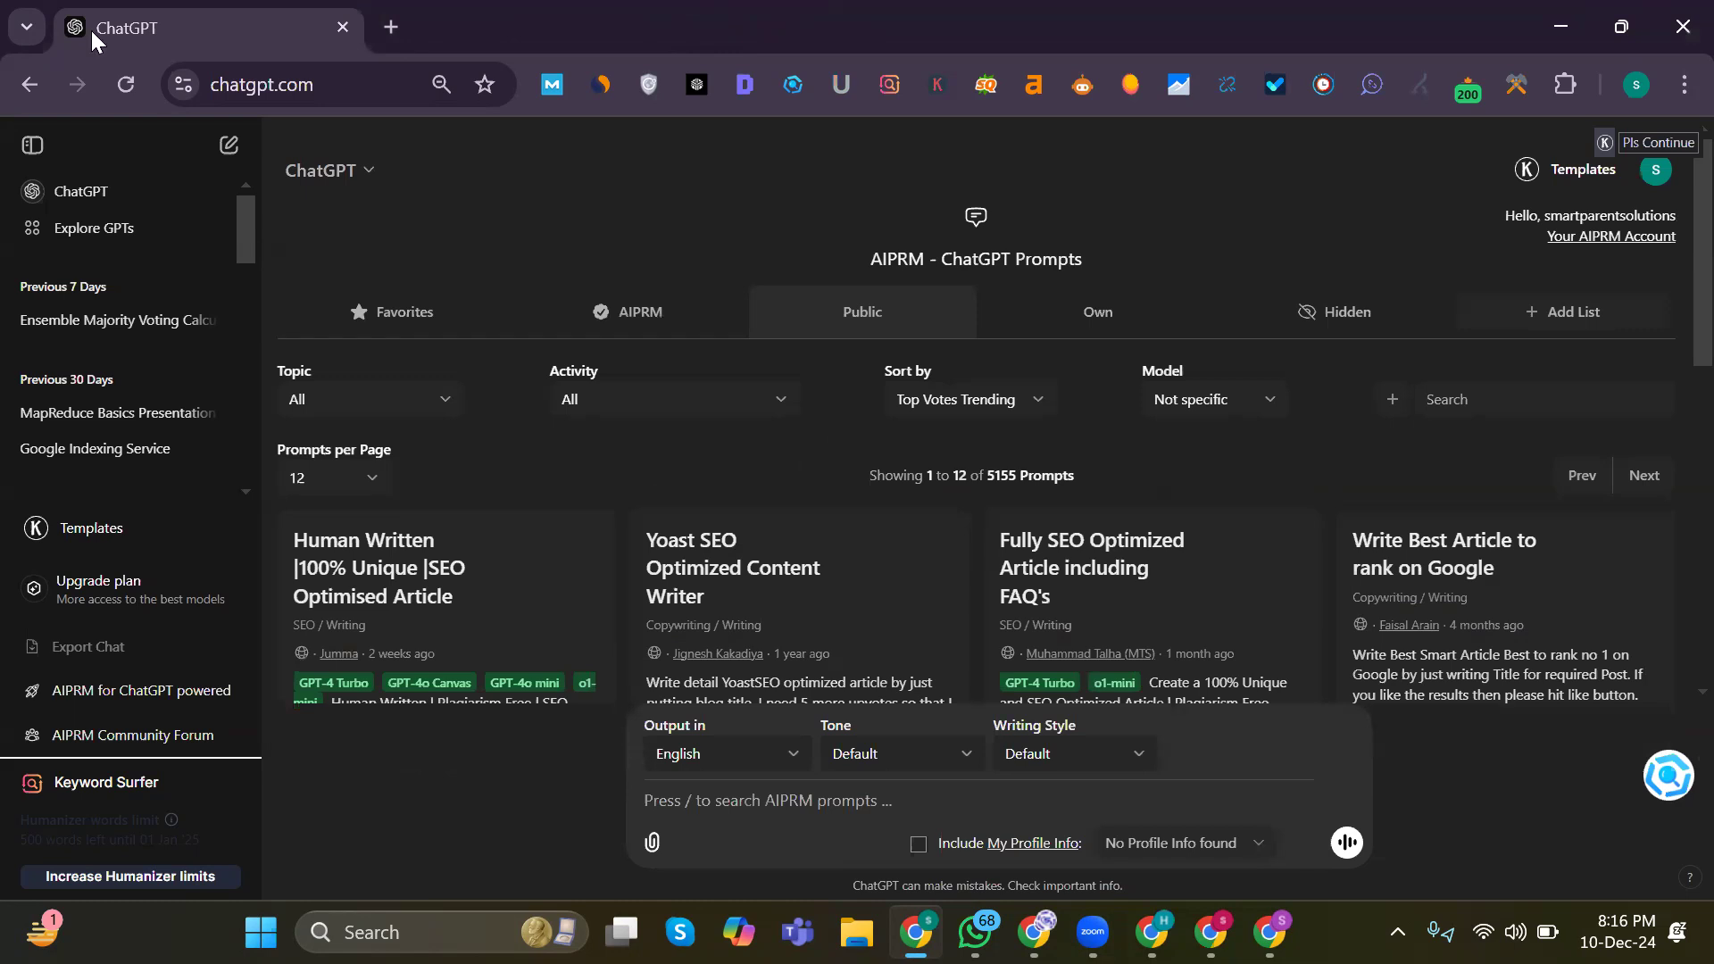
Step: Search Google for "lg tv channels list" in a new browser tab
left_click(392, 28)
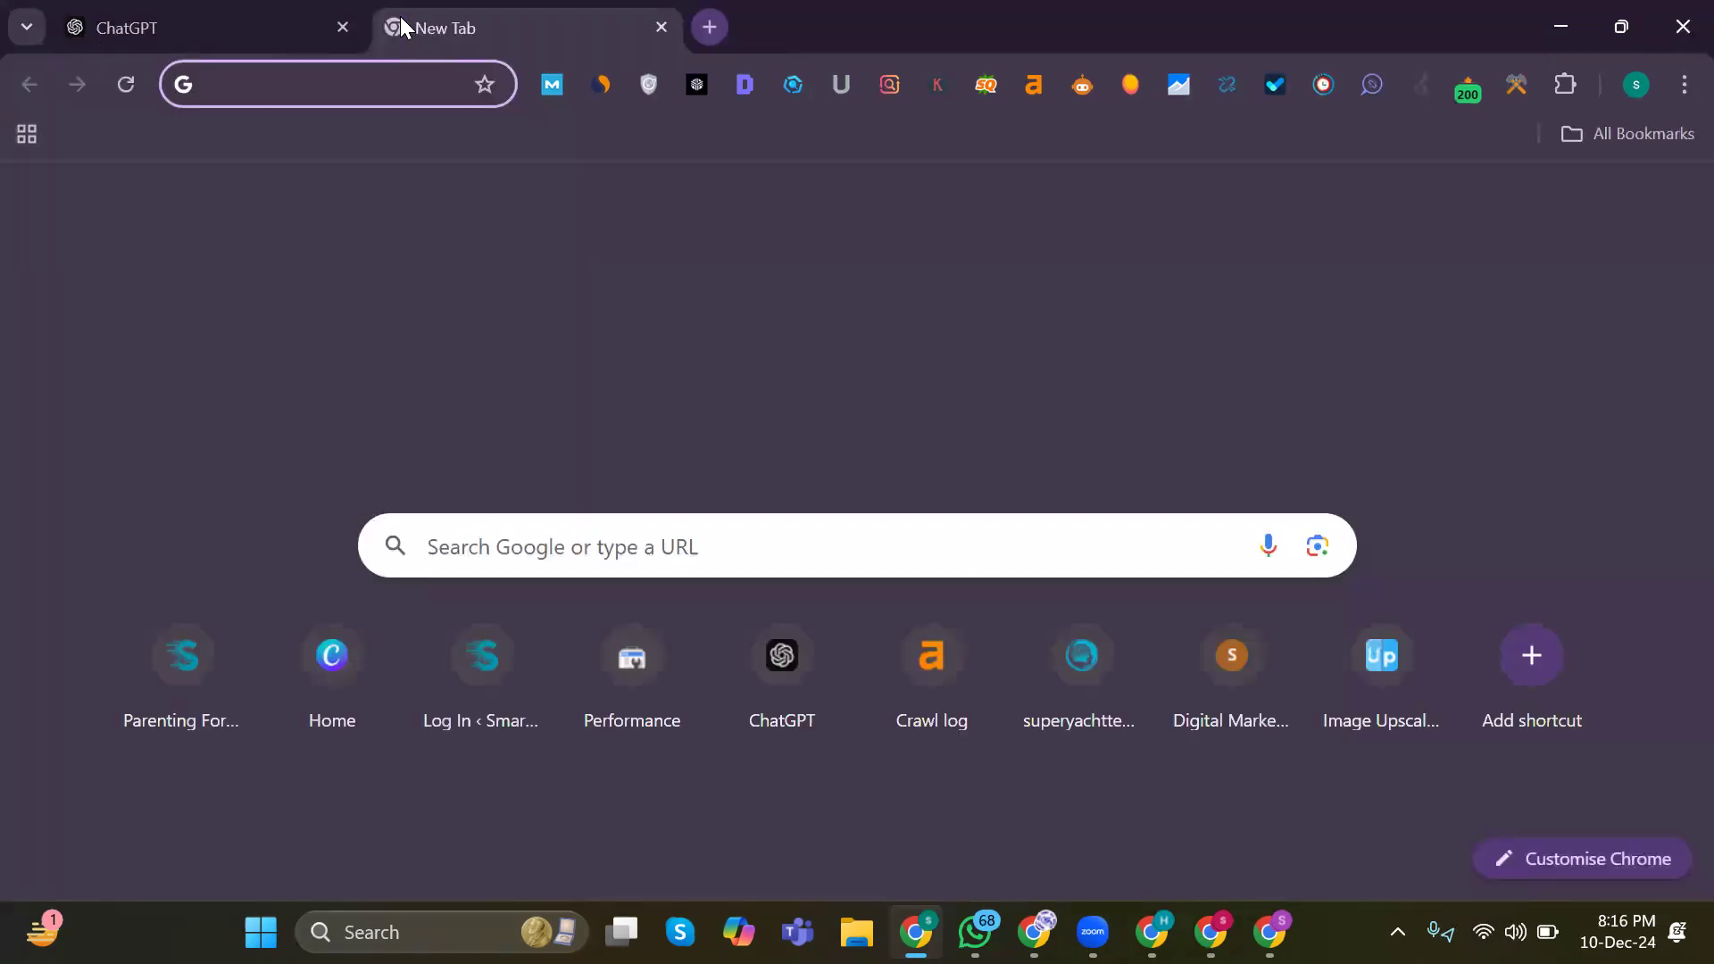
type("l")
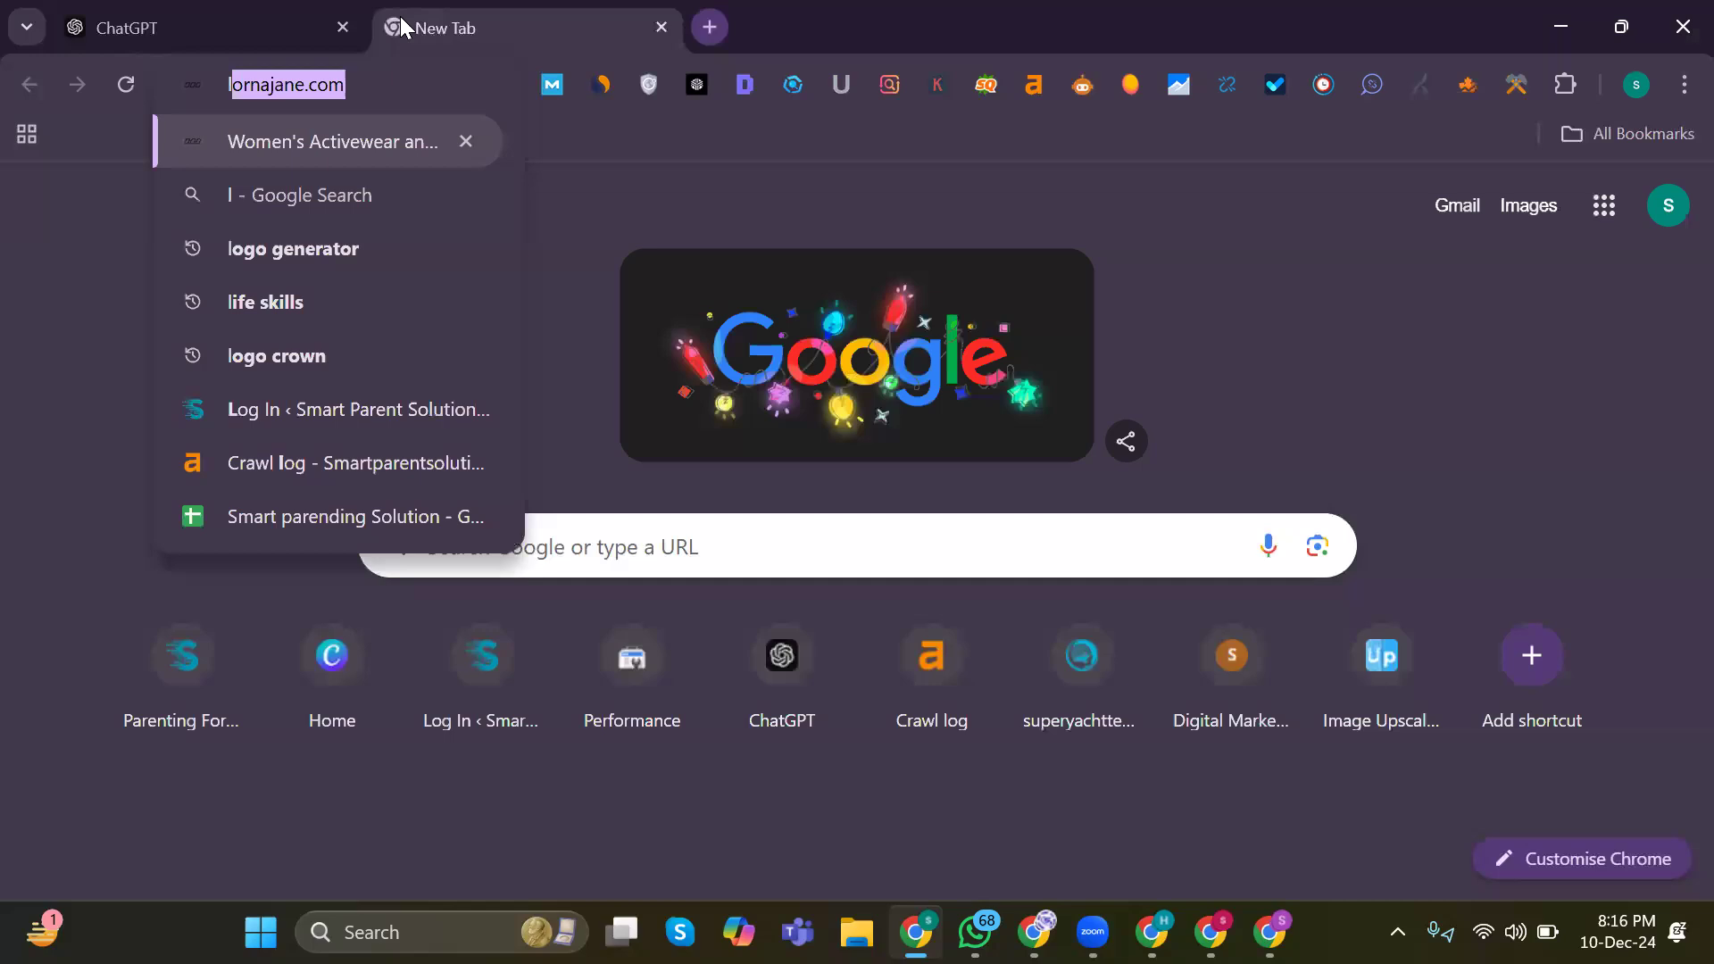
type("g tv")
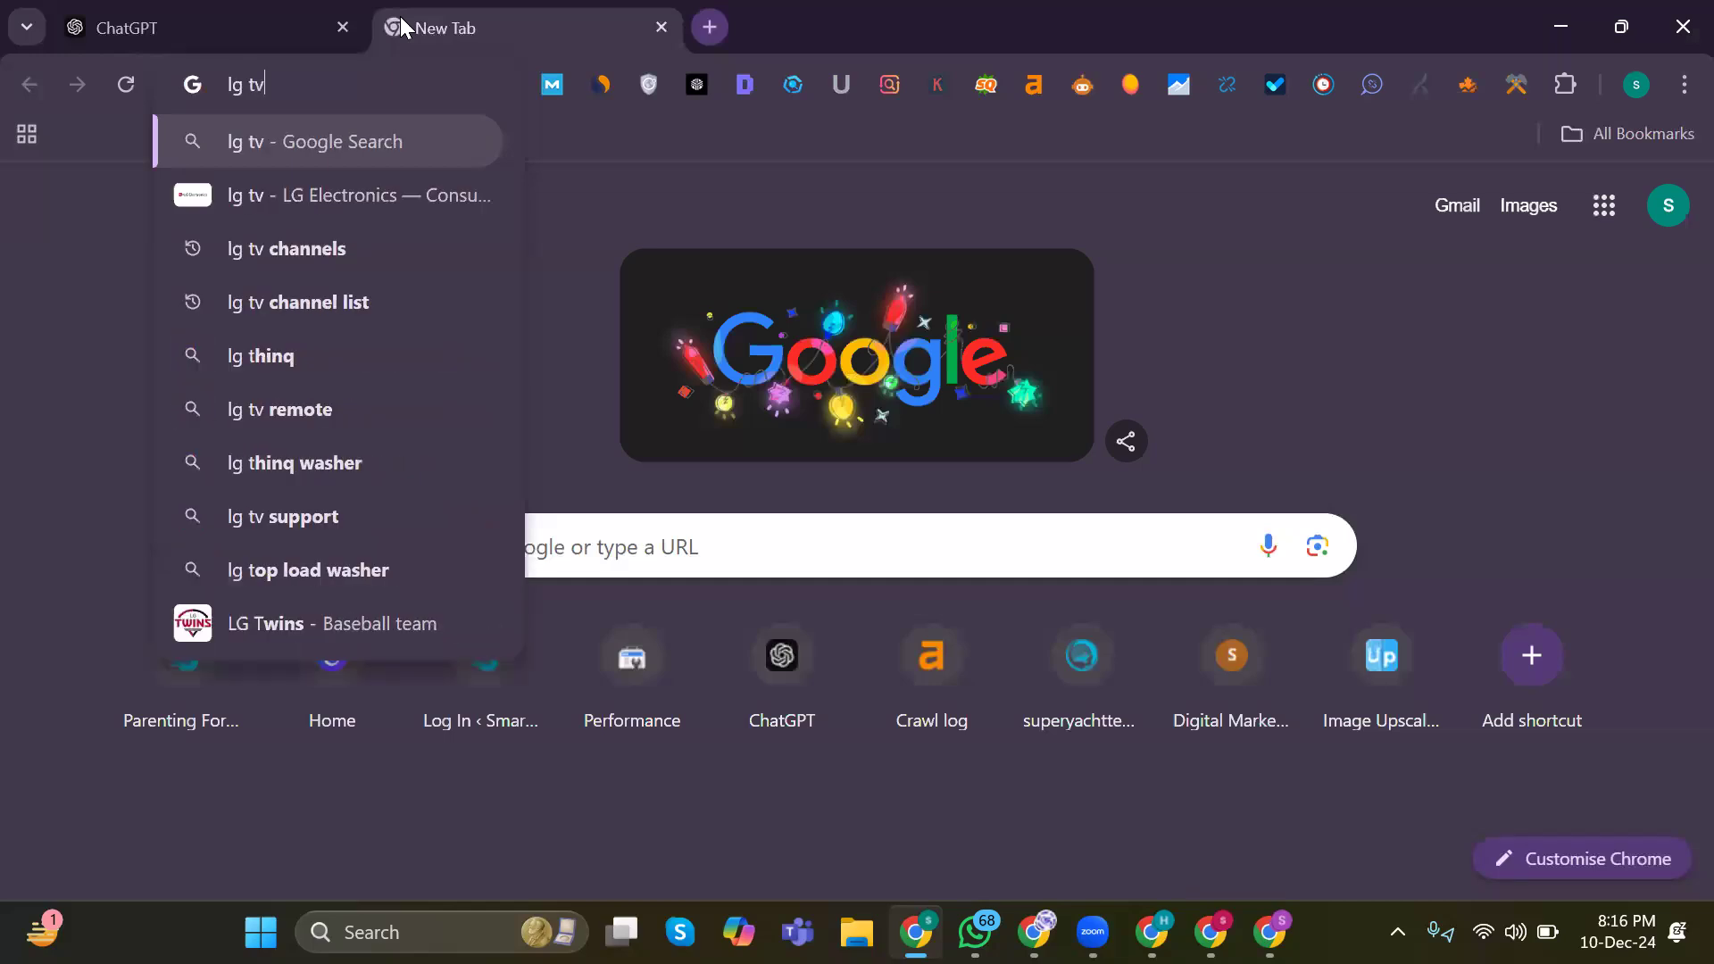
type(" channels list")
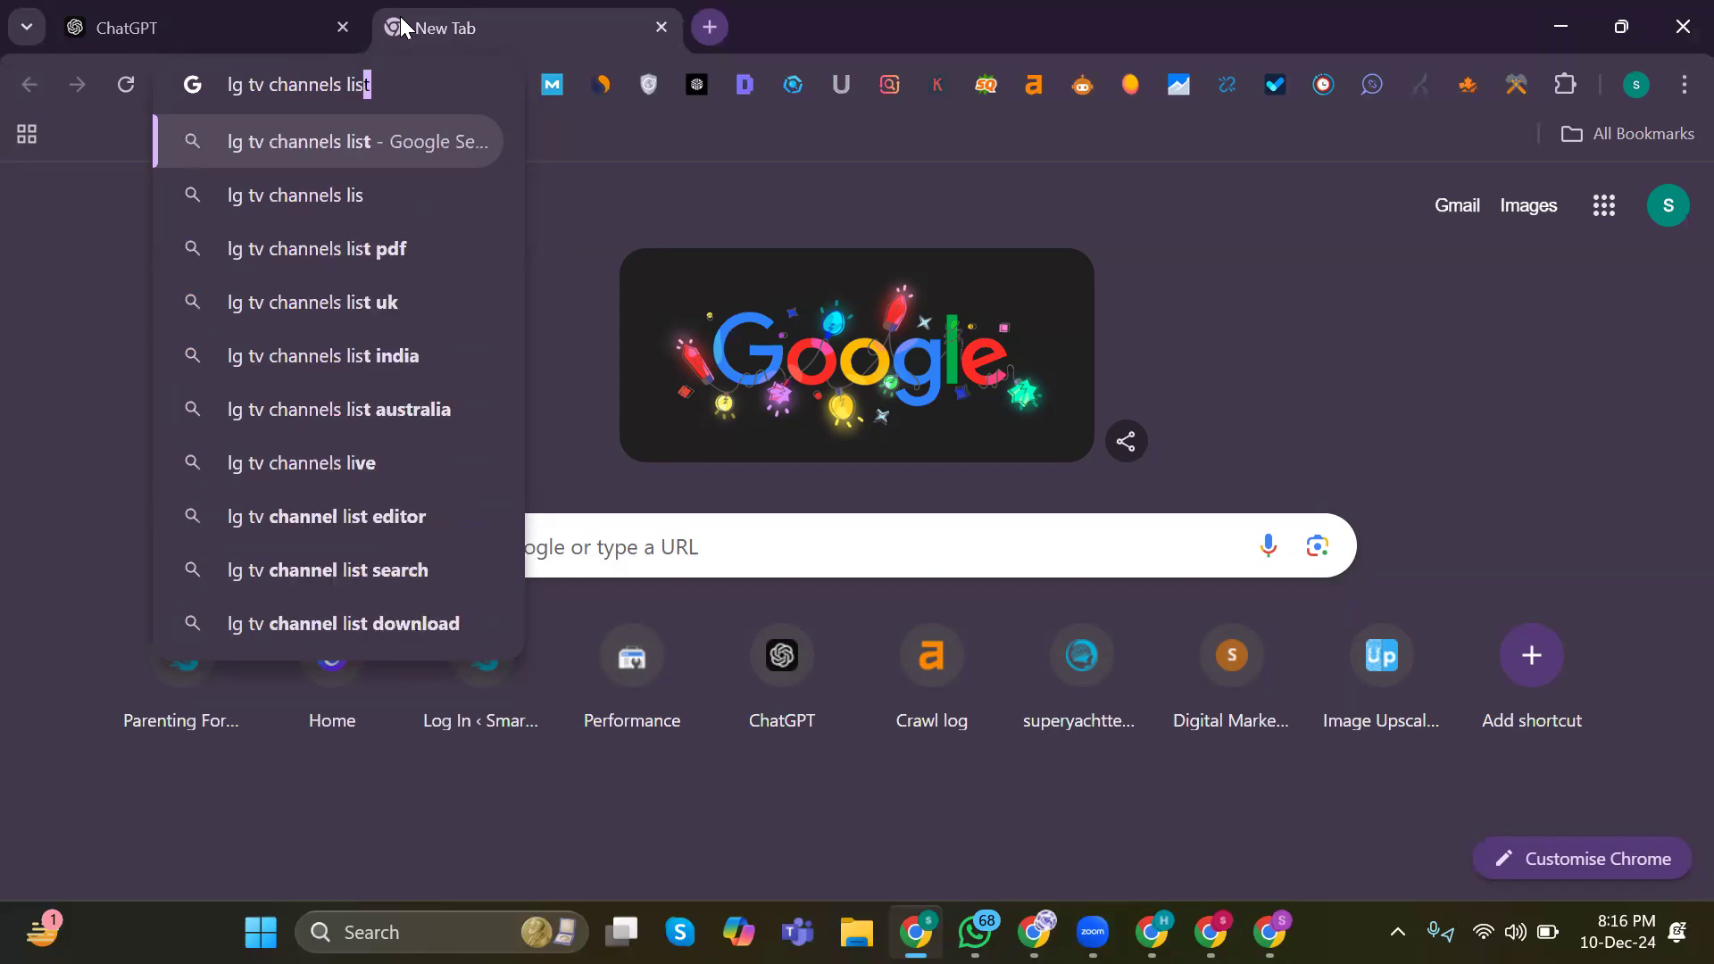
key("Return")
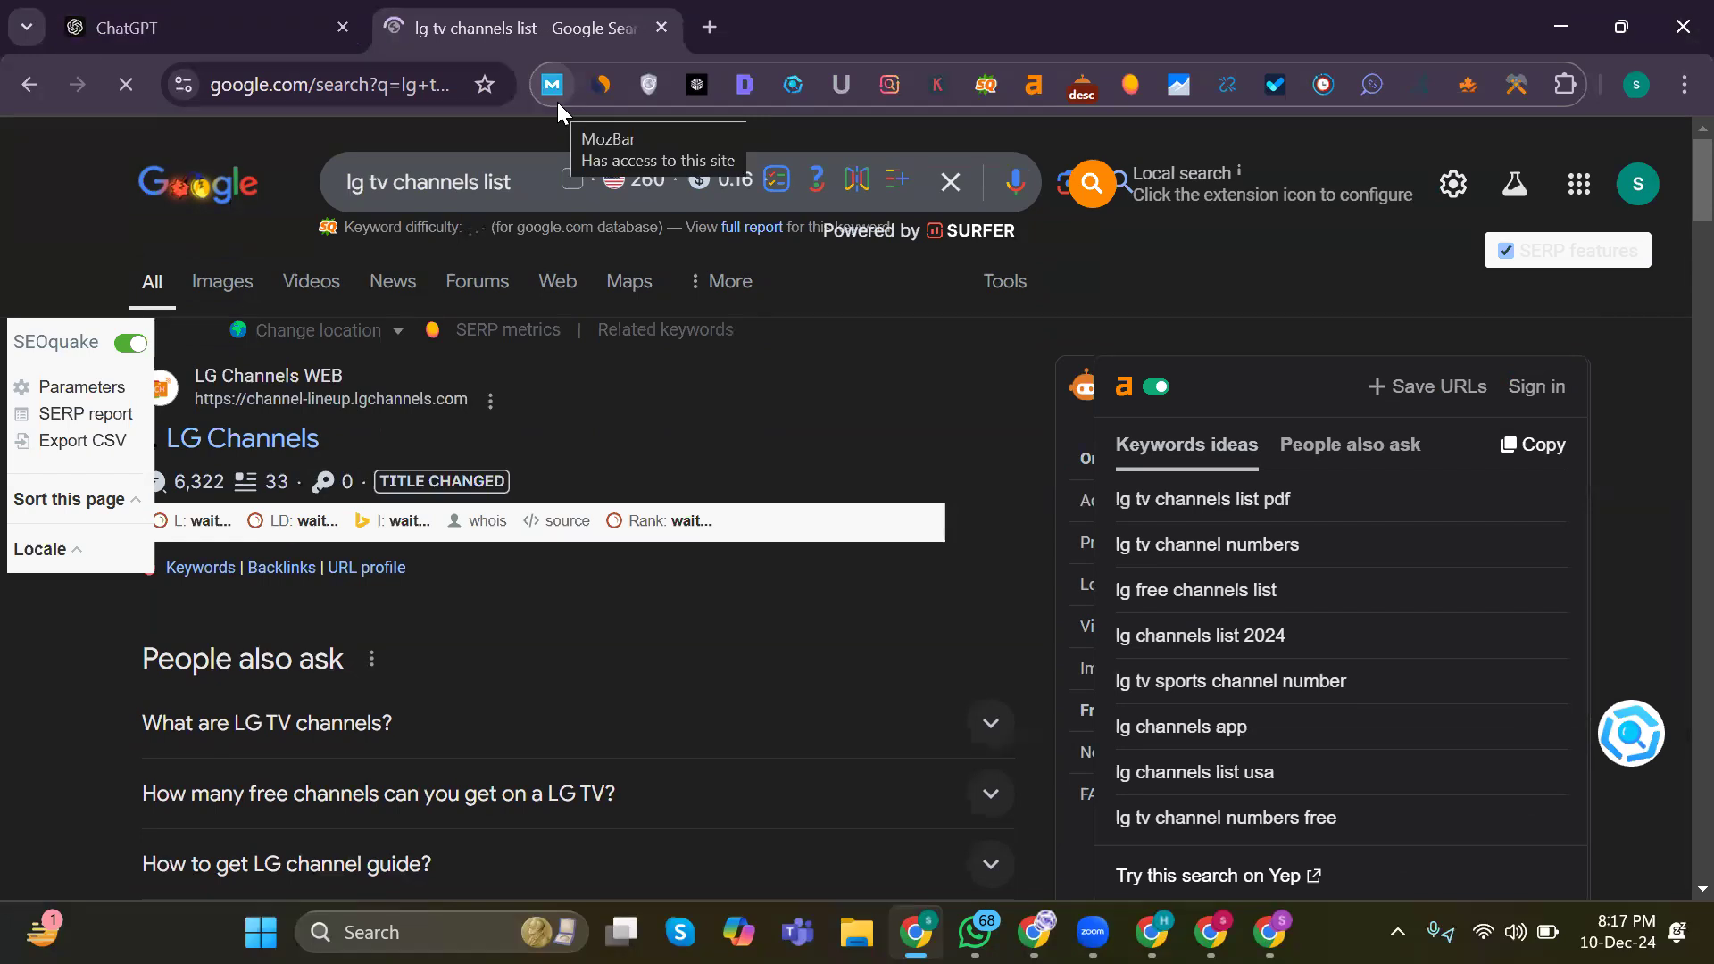
Step: Send ChatGPT the prompt "suppose you are seo expert now create a heading structure for my content are you understand"
left_click(148, 12)
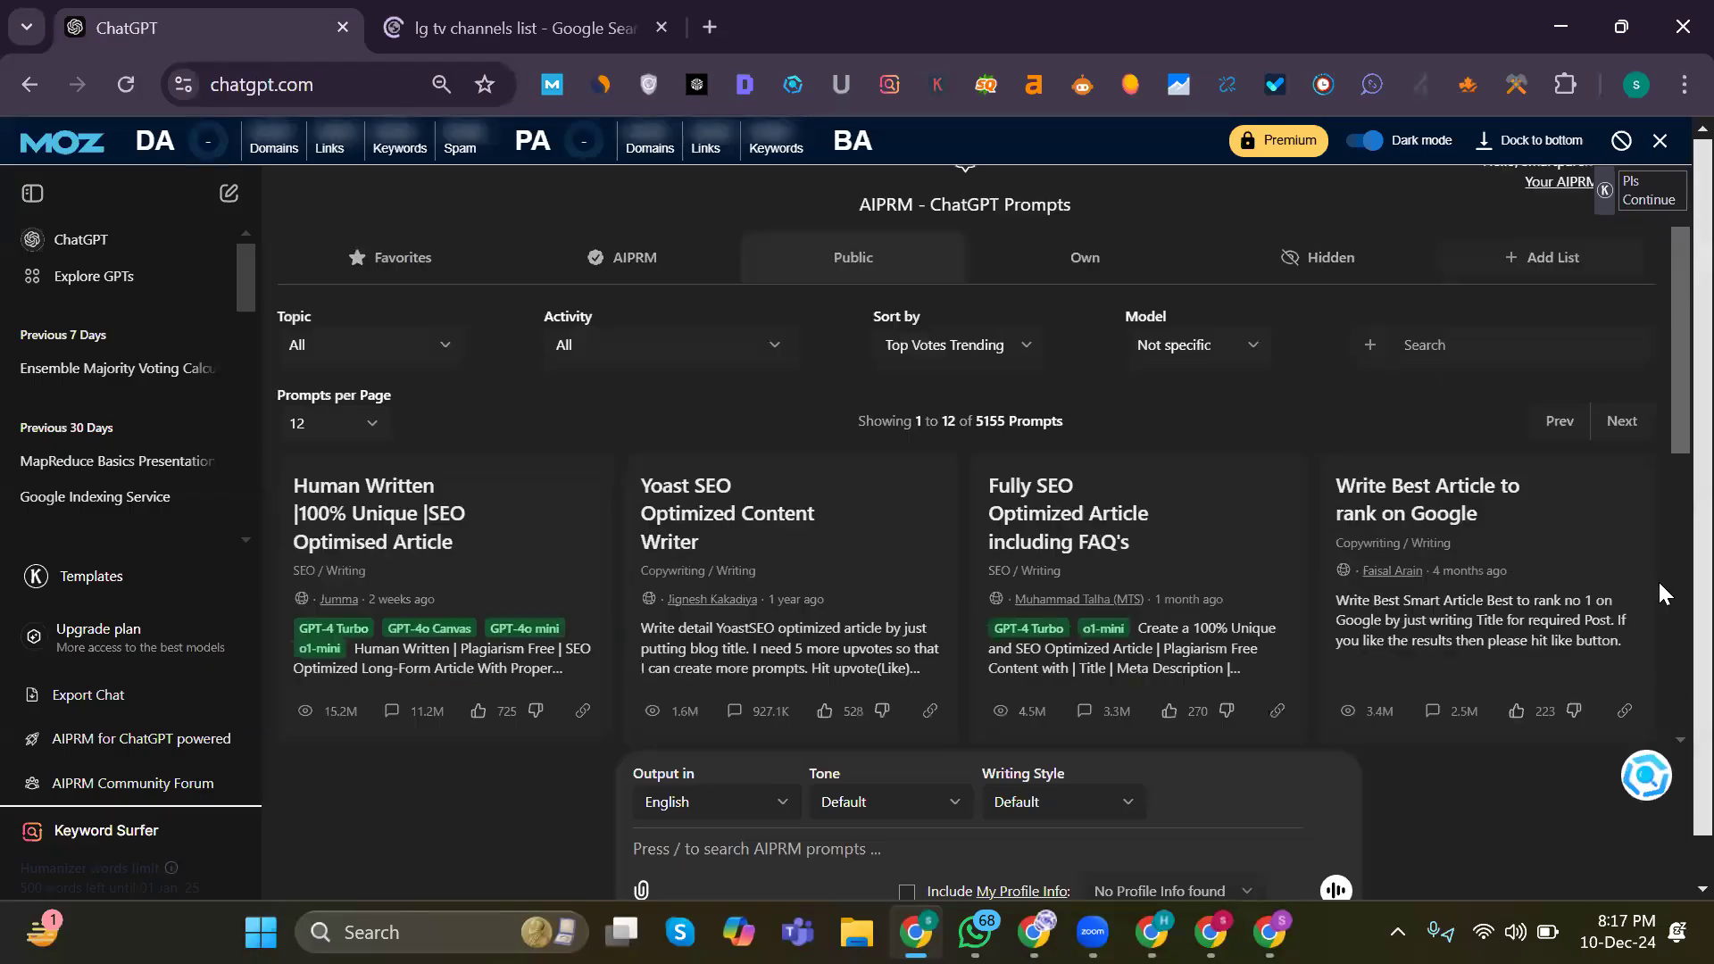
scroll(1663, 593, "down", 6)
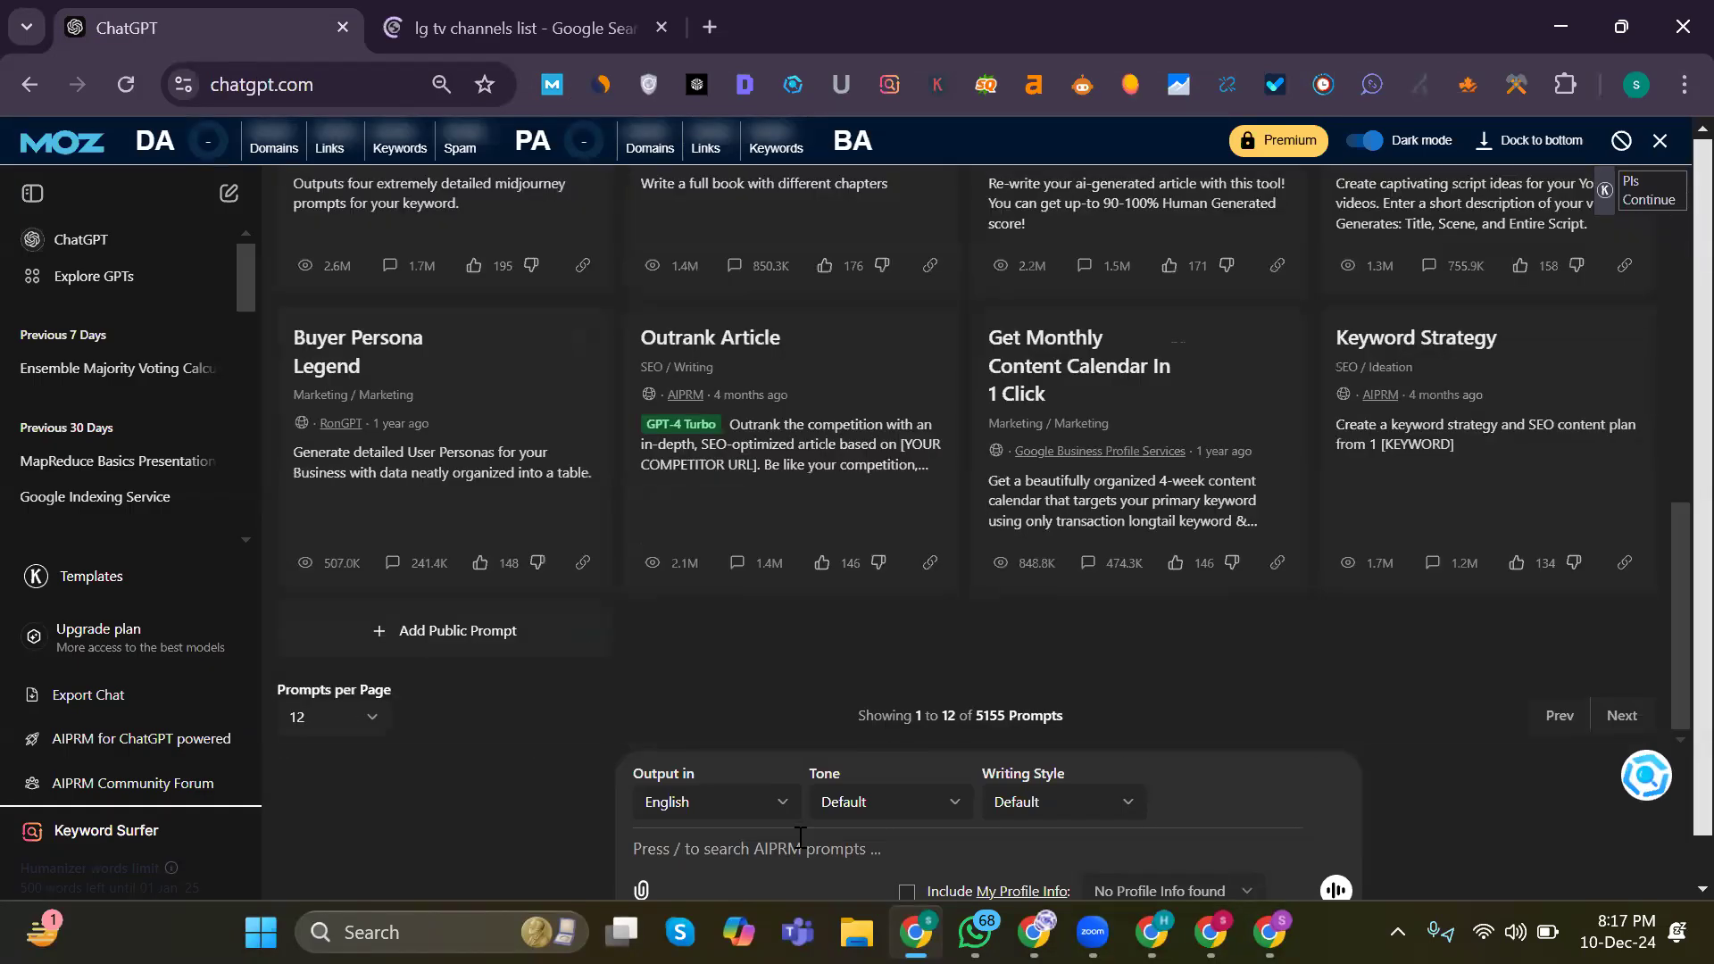
left_click(803, 848)
type("su")
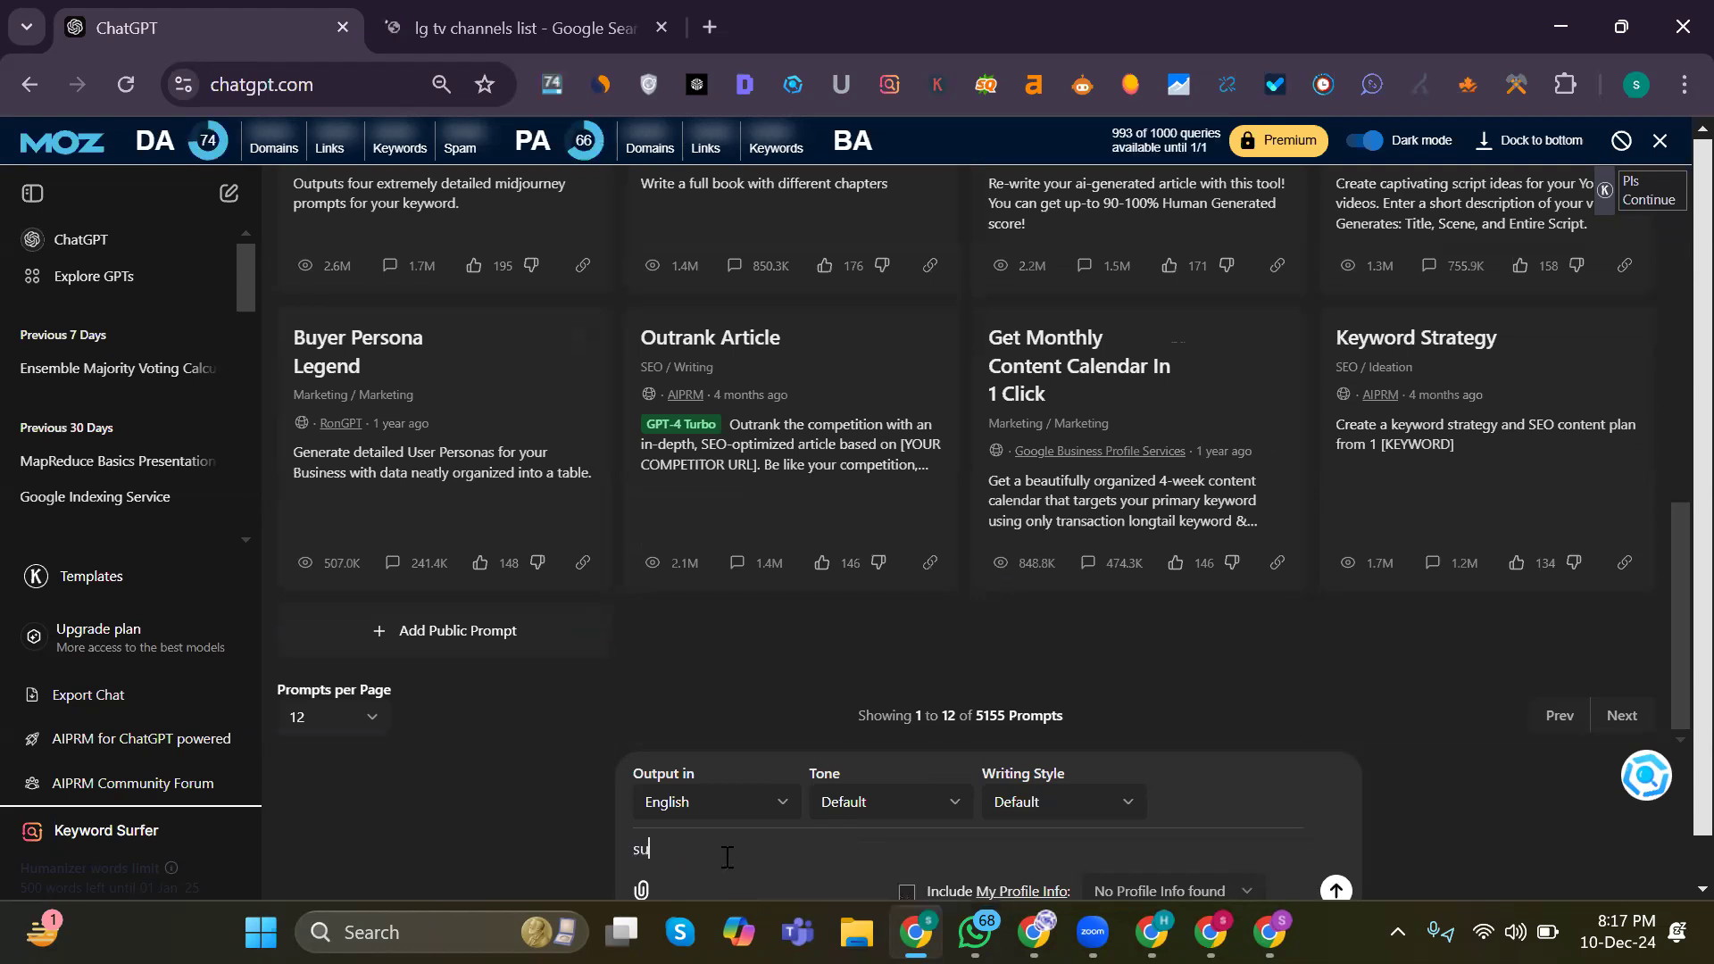
type("ppose you are seo expert now ")
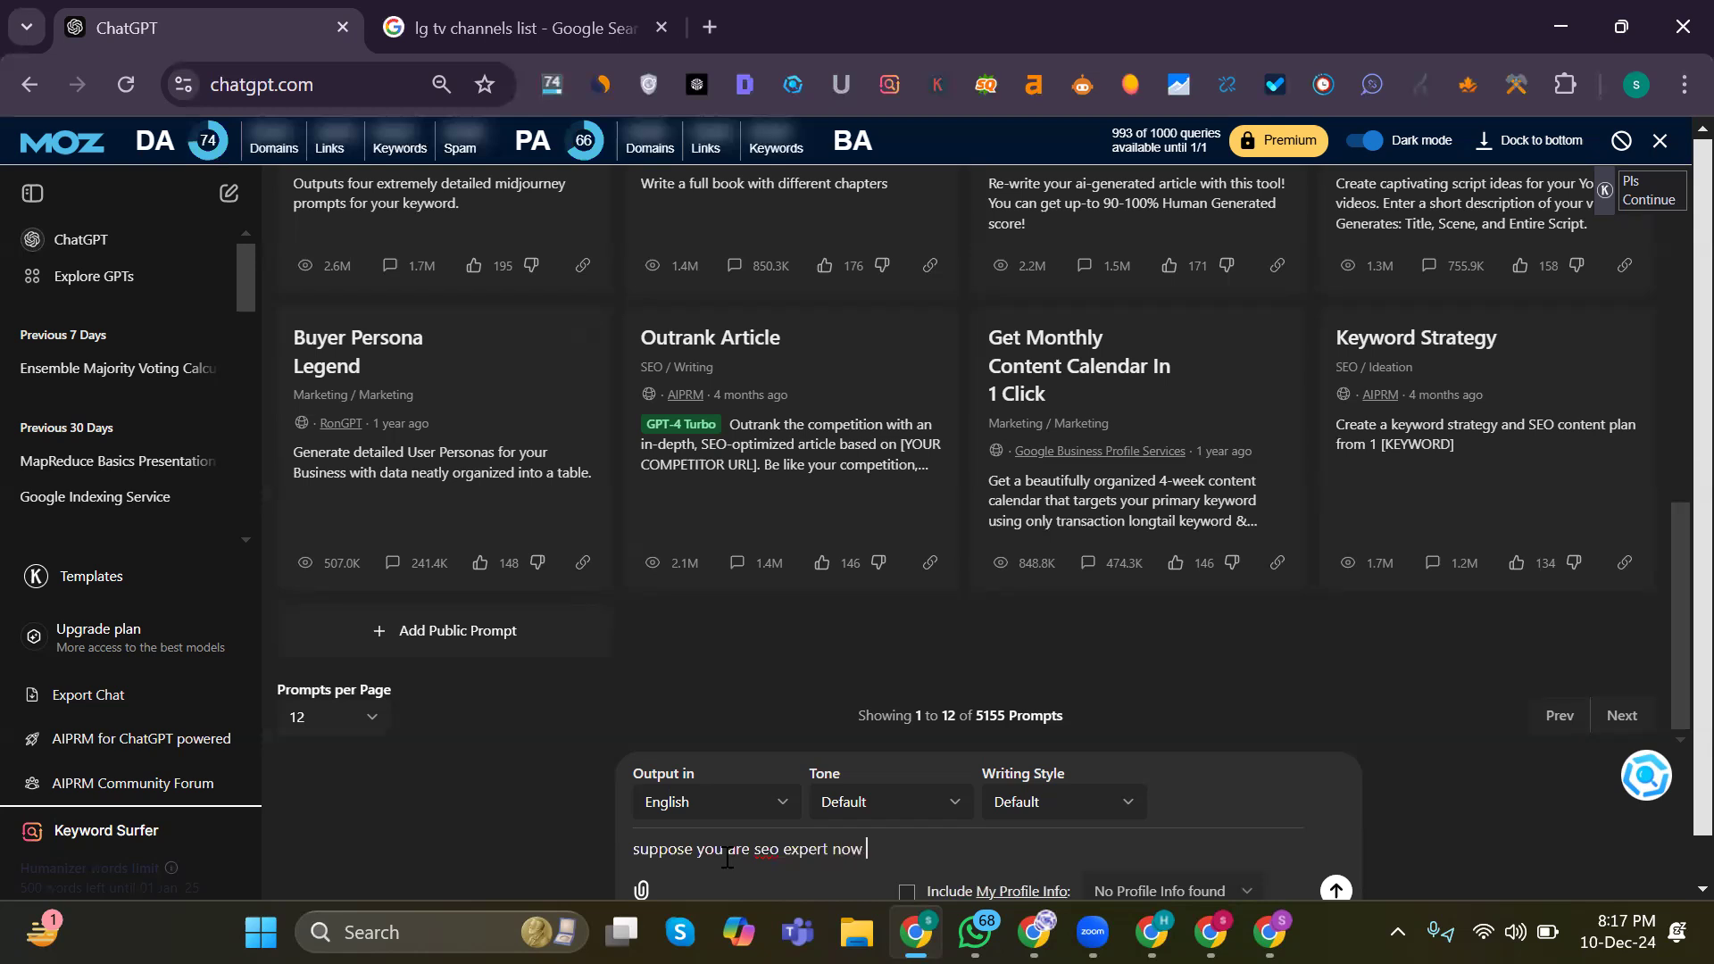
type("create a heading structure for")
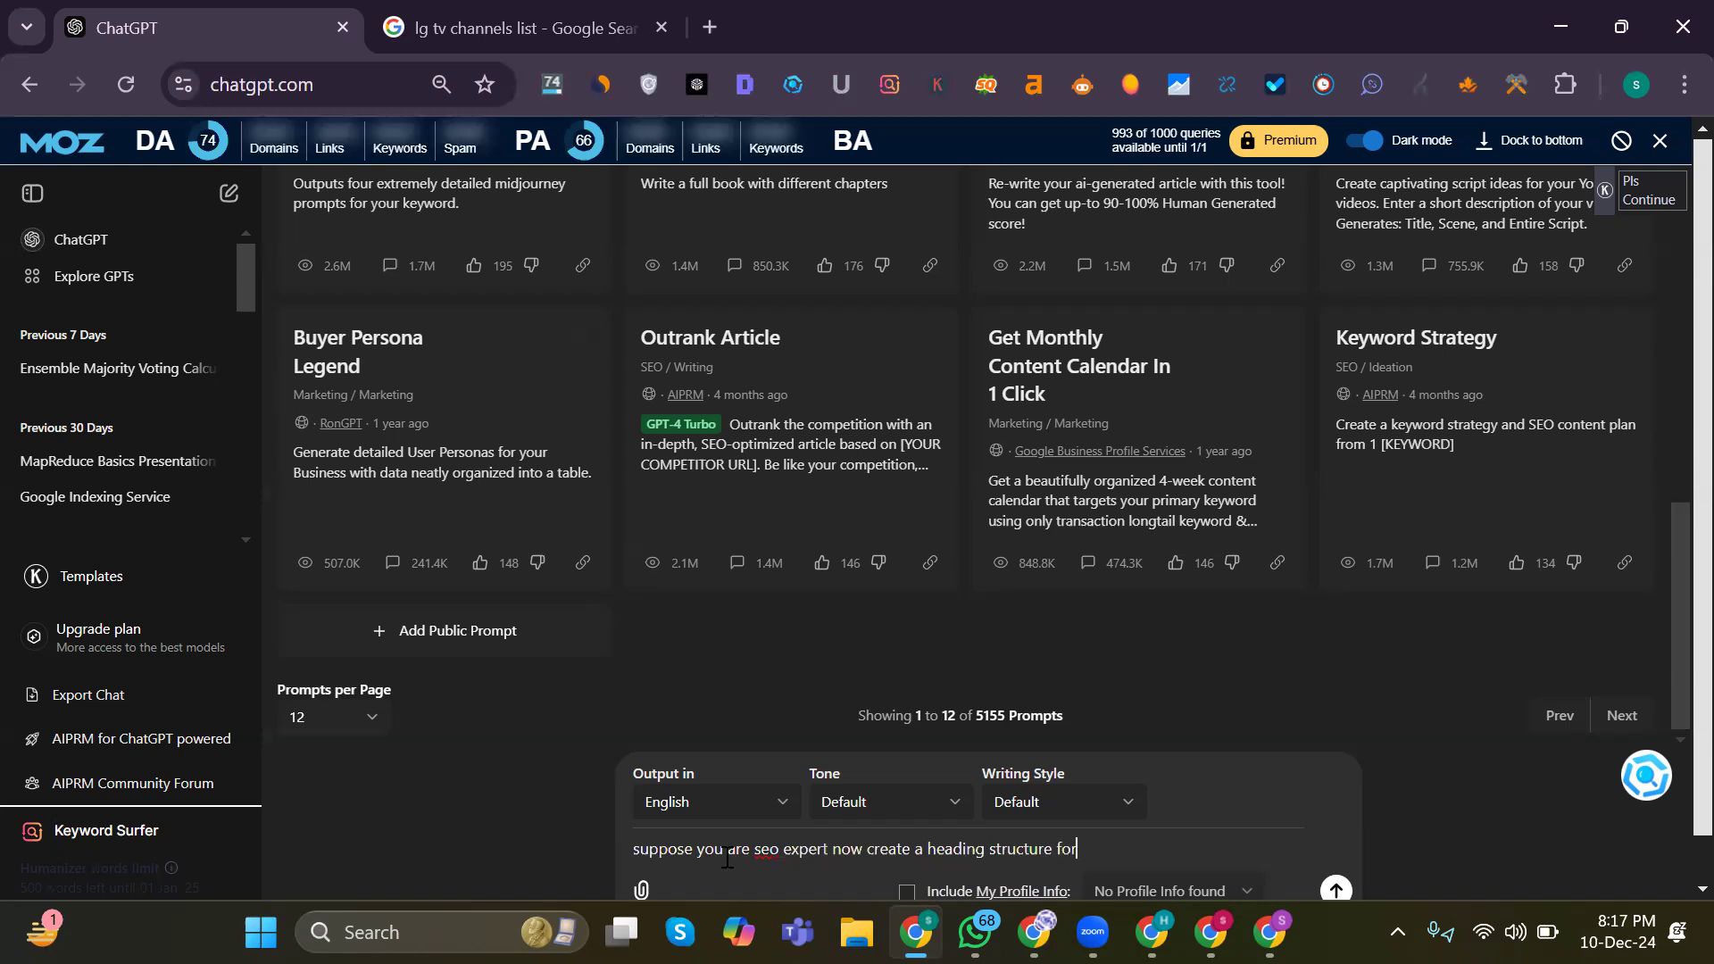
type(" my content")
type("you")
key("BackSpace")
key("BackSpace")
key("BackSpace")
type("are you understand")
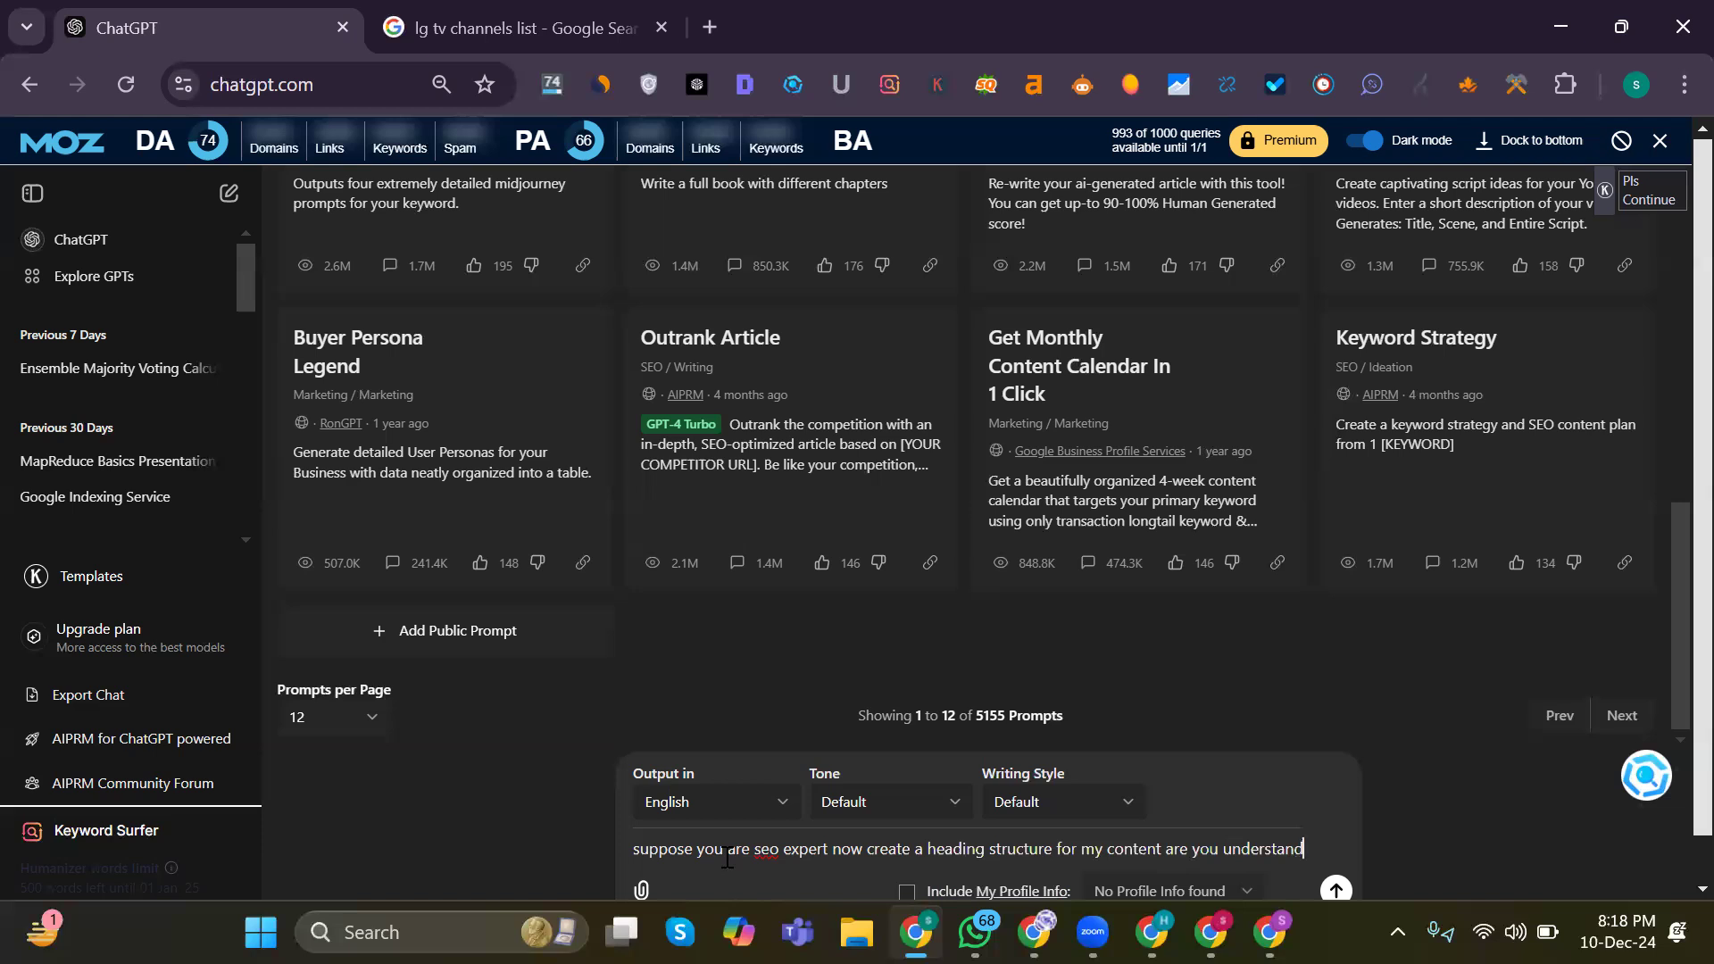
key("Return")
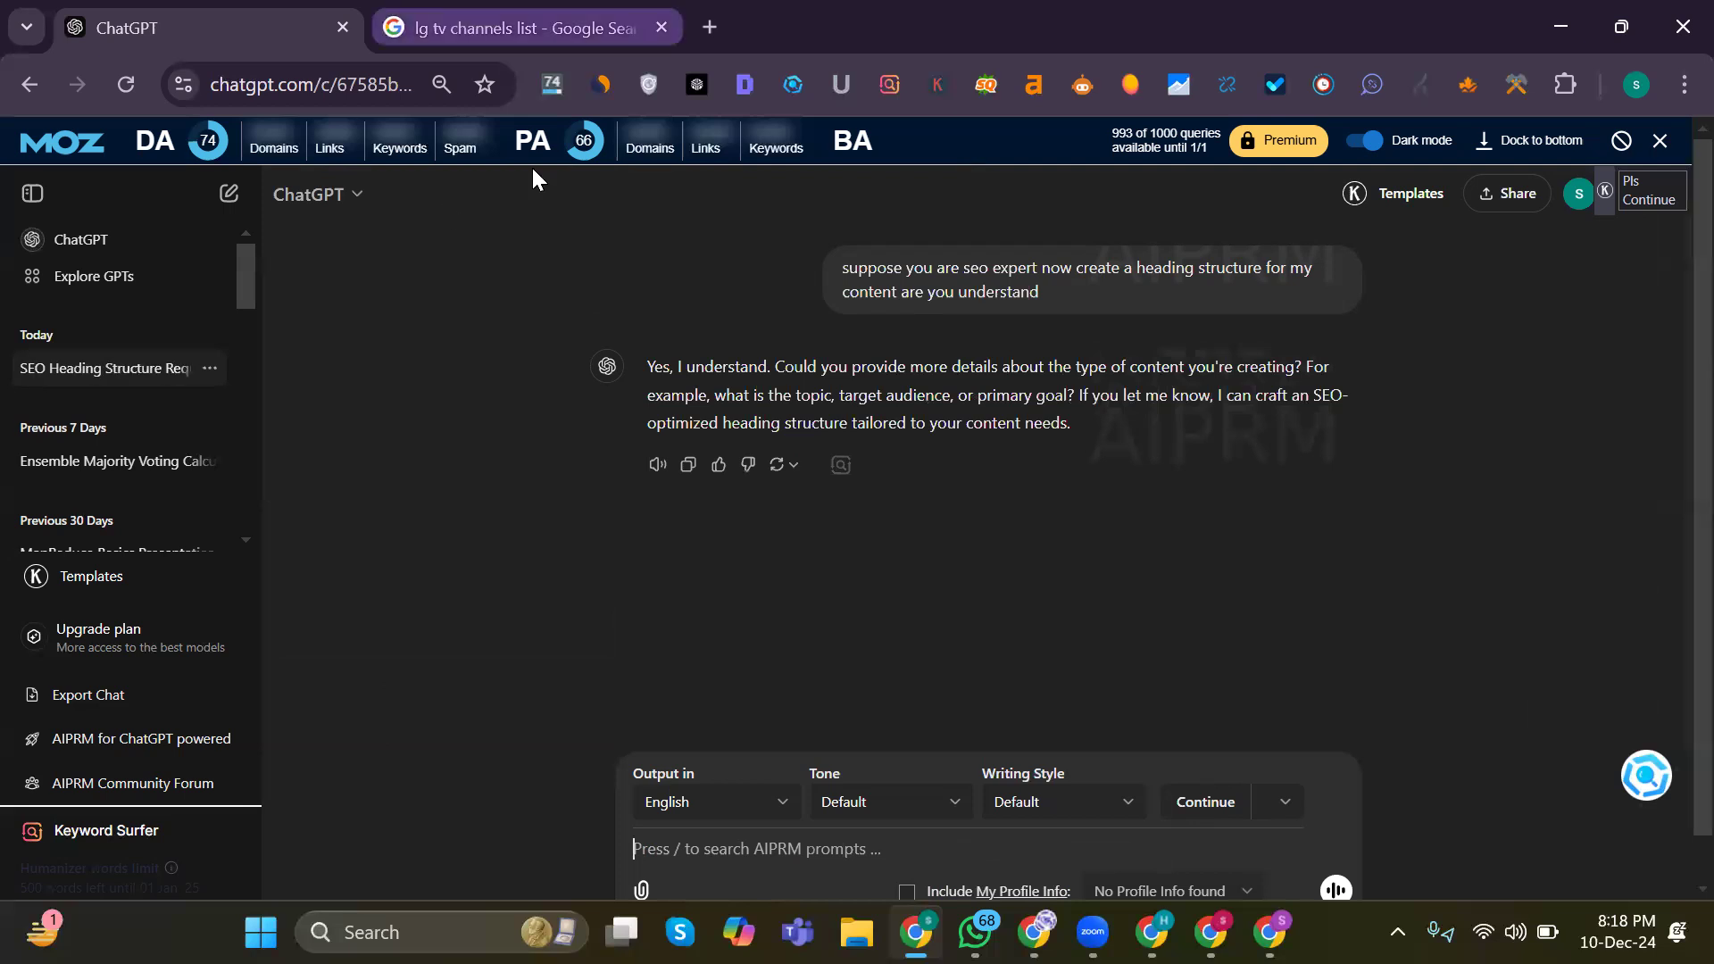
Step: From the Google results, open "LG Channels" and "LG Channels | webOS | LG USA" in separate new tabs
left_click(506, 34)
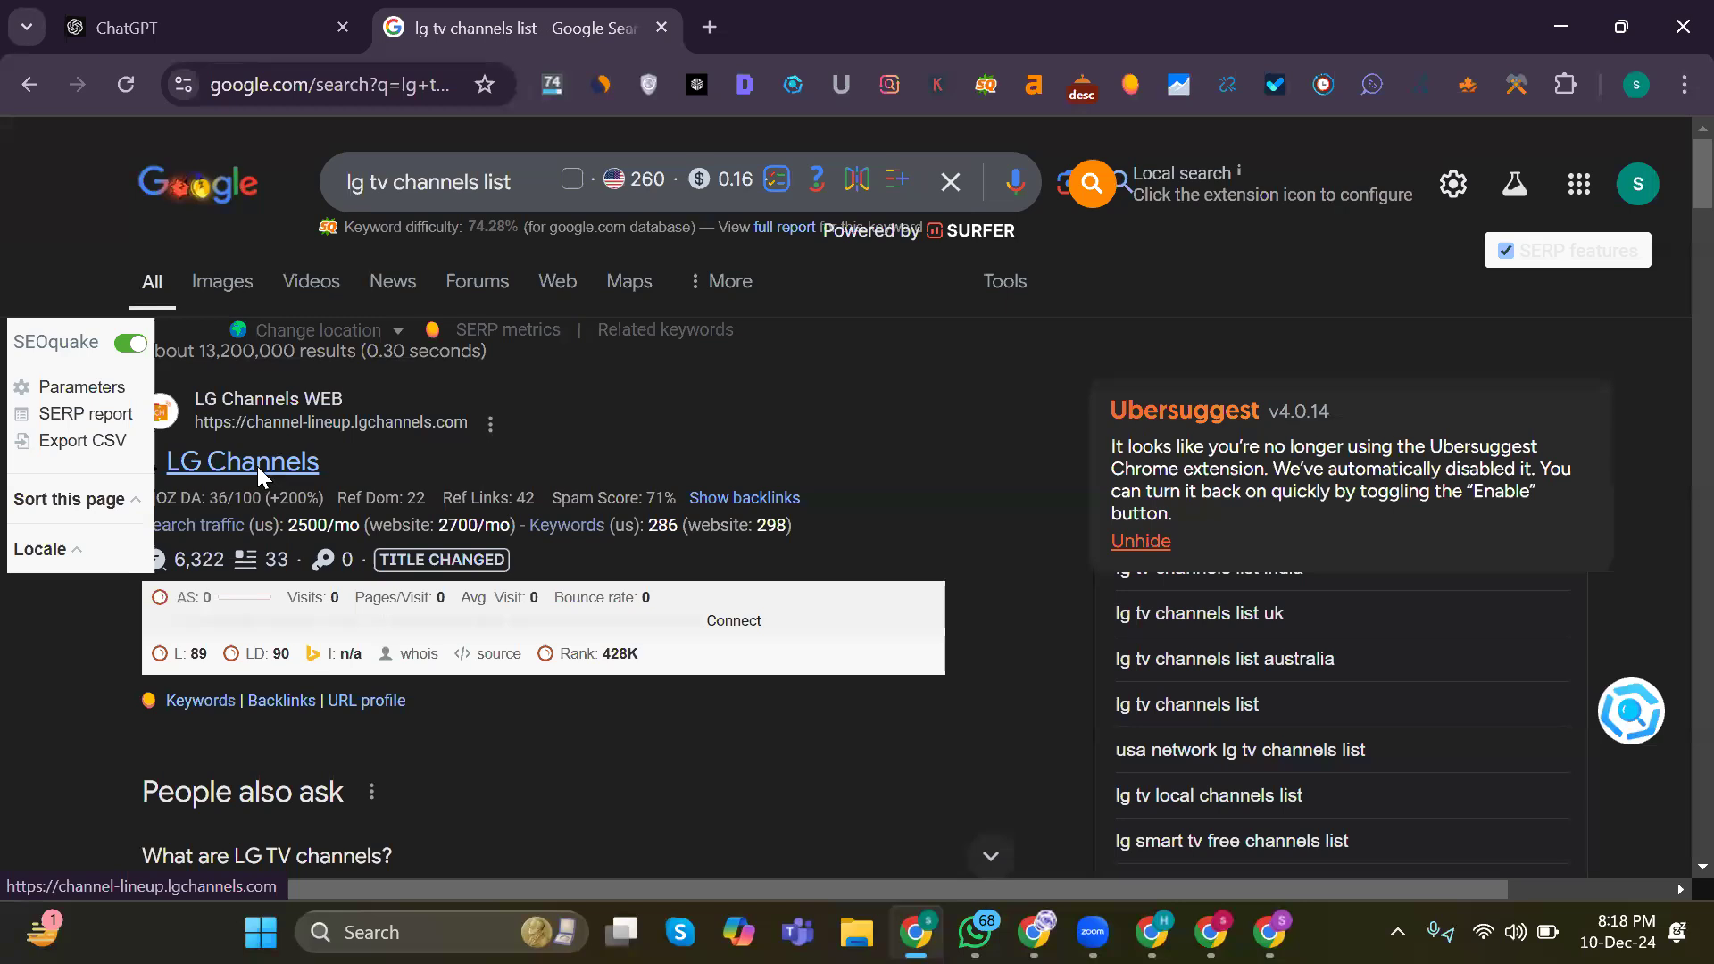
right_click(257, 466)
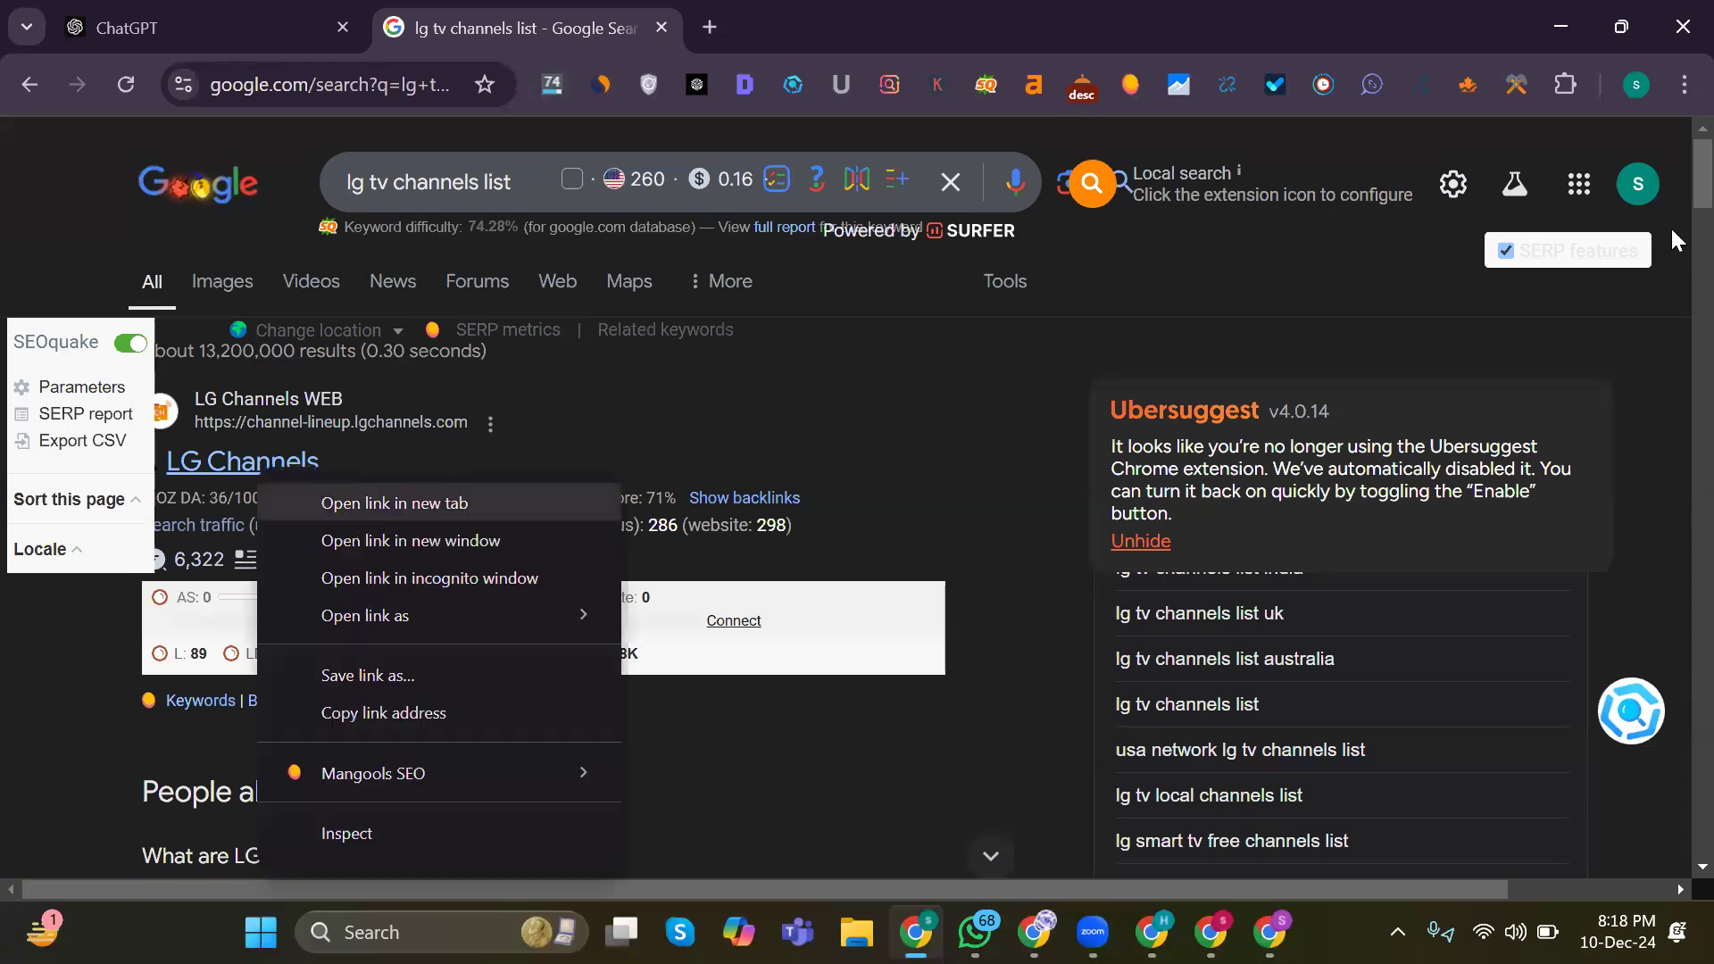
key("Return")
scroll(482, 617, "down", 7)
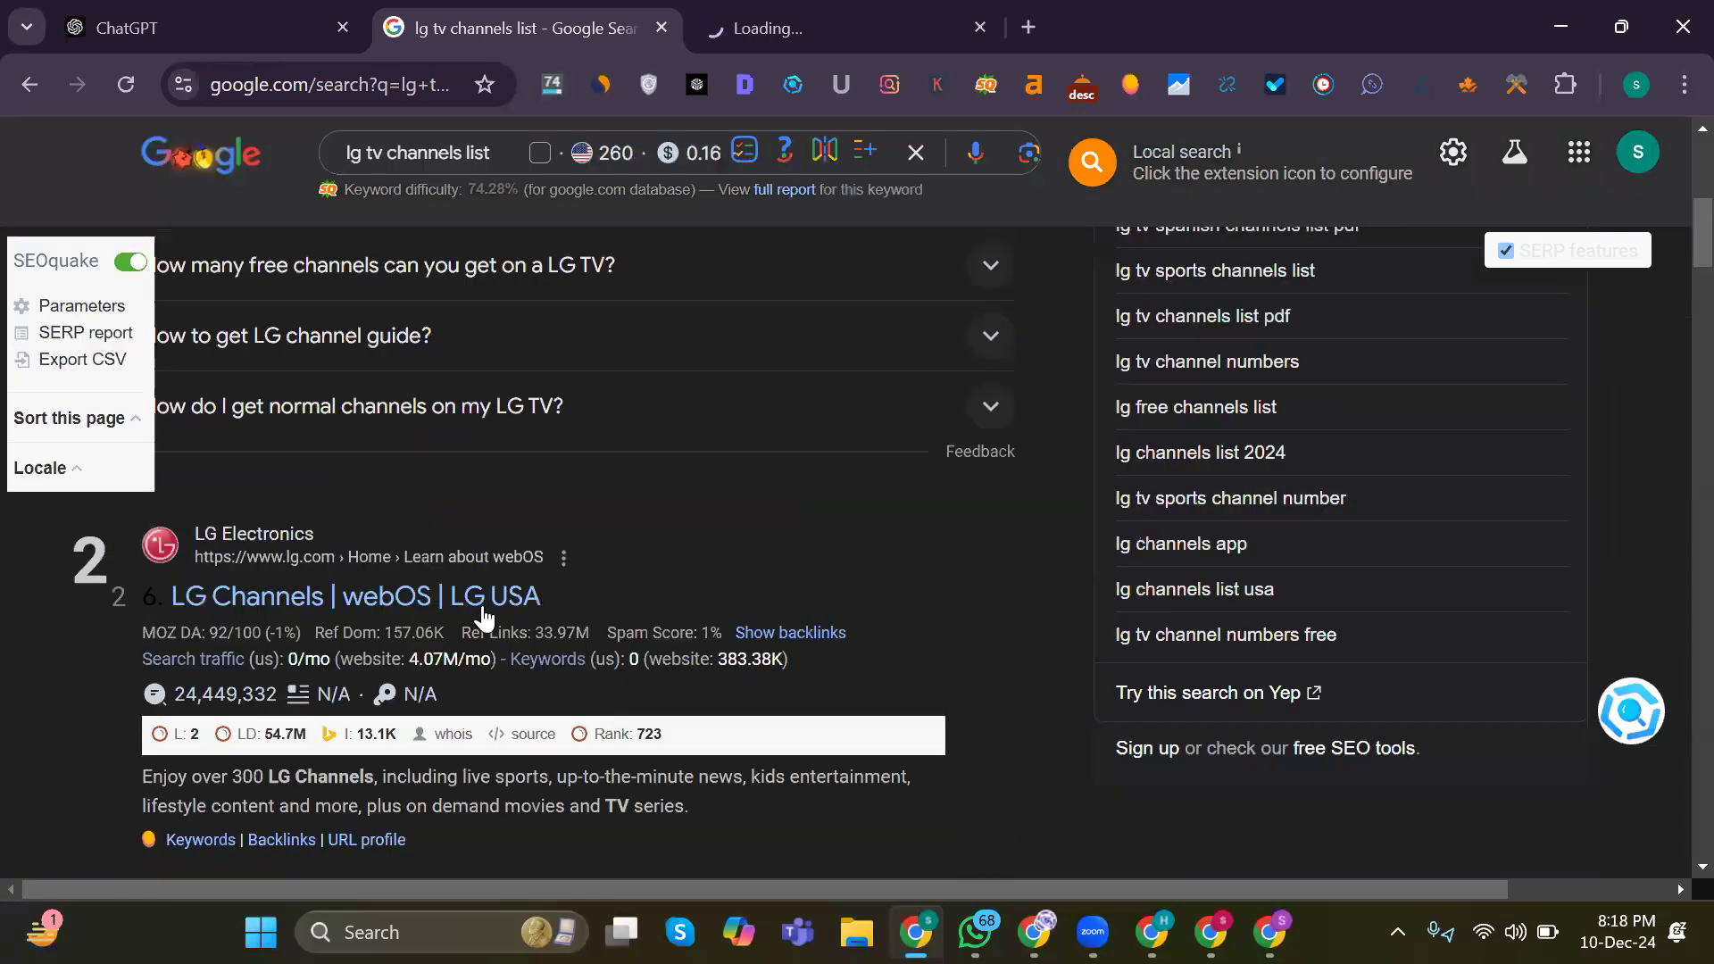
right_click(482, 616)
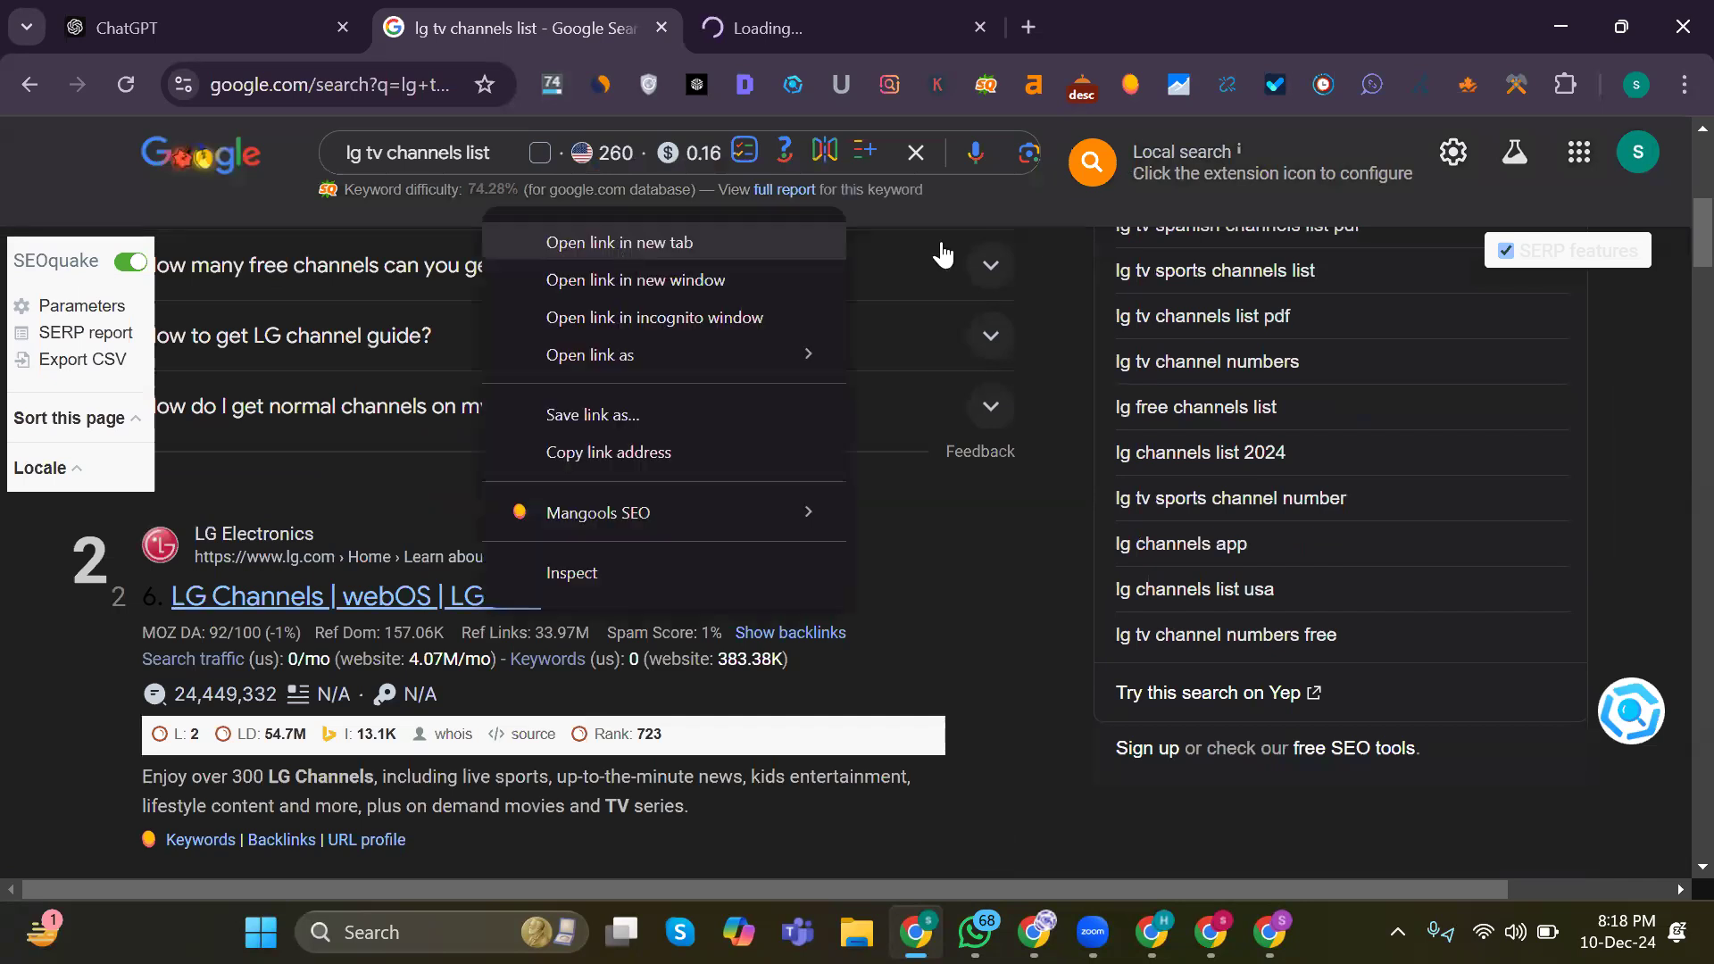
key("Return")
Step: Open the "LG TV – How to Use LG Channels" result and the fourth-ranked "Channel Guide" PDF in new tabs
scroll(714, 393, "down", 5)
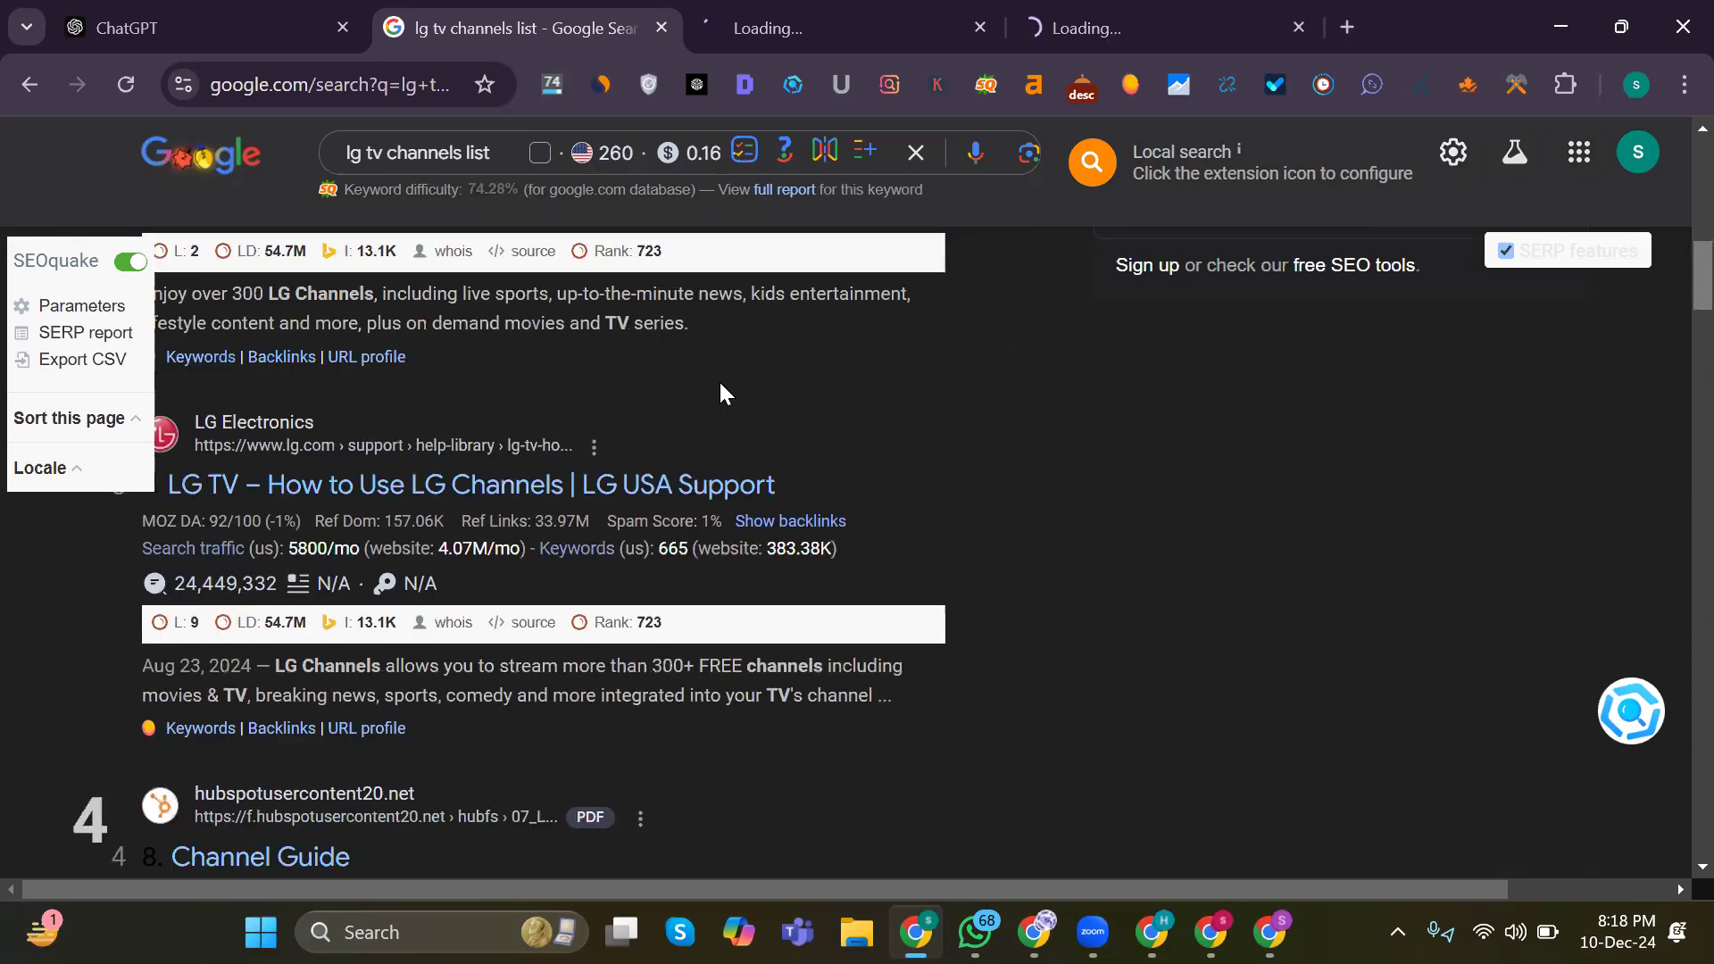
right_click(571, 488)
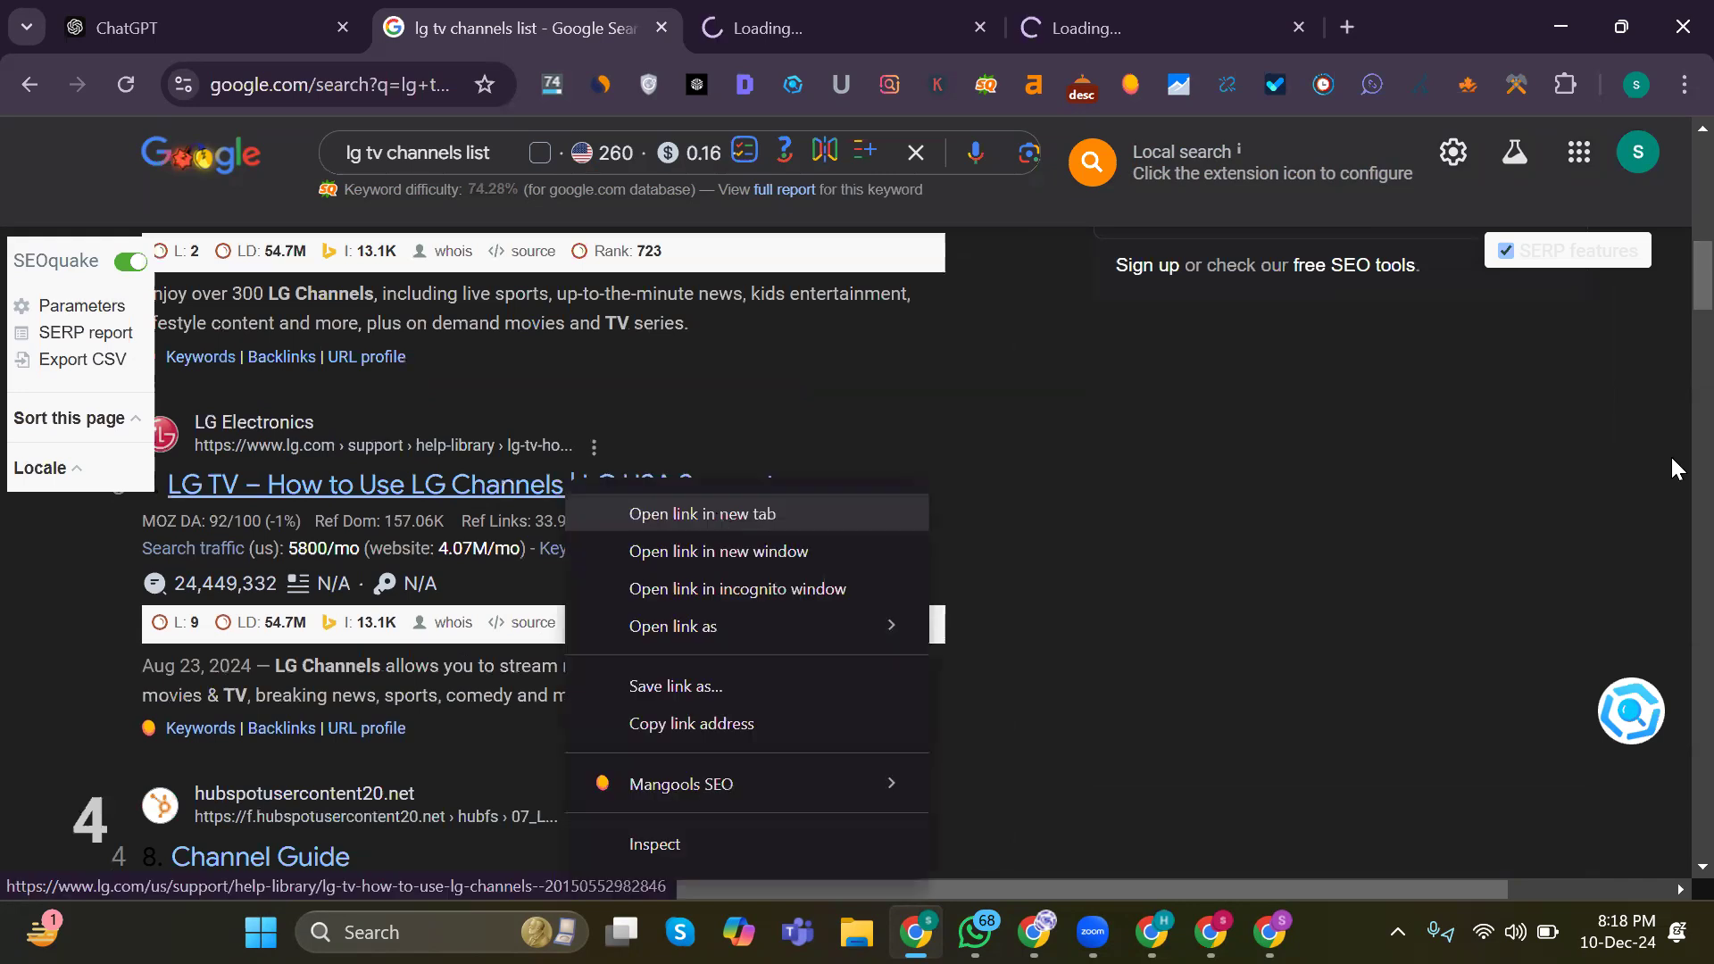
key("Return")
scroll(1669, 302, "down", 4)
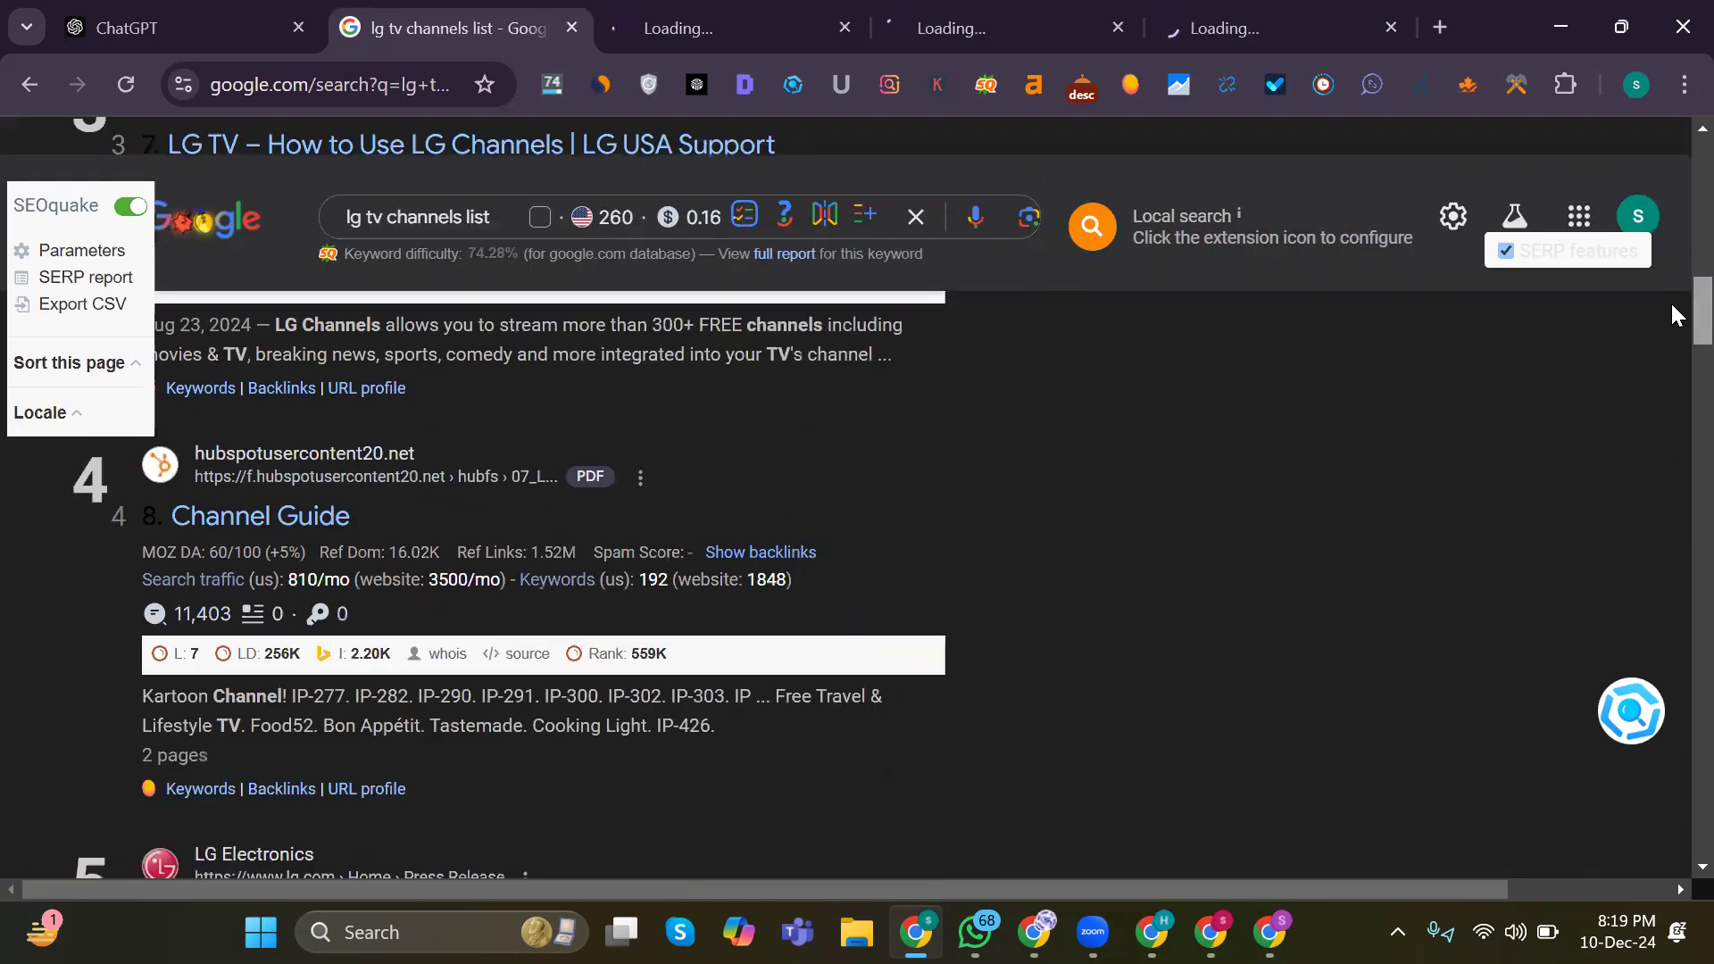
right_click(243, 532)
left_click(347, 160)
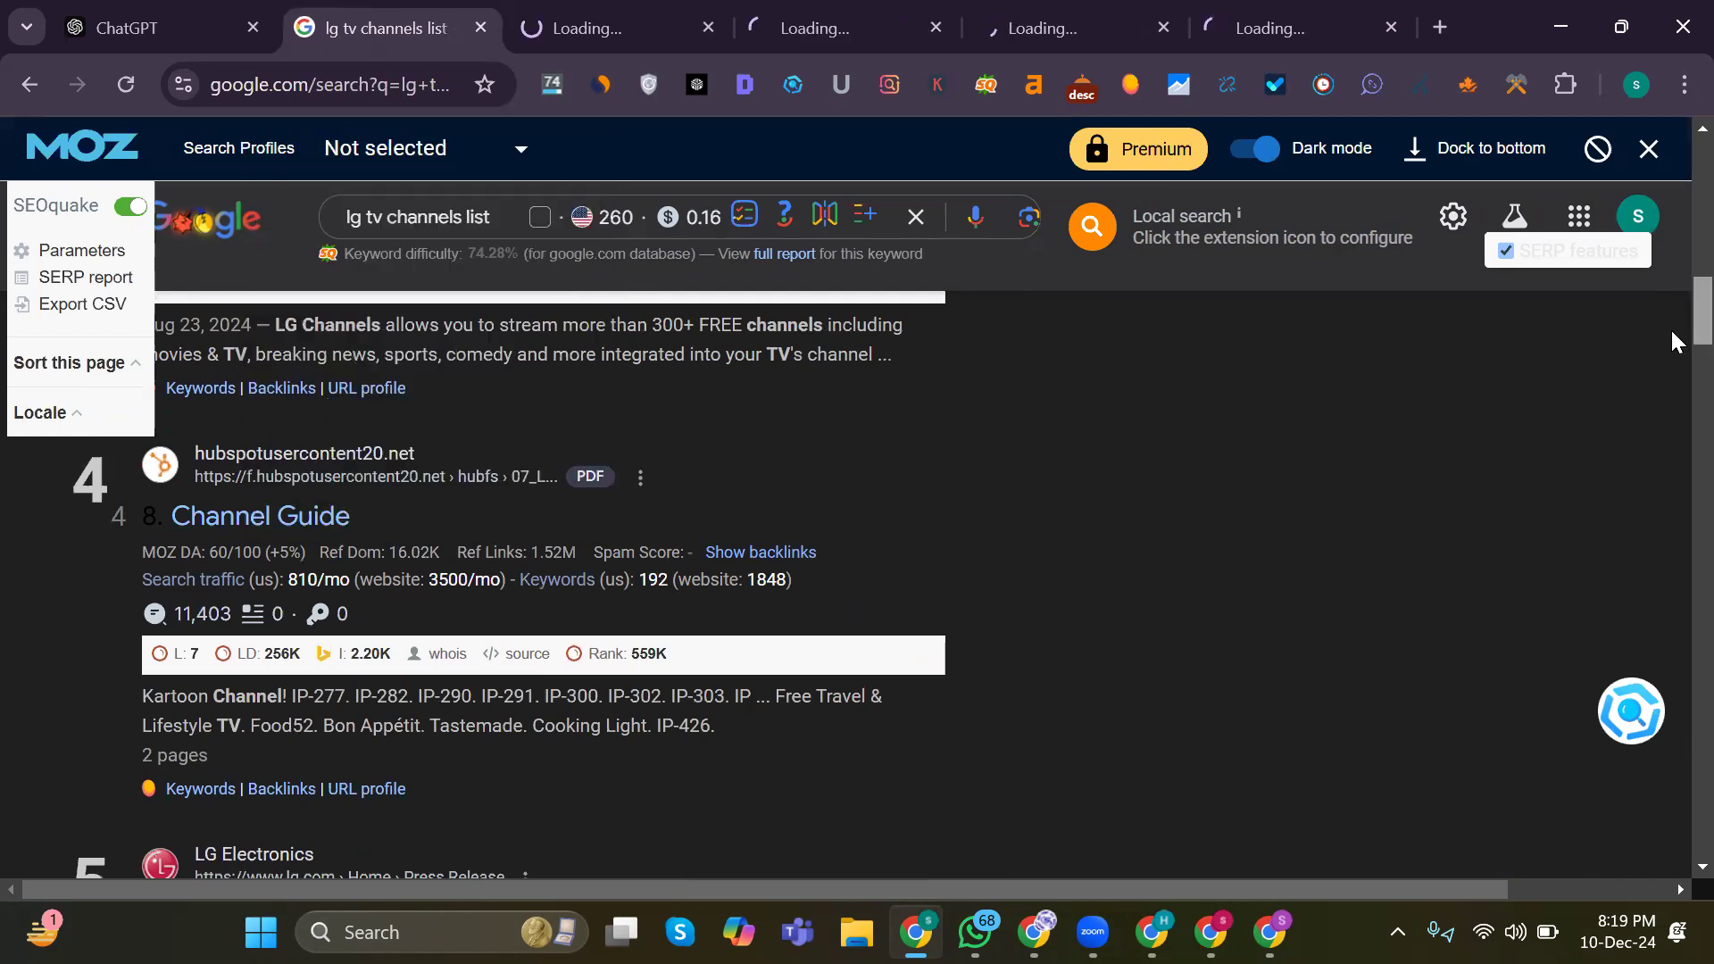
Step: Open LG's "lg channels adds local stations to free stream" and YTECHB's "LG TV Channels List, Plans, Supported Devices, and more" in new tabs
scroll(1672, 339, "down", 4)
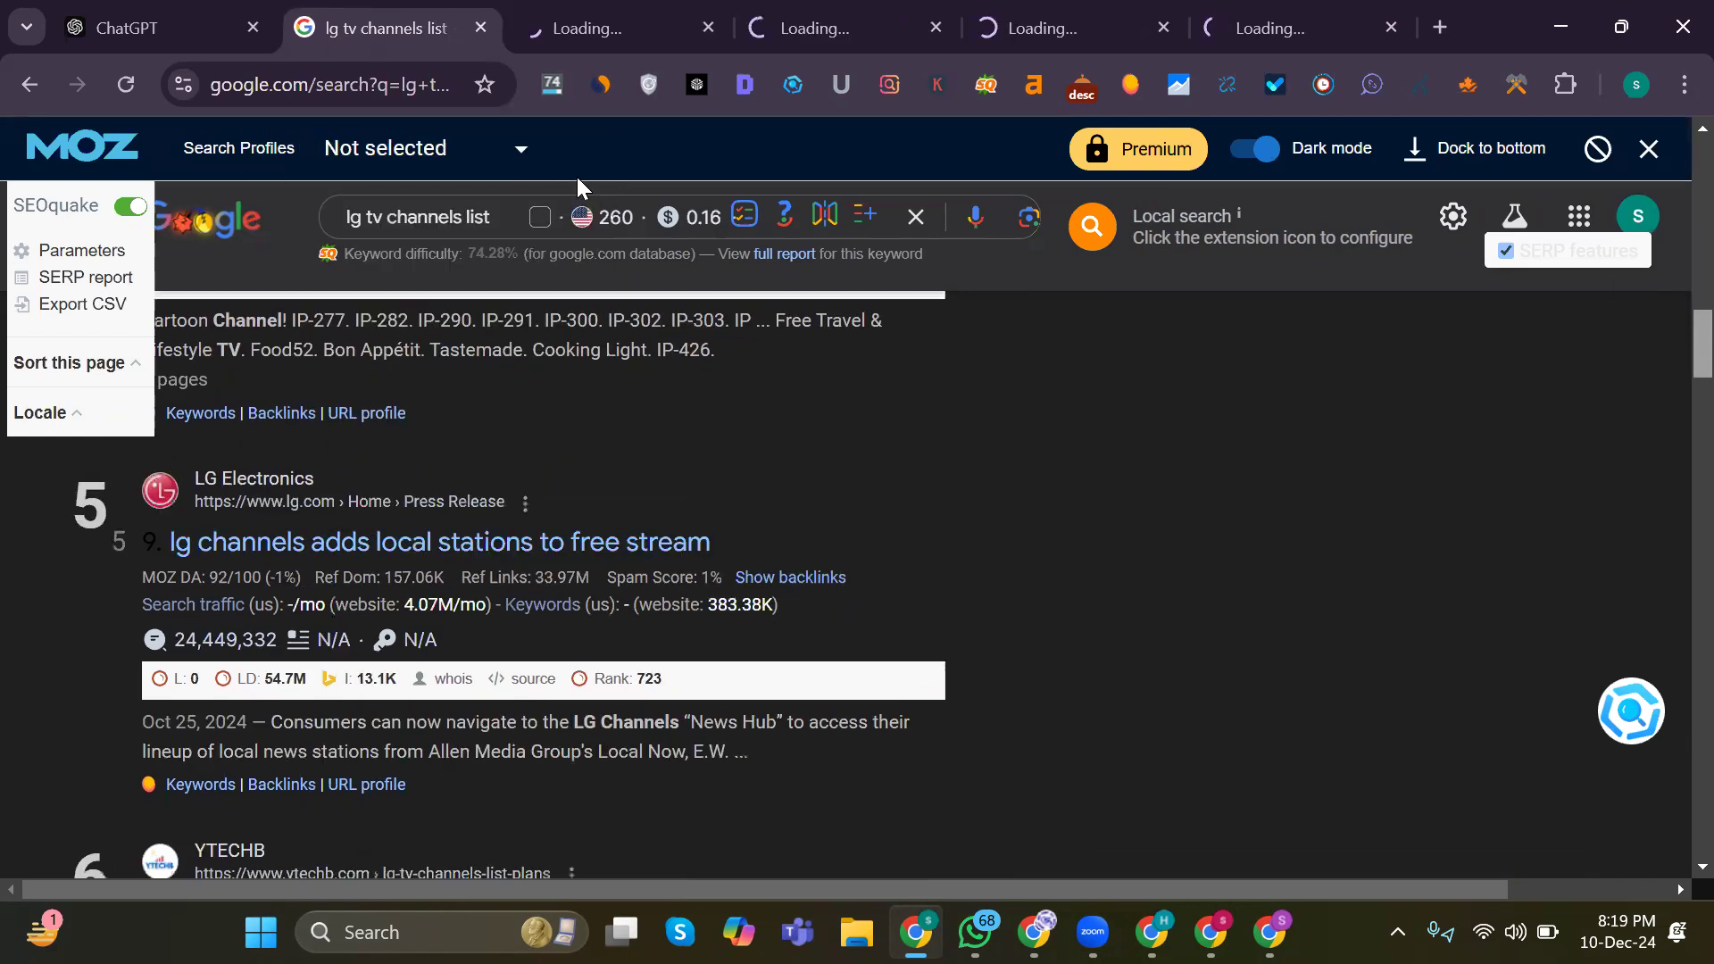
right_click(408, 542)
key("t")
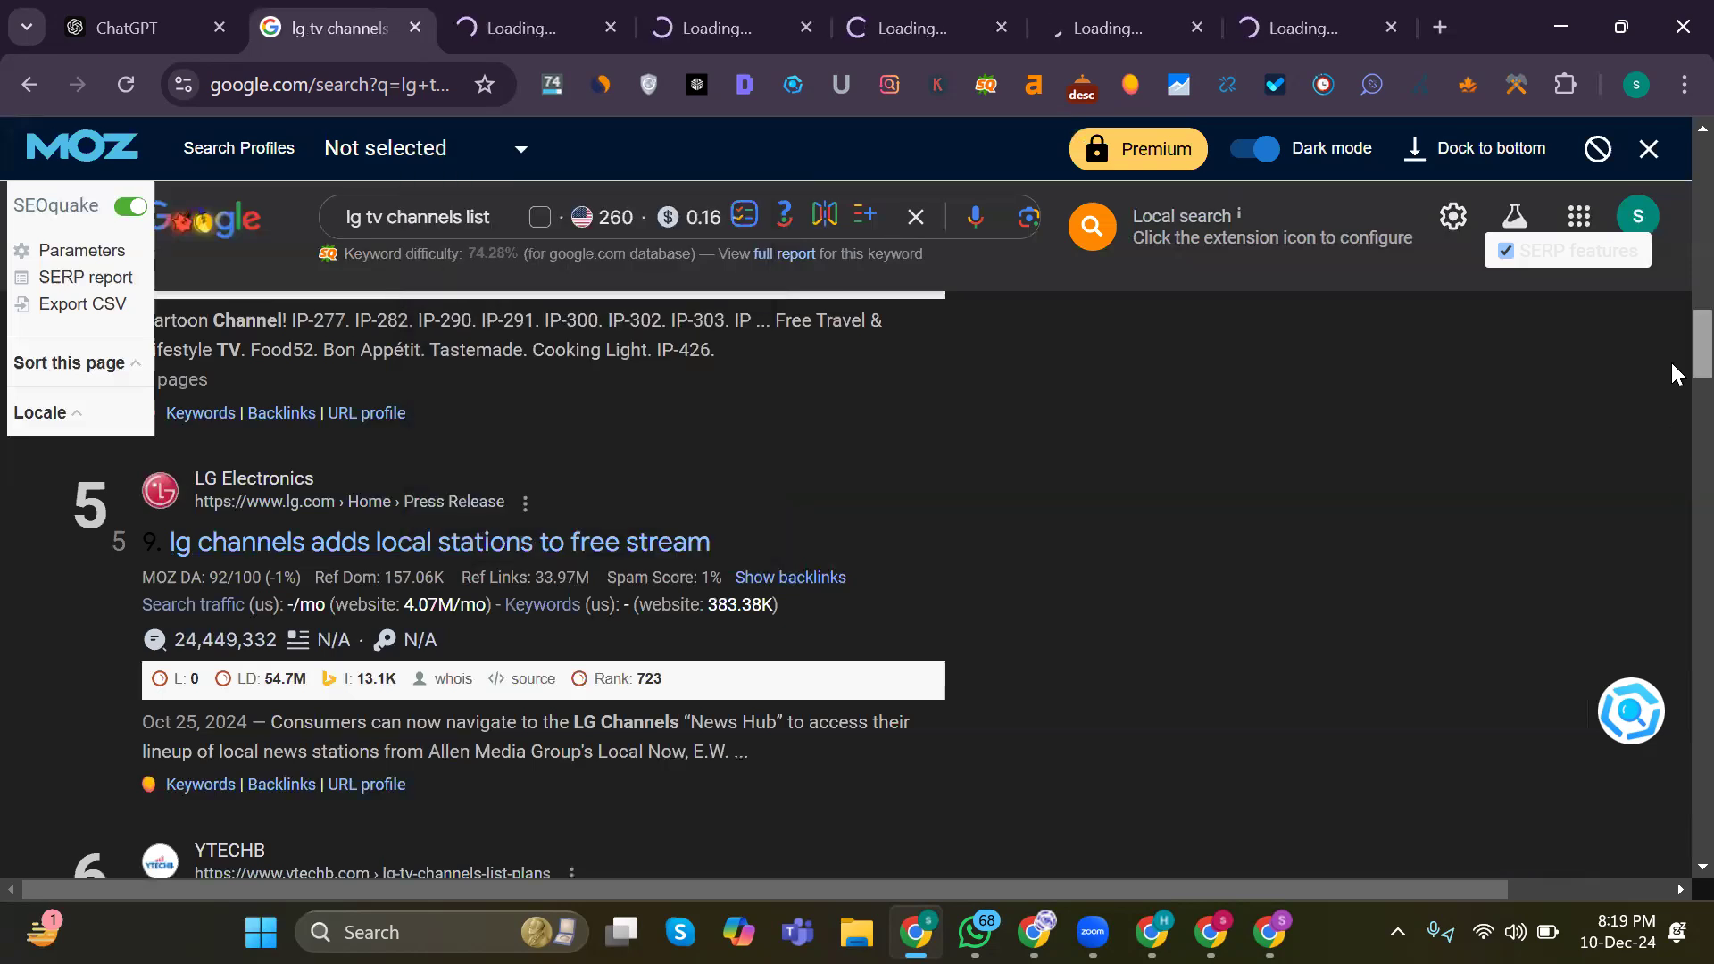
scroll(1669, 383, "down", 3)
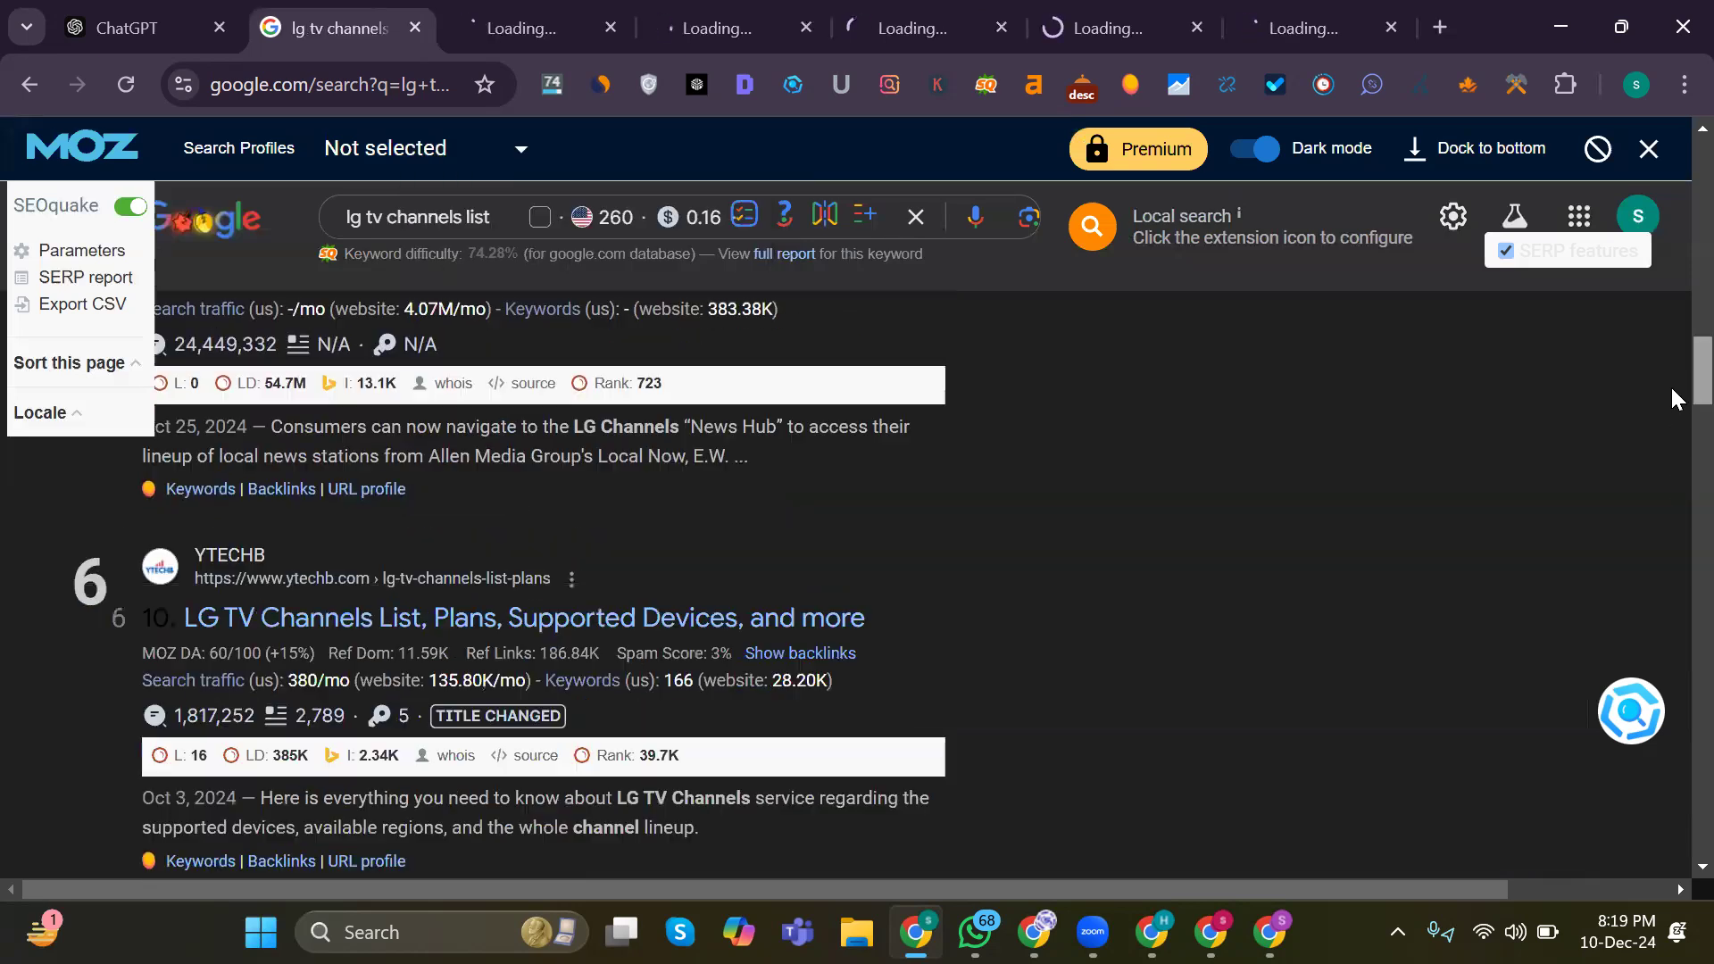
right_click(510, 621)
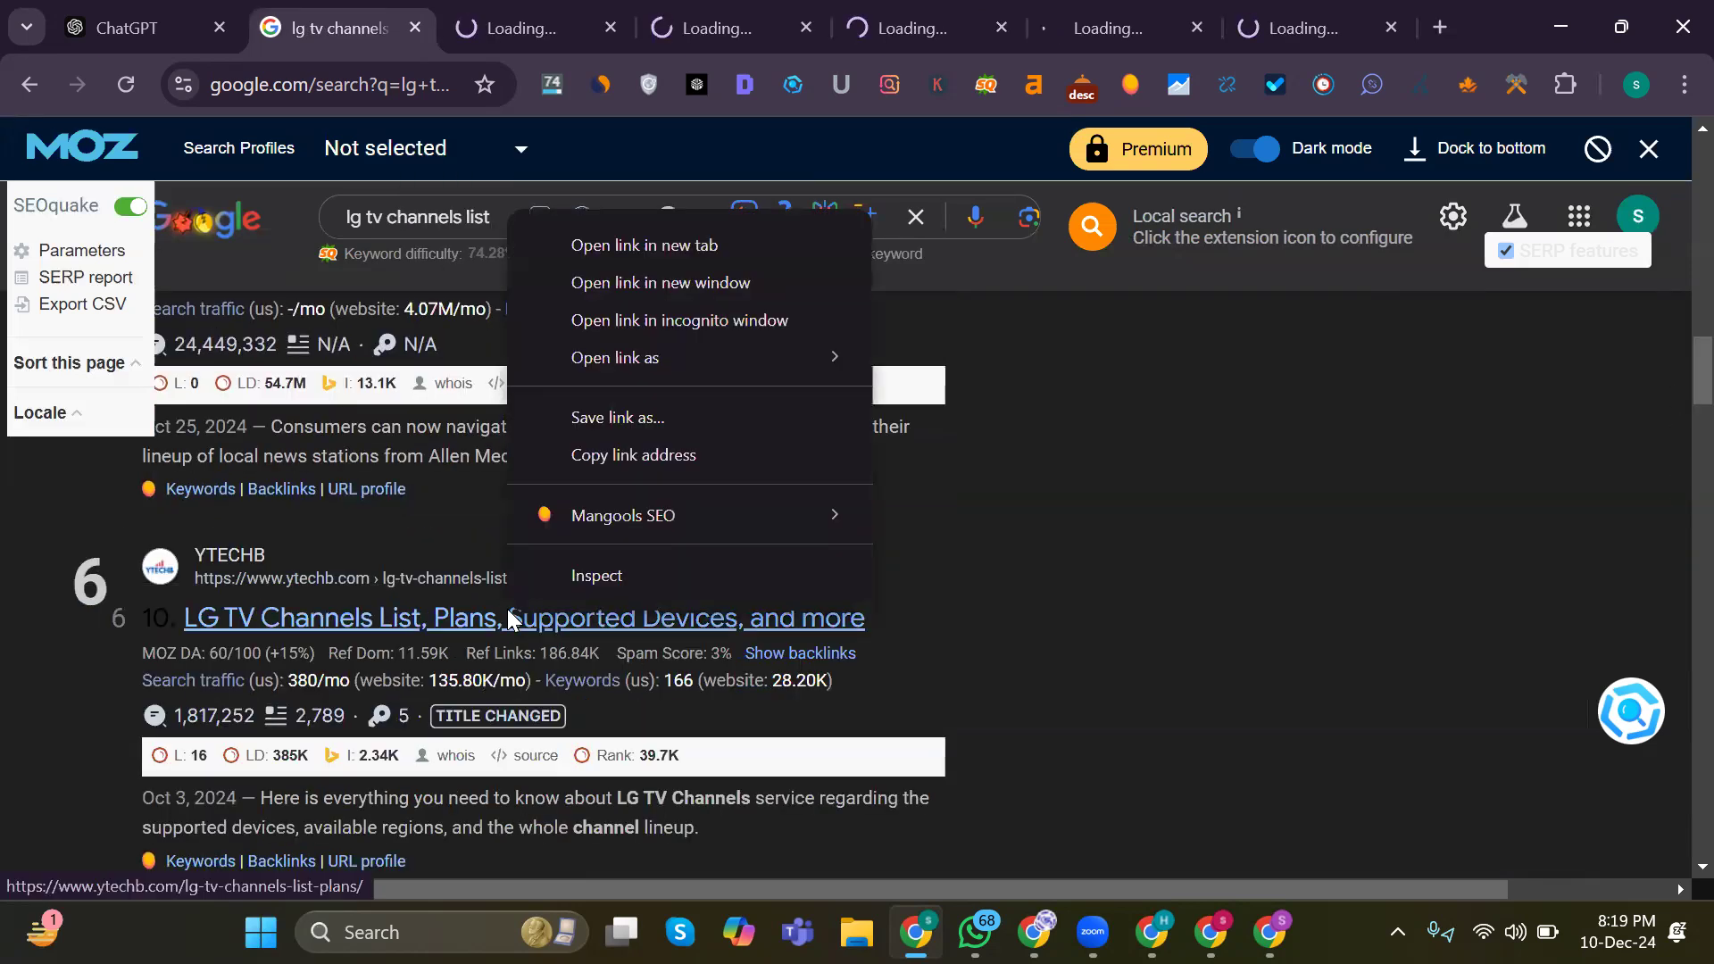
left_click(654, 248)
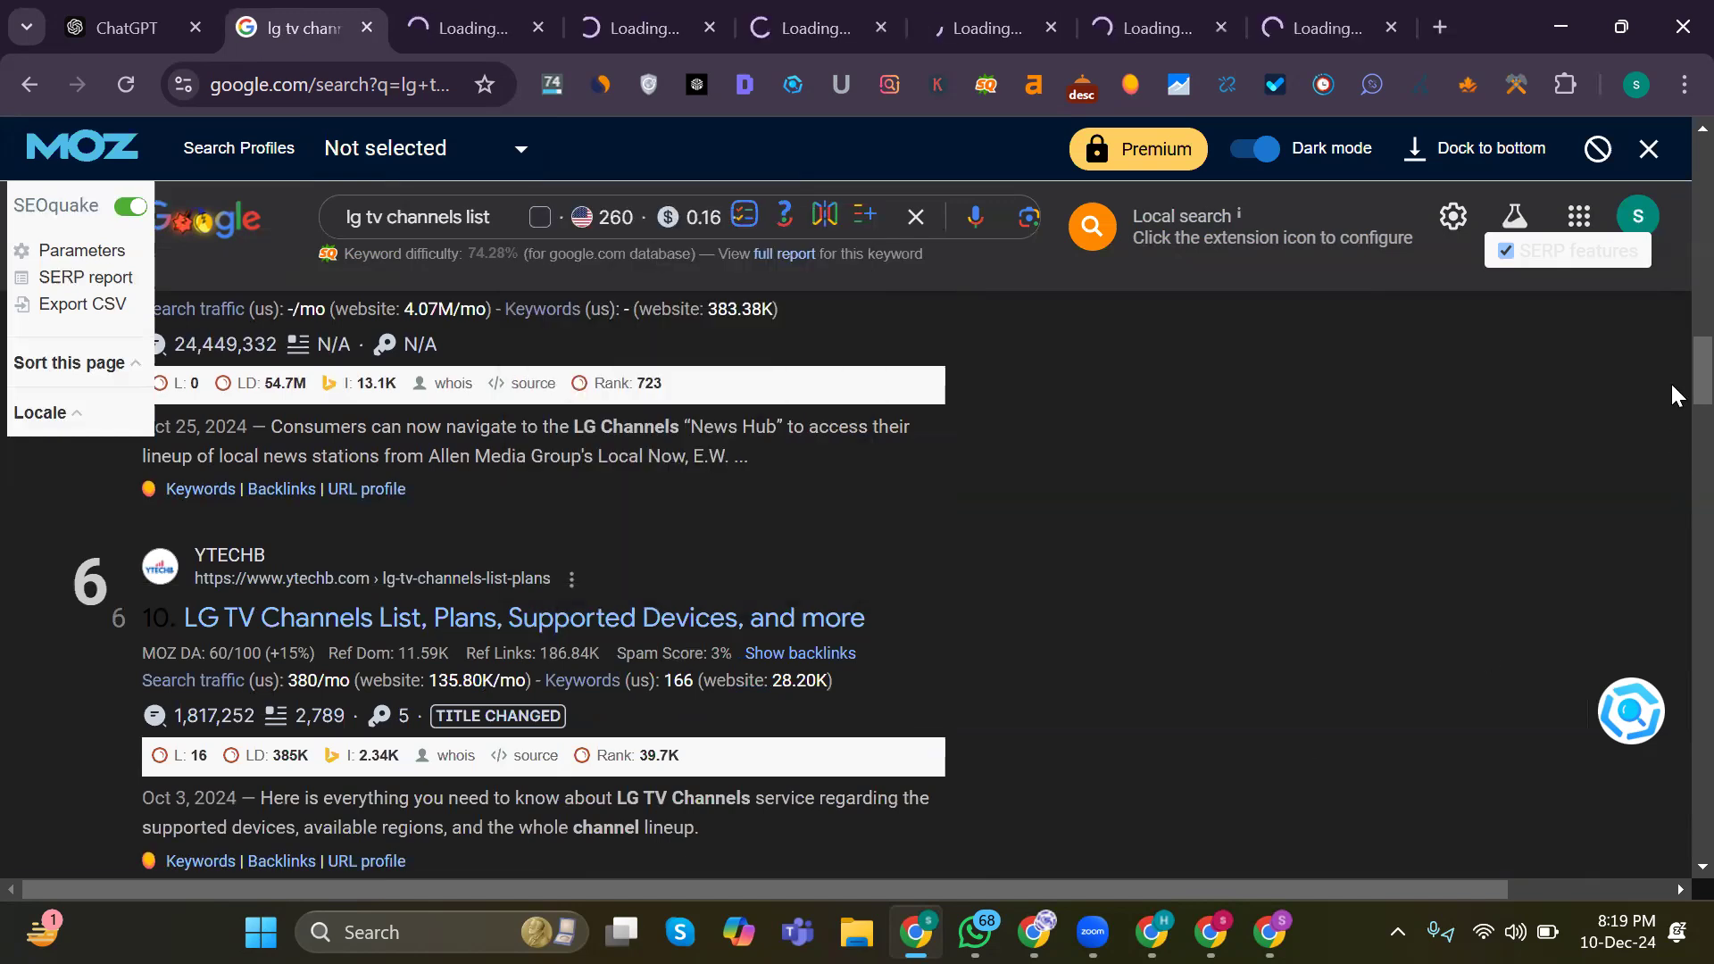
Step: Open lgtvremoteapp.com's "LG Channels List: Everything You Need to Know in 2024" and TVTechnology's "LG Channels Adds Local Stations to Free Streaming Lineup" in new tabs
scroll(1669, 400, "down", 4)
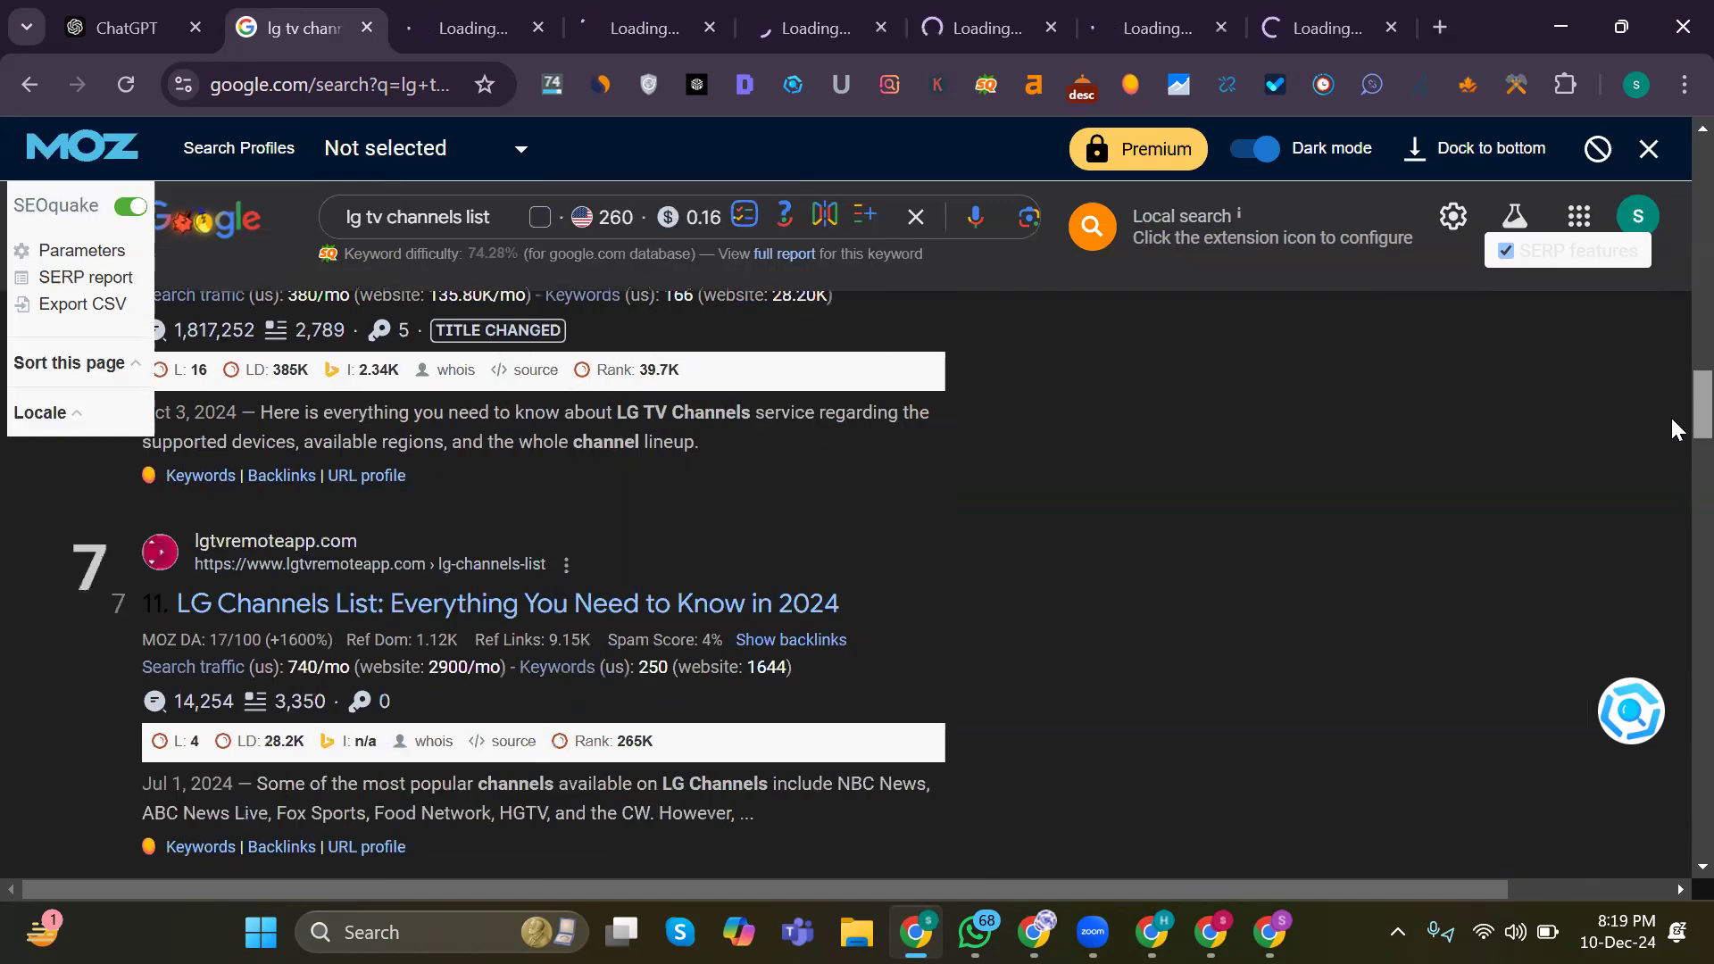
right_click(741, 606)
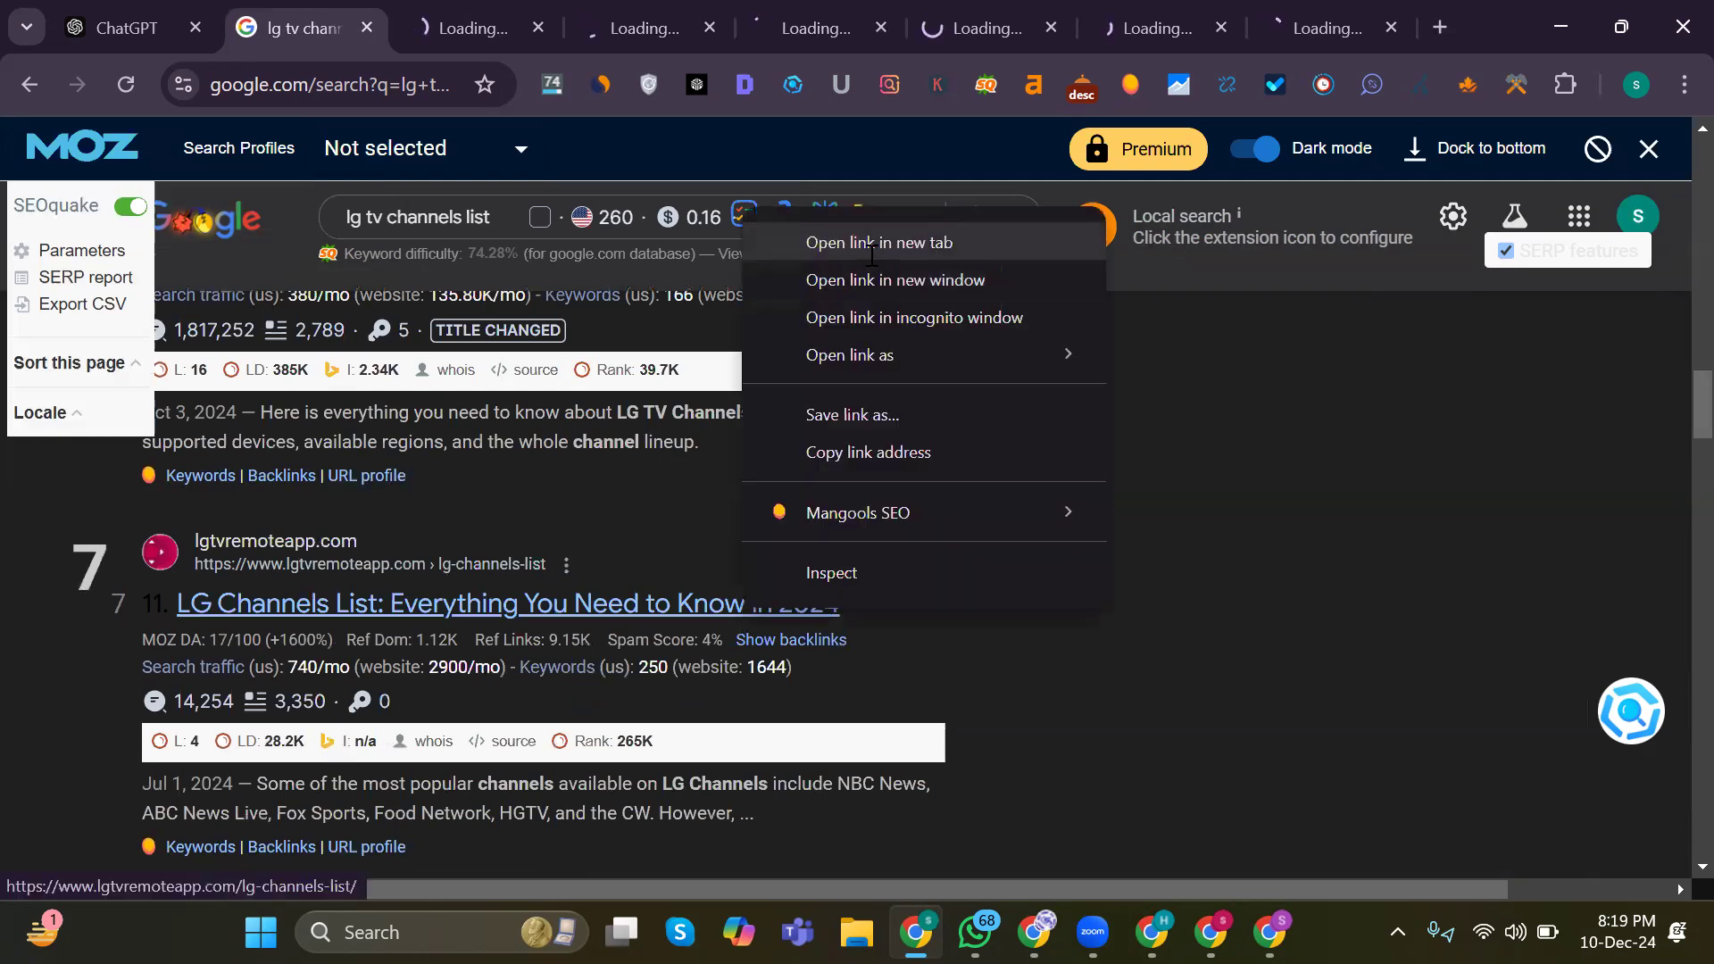
left_click(870, 238)
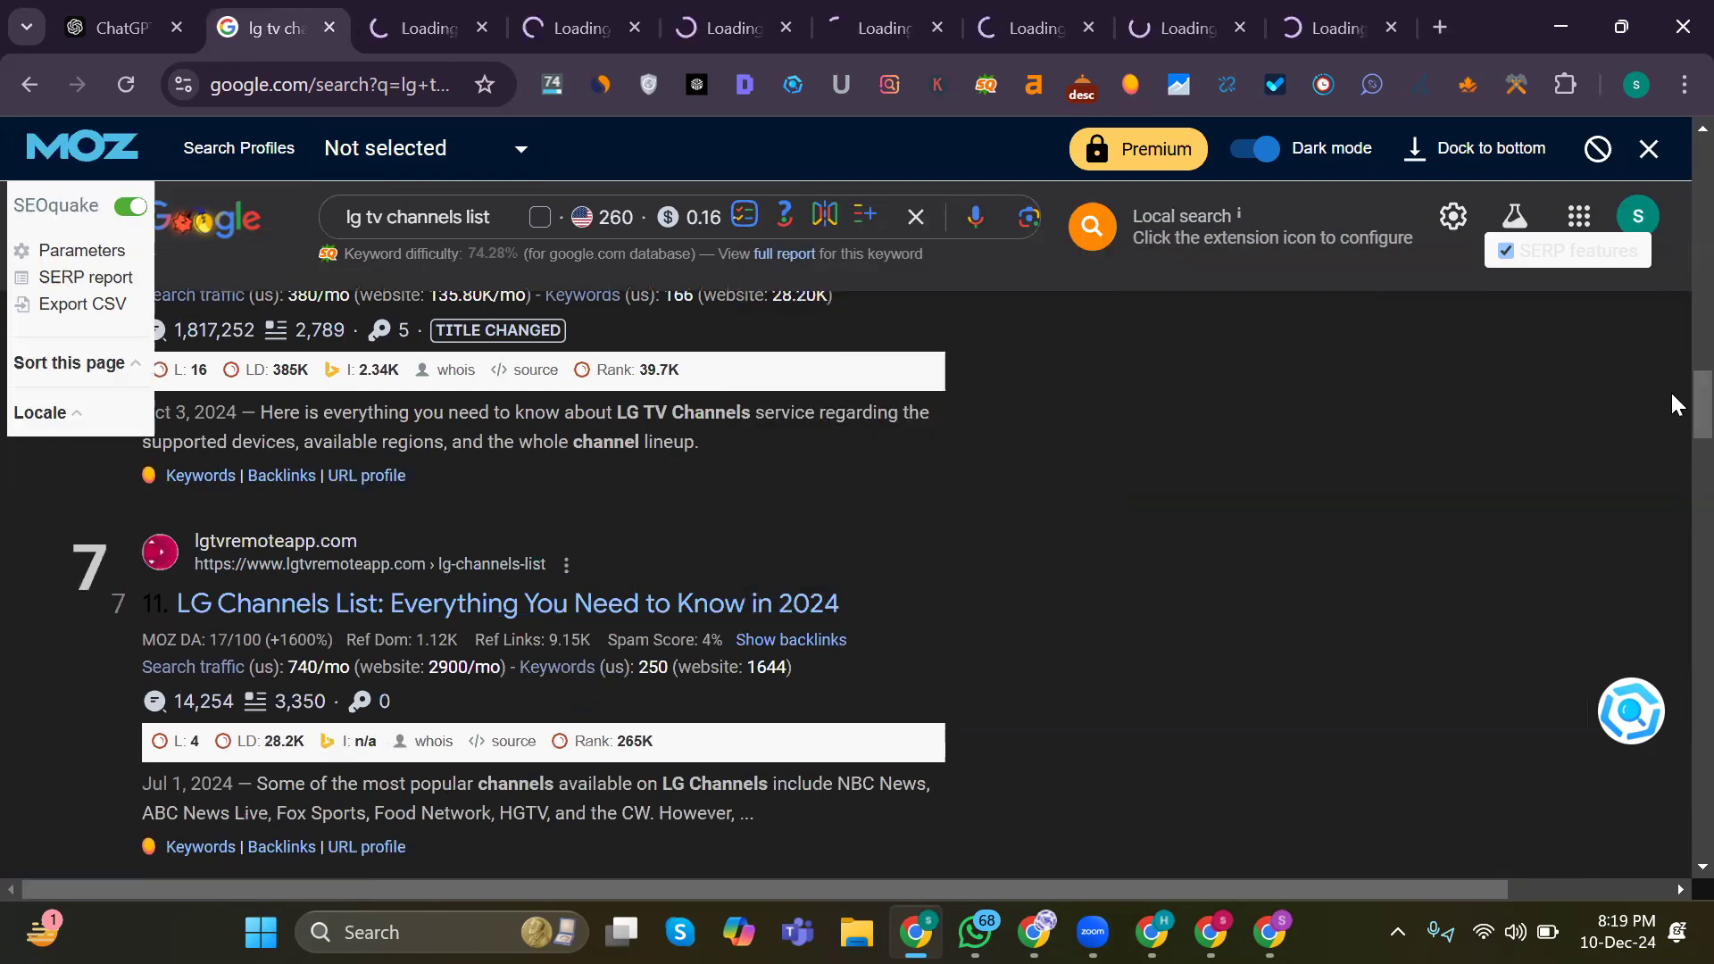
scroll(1671, 416, "down", 4)
scroll(1672, 438, "down", 1)
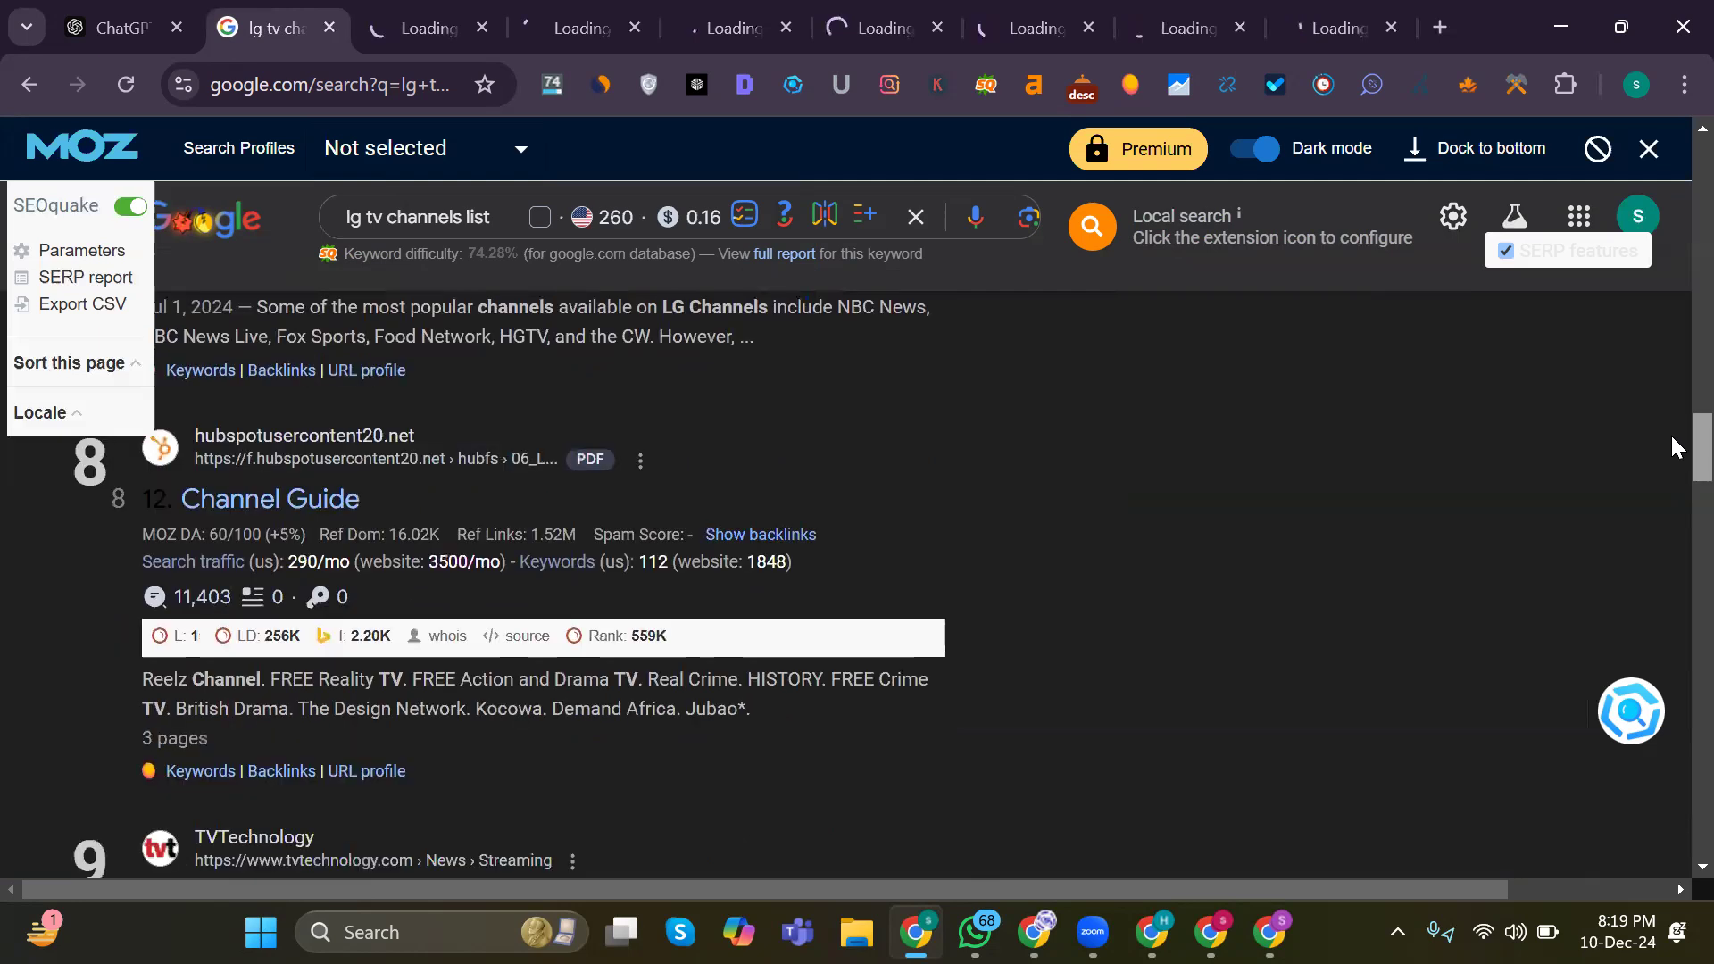
scroll(1670, 459, "down", 3)
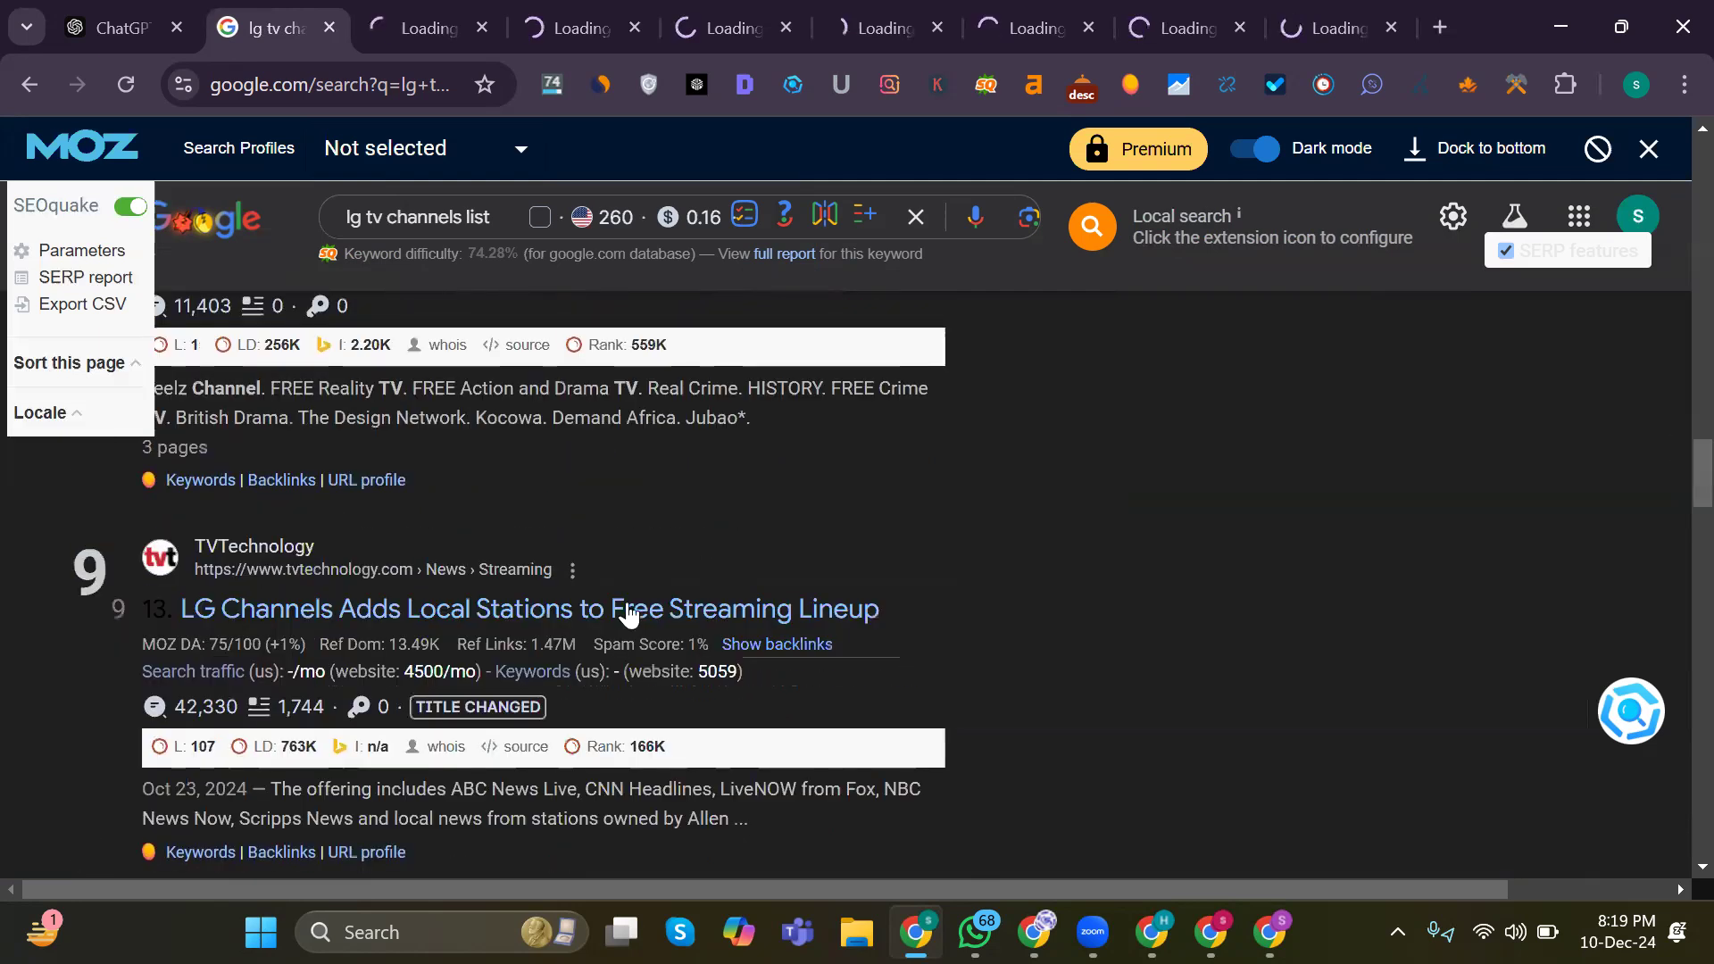
right_click(836, 241)
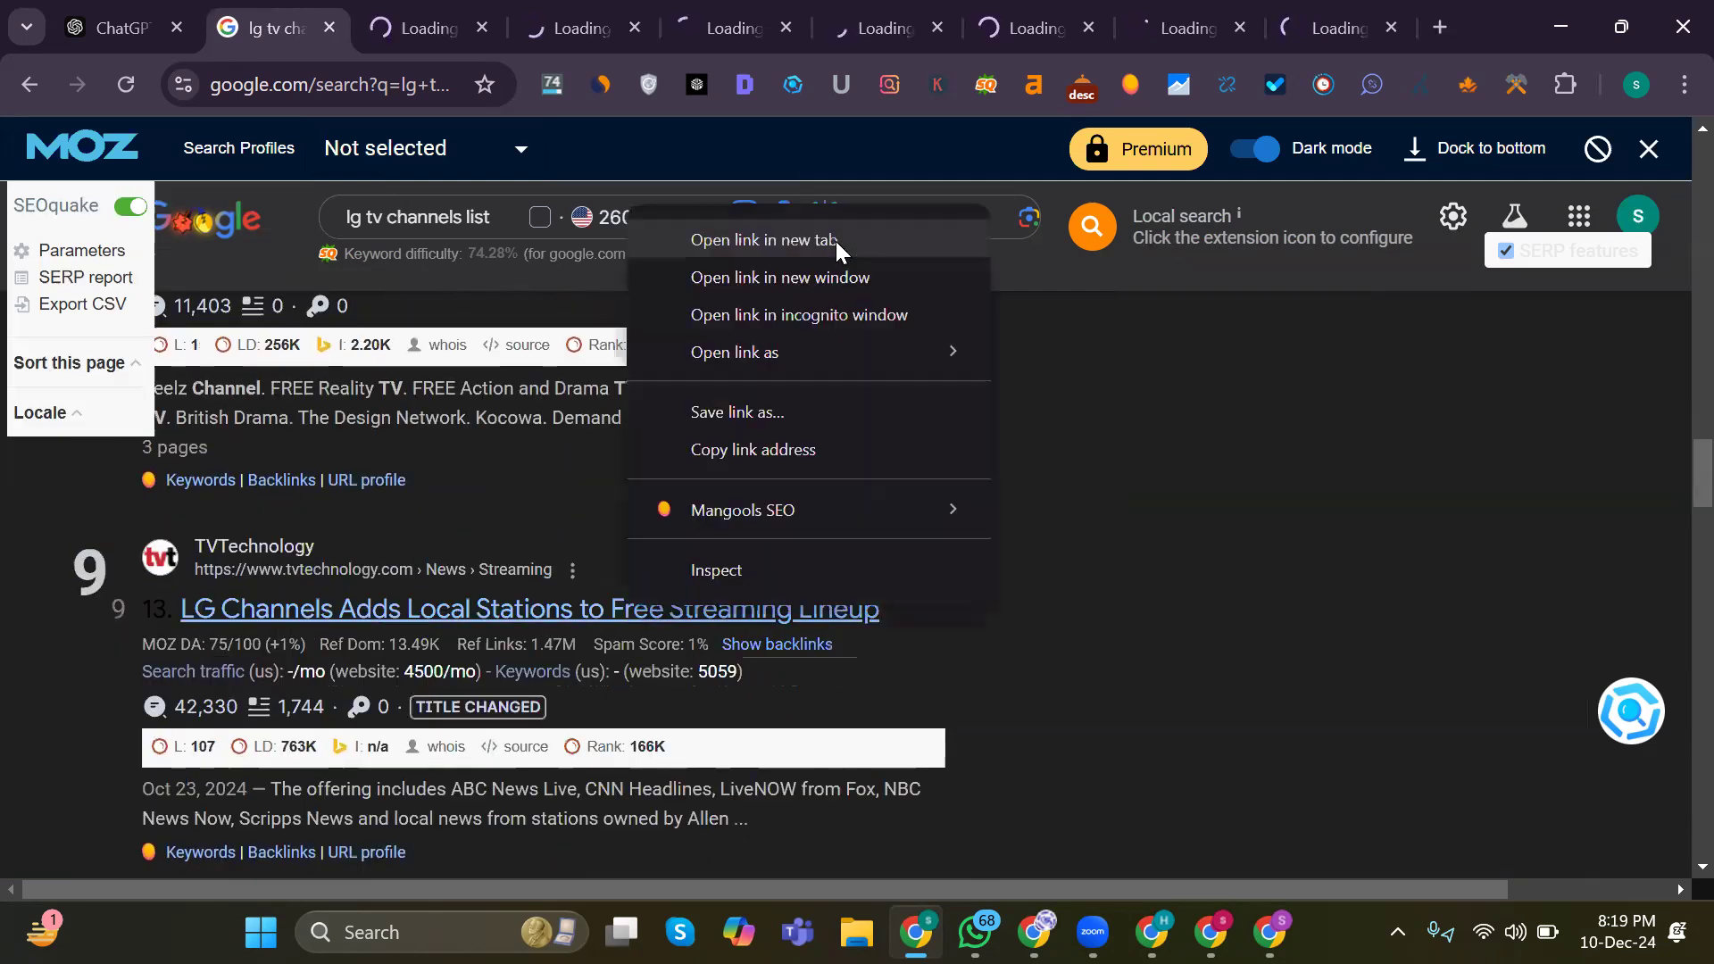
key("Escape")
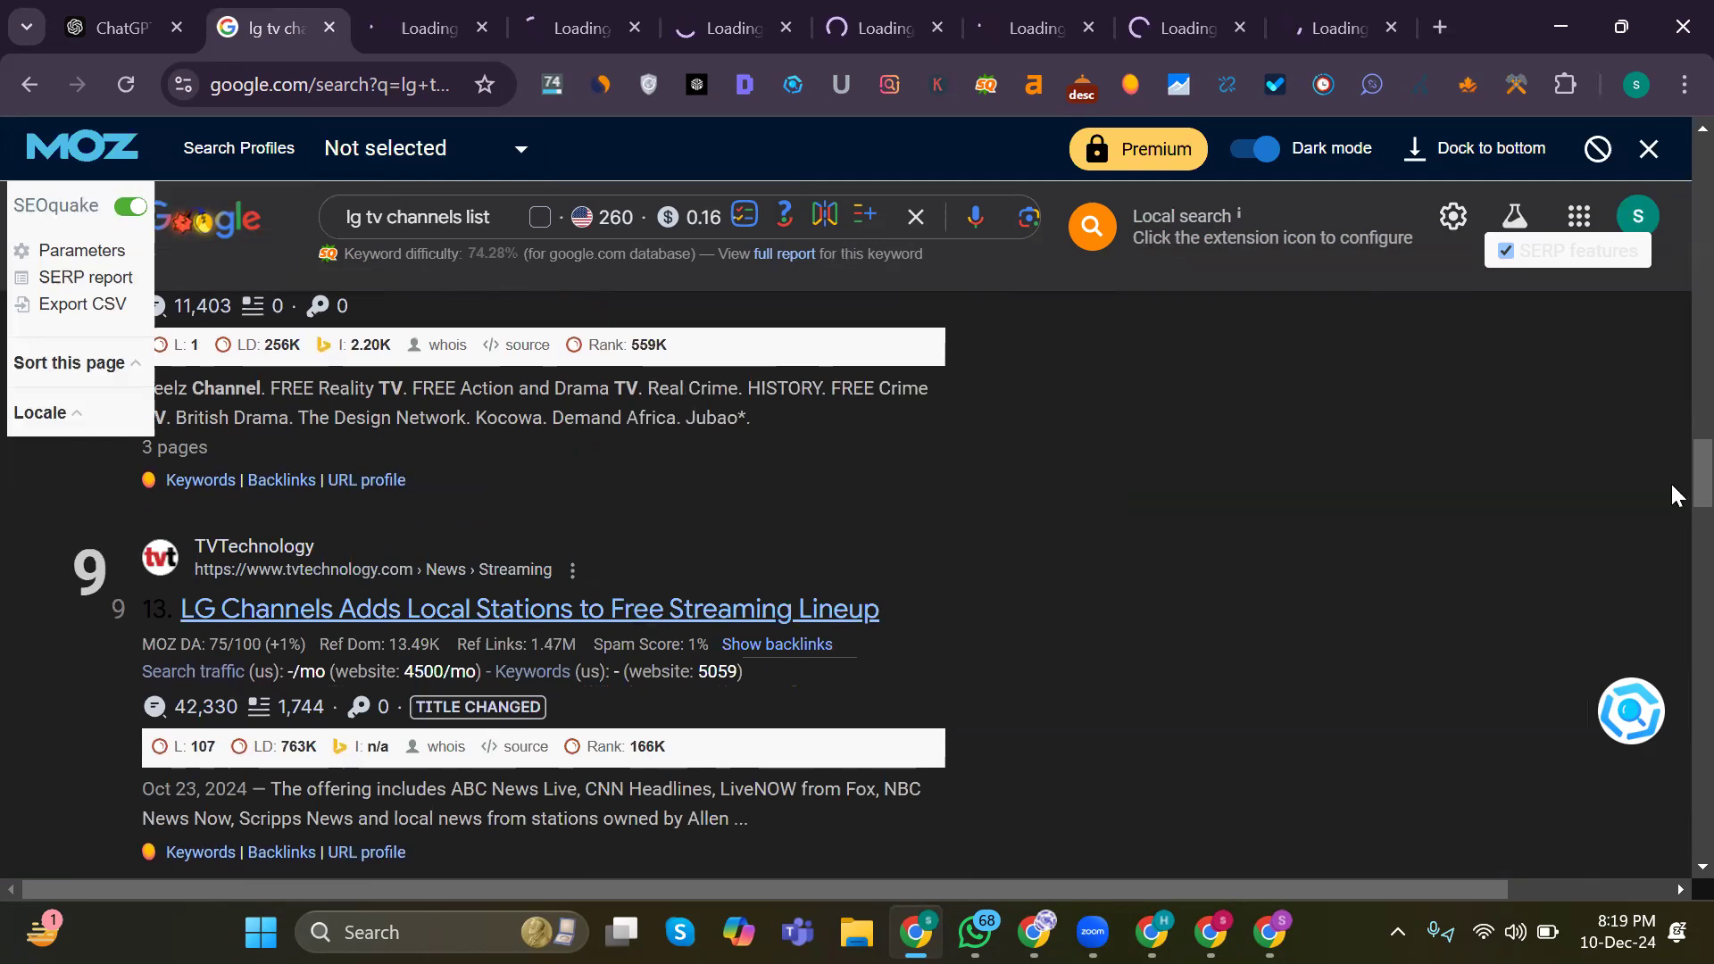
Step: Check the opened LG Channels lineup page and return to the ChatGPT conversation
scroll(1676, 607, "down", 5)
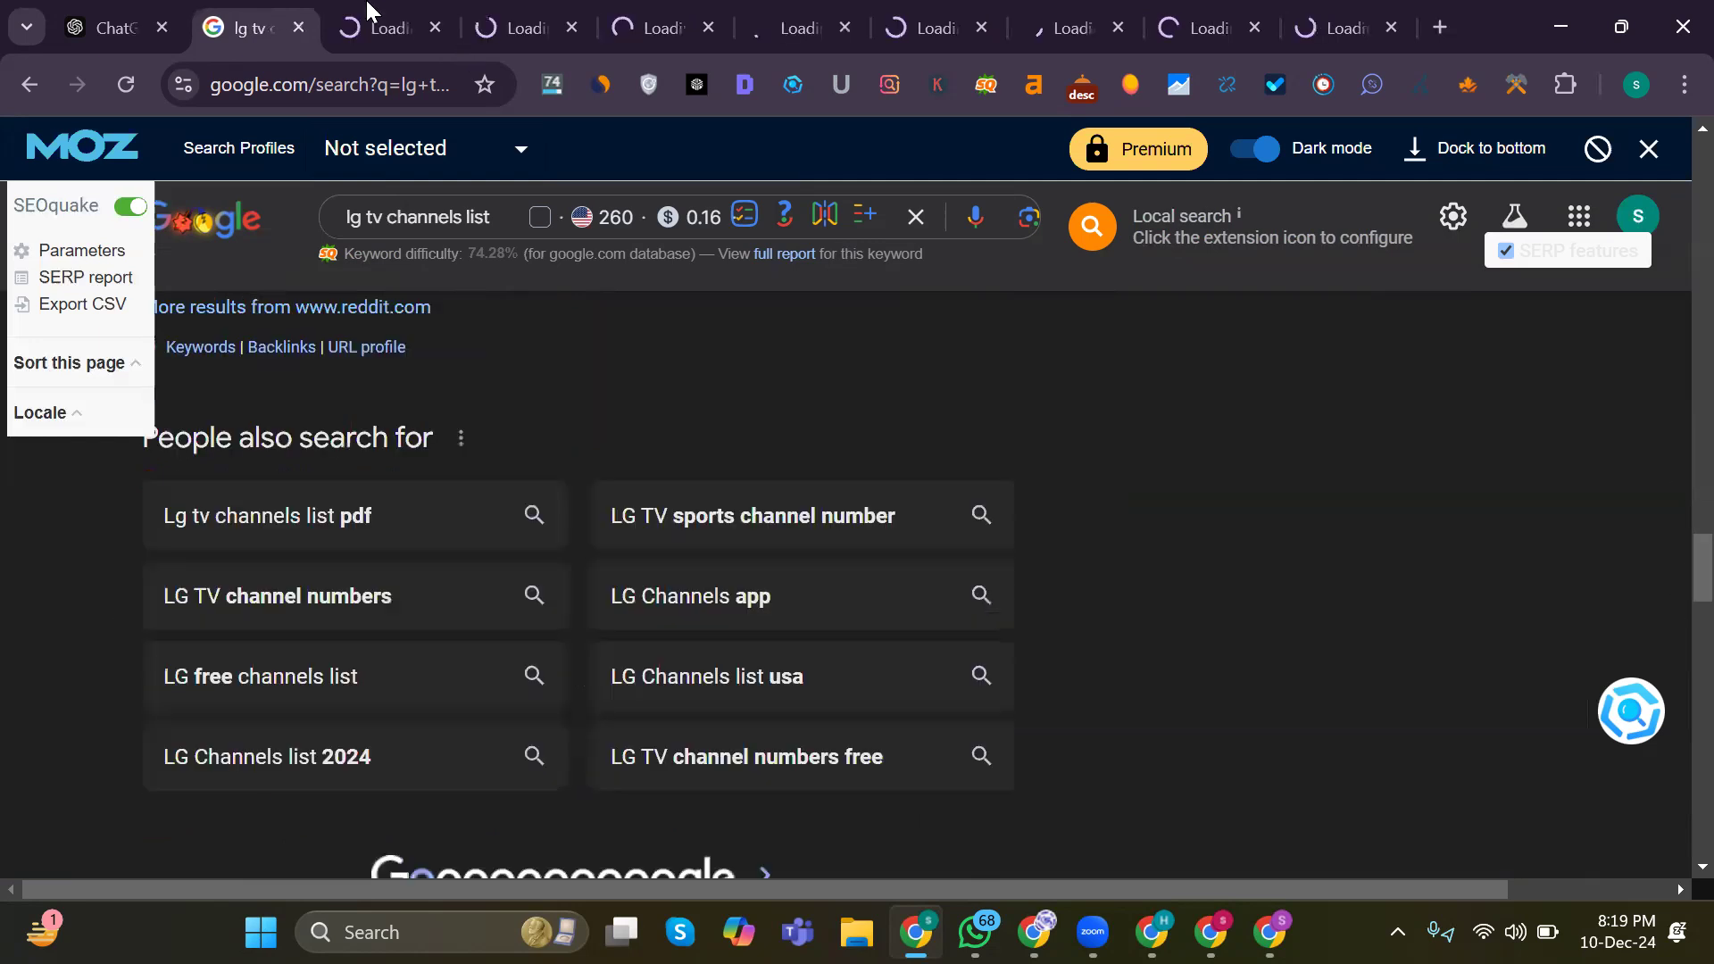
left_click(372, 40)
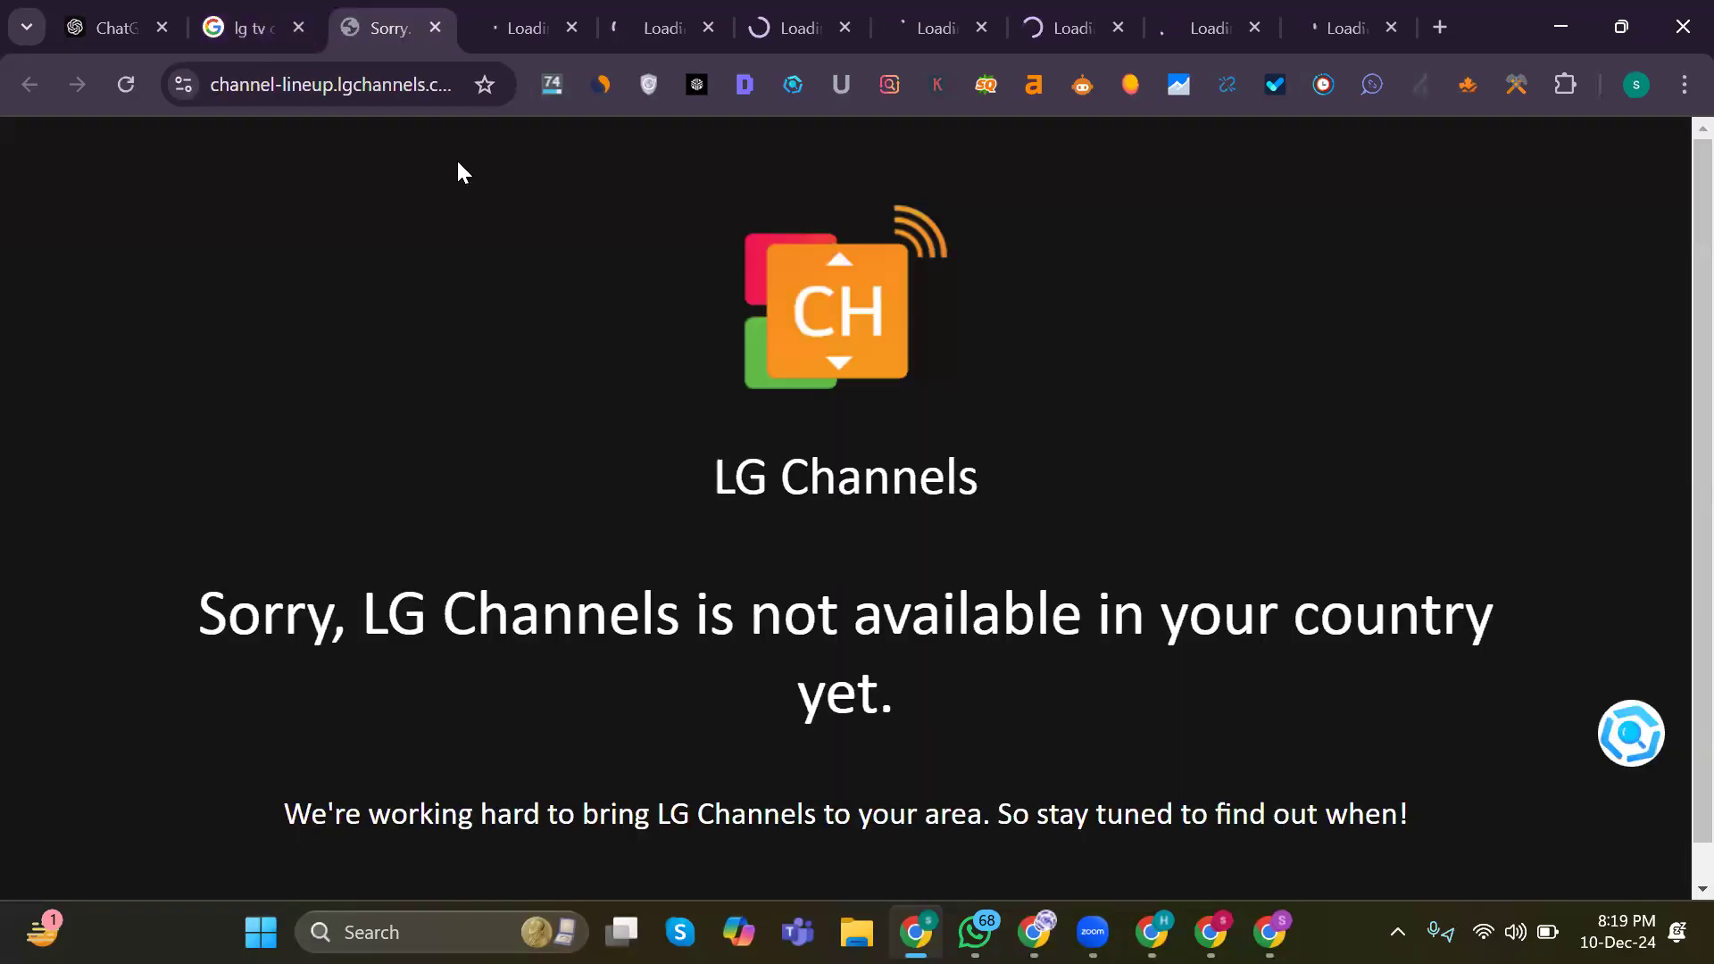
left_click(109, 12)
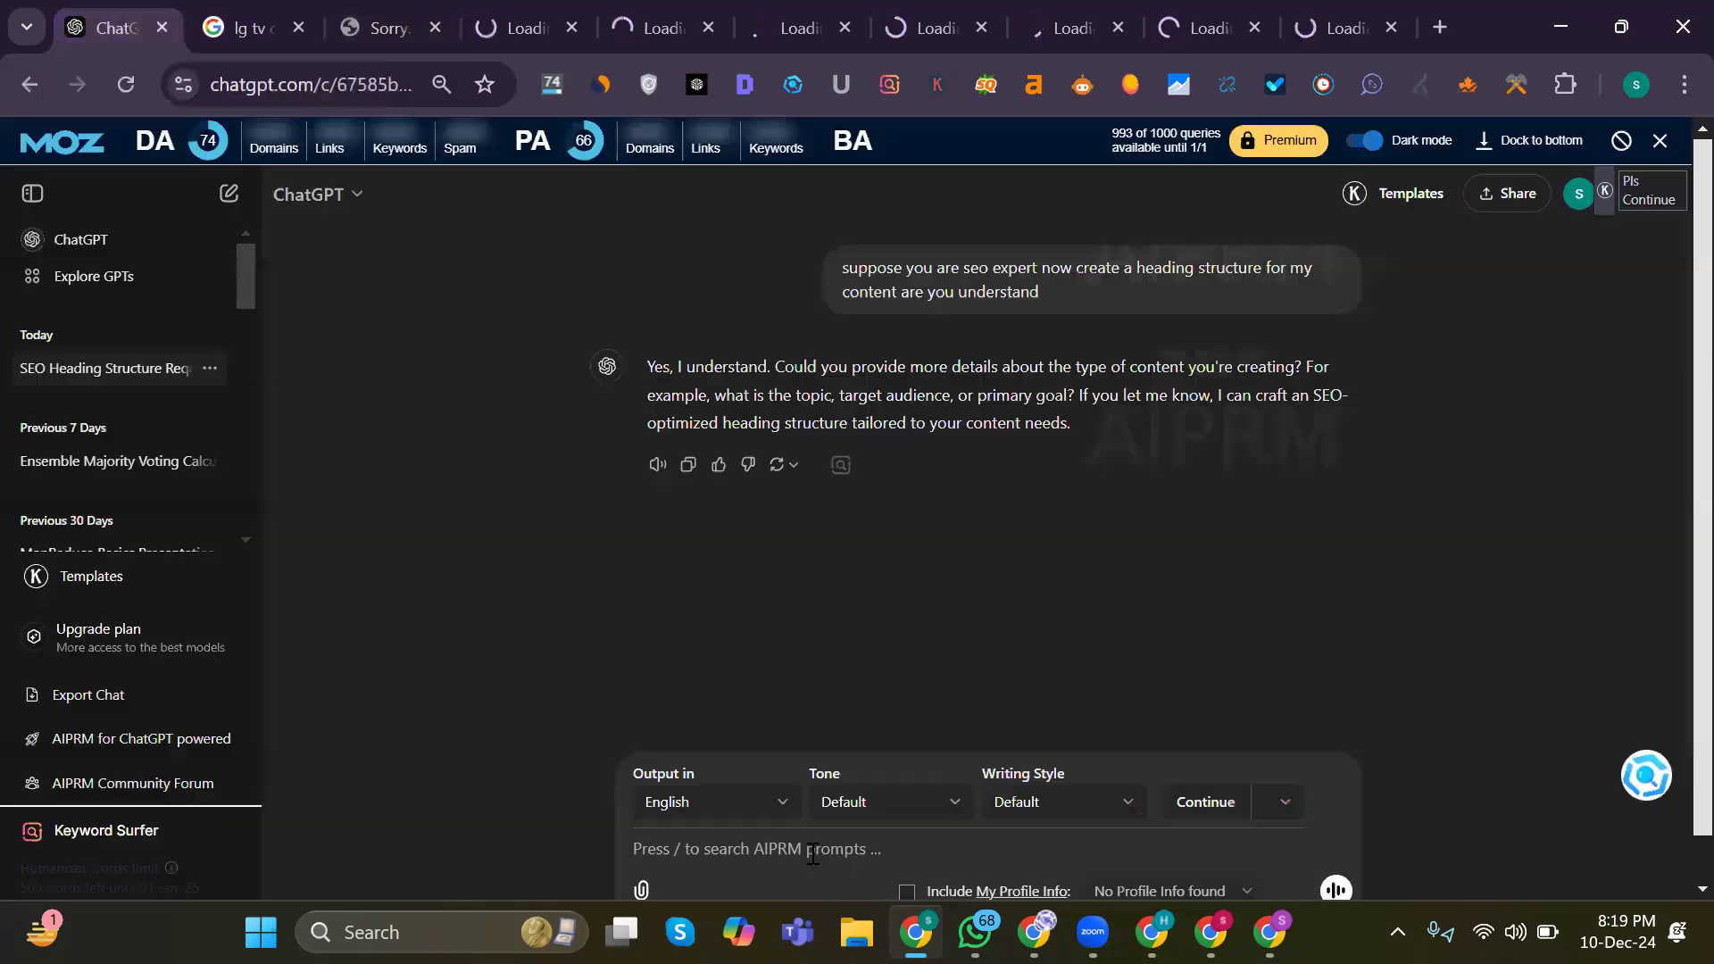
Step: Begin the ChatGPT message with the line "so there is my compitiors"
type("so thes")
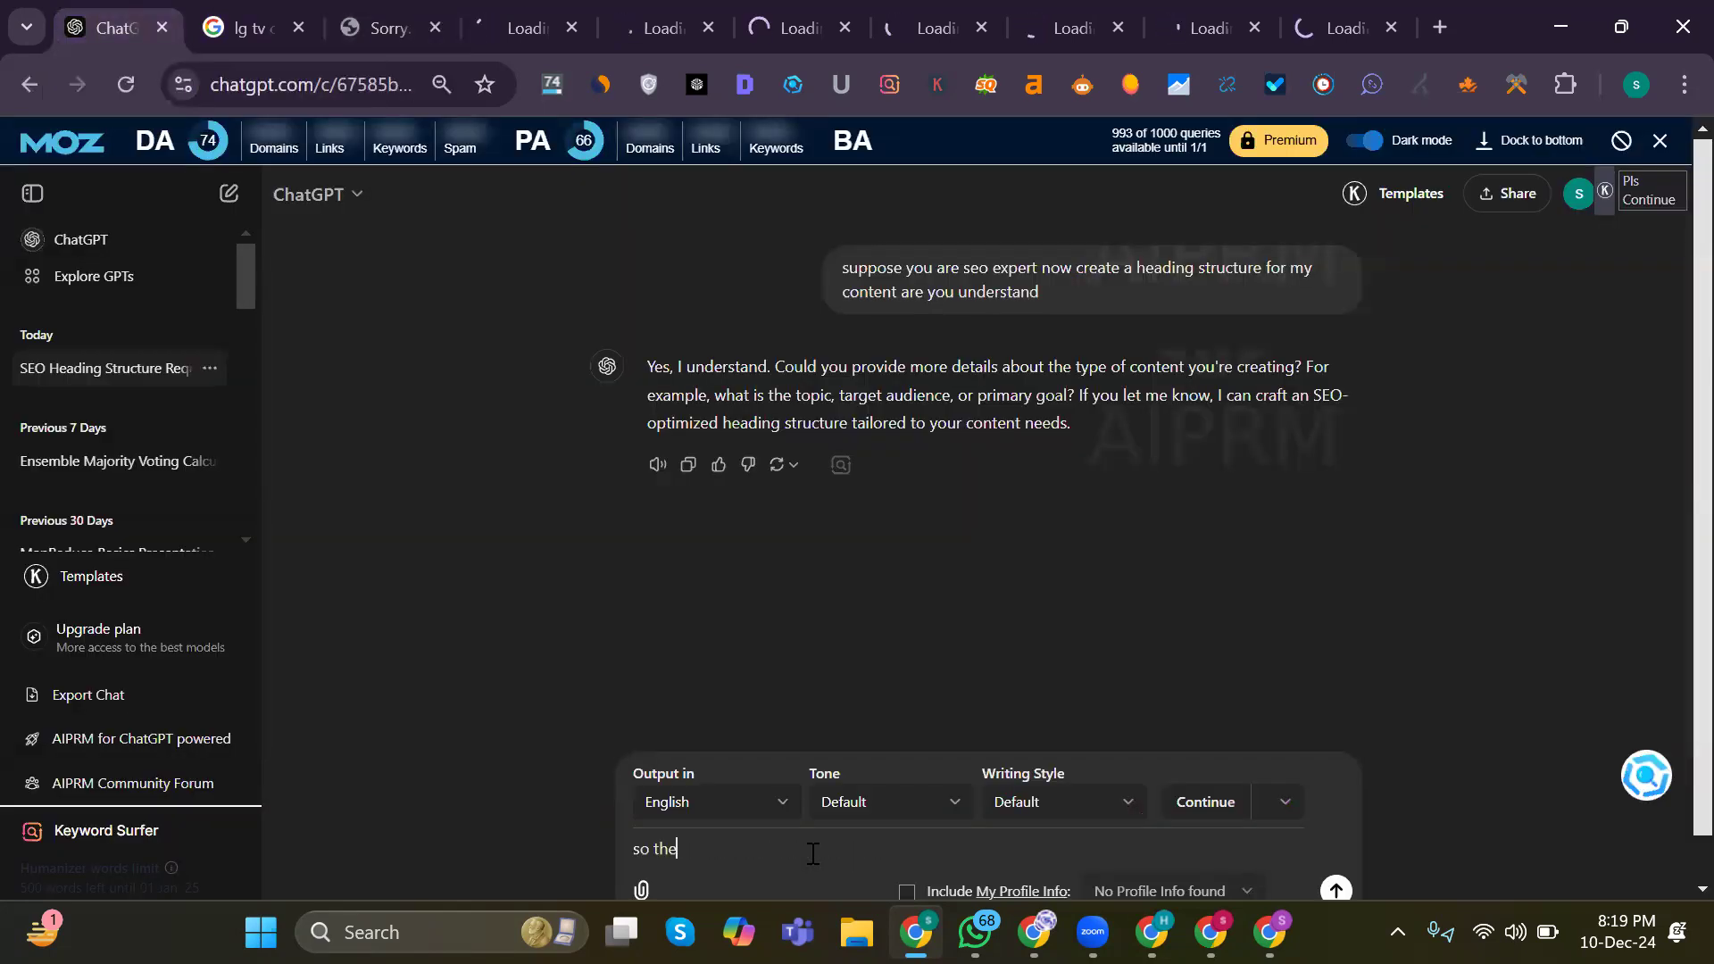
key("BackSpace")
type("re is my compo")
key("BackSpace")
type("itio")
type("re")
key("BackSpace")
type("s now")
key("BackSpace")
key("BackSpace")
key("BackSpace")
key("BackSpace")
key("BackSpace")
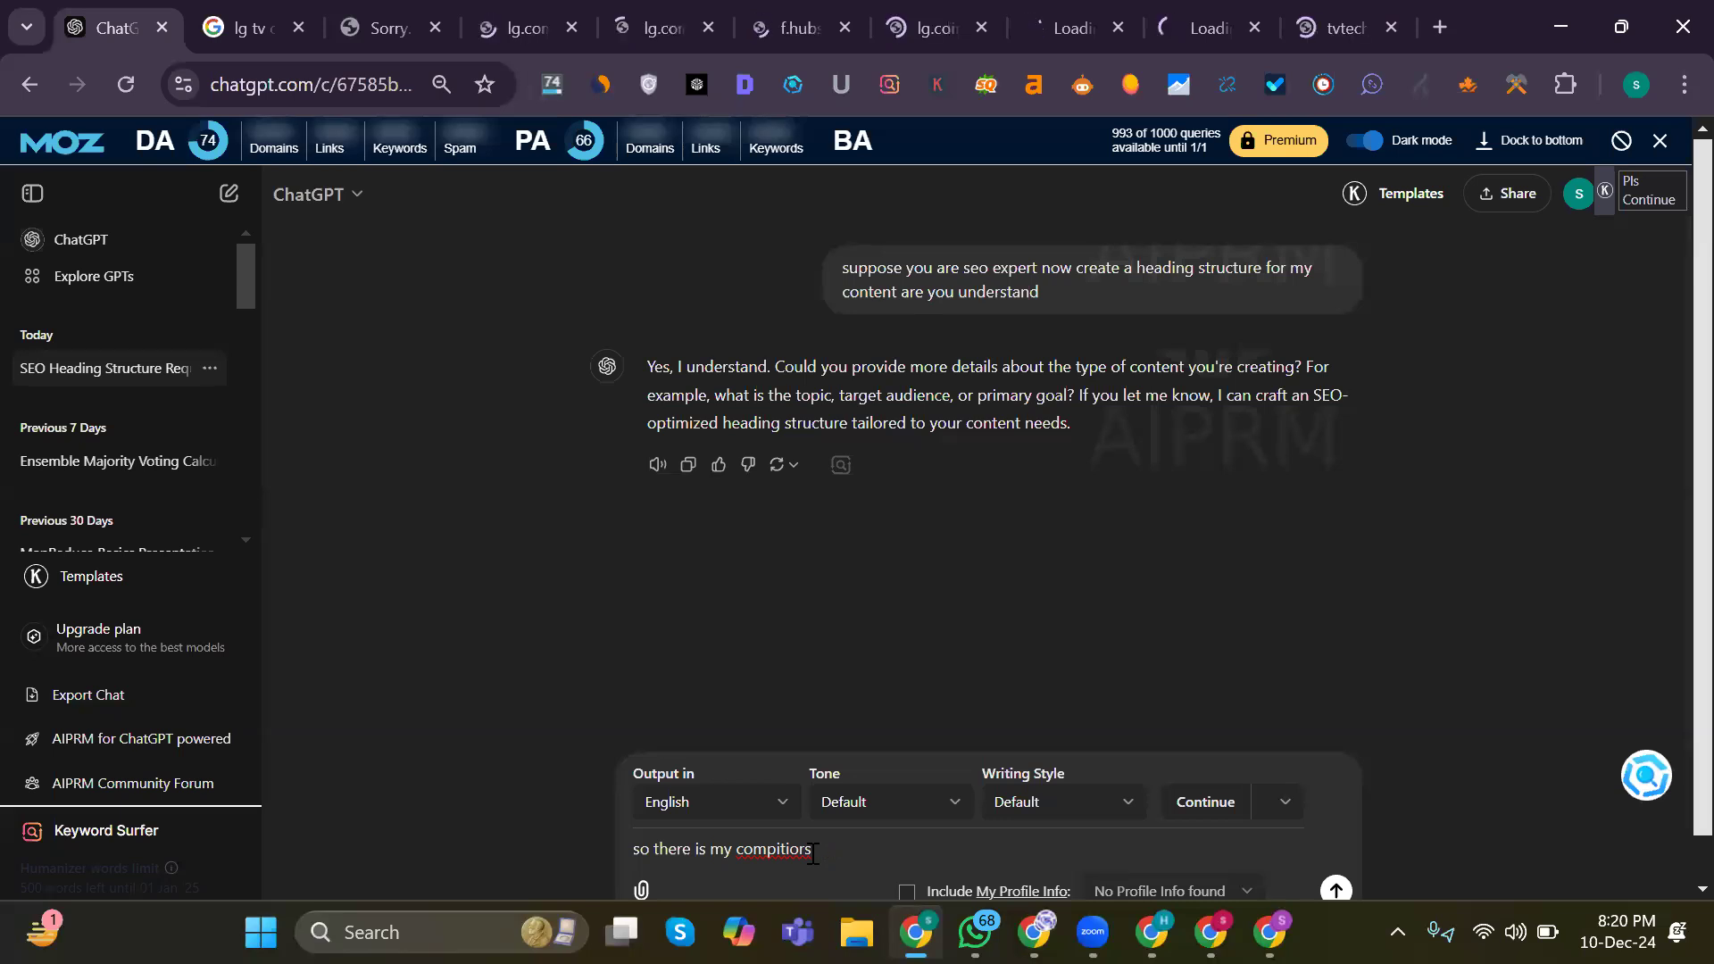
key("shift+Return")
type("1")
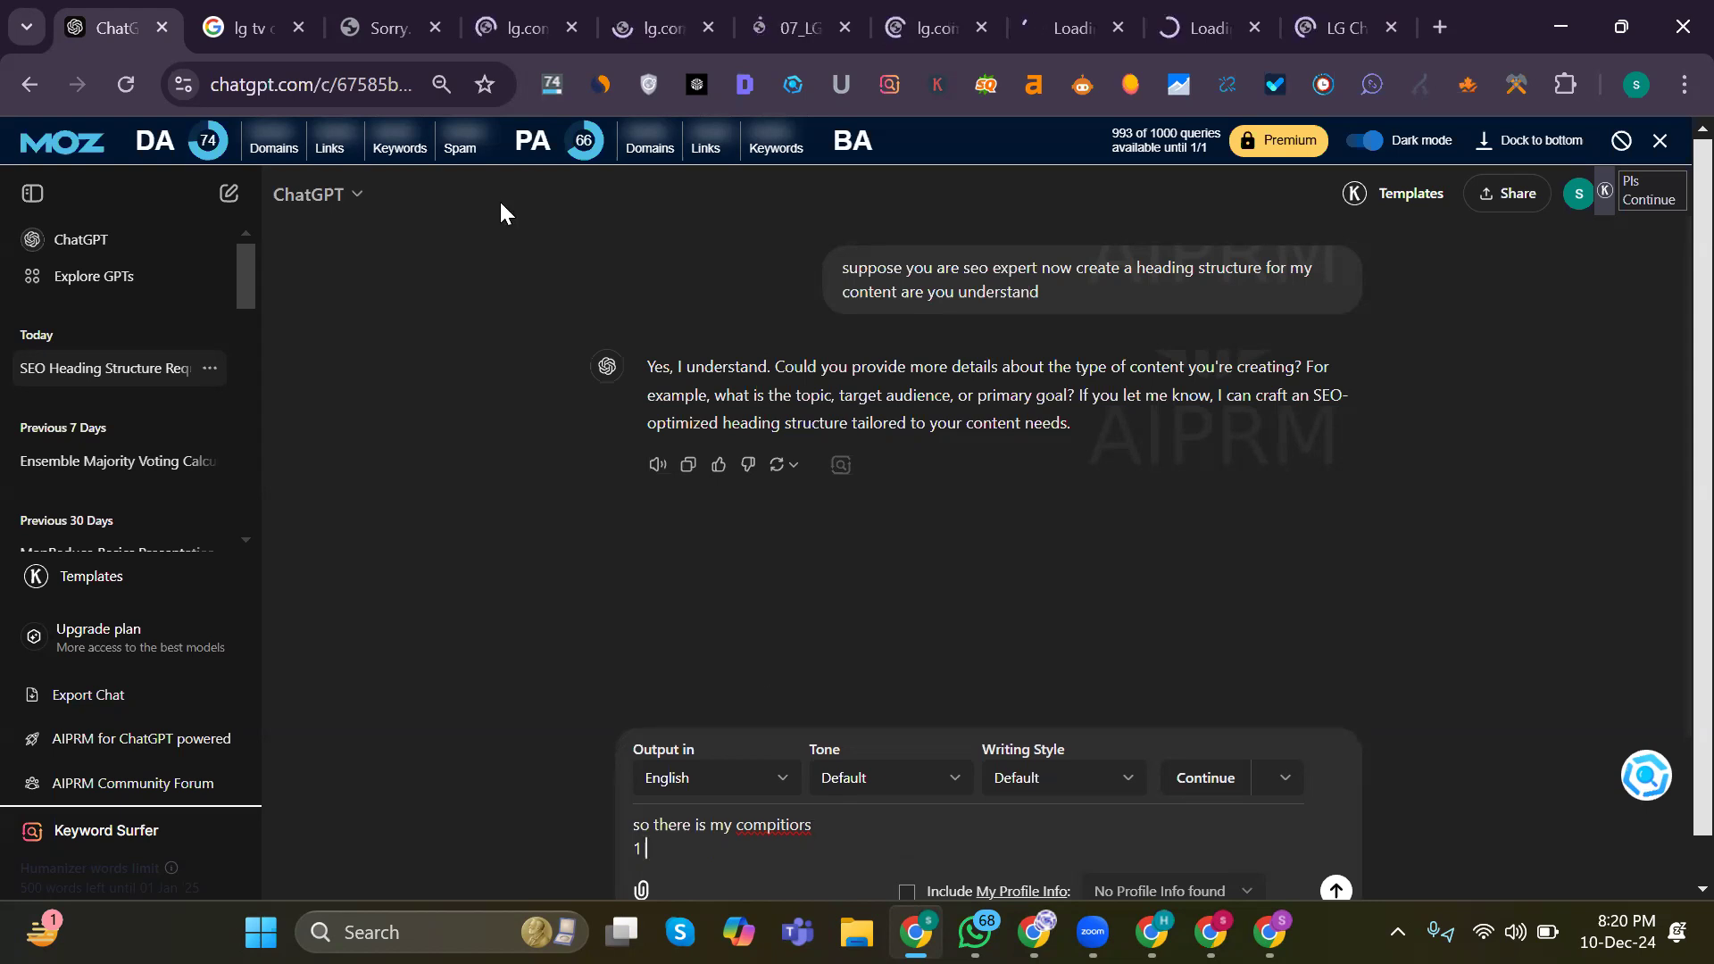
left_click(381, 36)
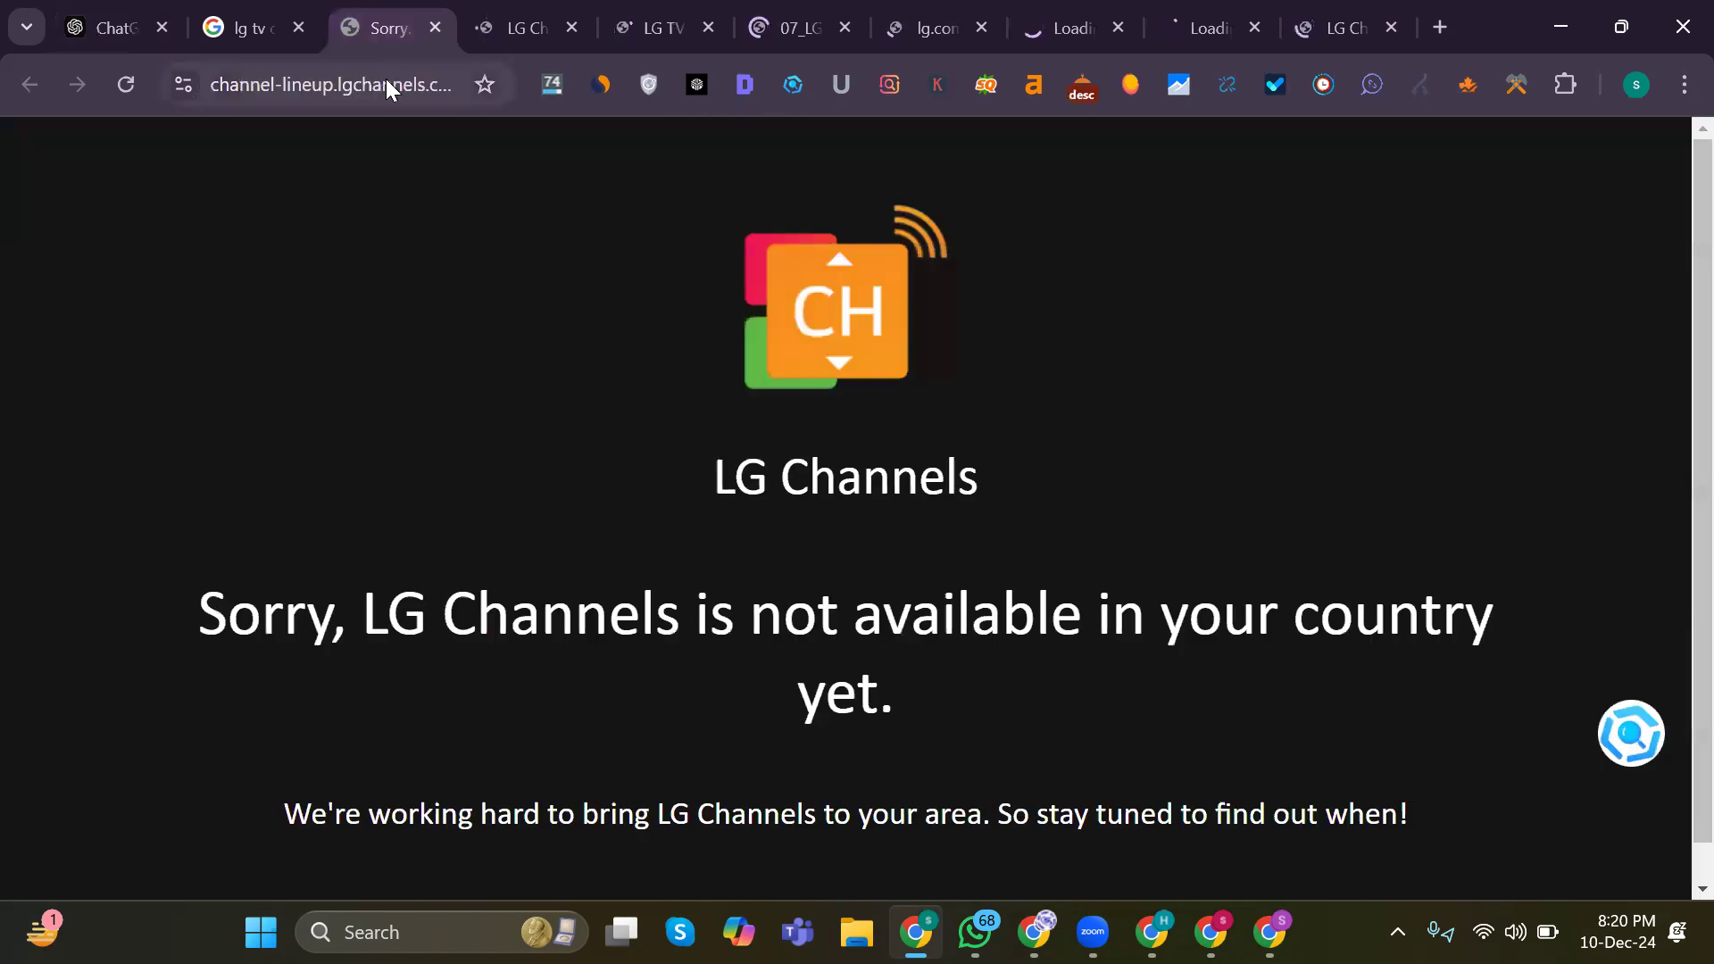
left_click(386, 79)
left_click(386, 78)
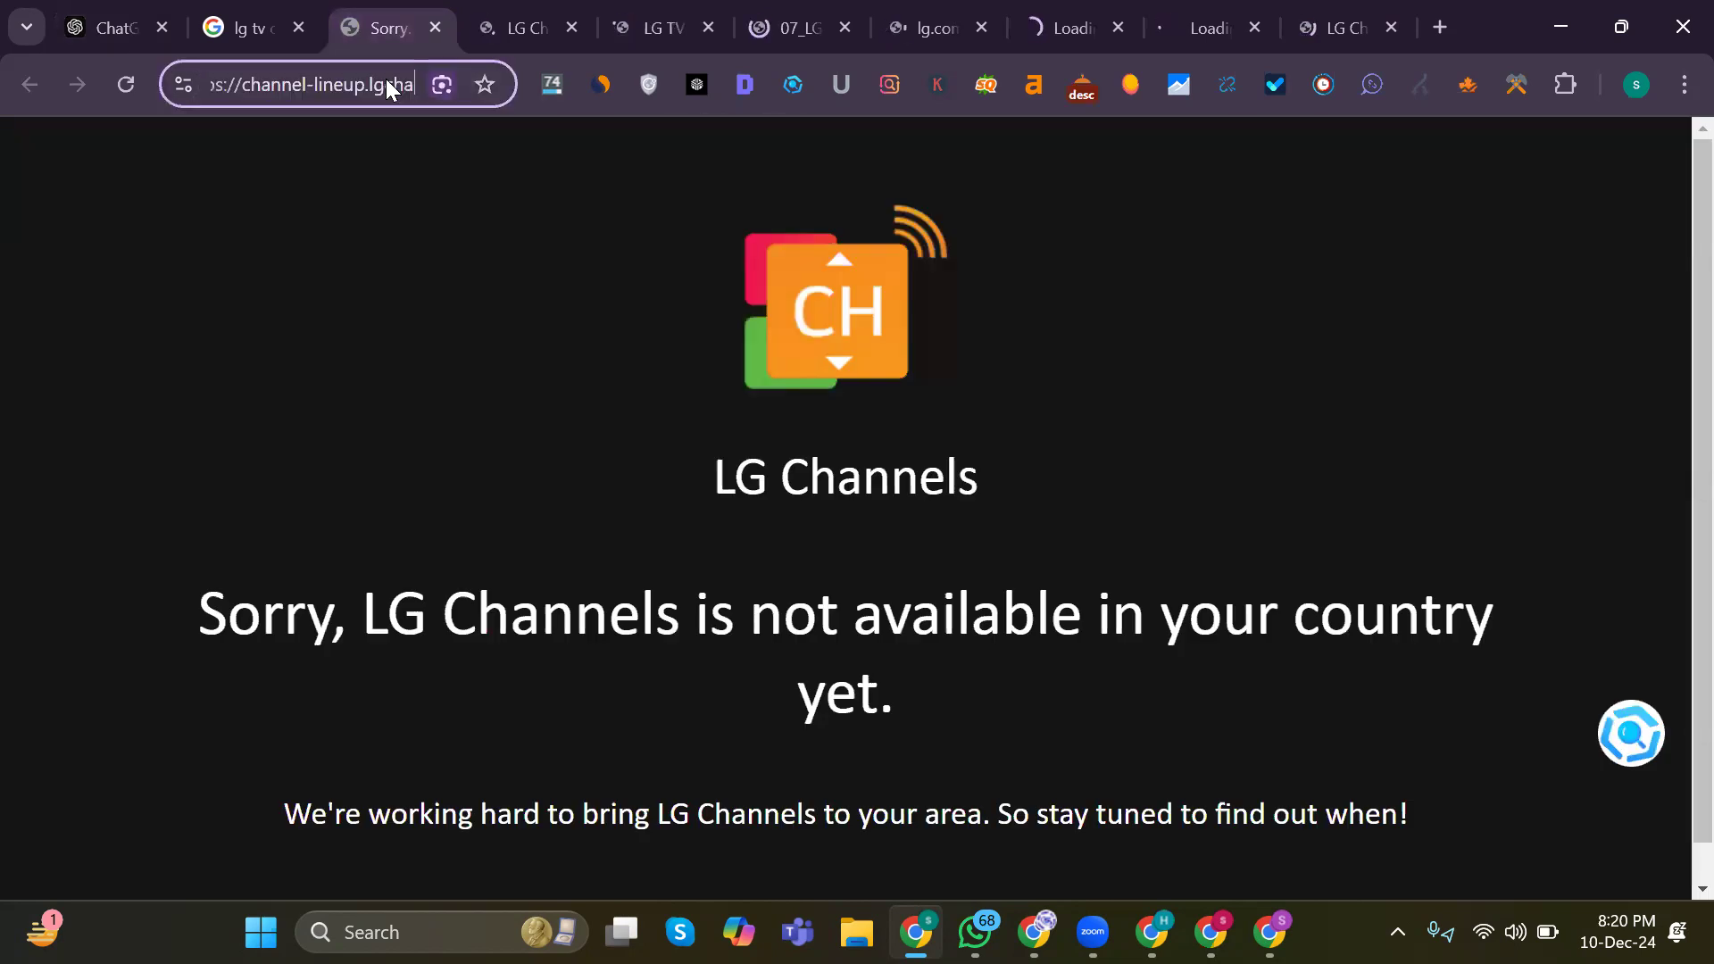
key("ctrl+a")
key("ctrl+c")
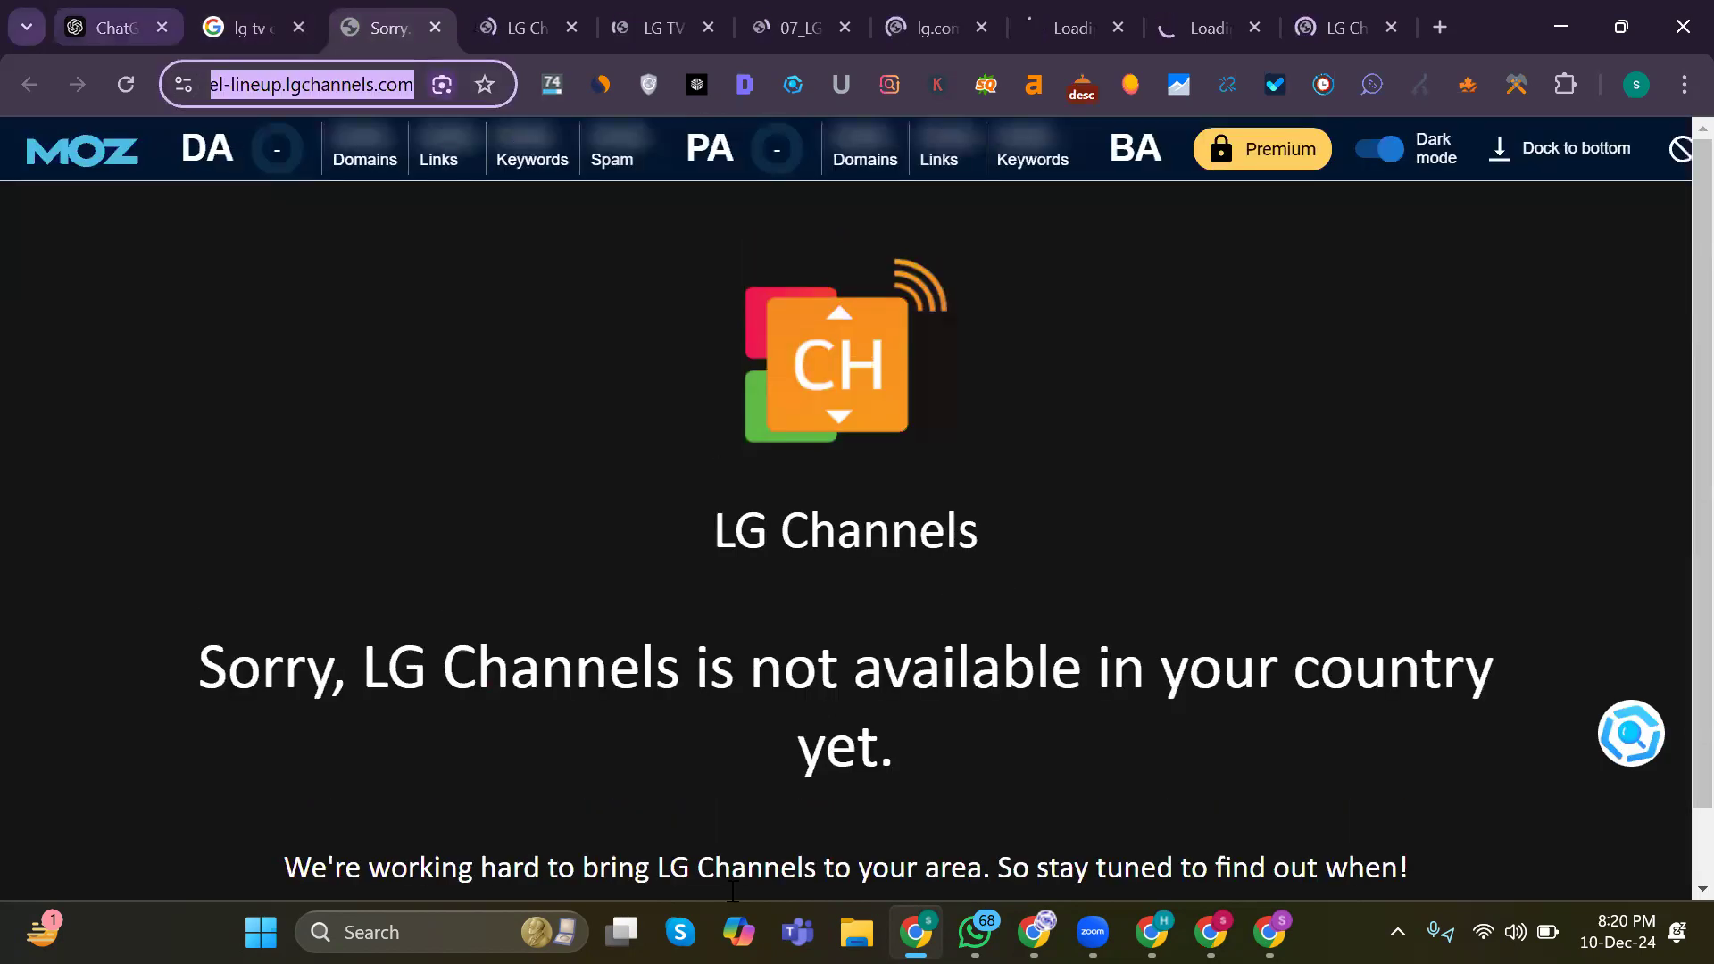
left_click(134, 11)
key("ctrl+v")
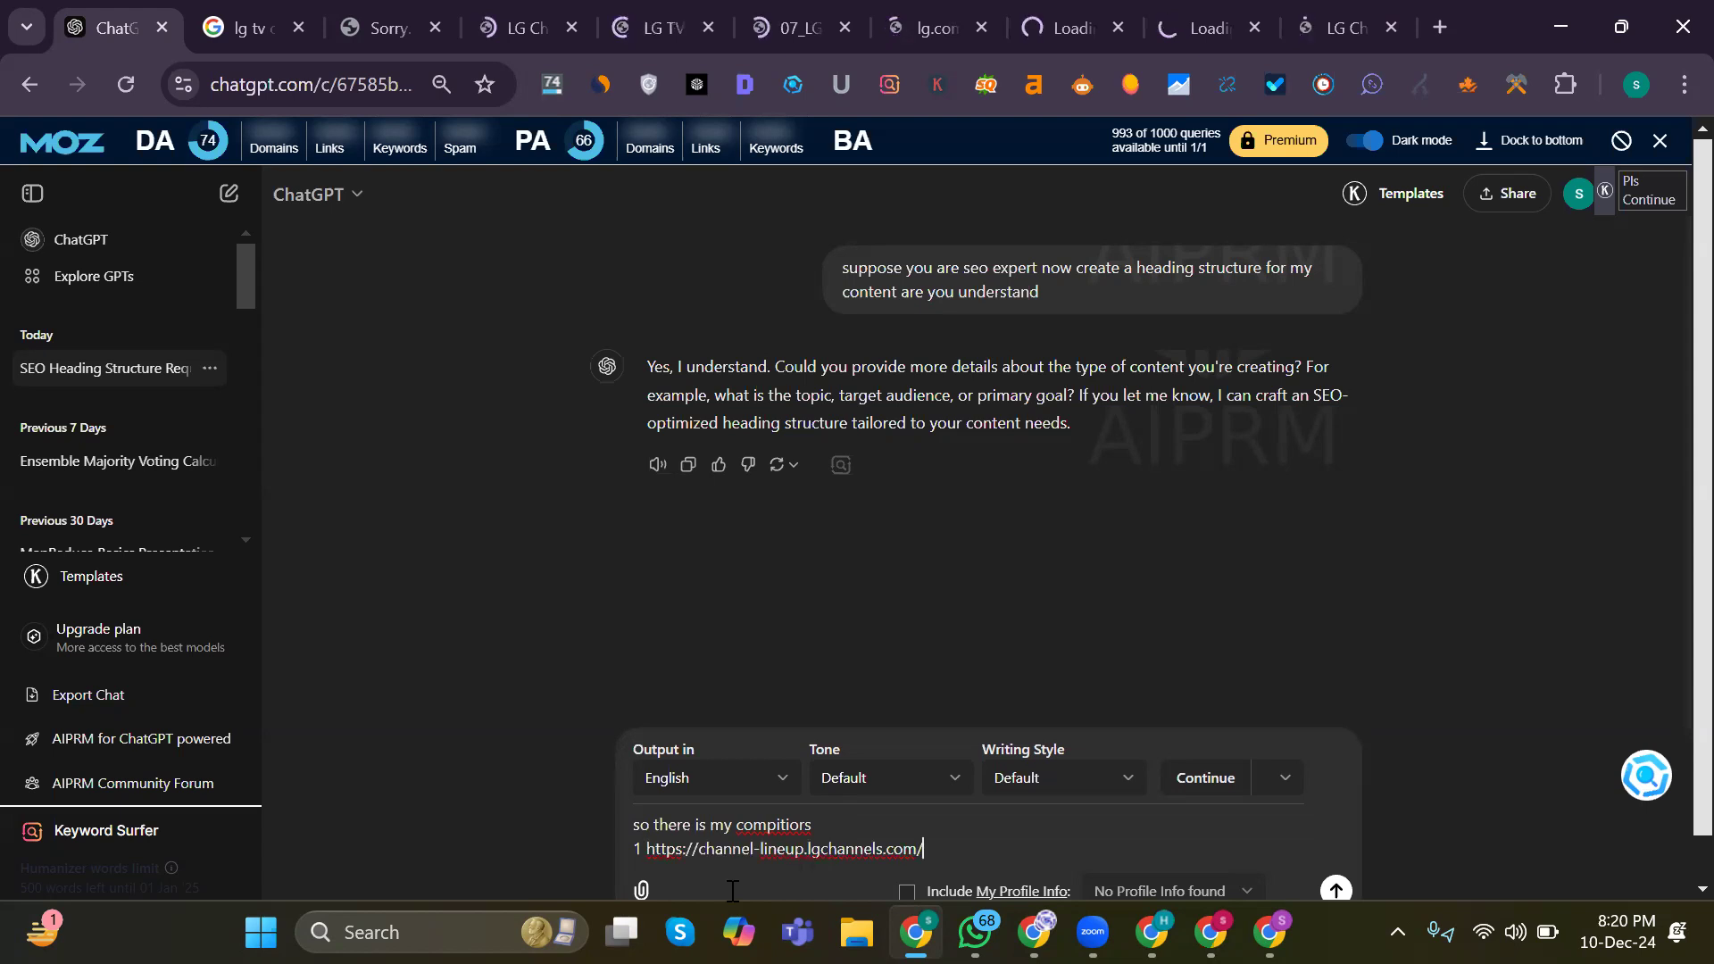
key("shift+Return")
type("2")
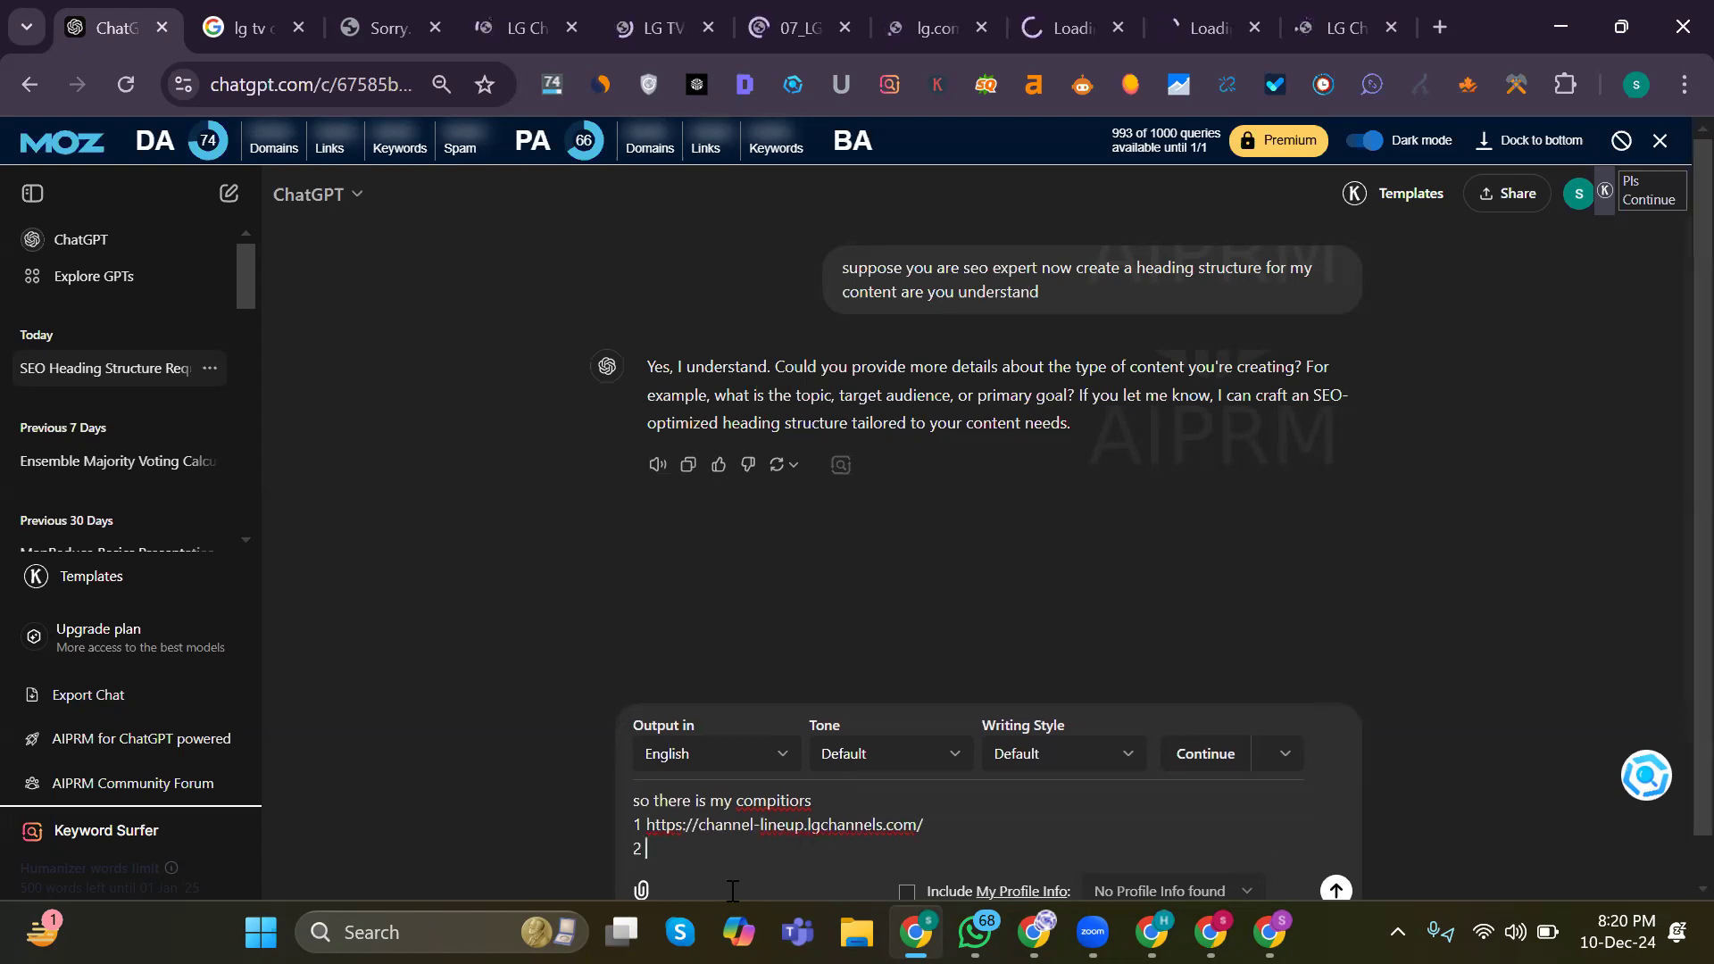
key("ctrl+4")
left_click(382, 80)
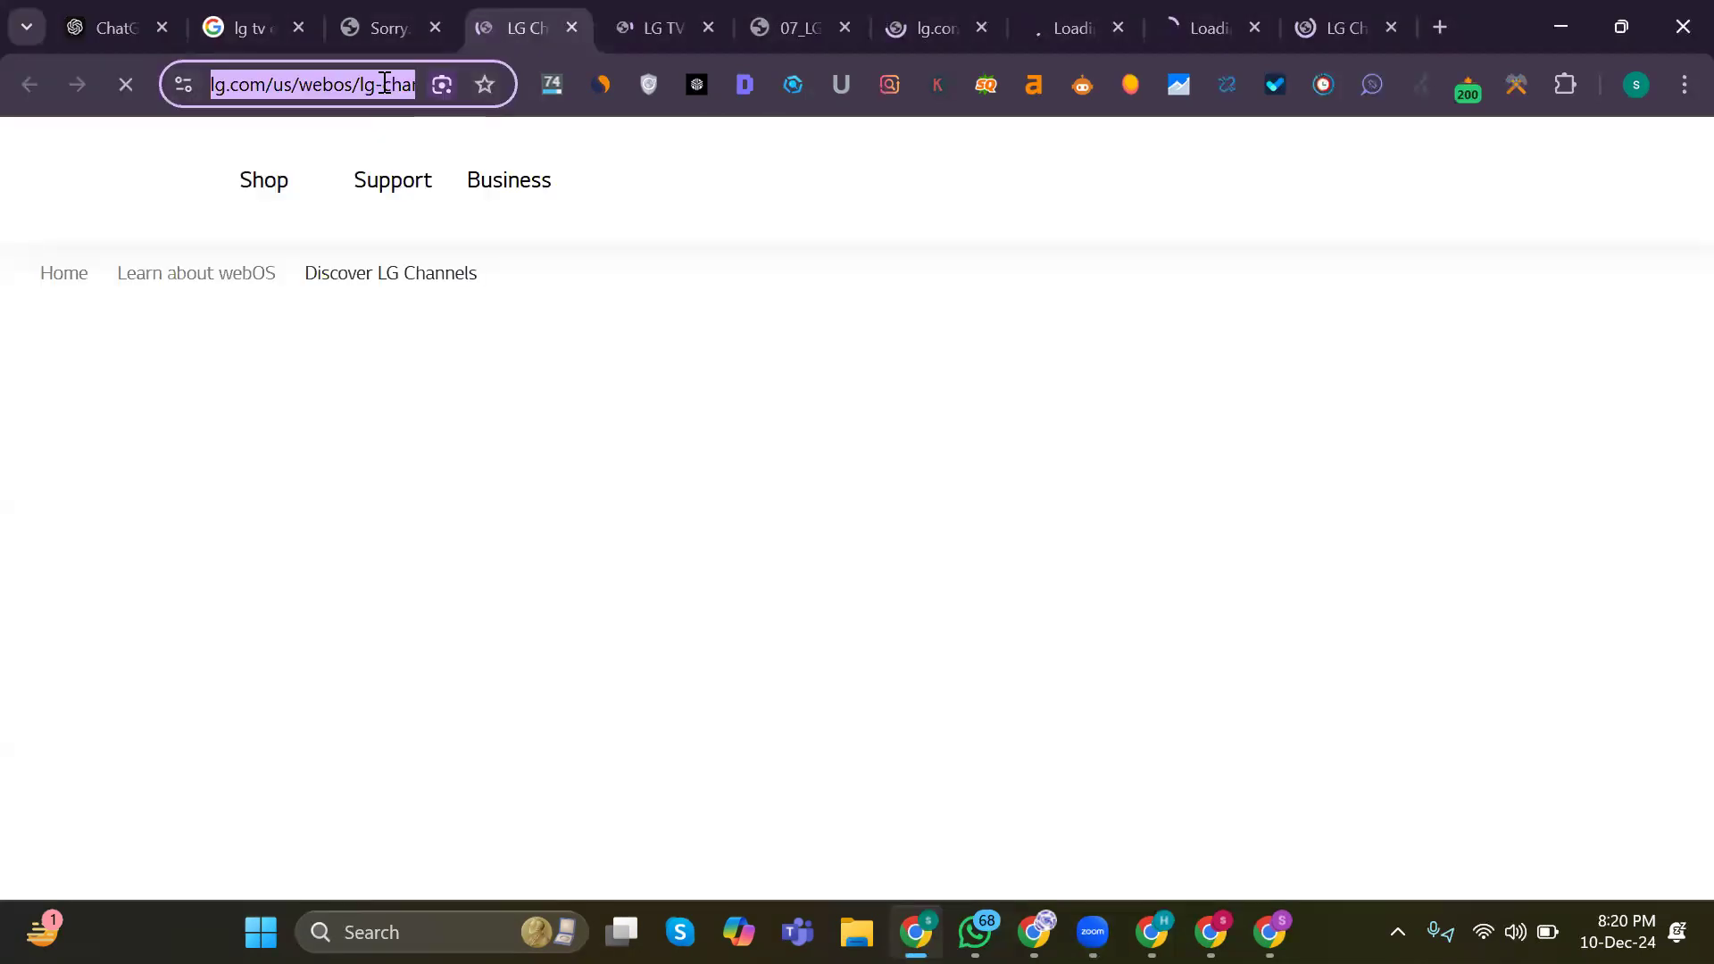
left_click(134, 18)
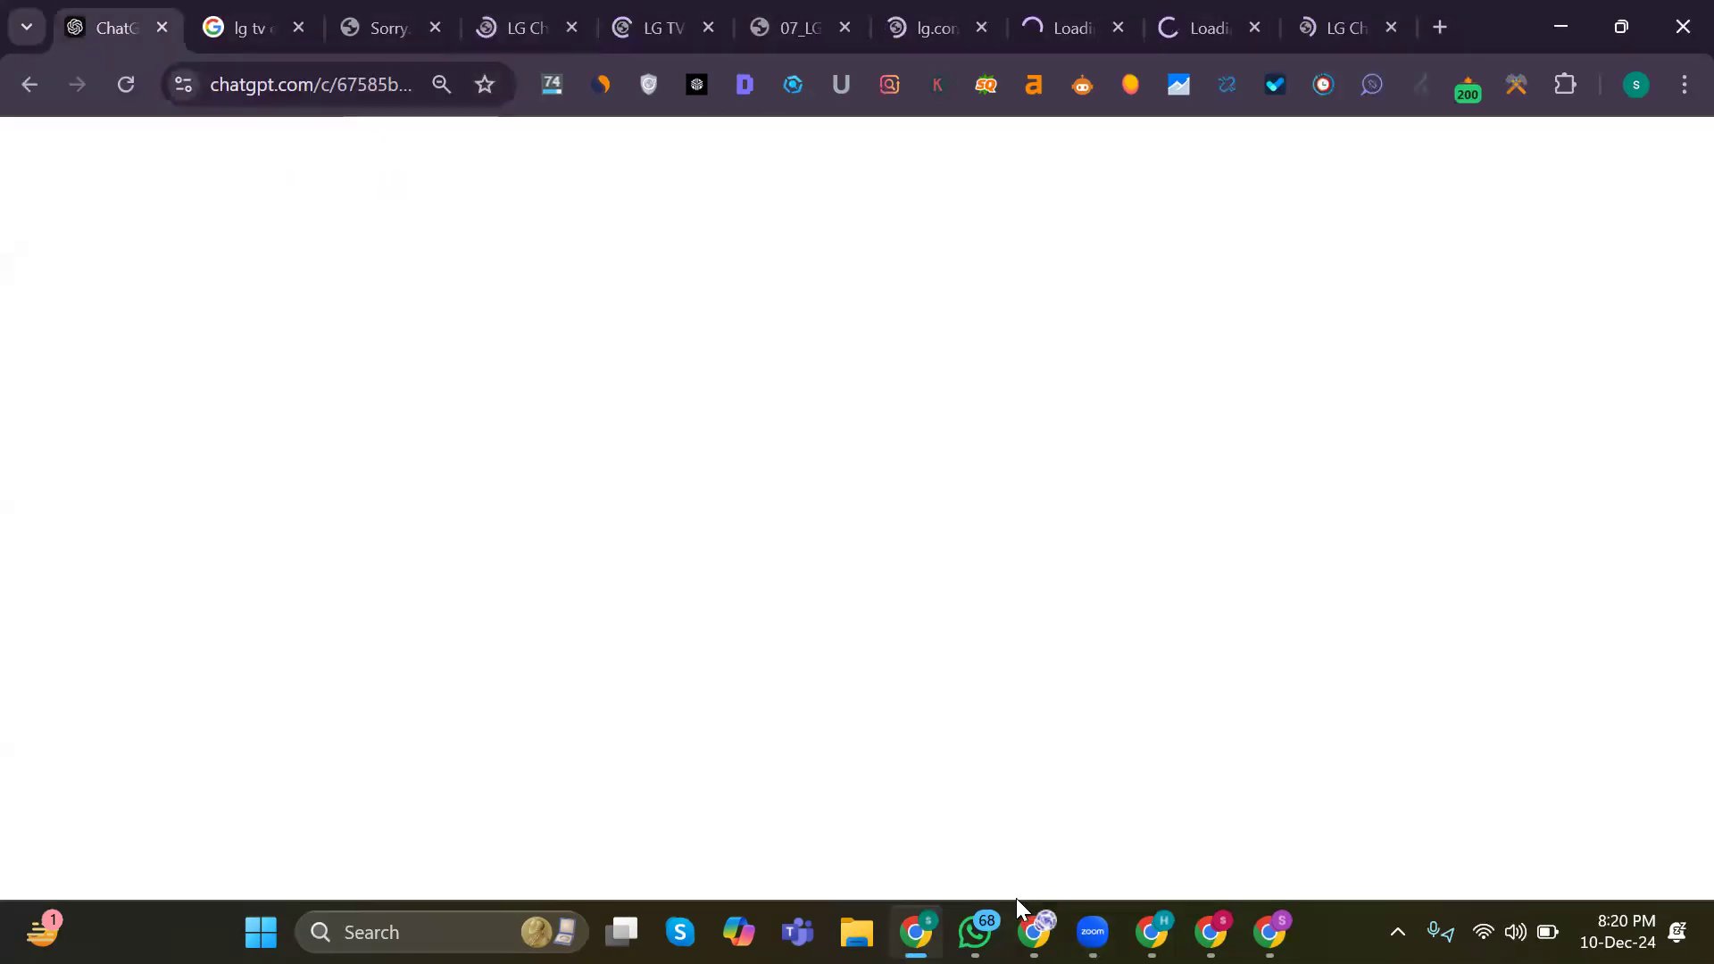
type("https://www.lg.com/us/webos/lg-channels")
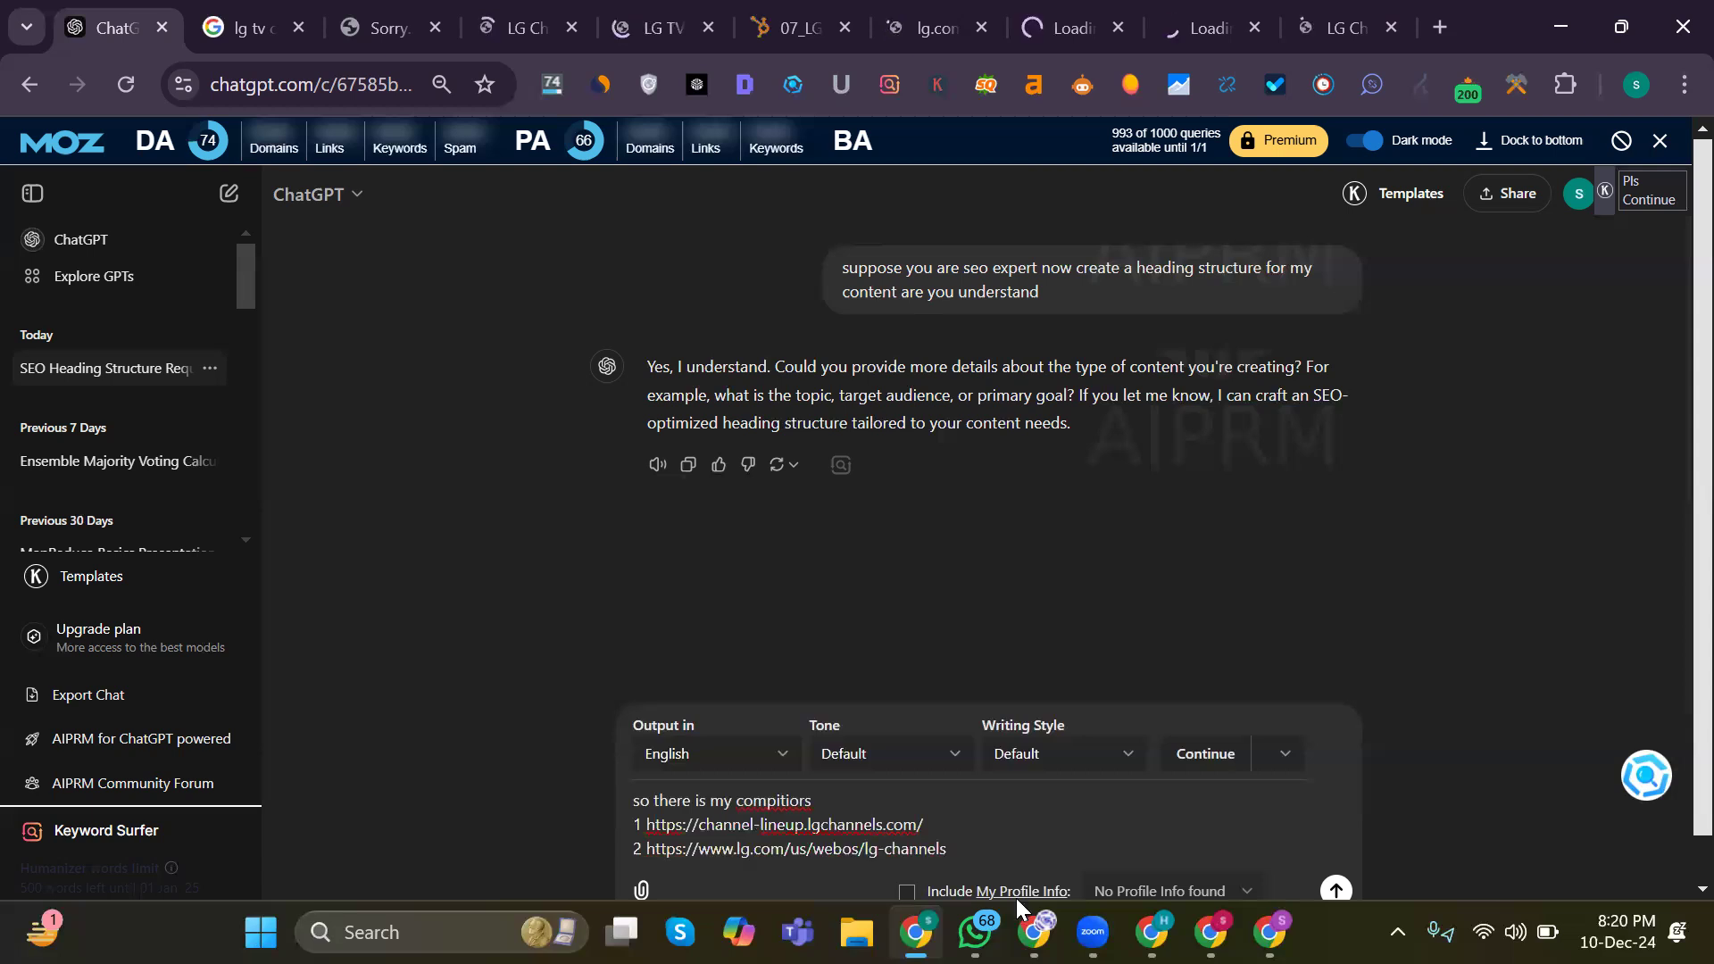
Step: Close the stray blank tab and the tabs of the two competitor pages already listed in the message
left_click(1016, 897)
left_click(134, 5)
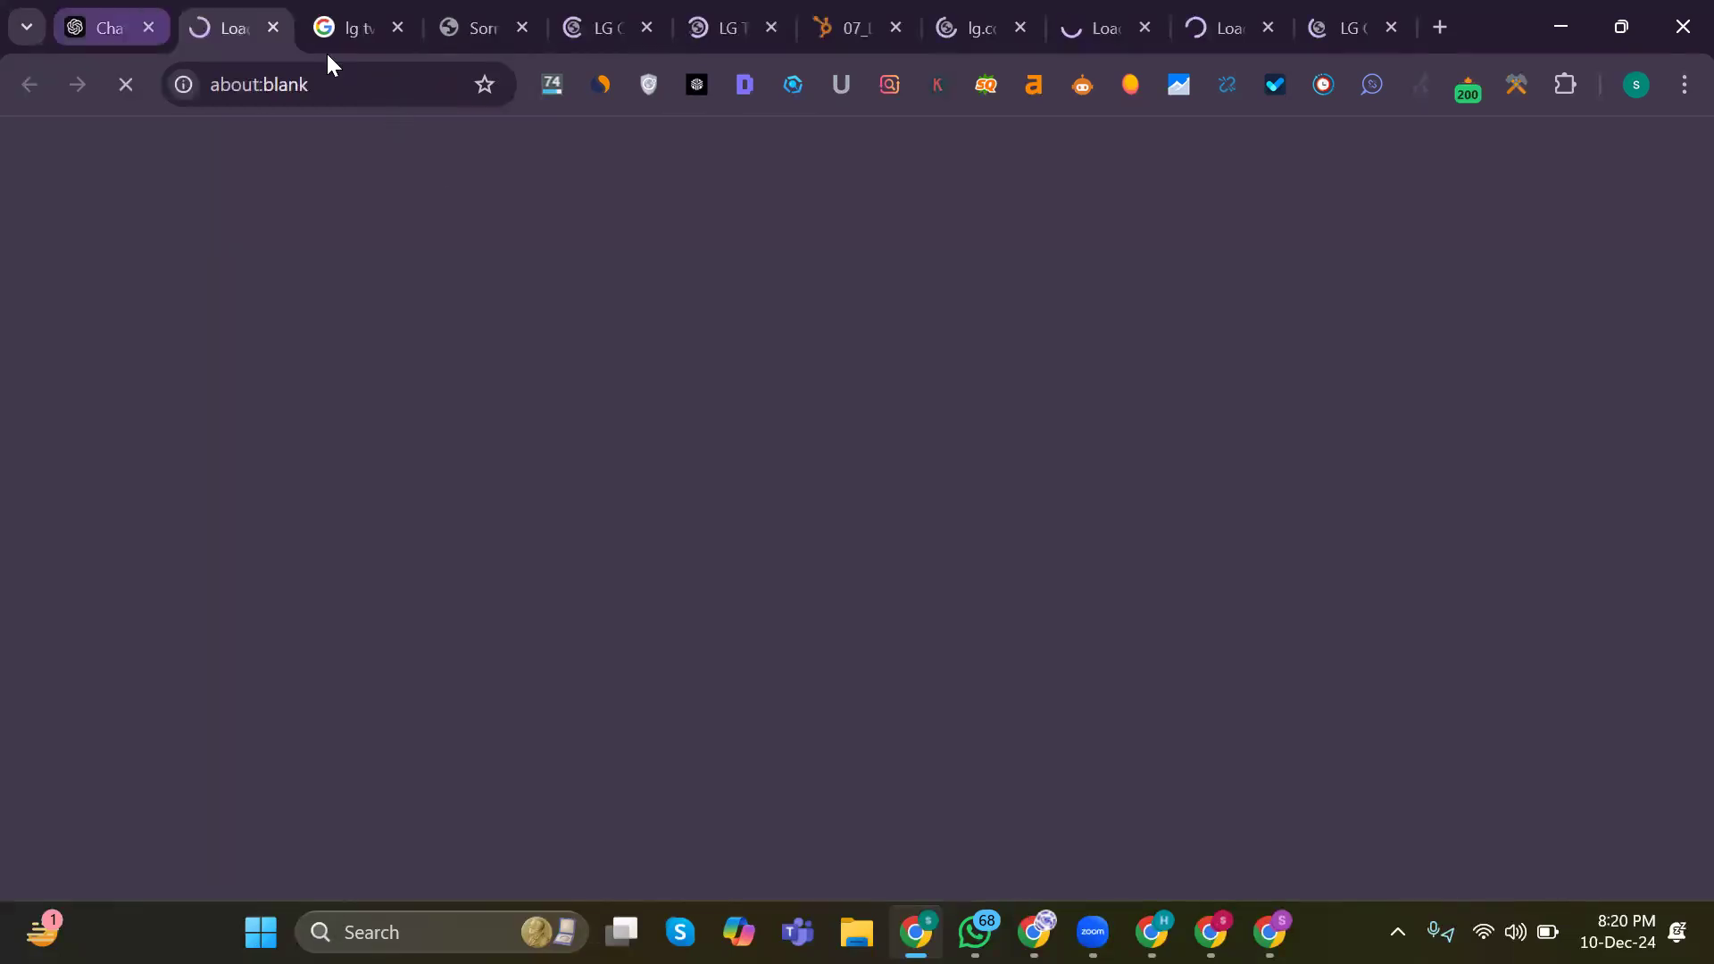
left_click(274, 27)
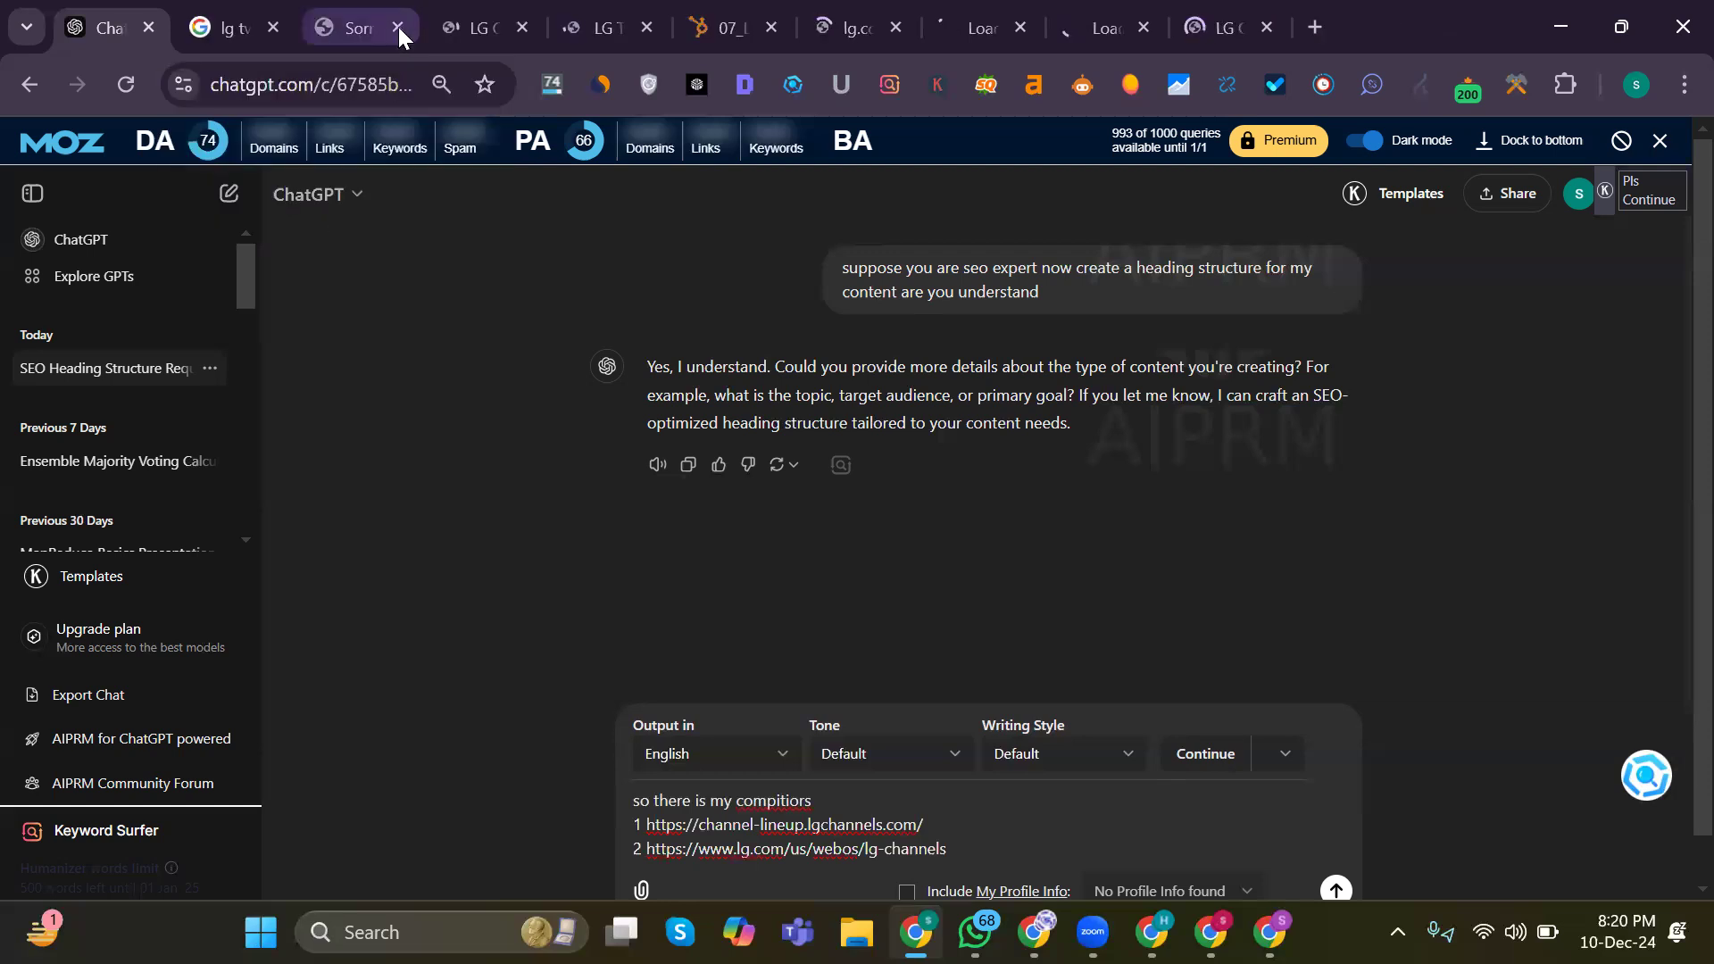
left_click(398, 27)
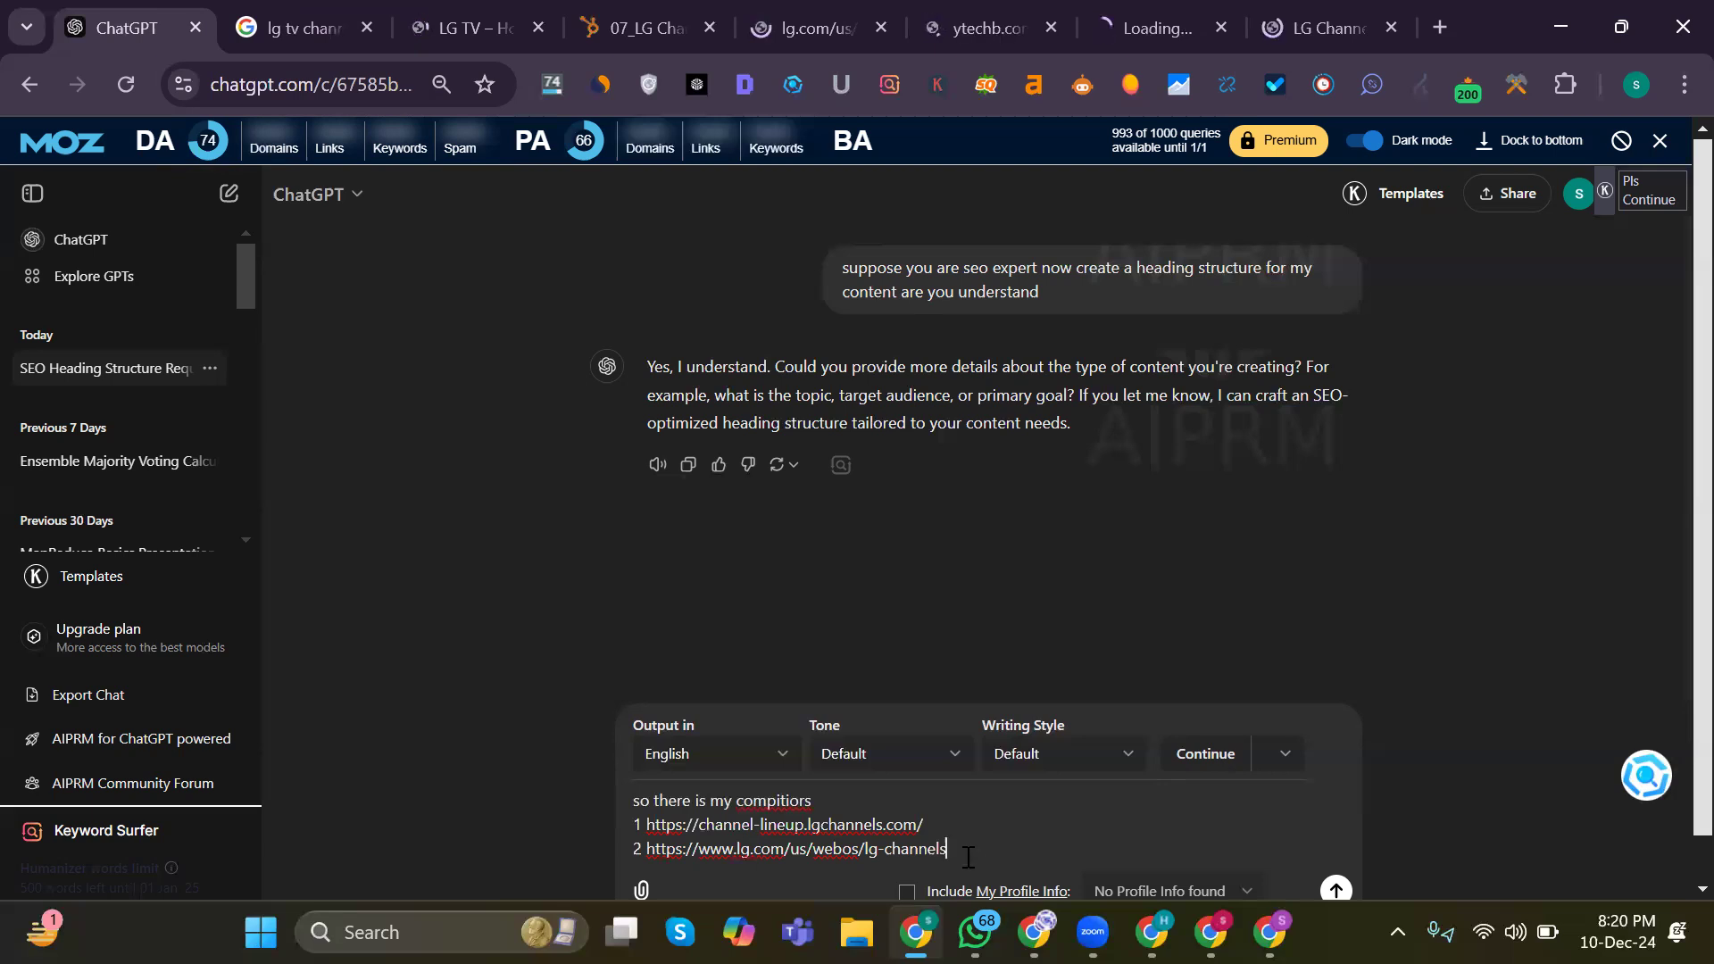
key("shift+Return")
type("3")
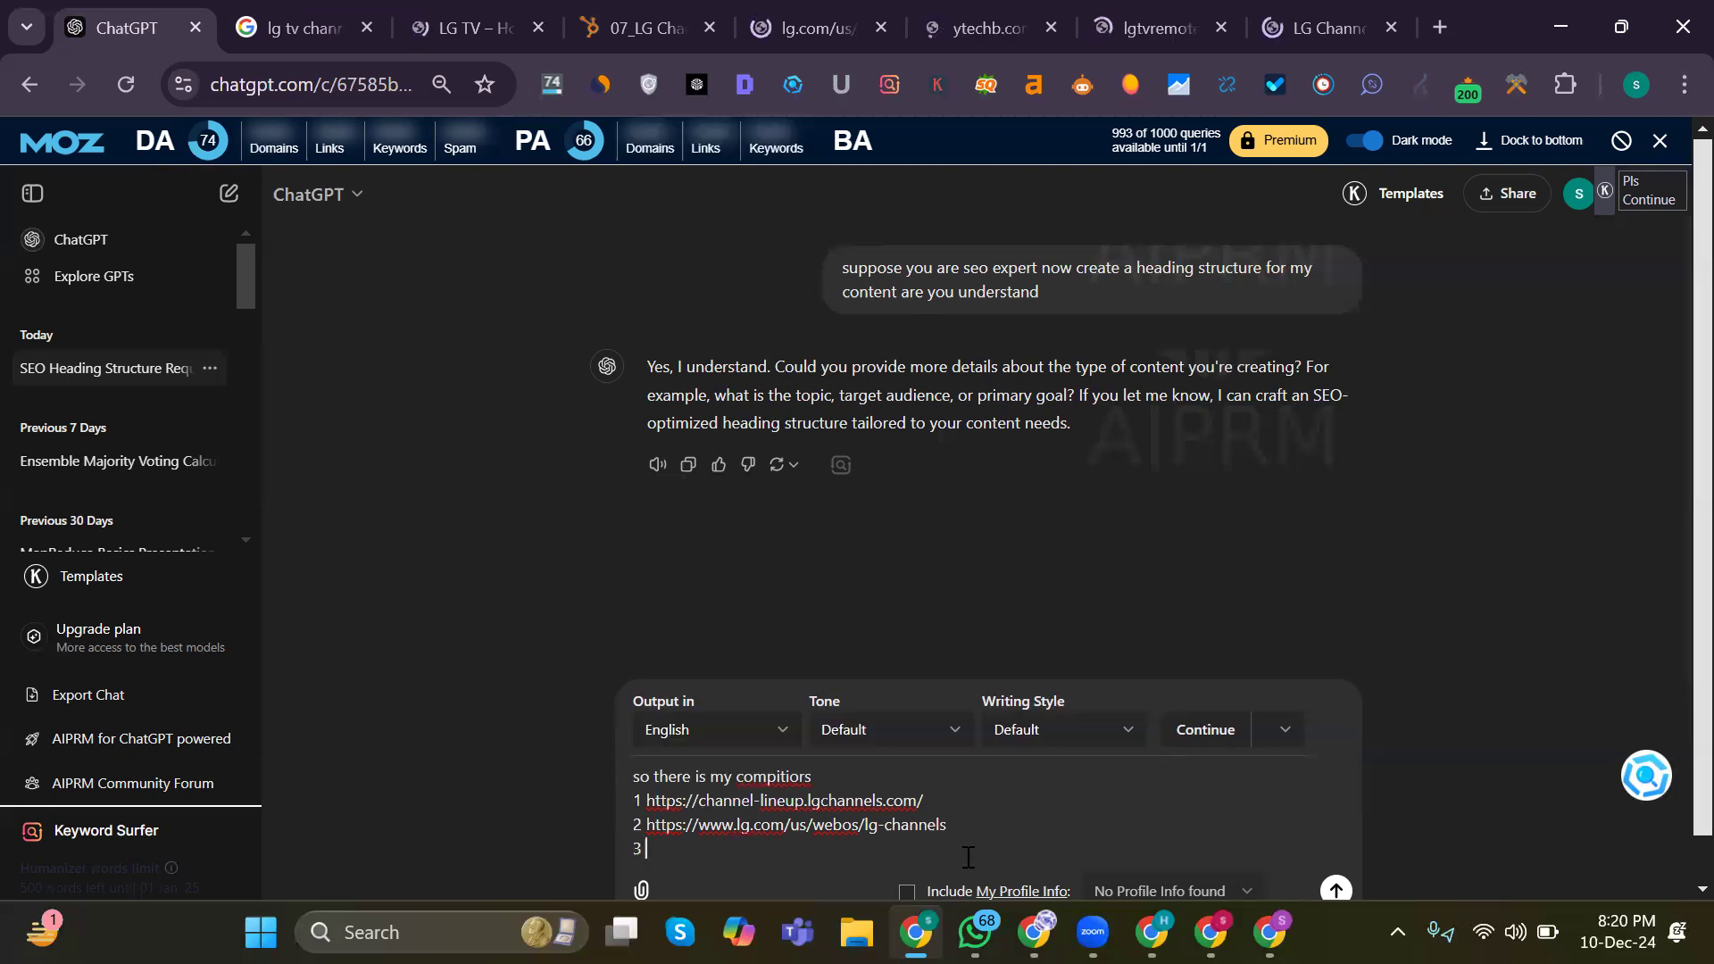
type("https://www.lg.com/us/webos/lg-channels")
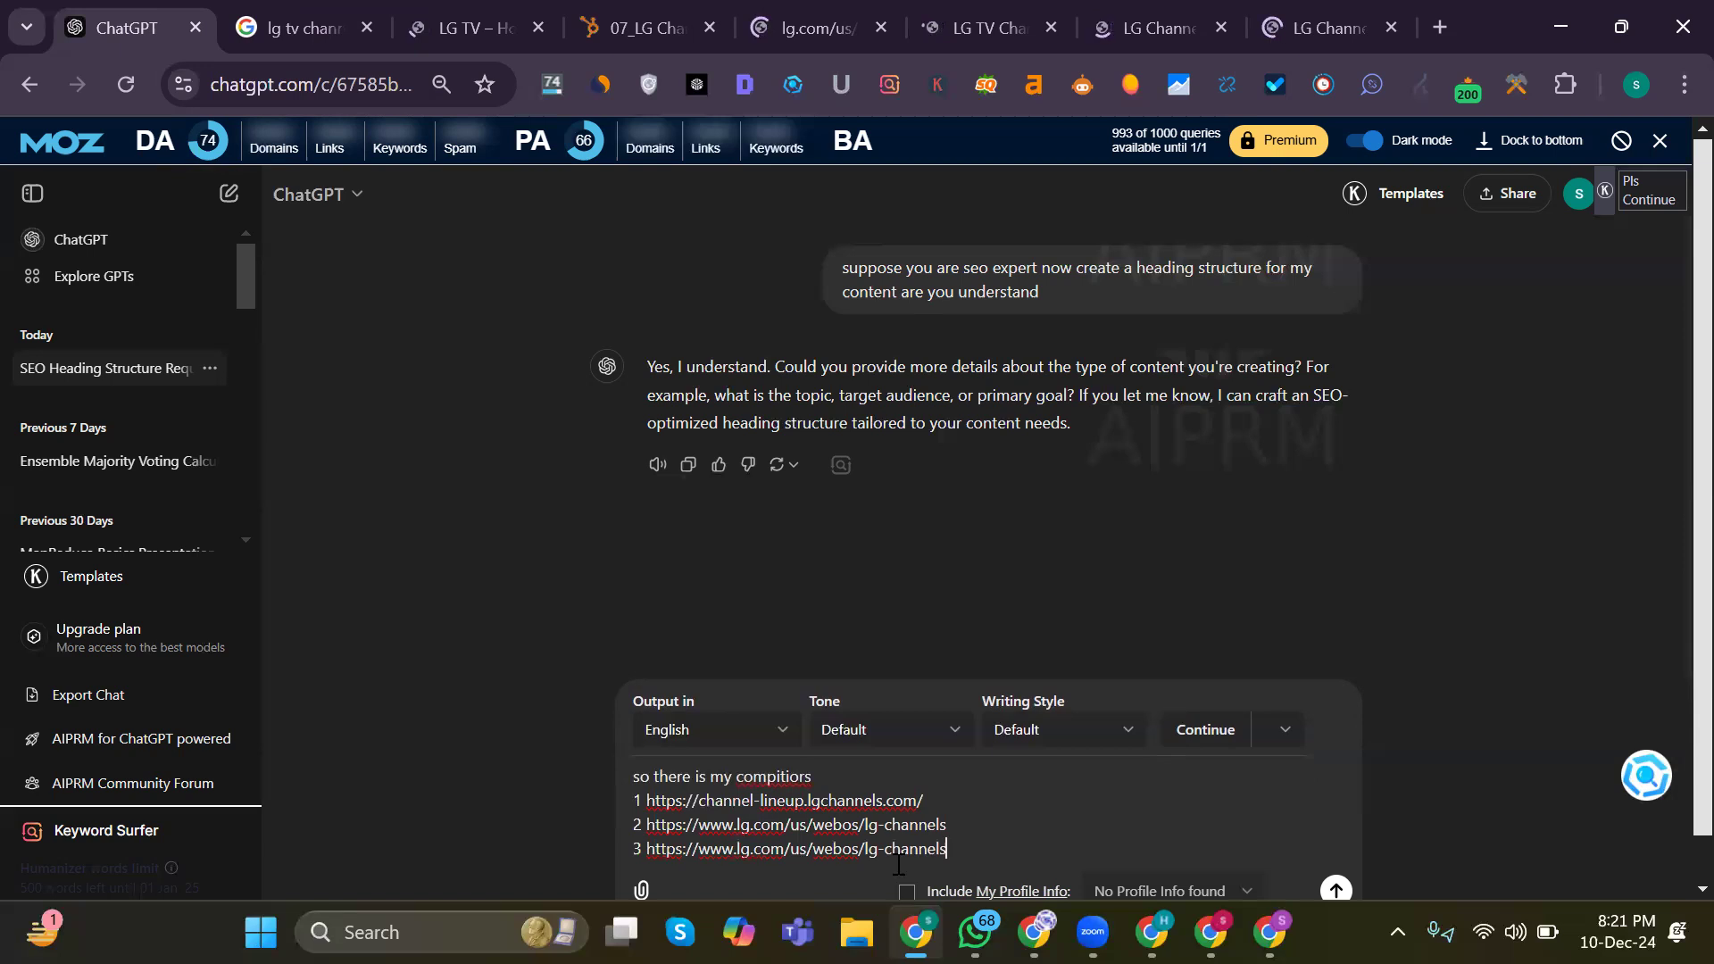
key("ctrl+z")
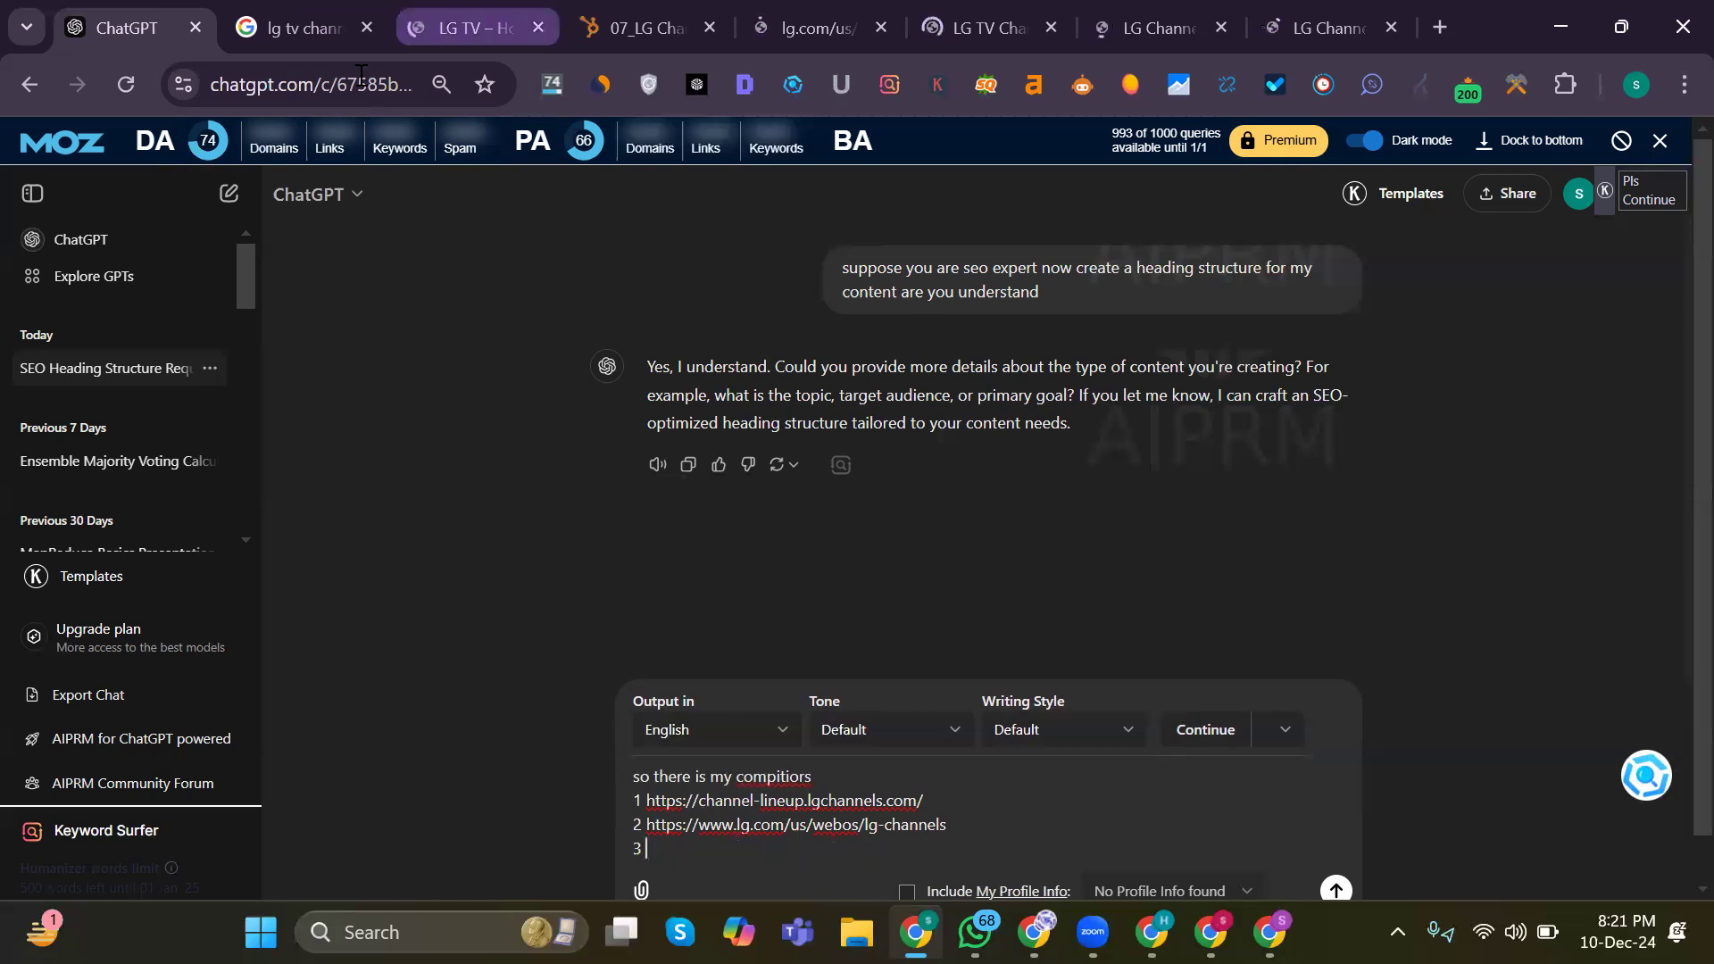
left_click(464, 28)
left_click(361, 79)
left_click(109, 16)
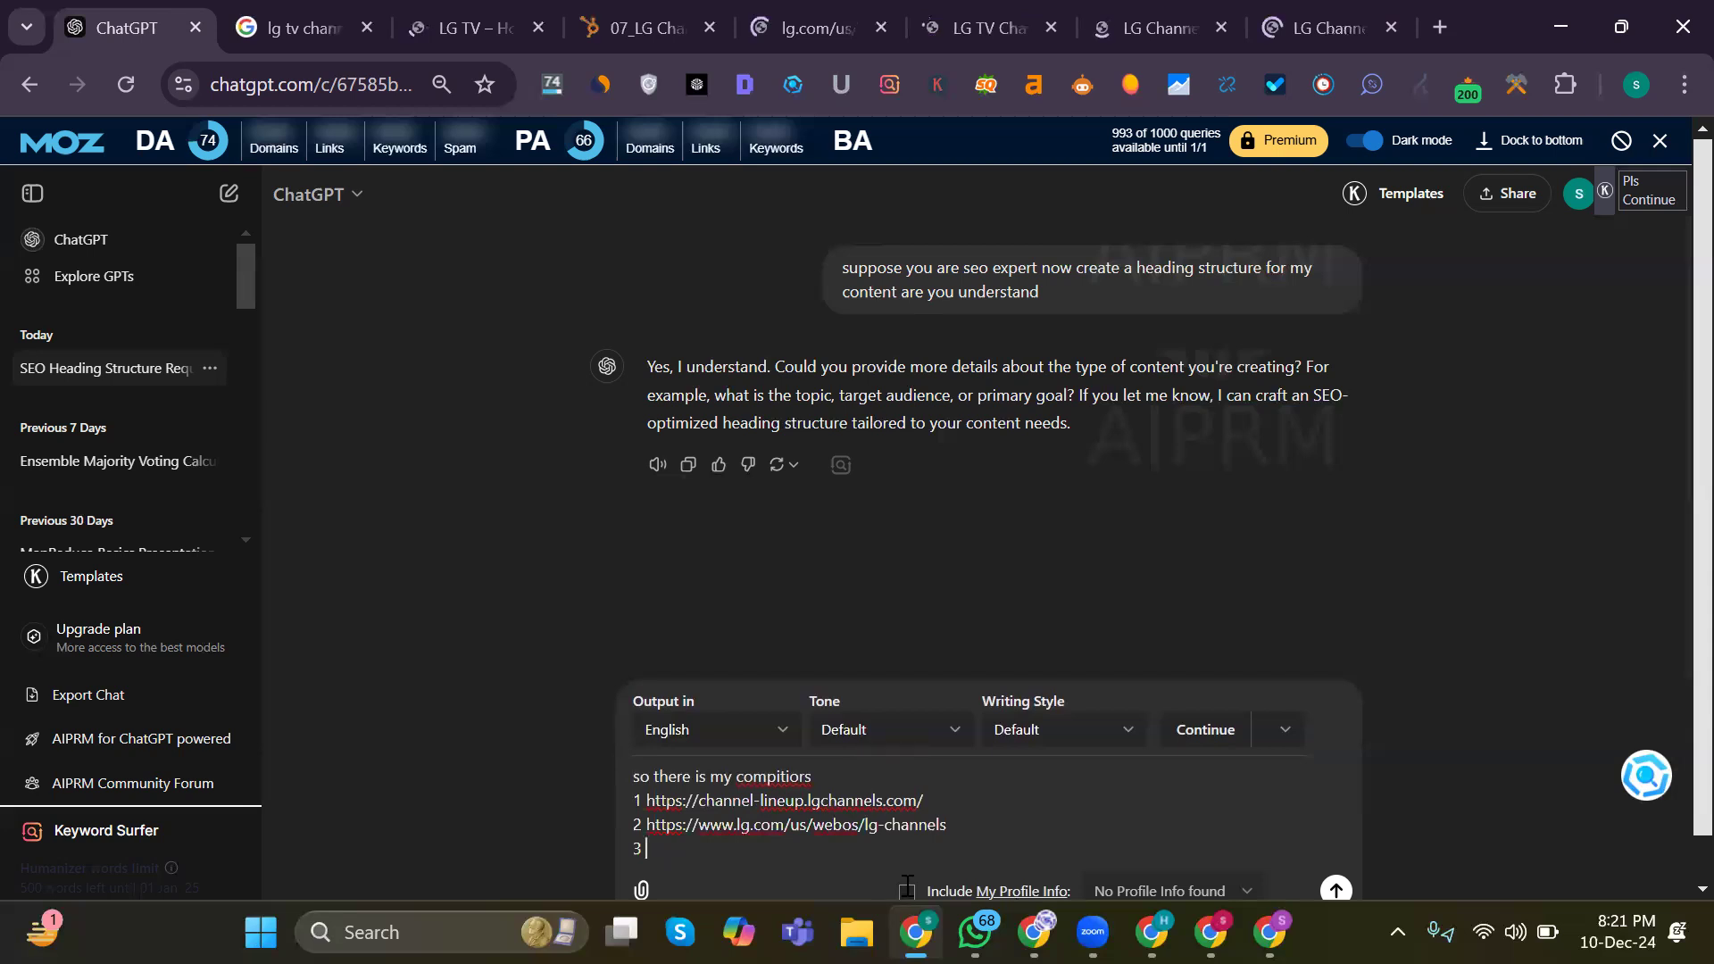
key("ctrl+v")
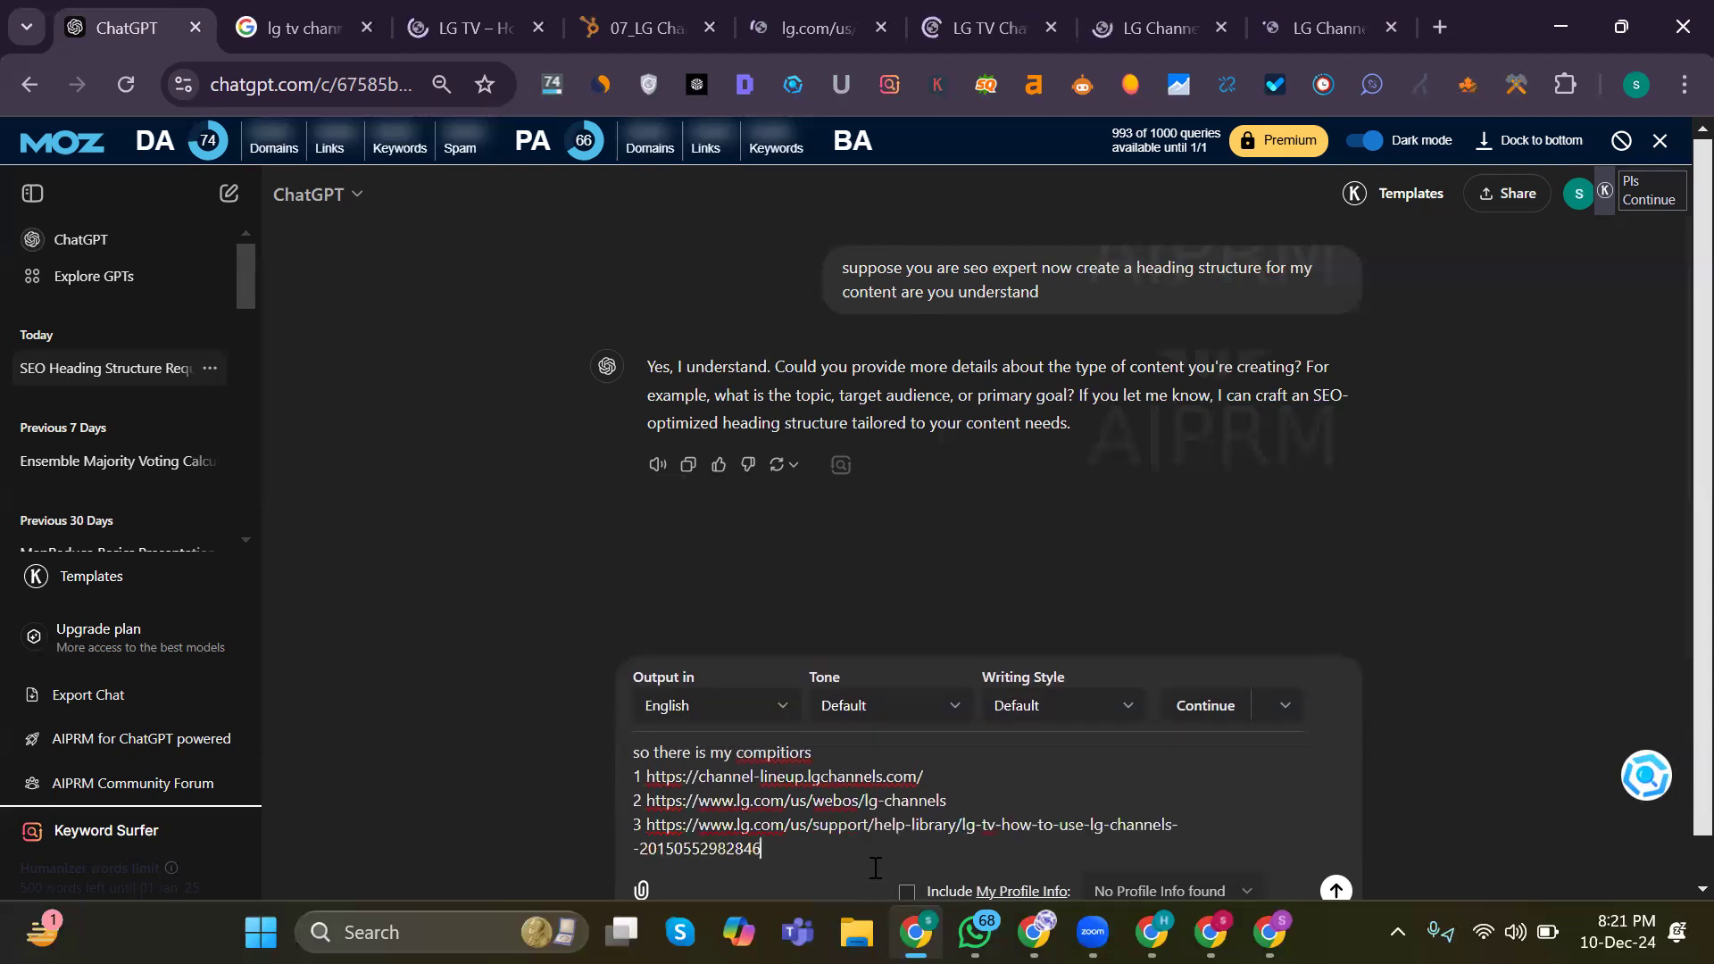
Step: Close the "How to Use LG Channels" page and add the URL of the 07_LG Channels_Printable Guide_July2020.pdf page to the message as competitor 4
key("shift+Return")
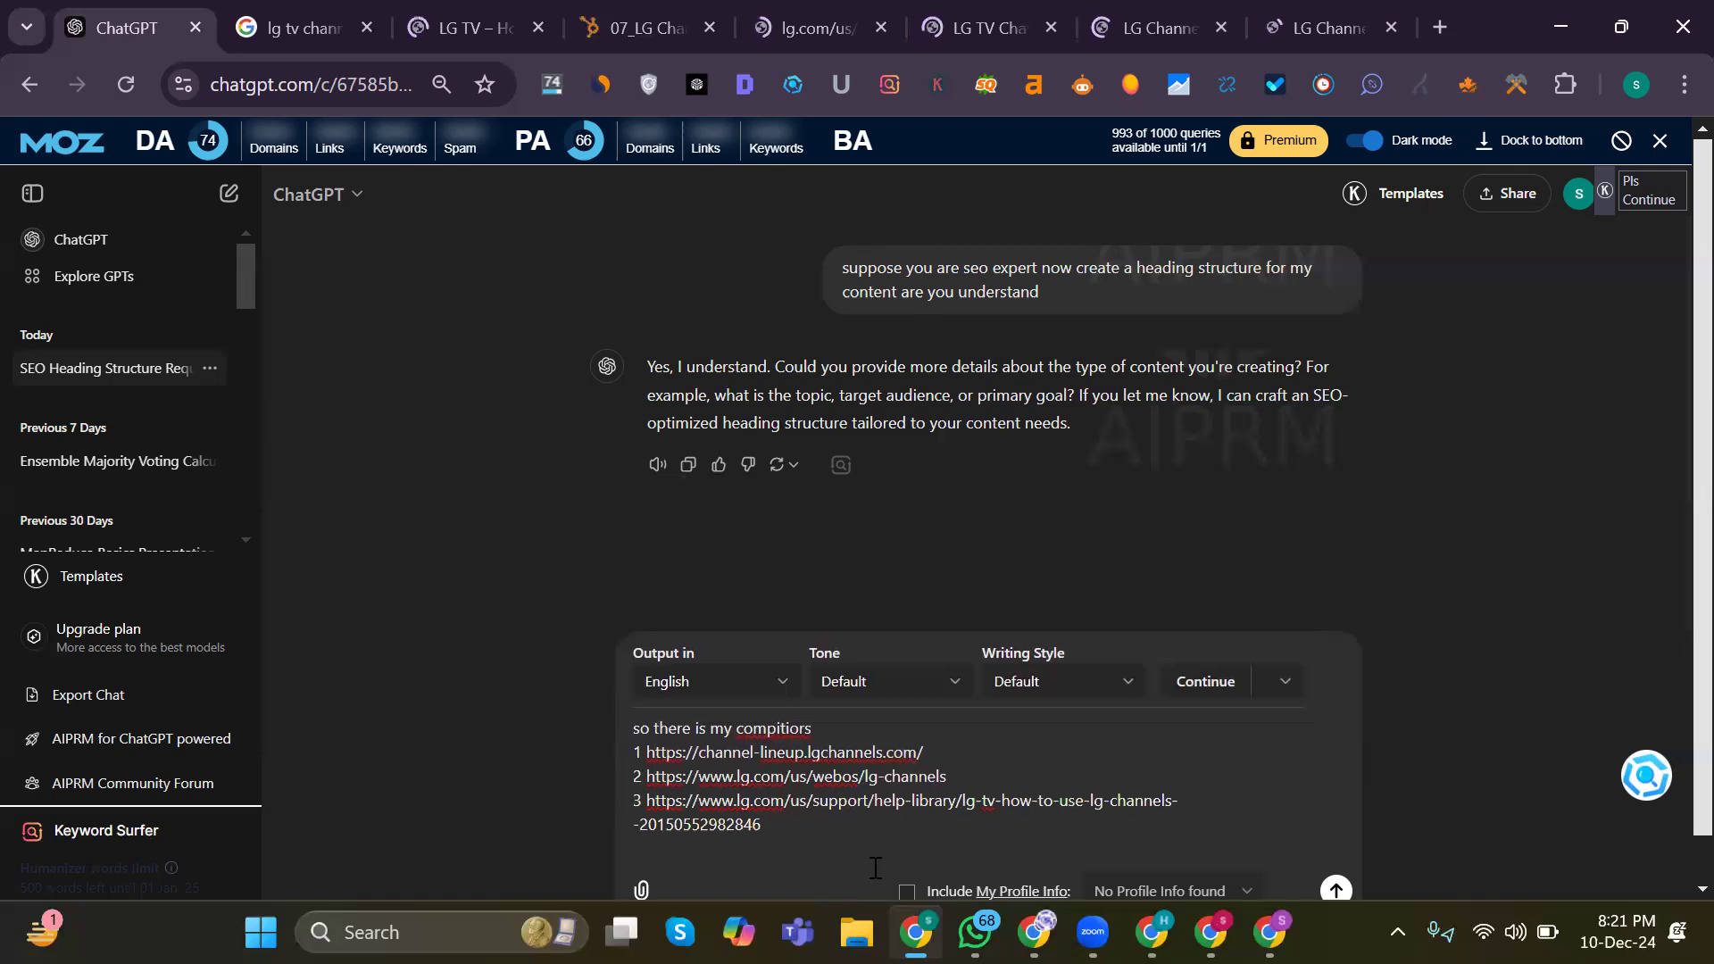
type("4")
middle_click(554, 39)
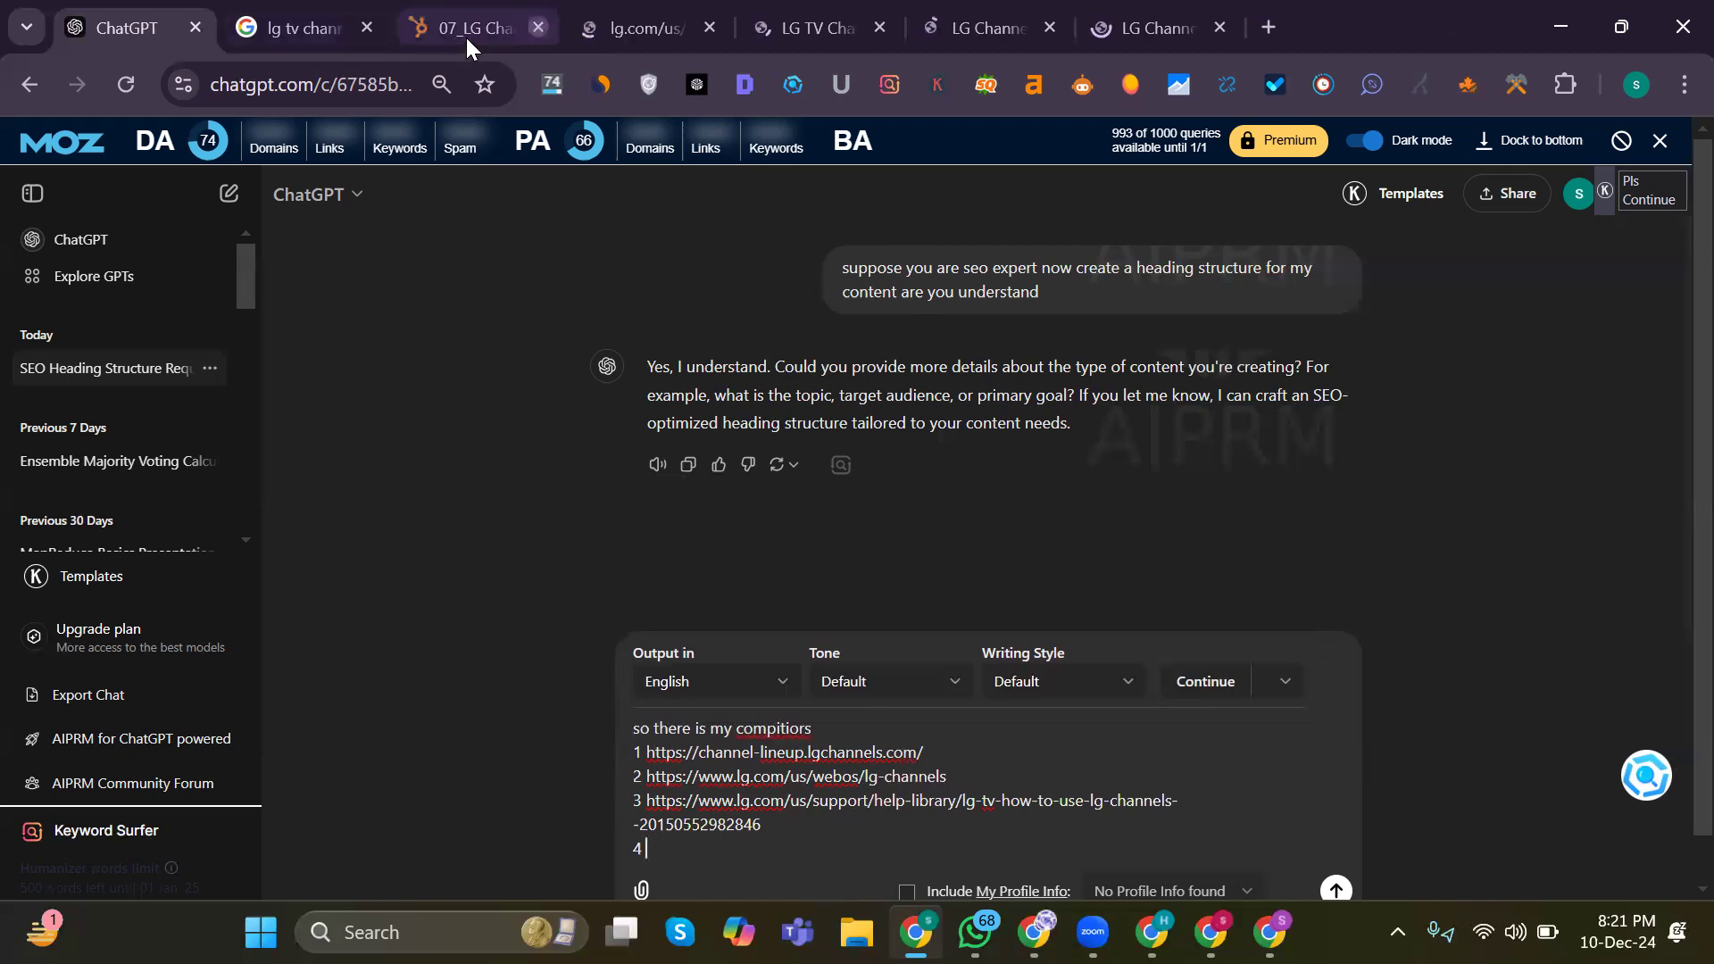
left_click(466, 40)
left_click(390, 85)
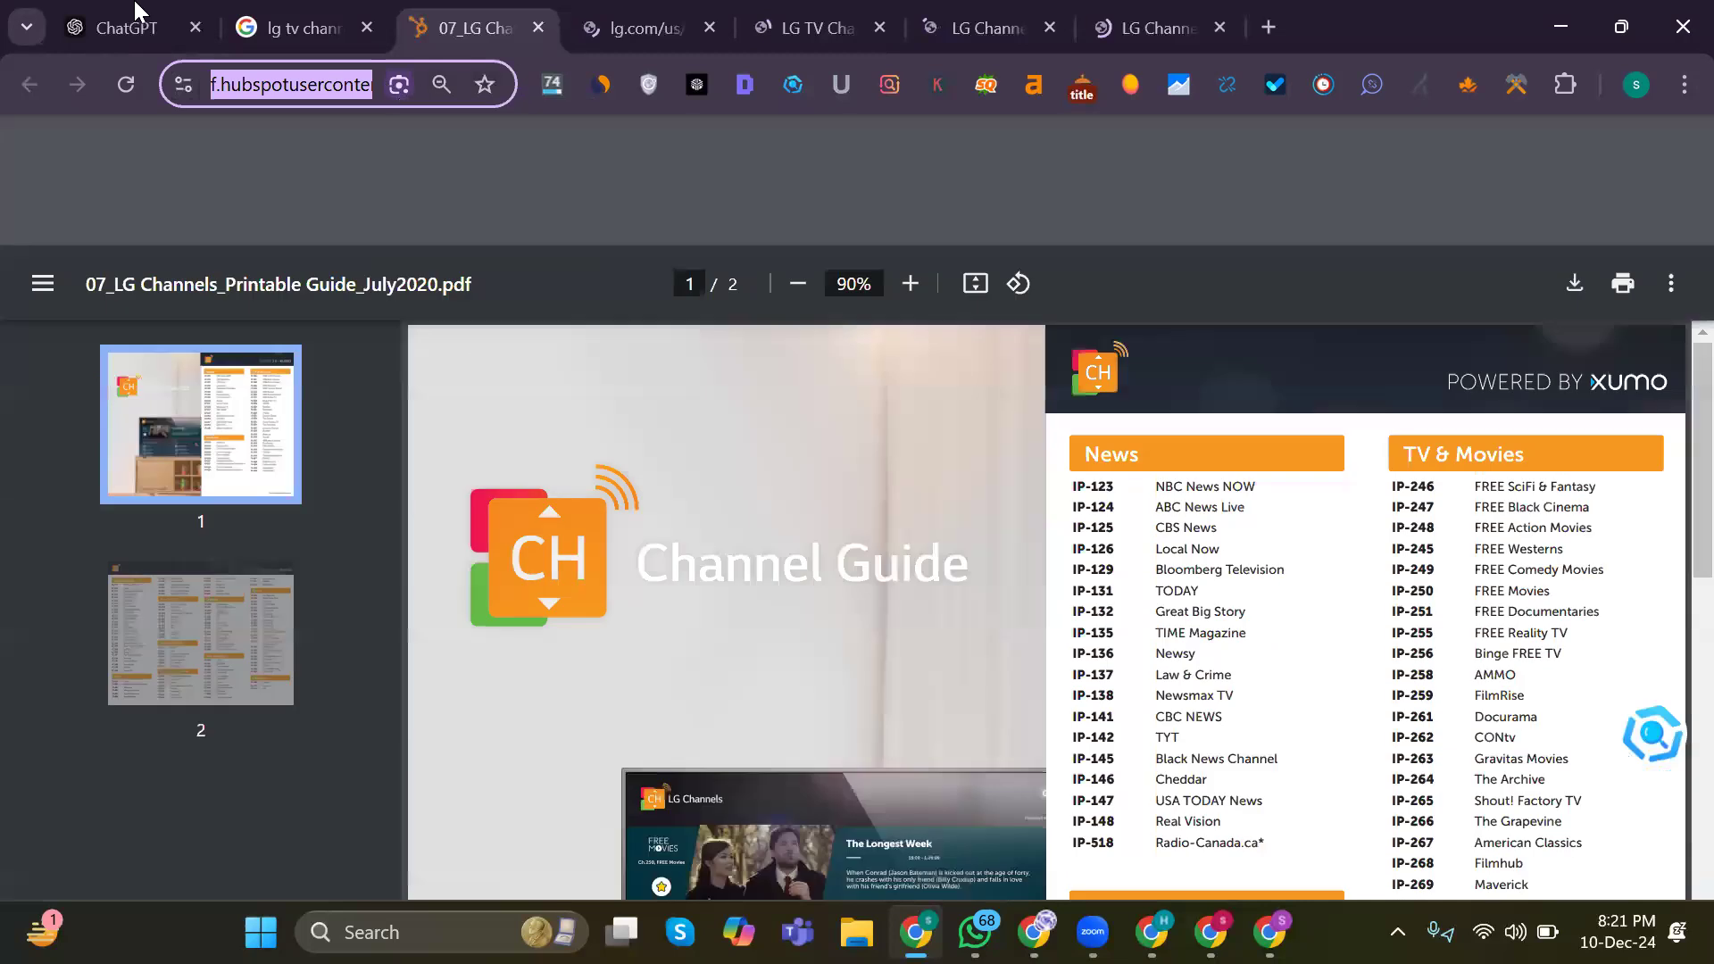
left_click(136, 22)
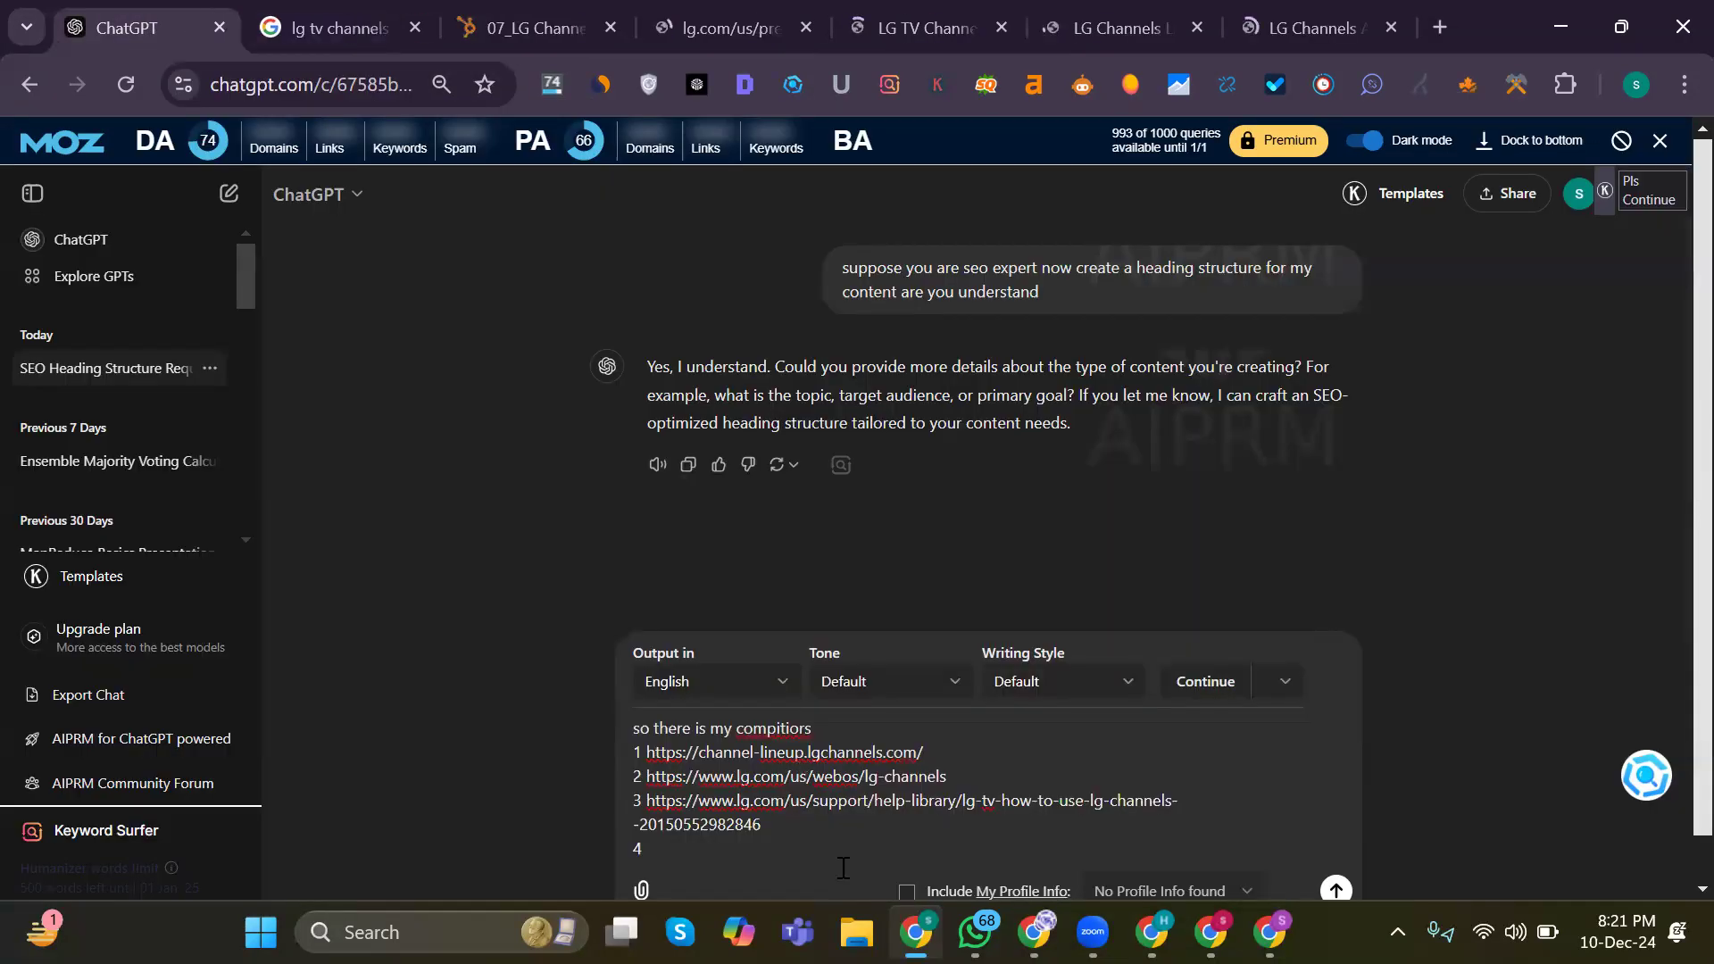
type("https://f.hubspotusercontent20.net/hubfs/1809672/LG%20Channels%20-%20Printable%20Channel%20List/07_LG%20Channels_Printable%20Guide_July2020.pdf")
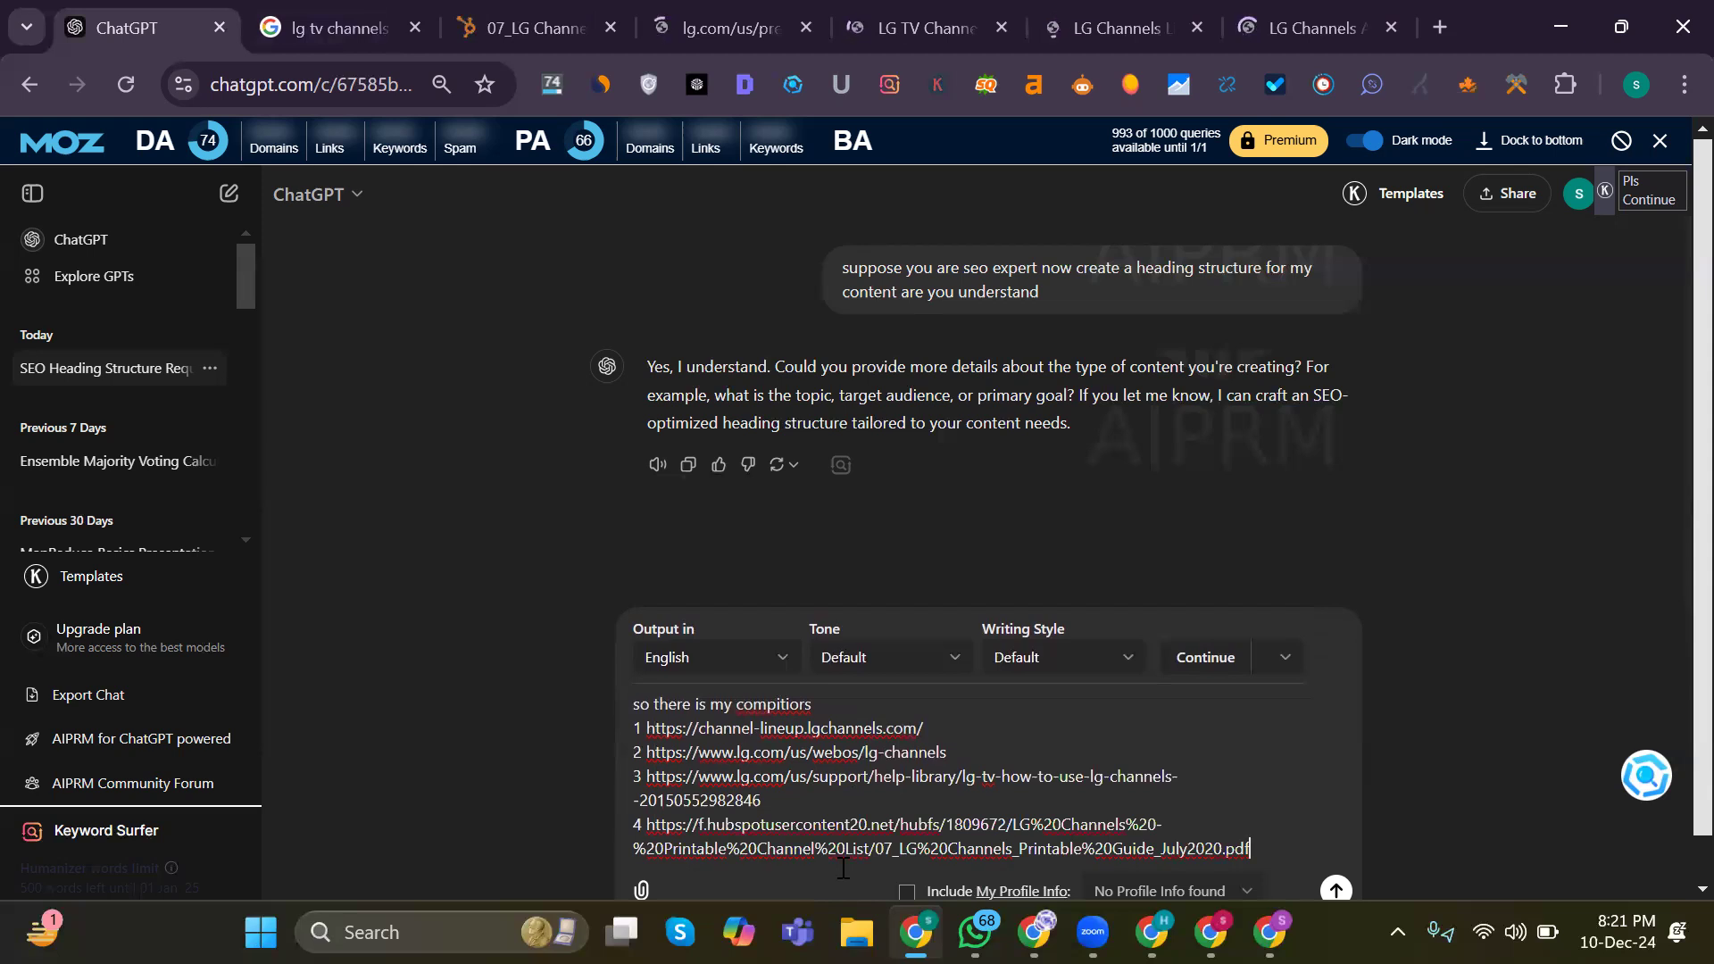
key("shift+Return")
type("5")
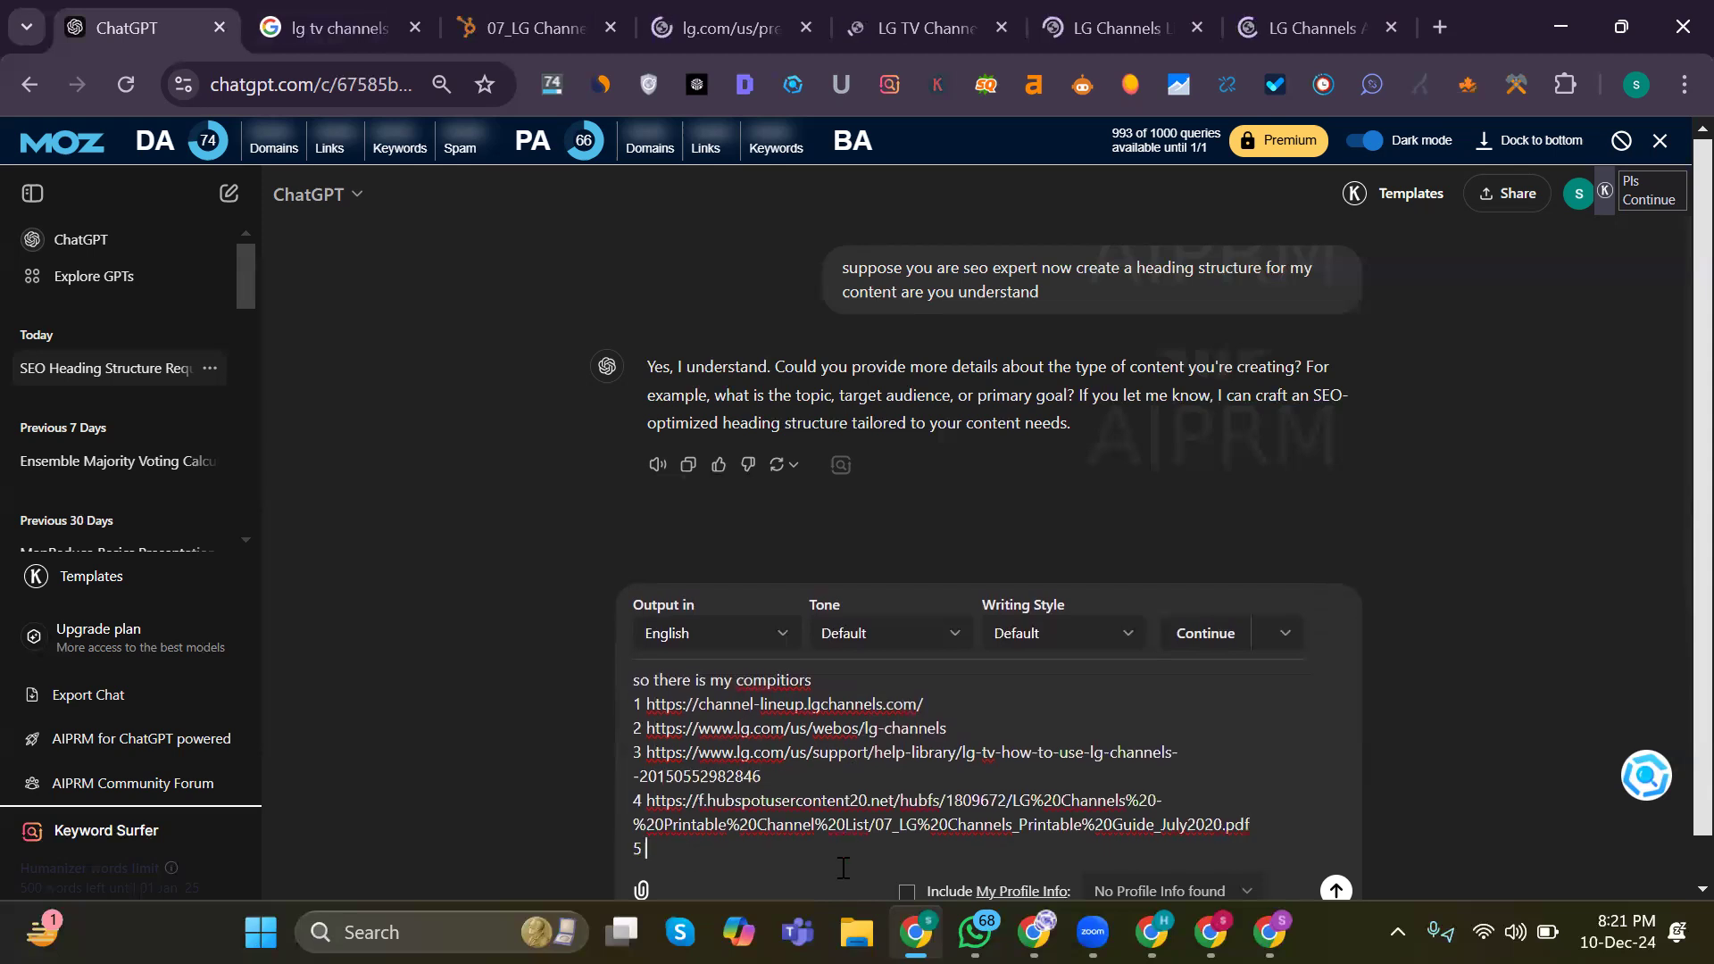
left_click(612, 37)
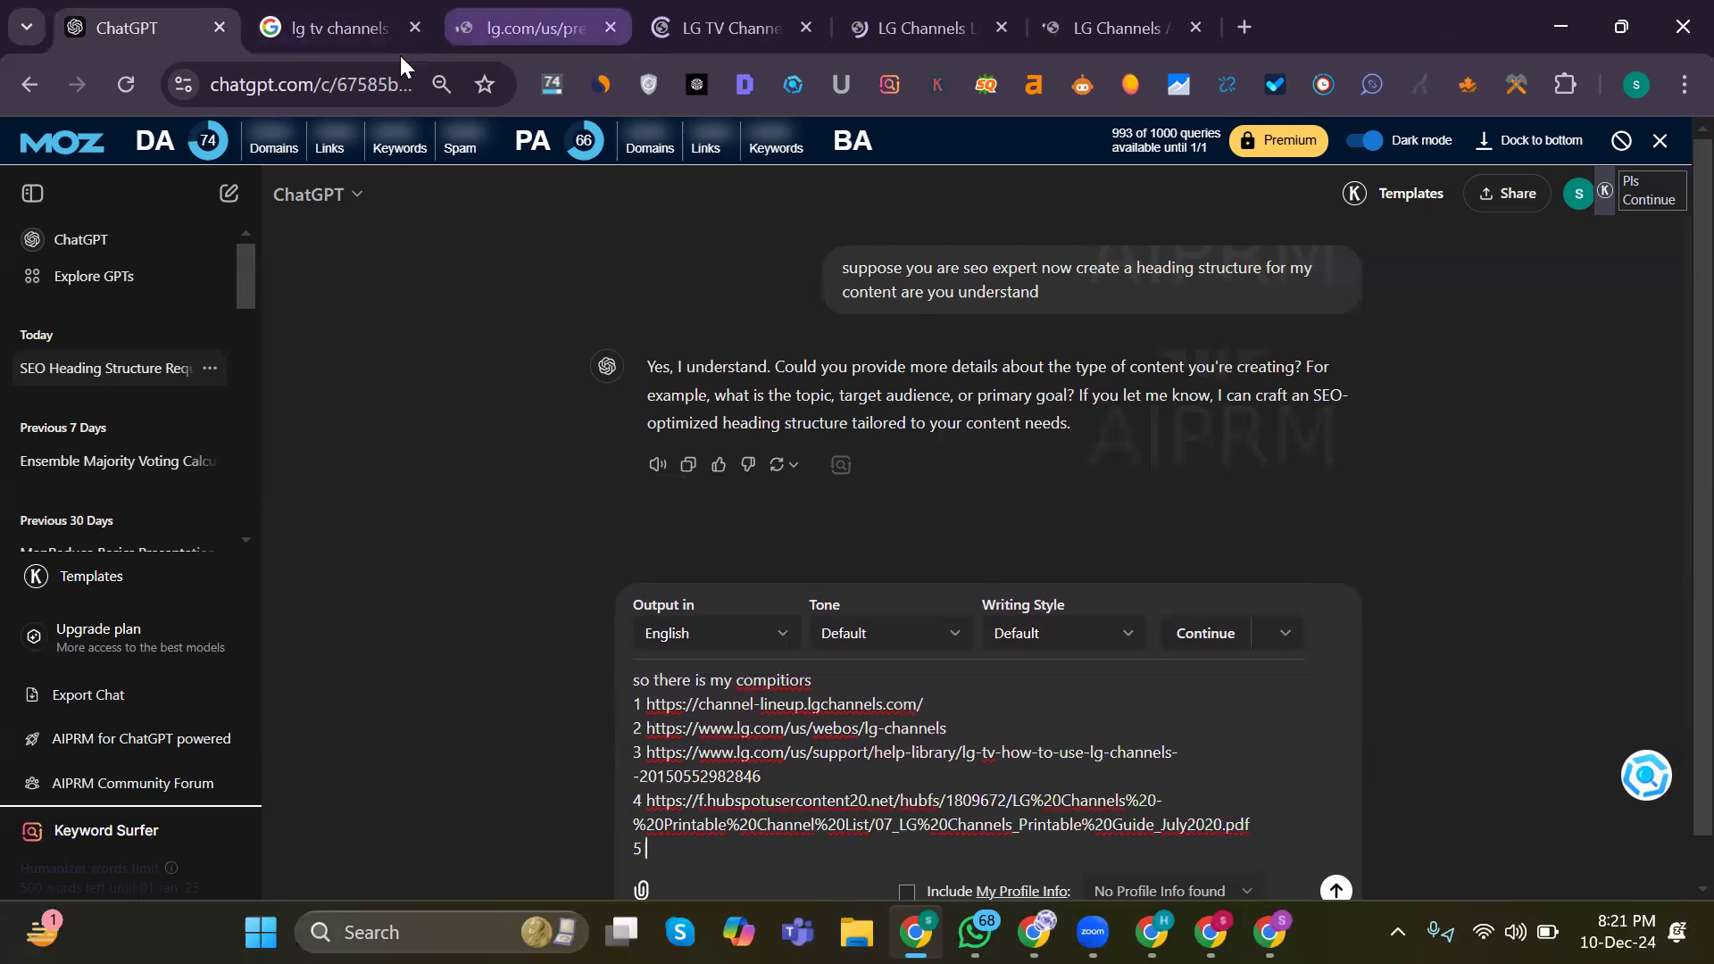
left_click(522, 30)
left_click(400, 75)
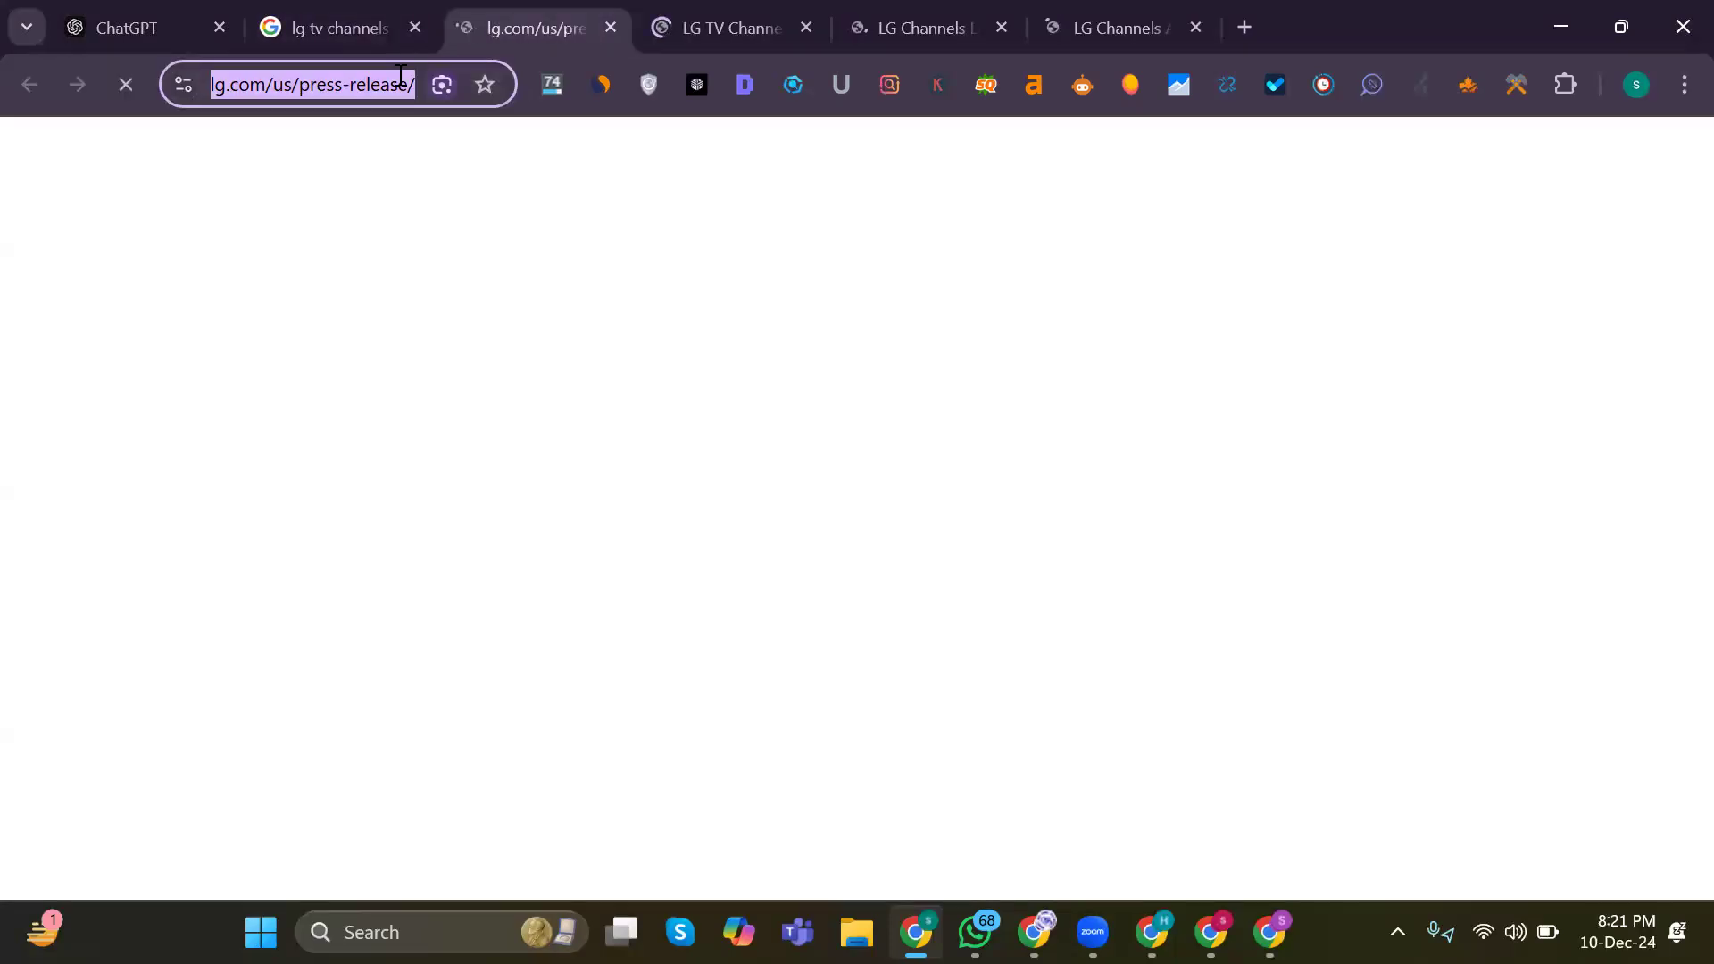
left_click(128, 11)
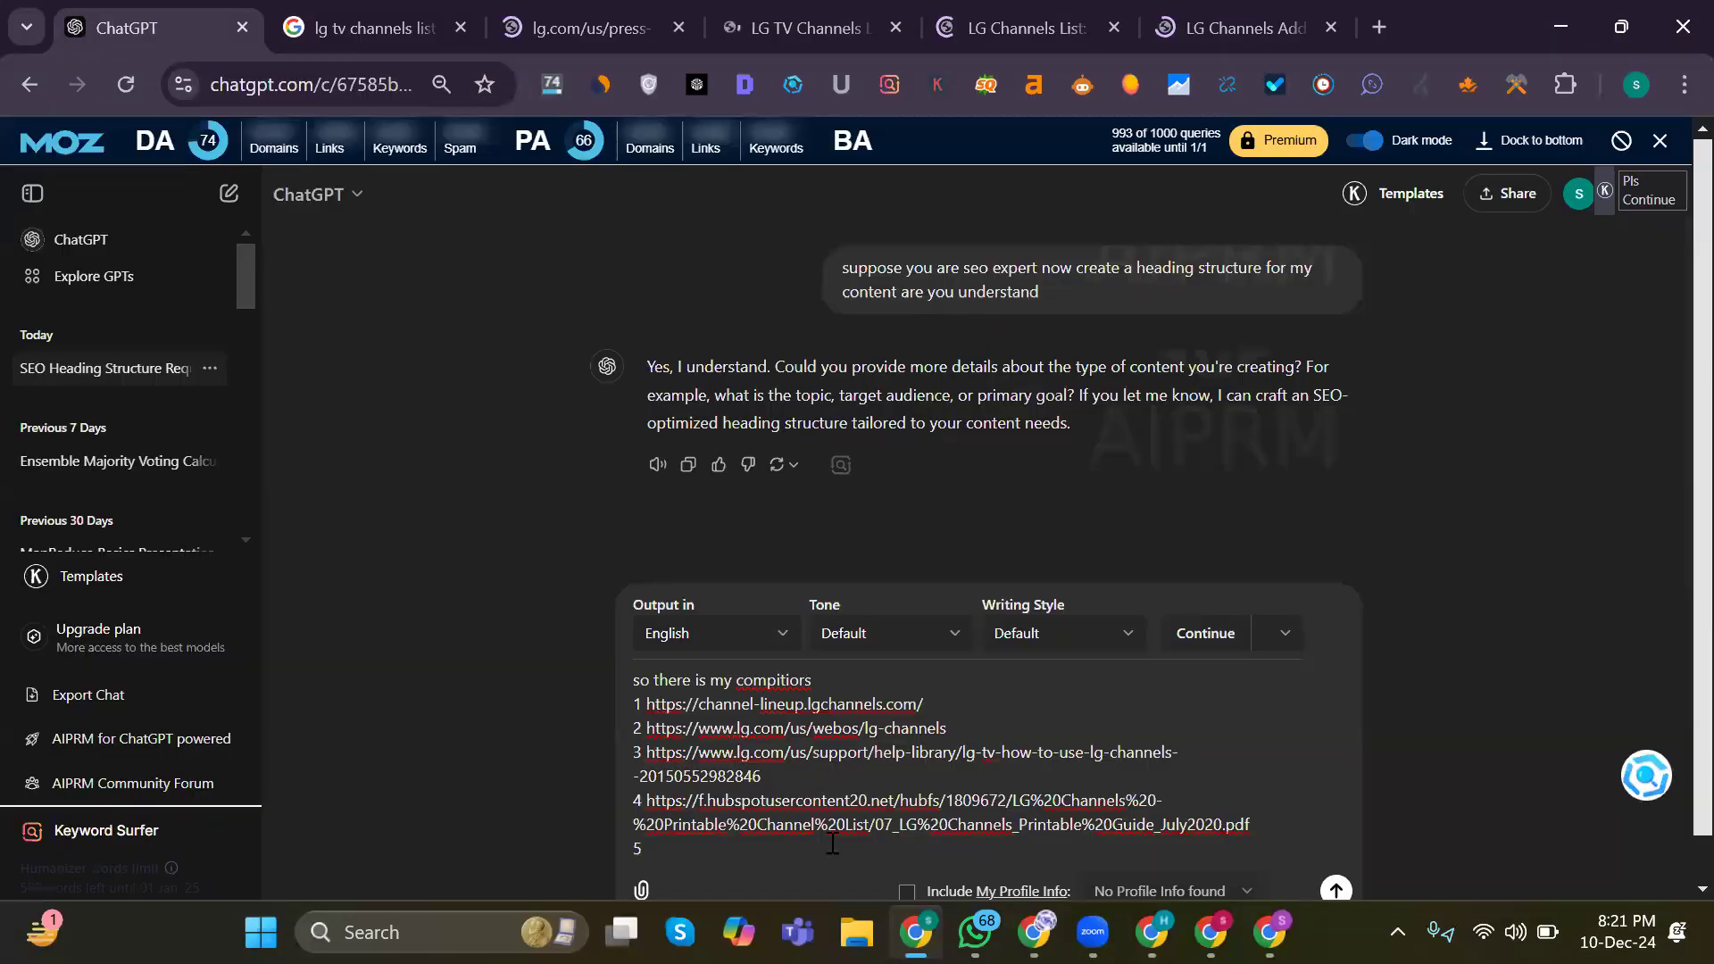
type("https://www.lg.com/us/press-release/lg-local-channel")
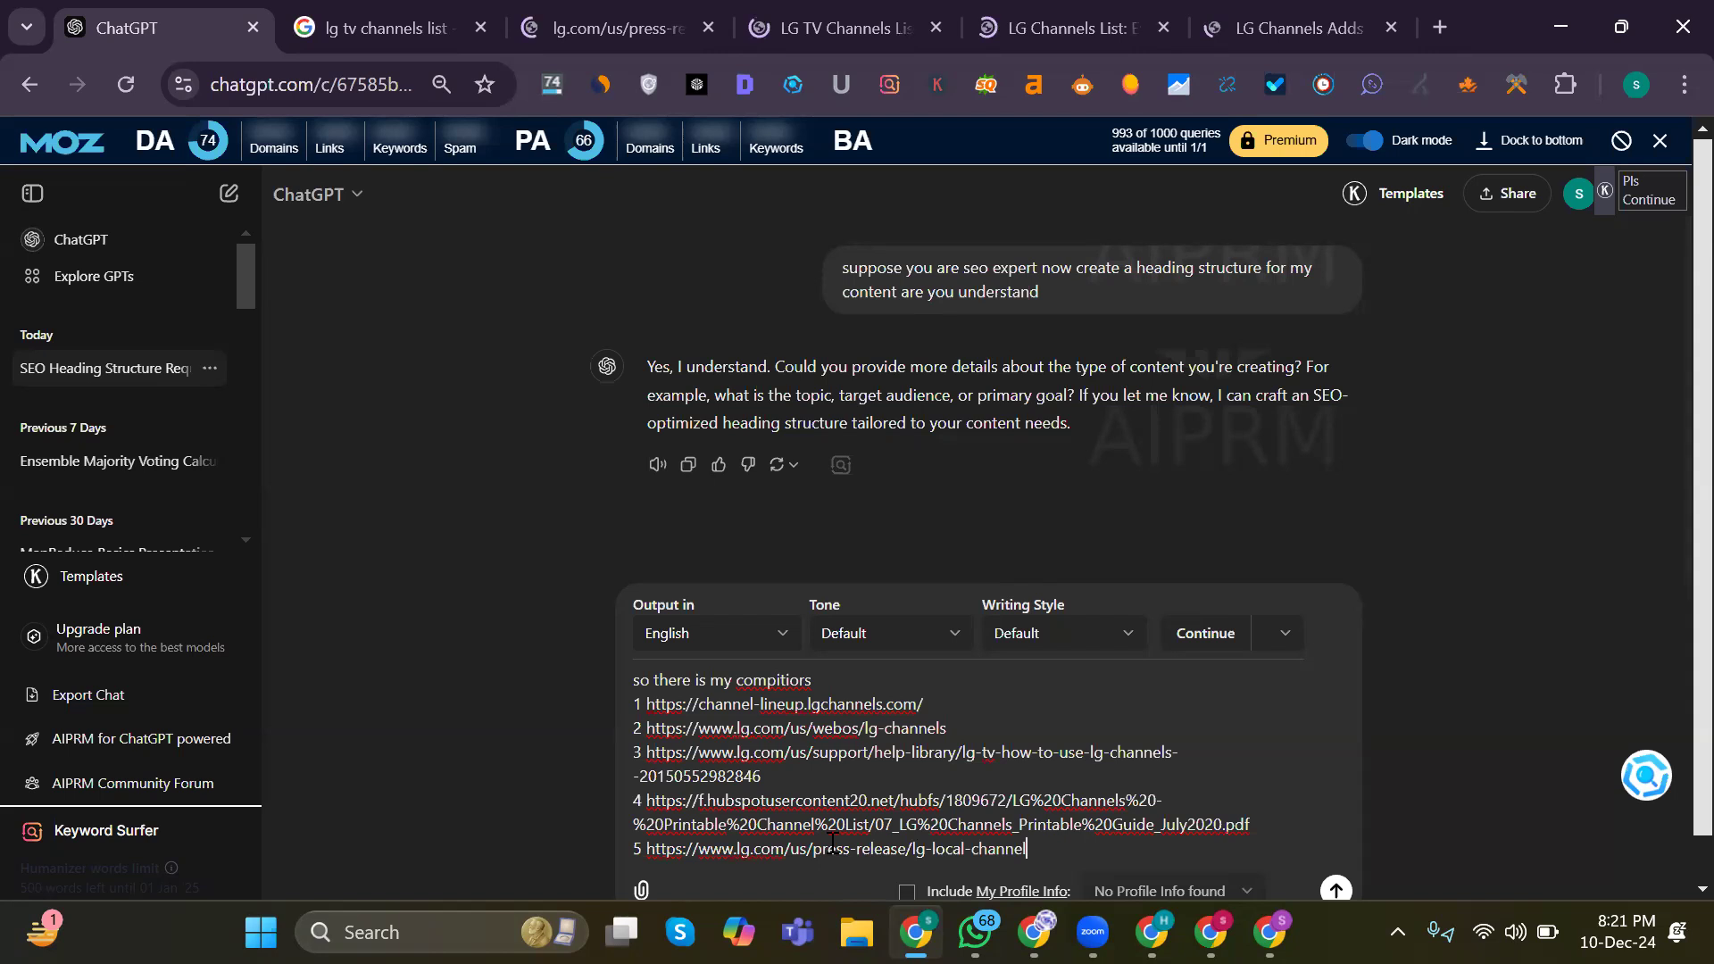
key("shift+Return")
type("6")
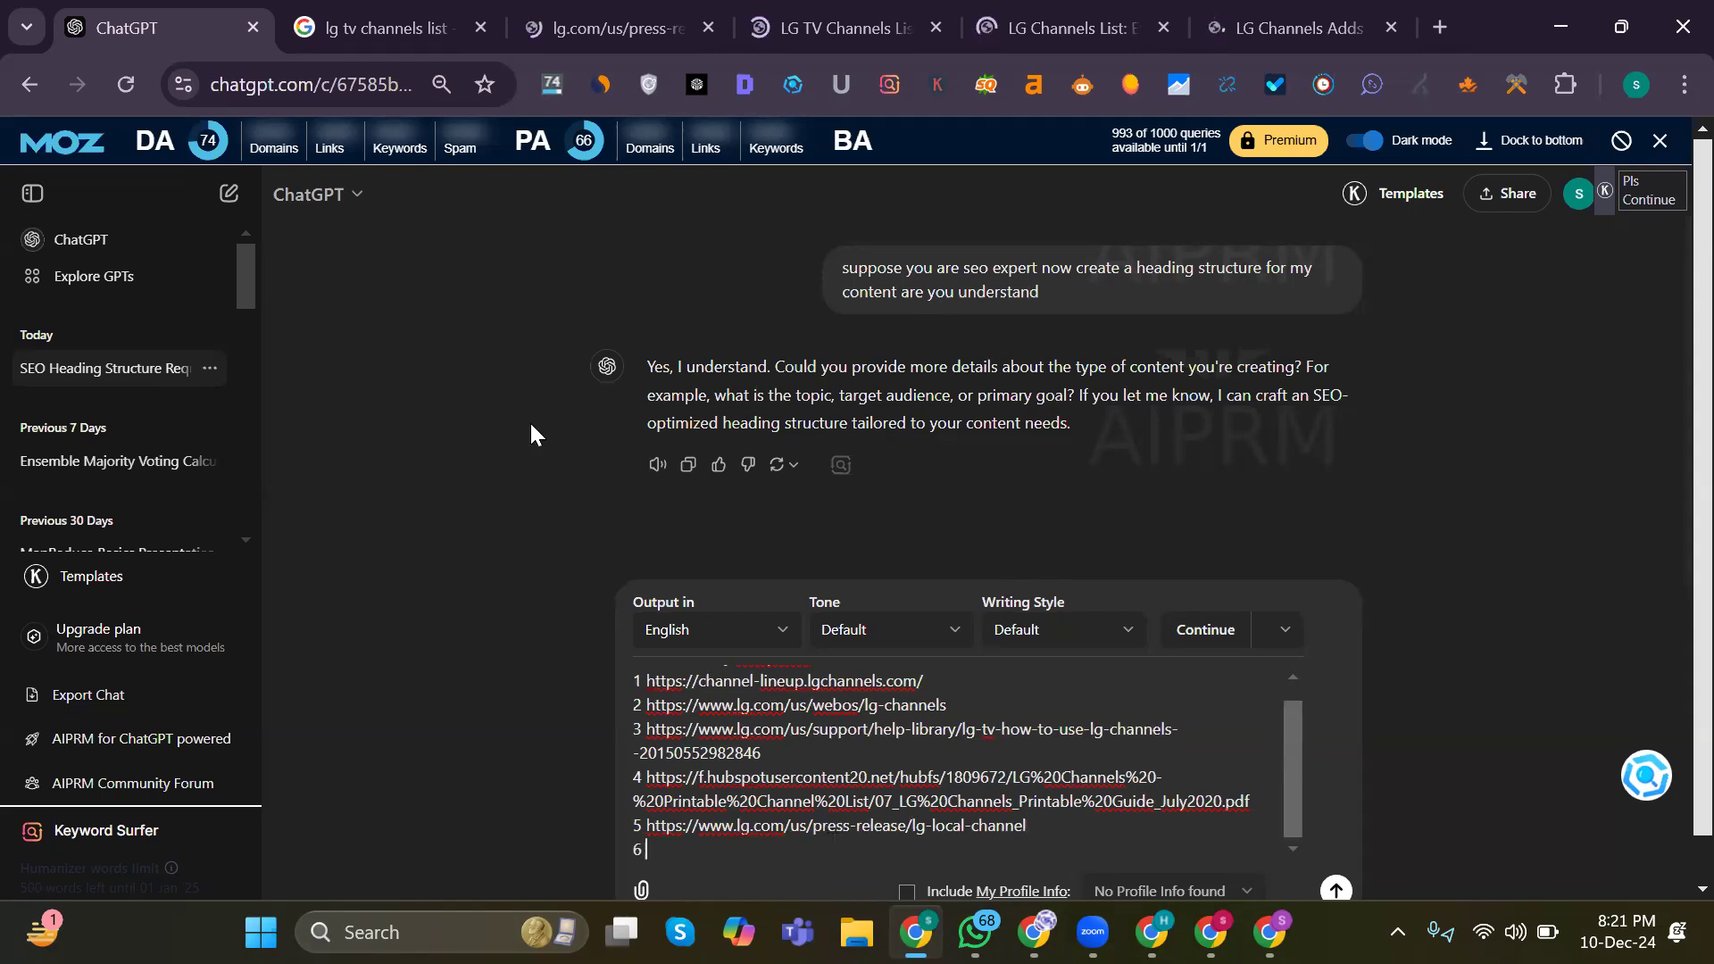
key("ctrl+3")
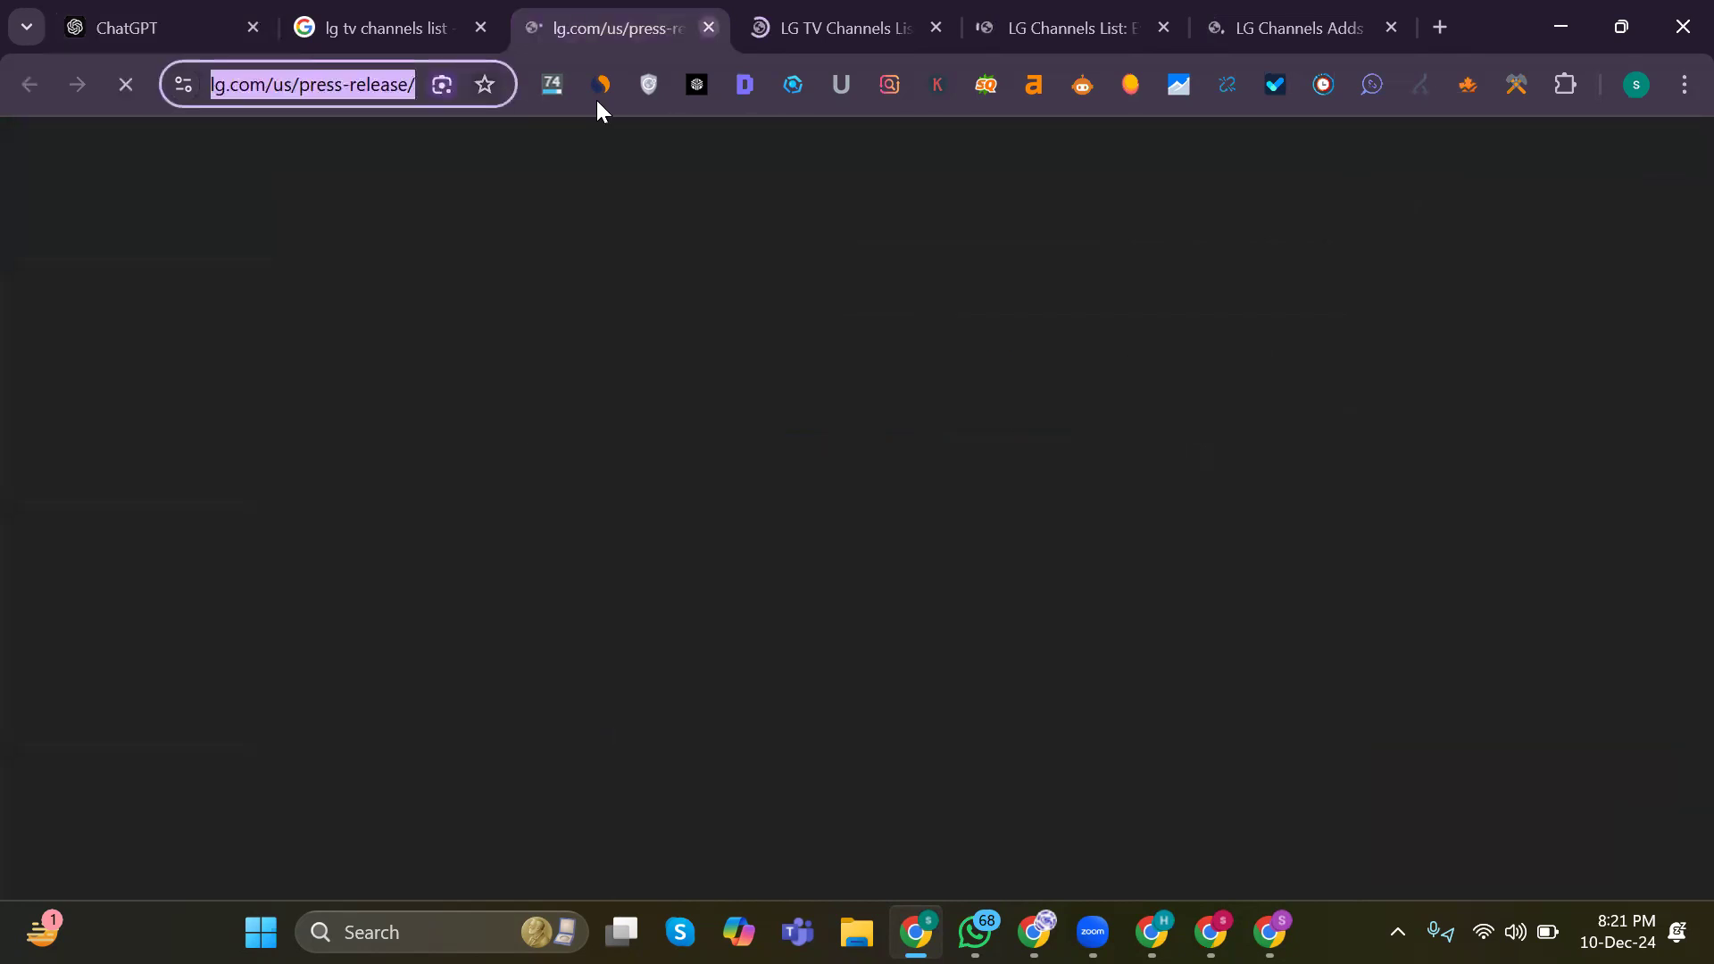
key("ctrl+w")
left_click(382, 75)
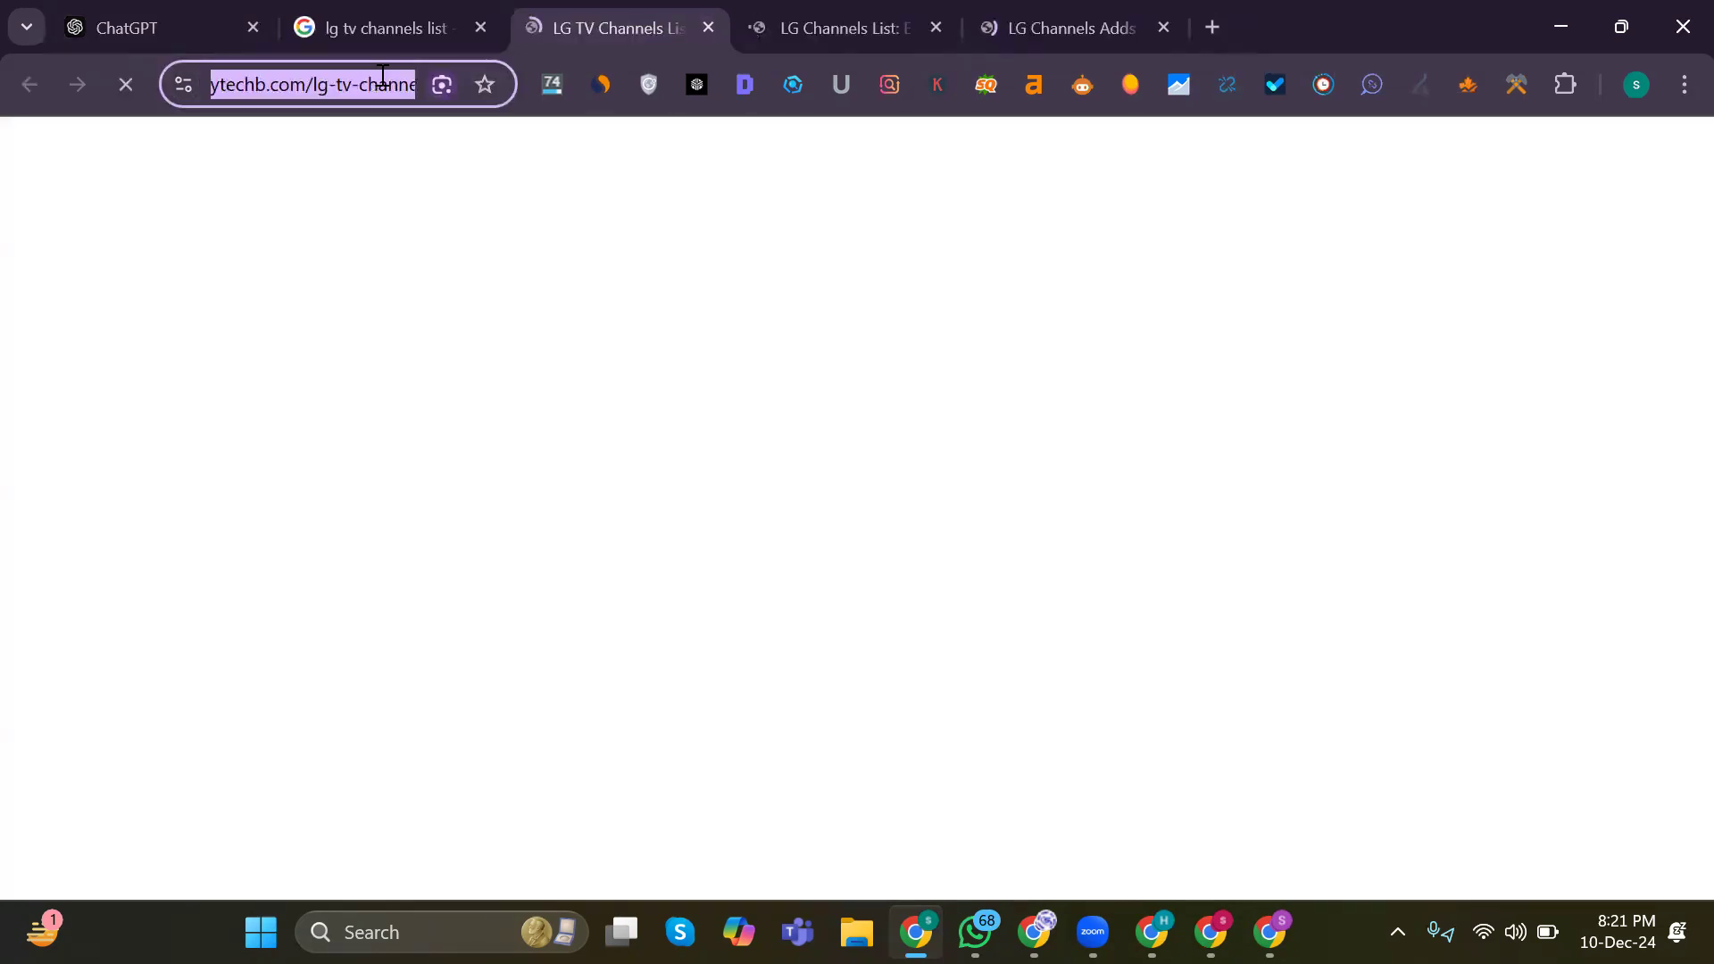
key("ctrl+1")
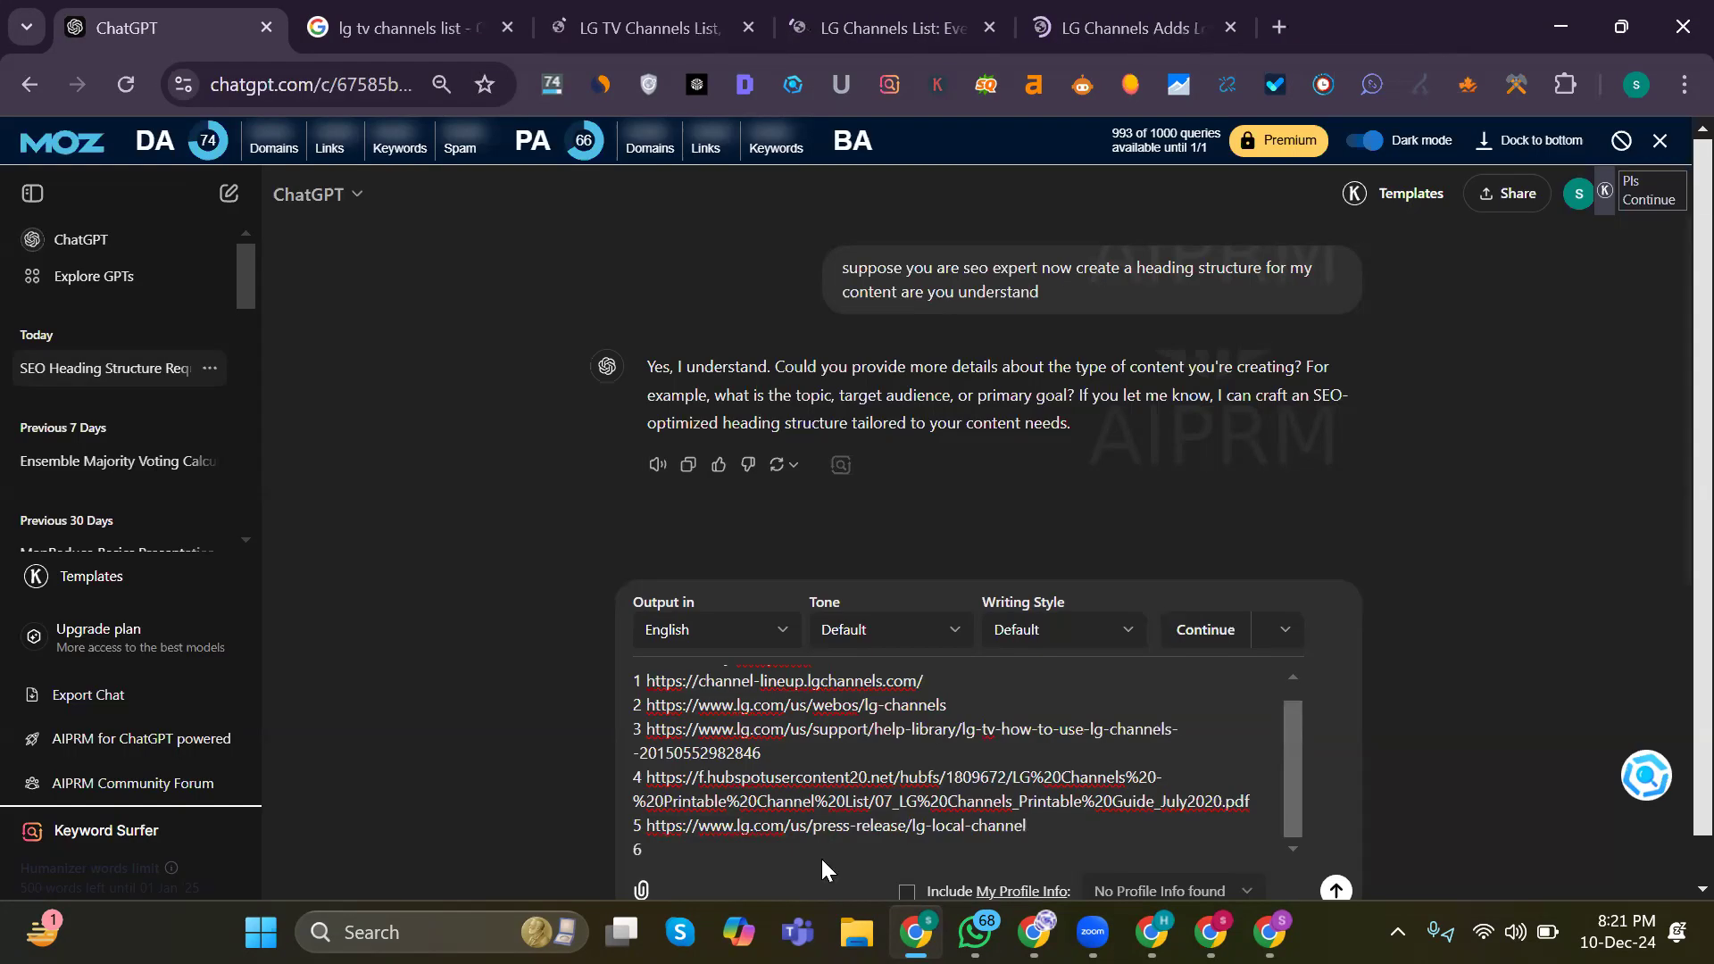
type("https://www.ytechb.com/lg-tv-channels-list-plans/")
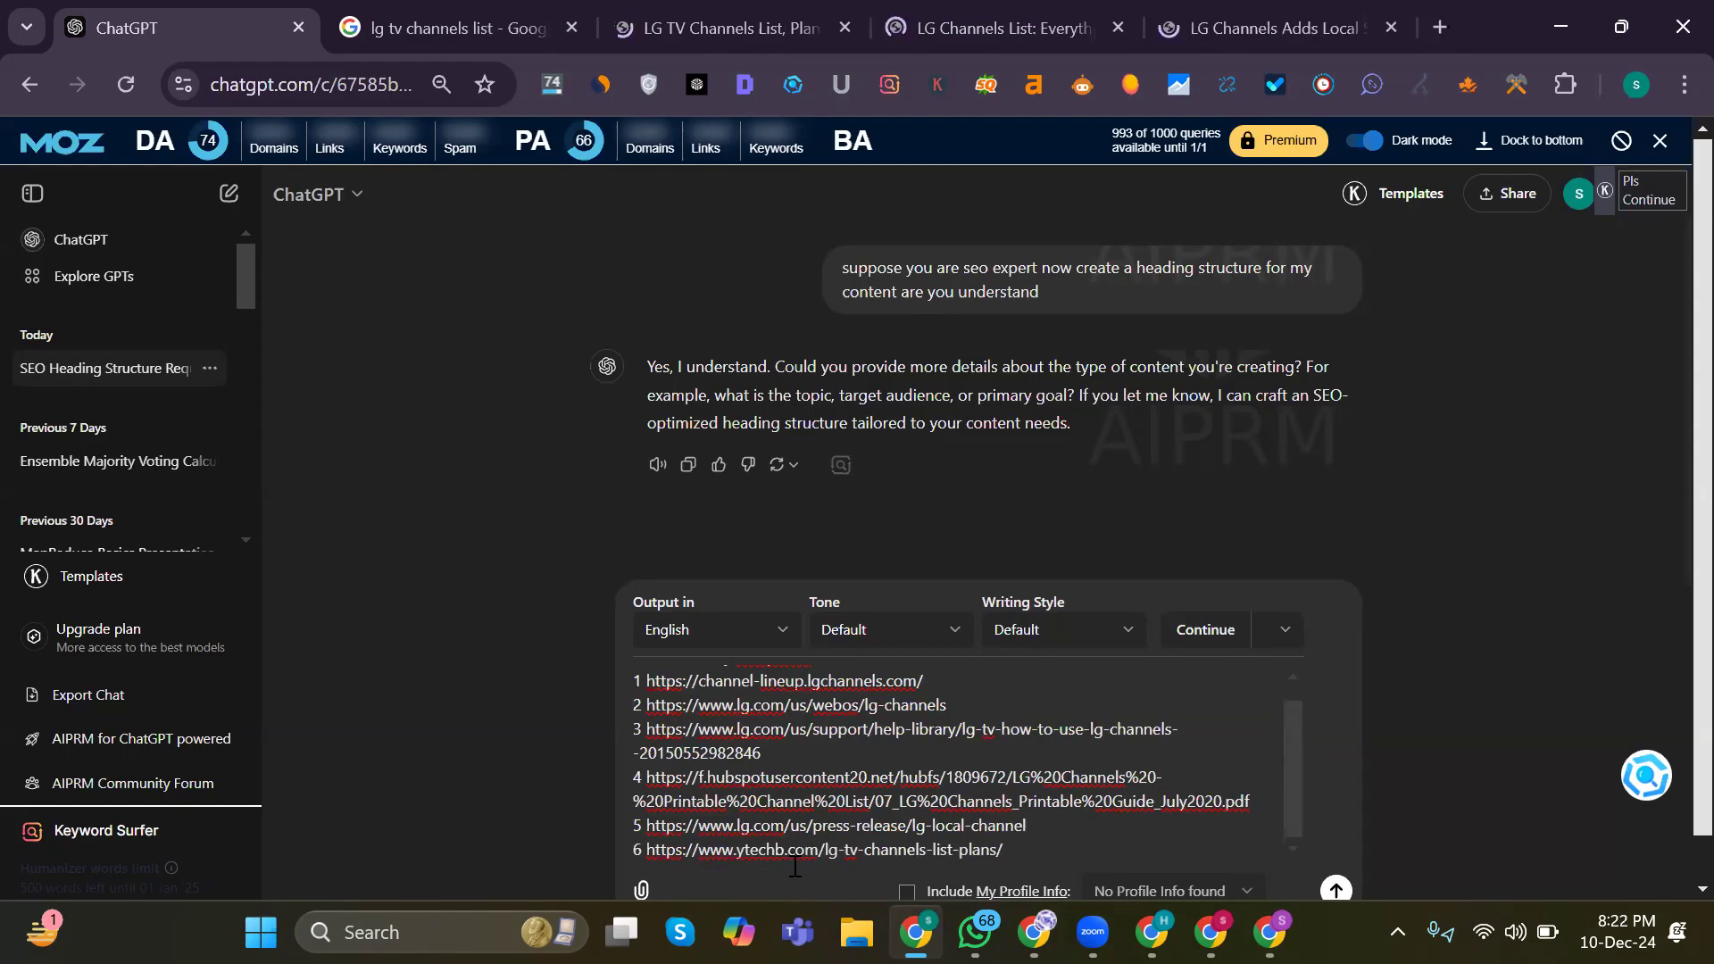
key("shift+Return")
type("7")
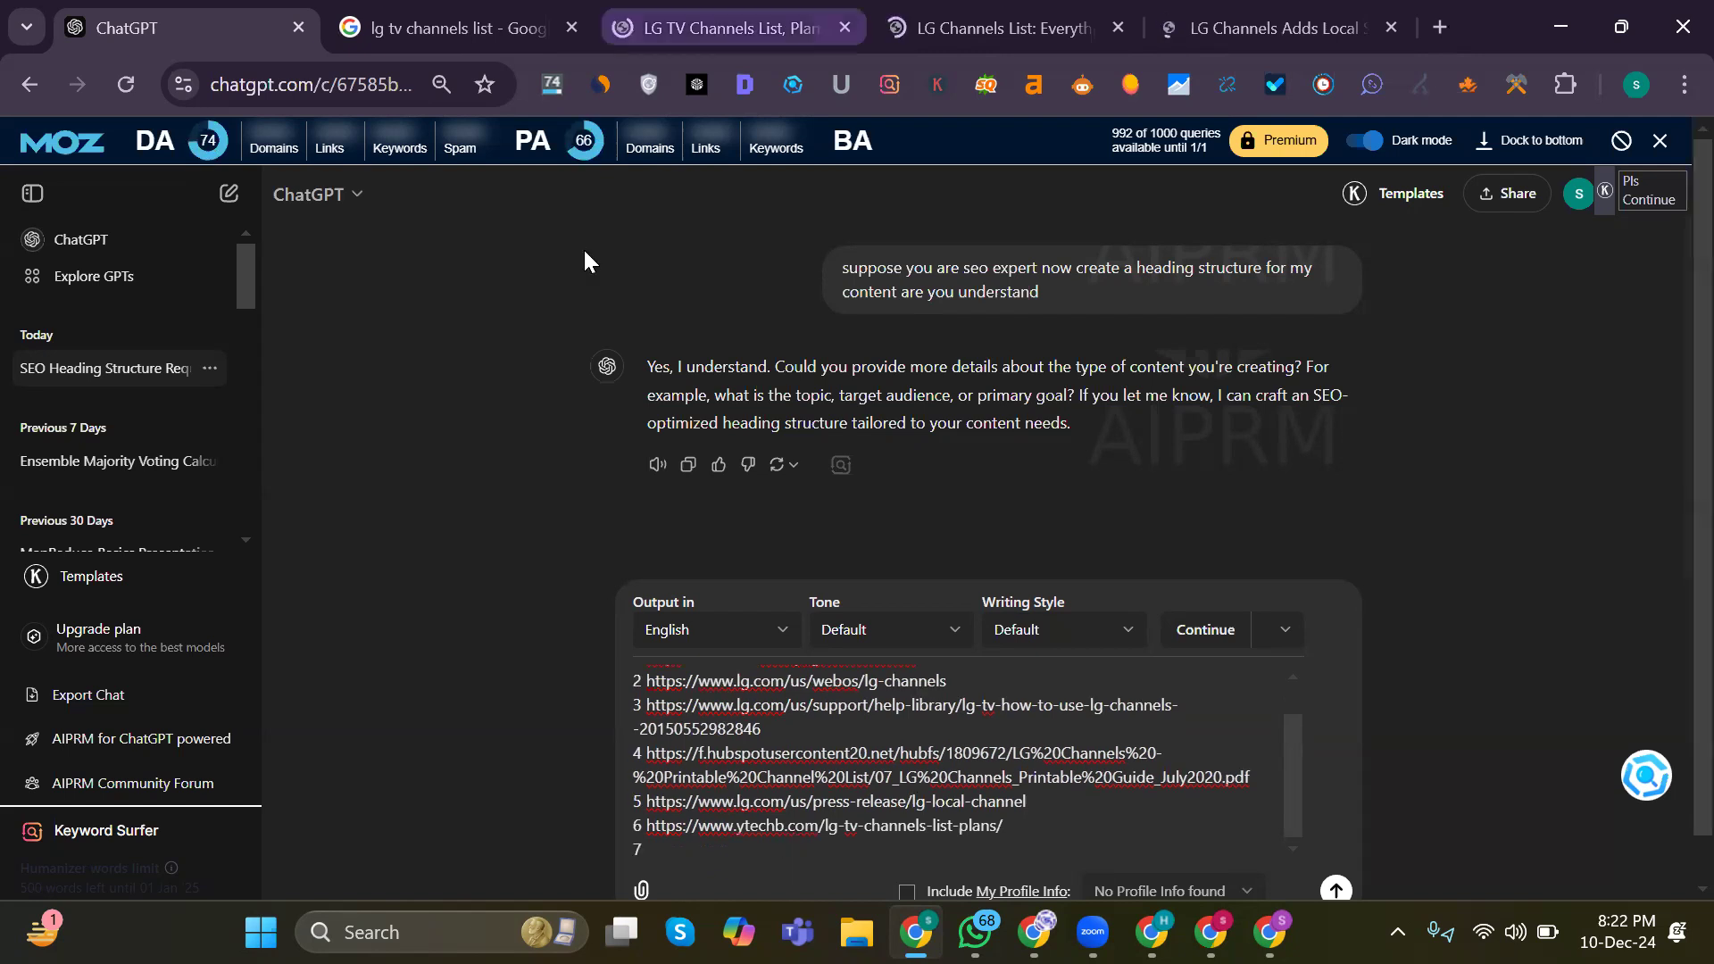
left_click(738, 29)
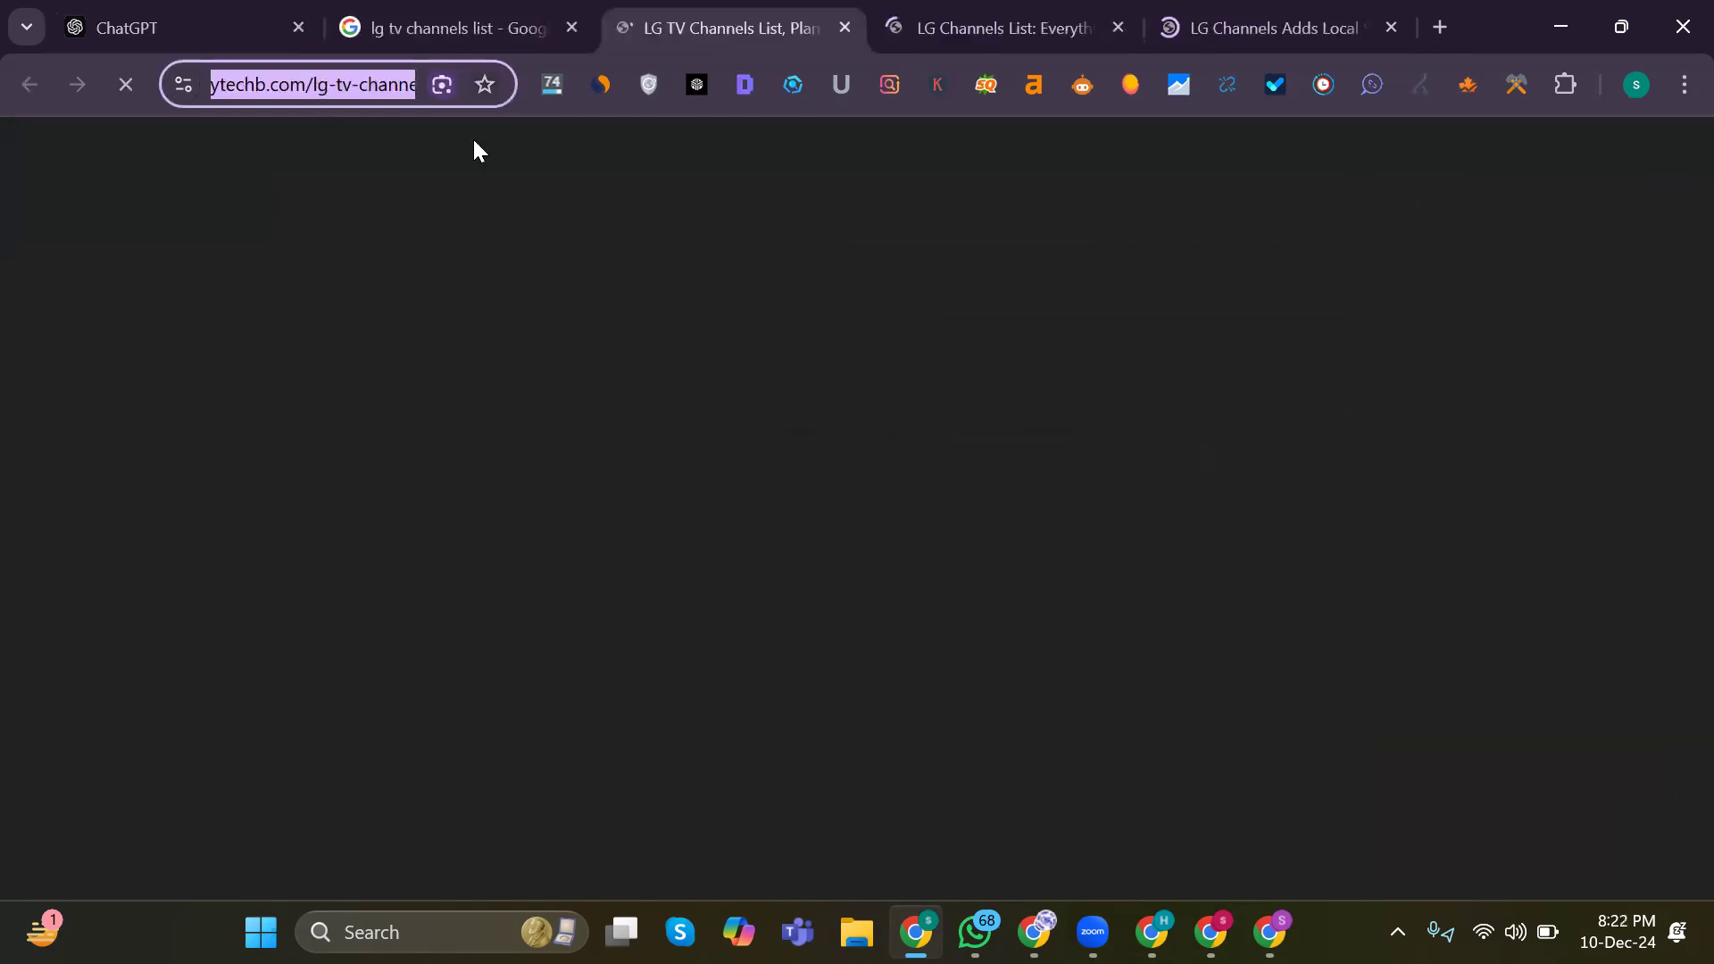
key("ctrl+1")
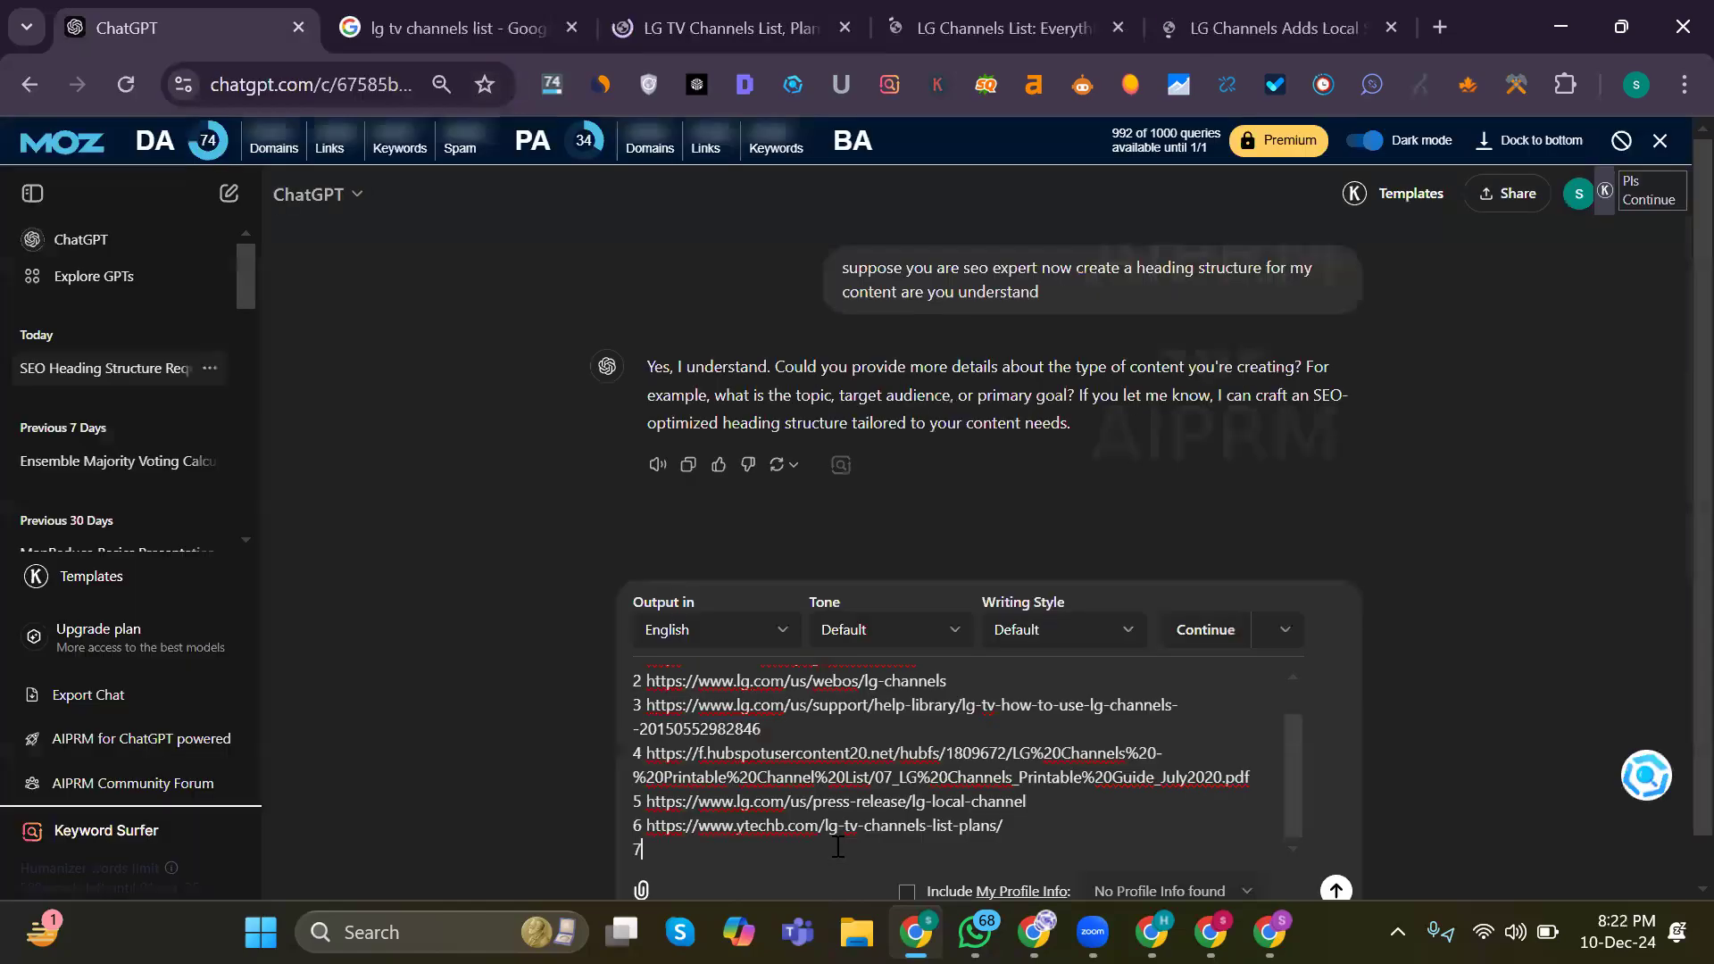
type("https://www.lgtvremoteapp.com/lg-channels-list/")
key("shift+Return")
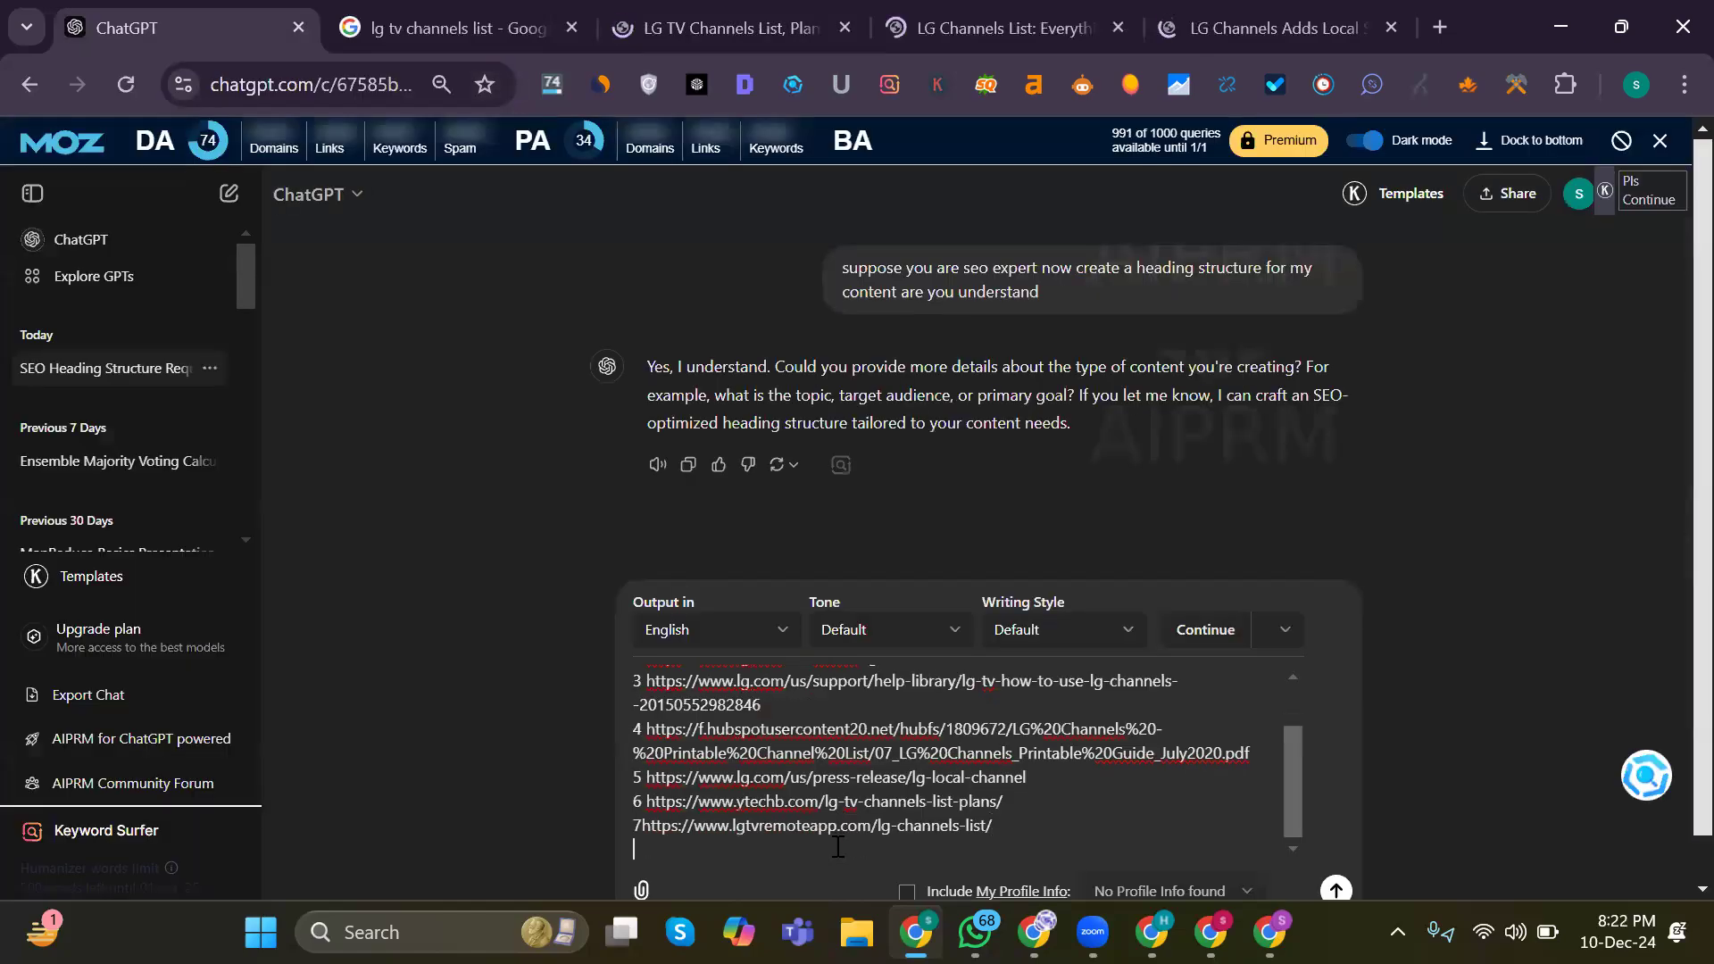
type("8")
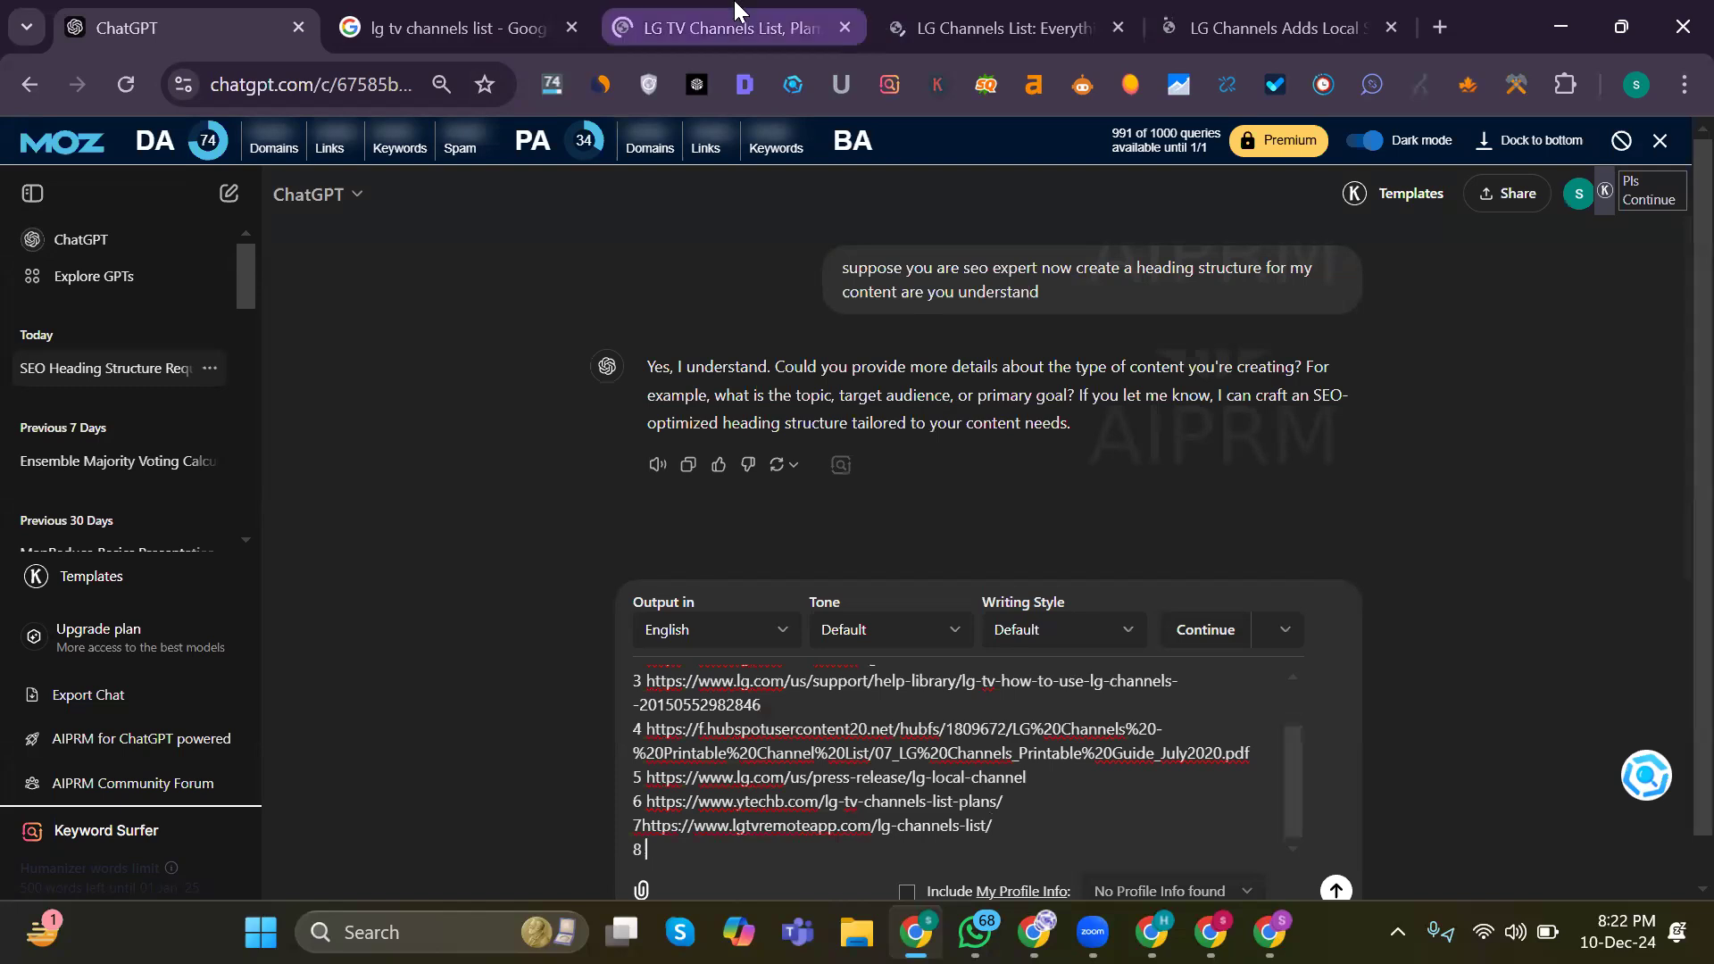
left_click(964, 15)
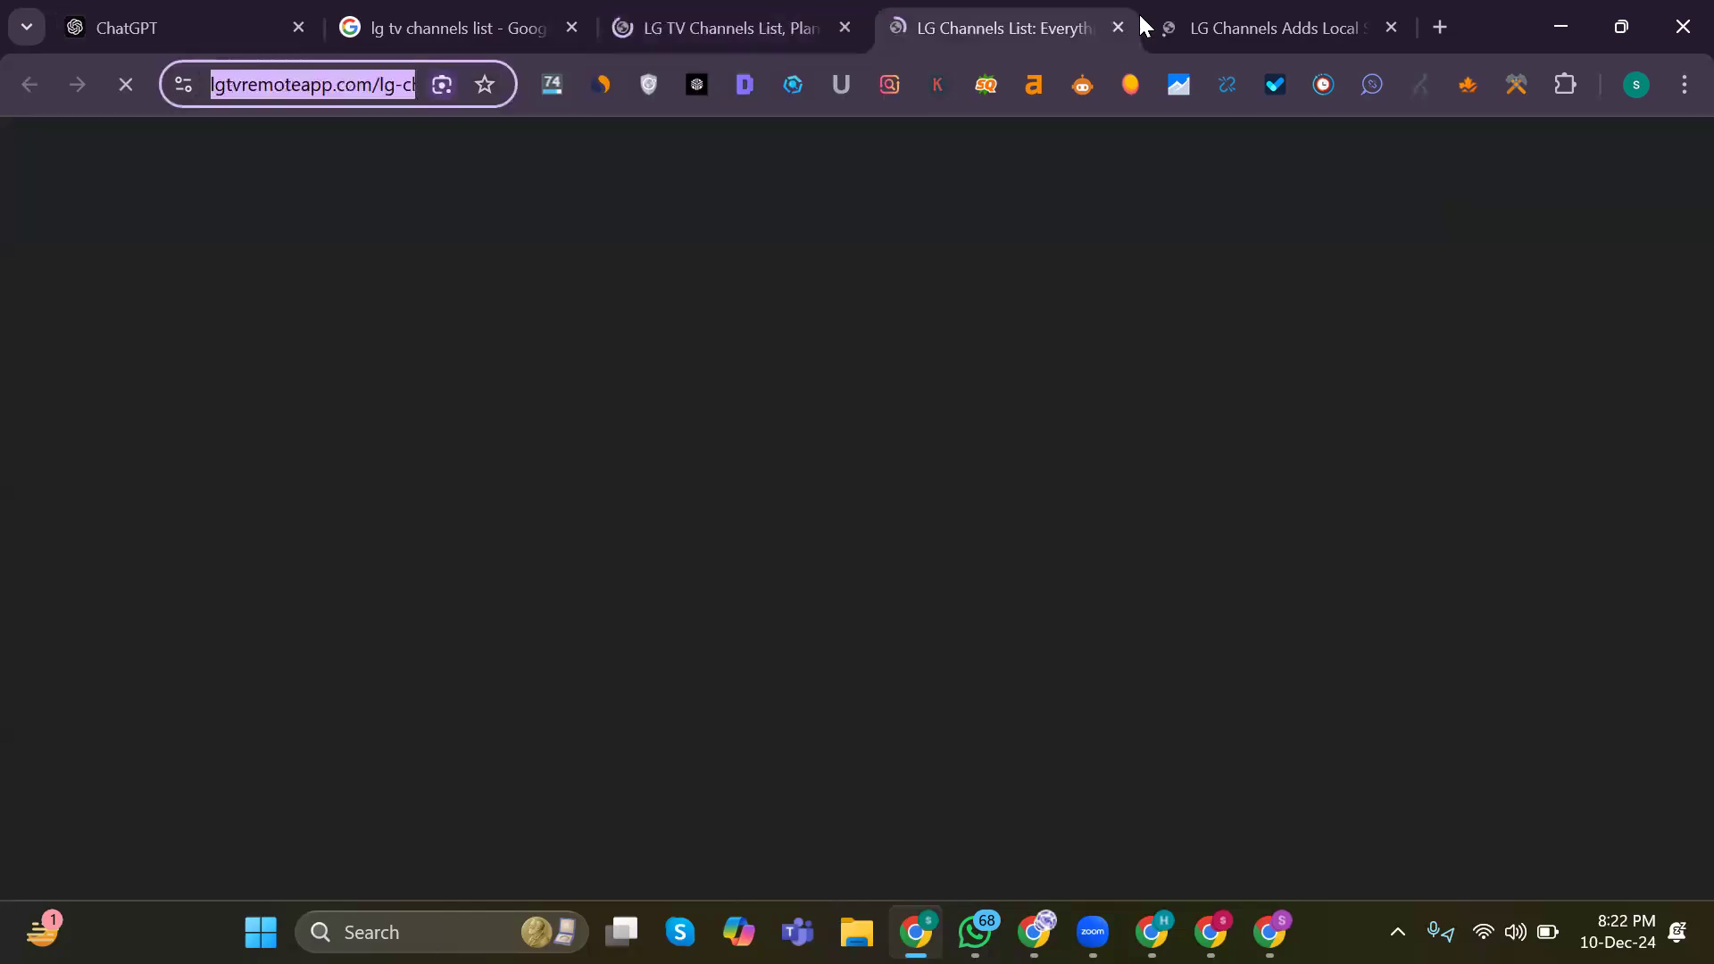
key("ctrl+Tab")
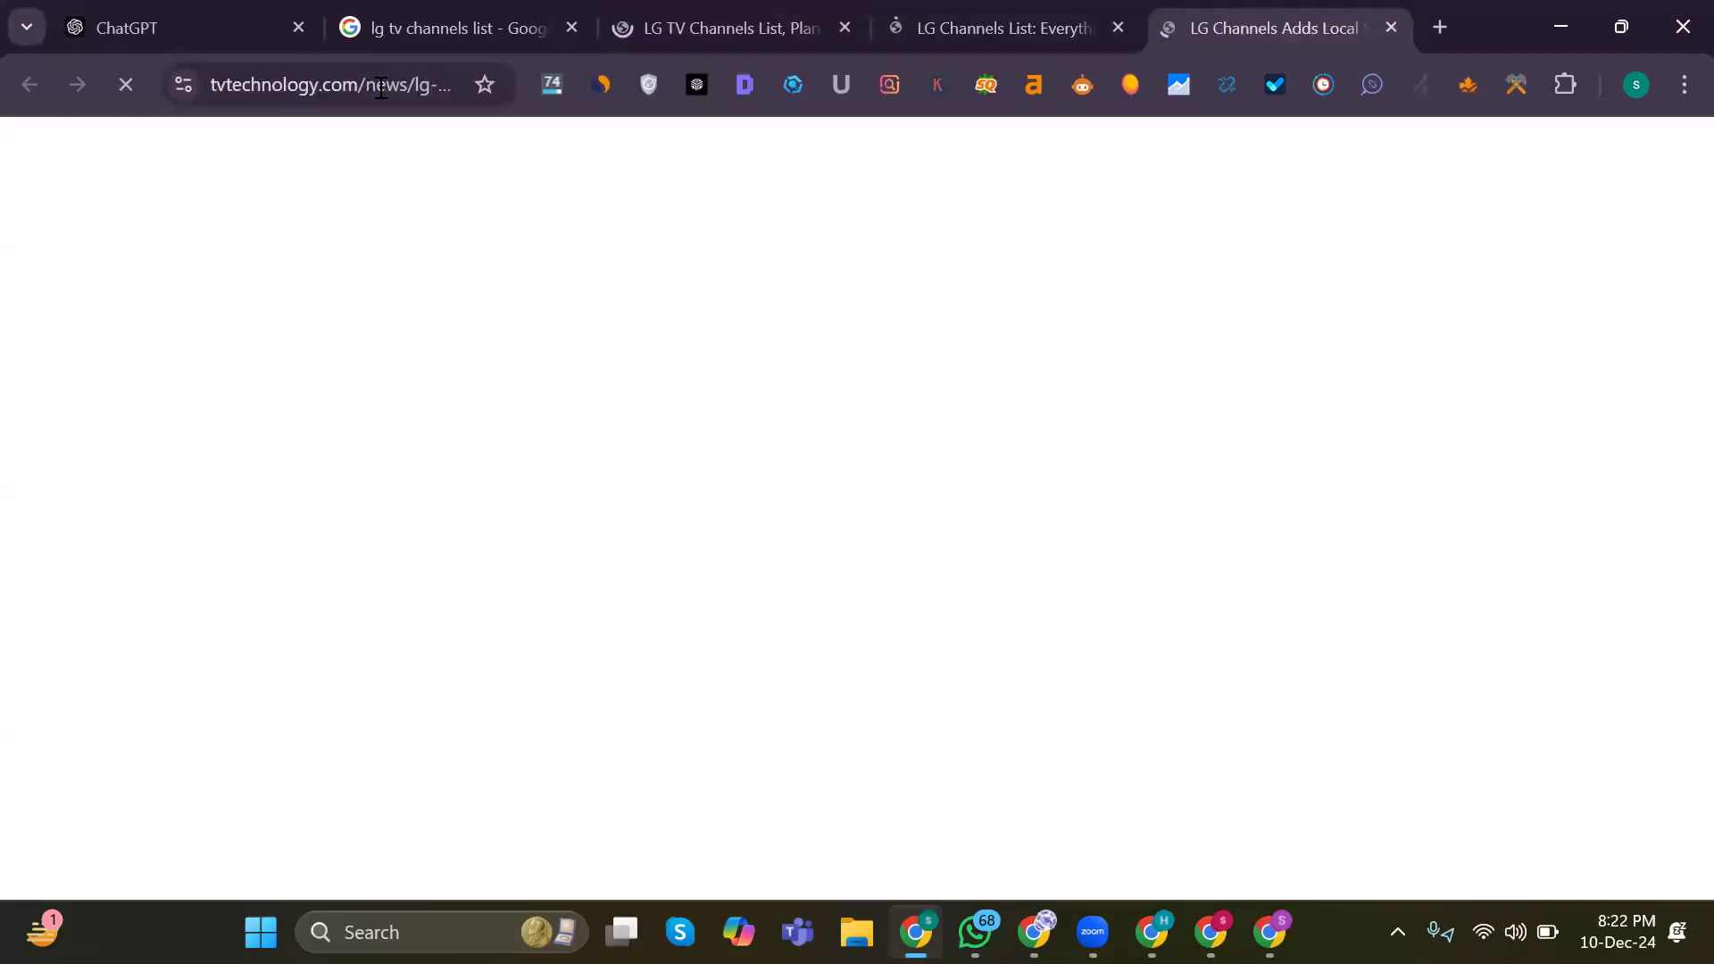
left_click(381, 86)
left_click(158, 5)
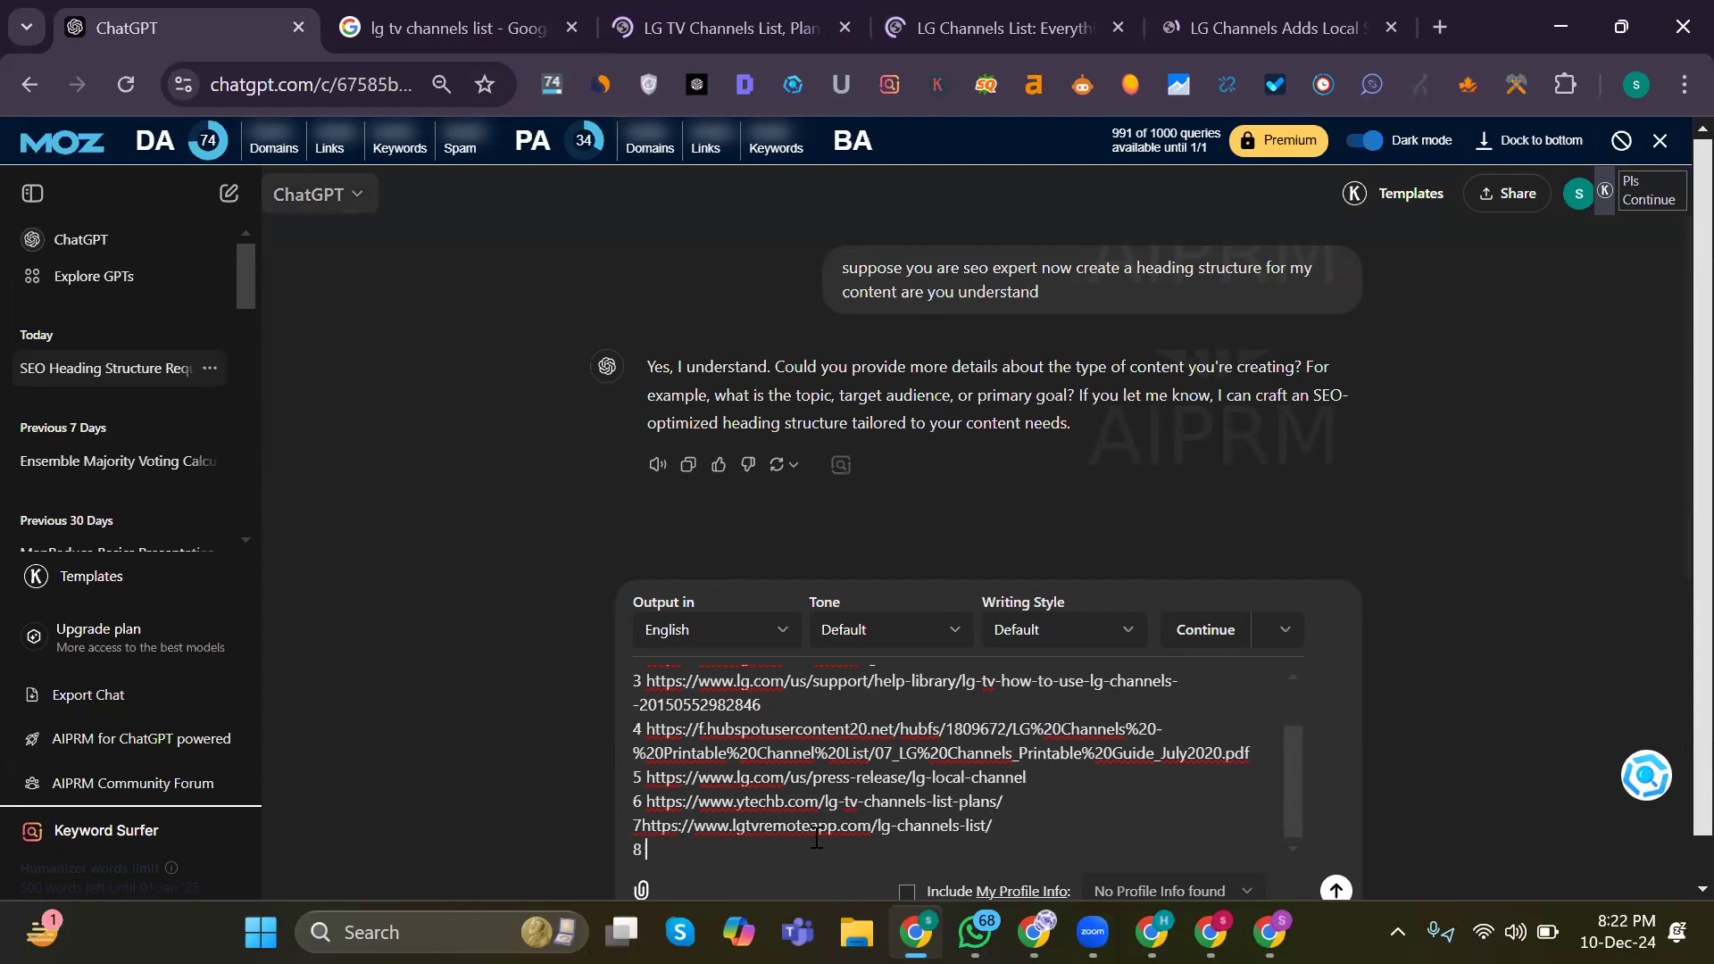
type("https://www.tvtechnology.com/news/lg-channels-adds-local-stations-to-free-streaming-lineup")
Step: Close the three remaining competitor pages, end the message with the line "analyse these compititor headings" and send it
key("shift+Return")
type("analy")
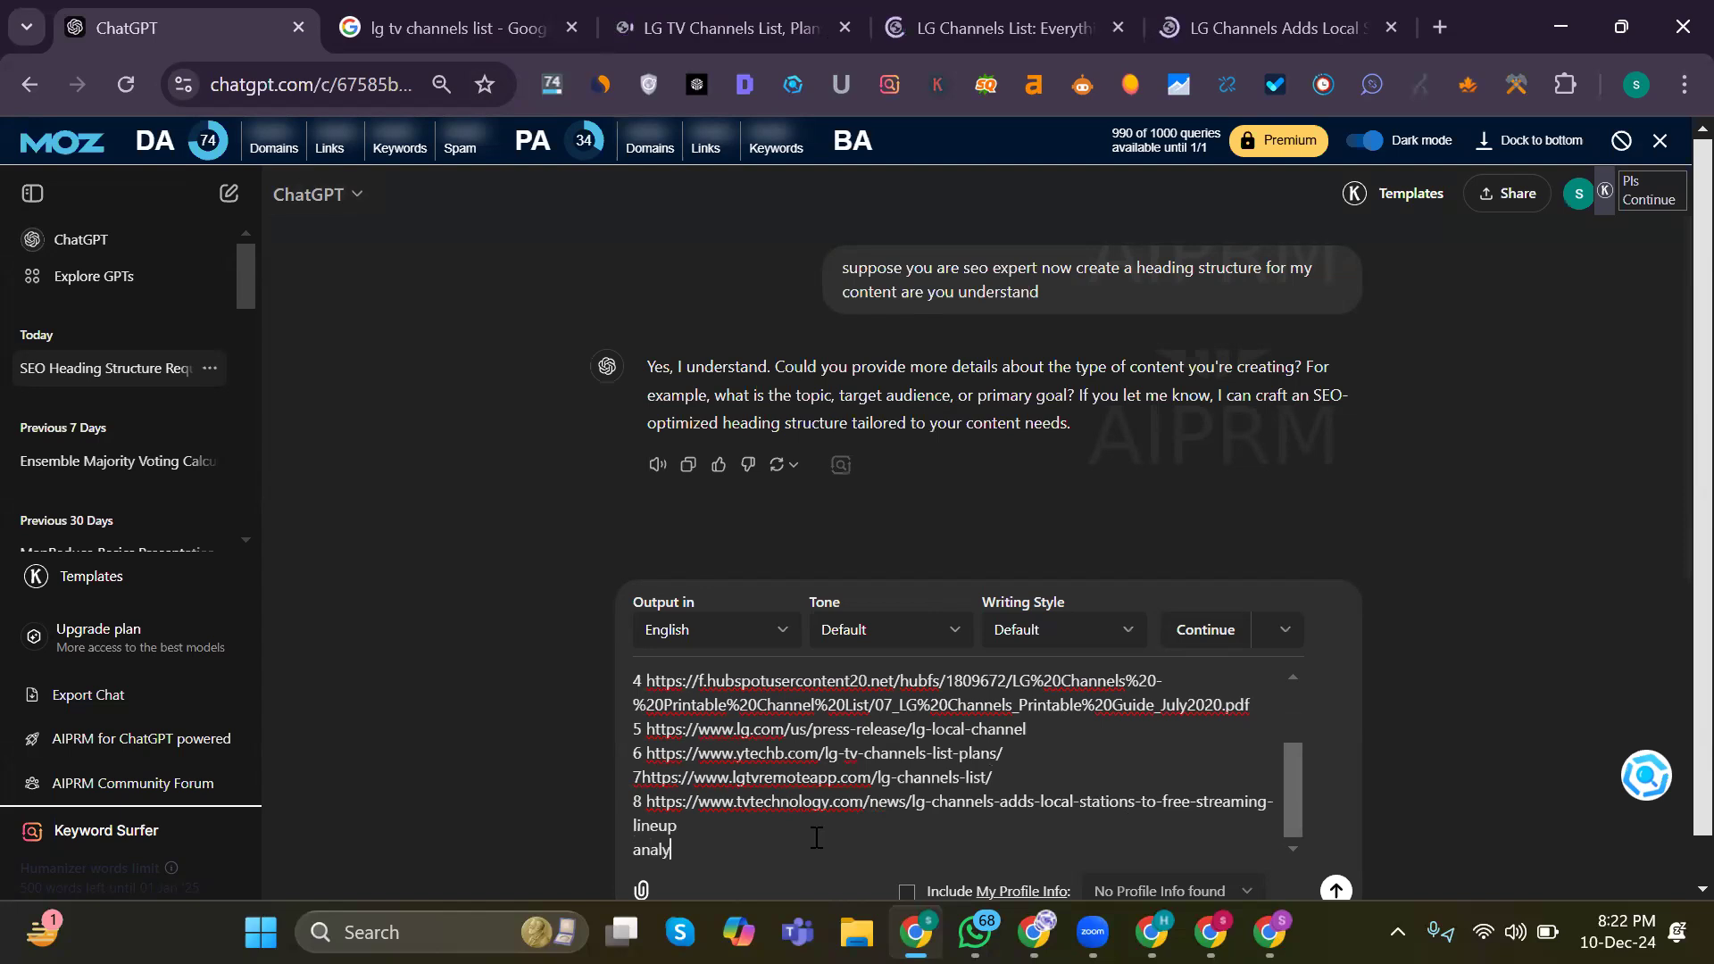
type("se the")
type("se")
left_click(845, 28)
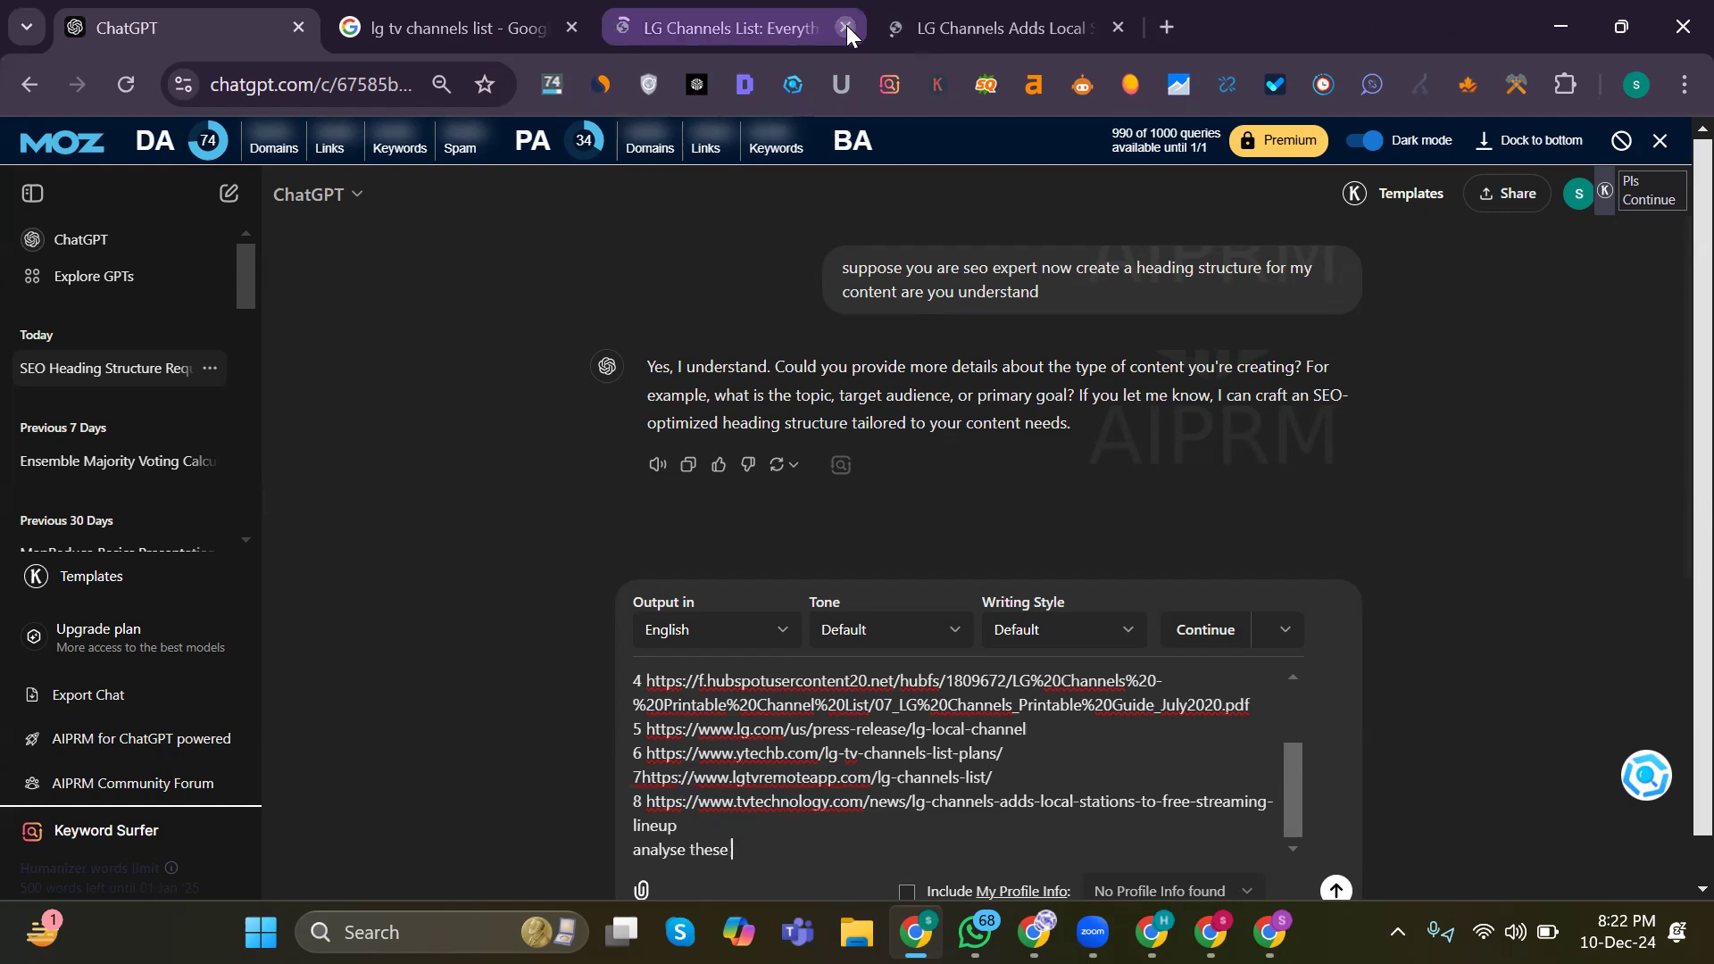
left_click(845, 28)
left_click(844, 28)
type("se")
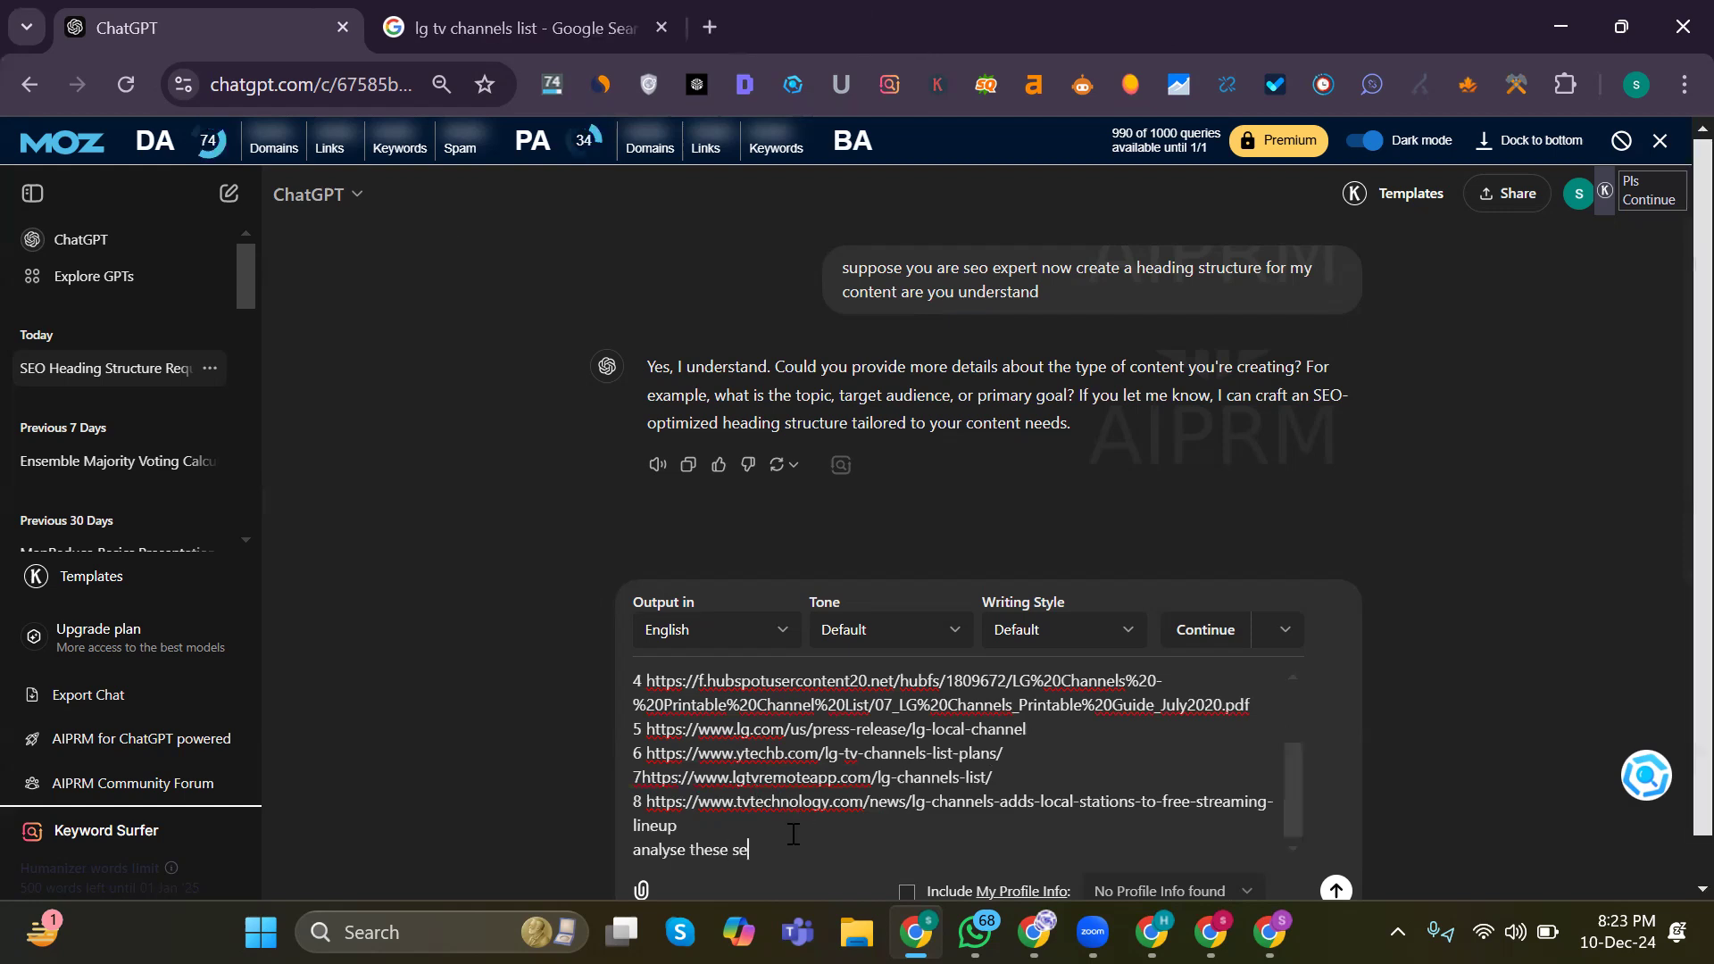
key("BackSpace")
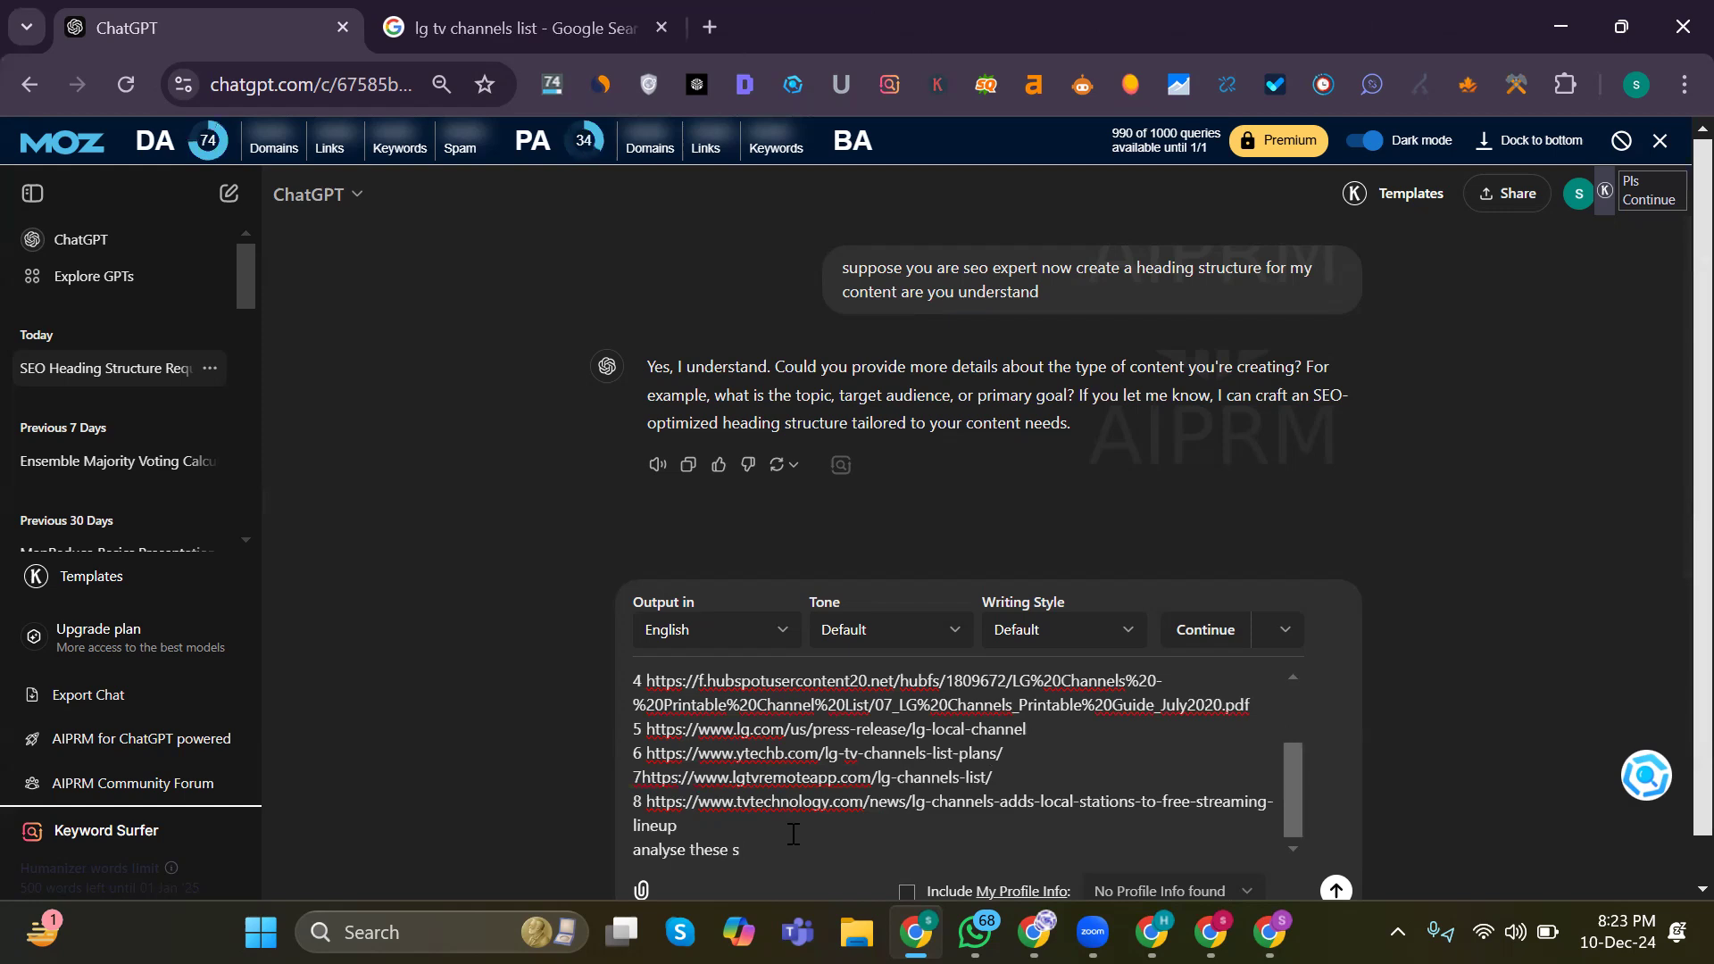
key("BackSpace")
type("compititor headings")
key("Return")
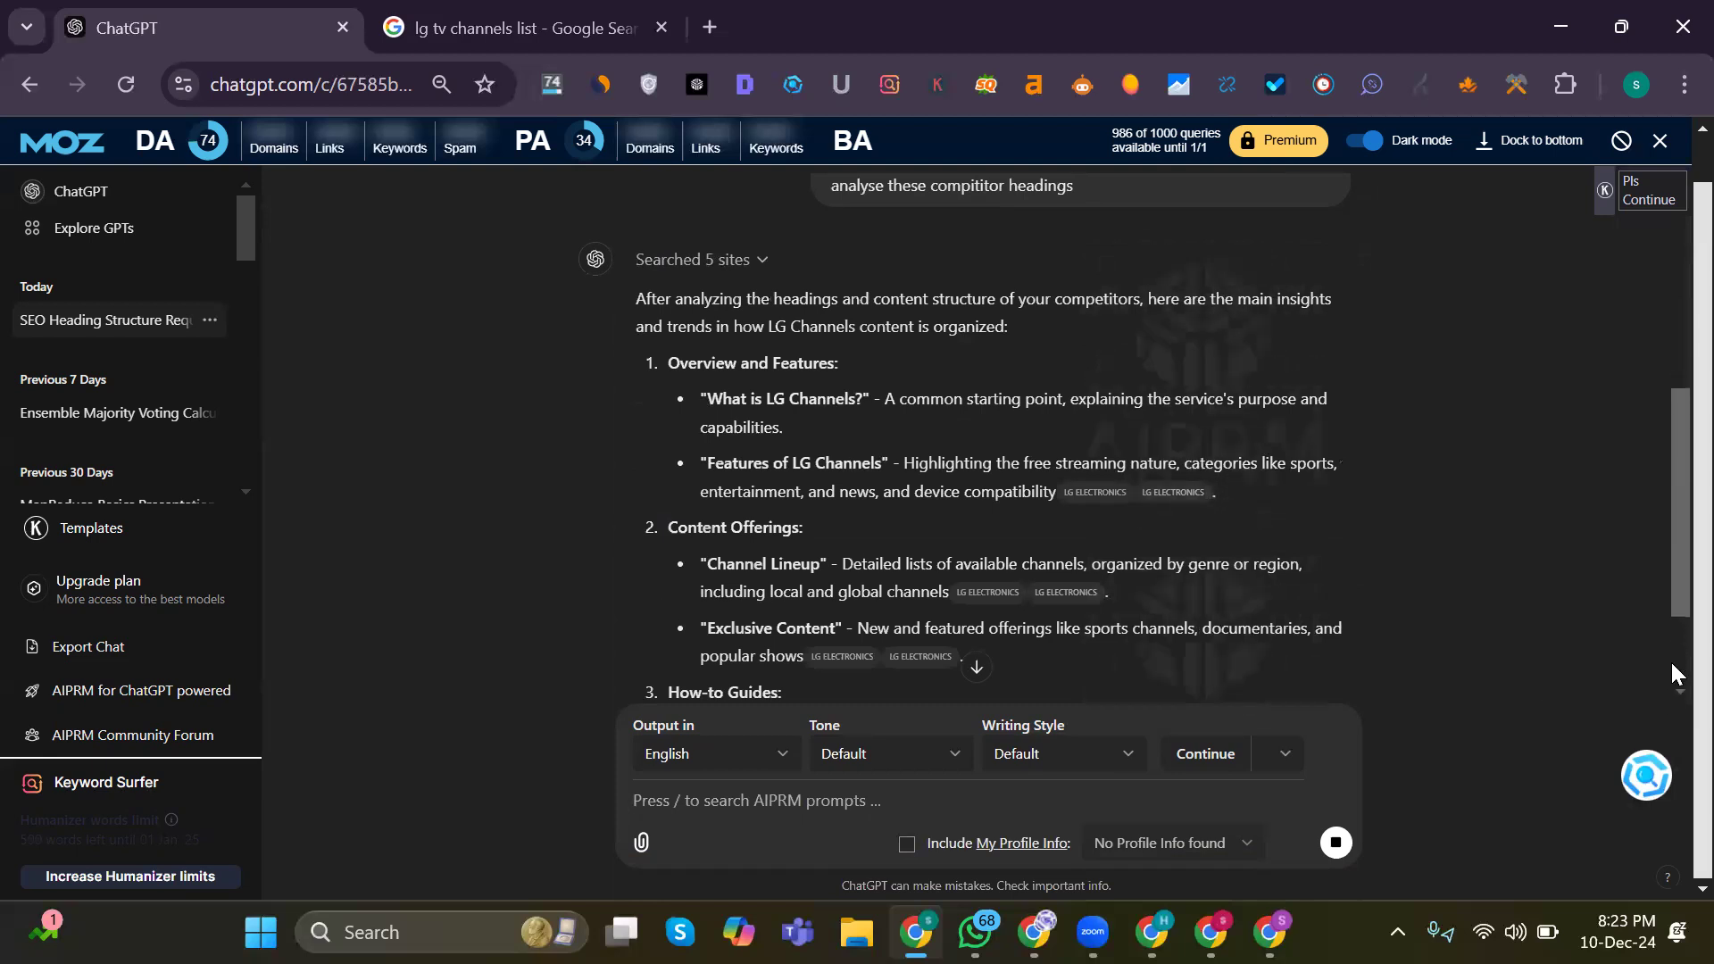
Step: Read through the competitor analysis and send a request to extract all the competitors' headings
scroll(1671, 669, "down", 3)
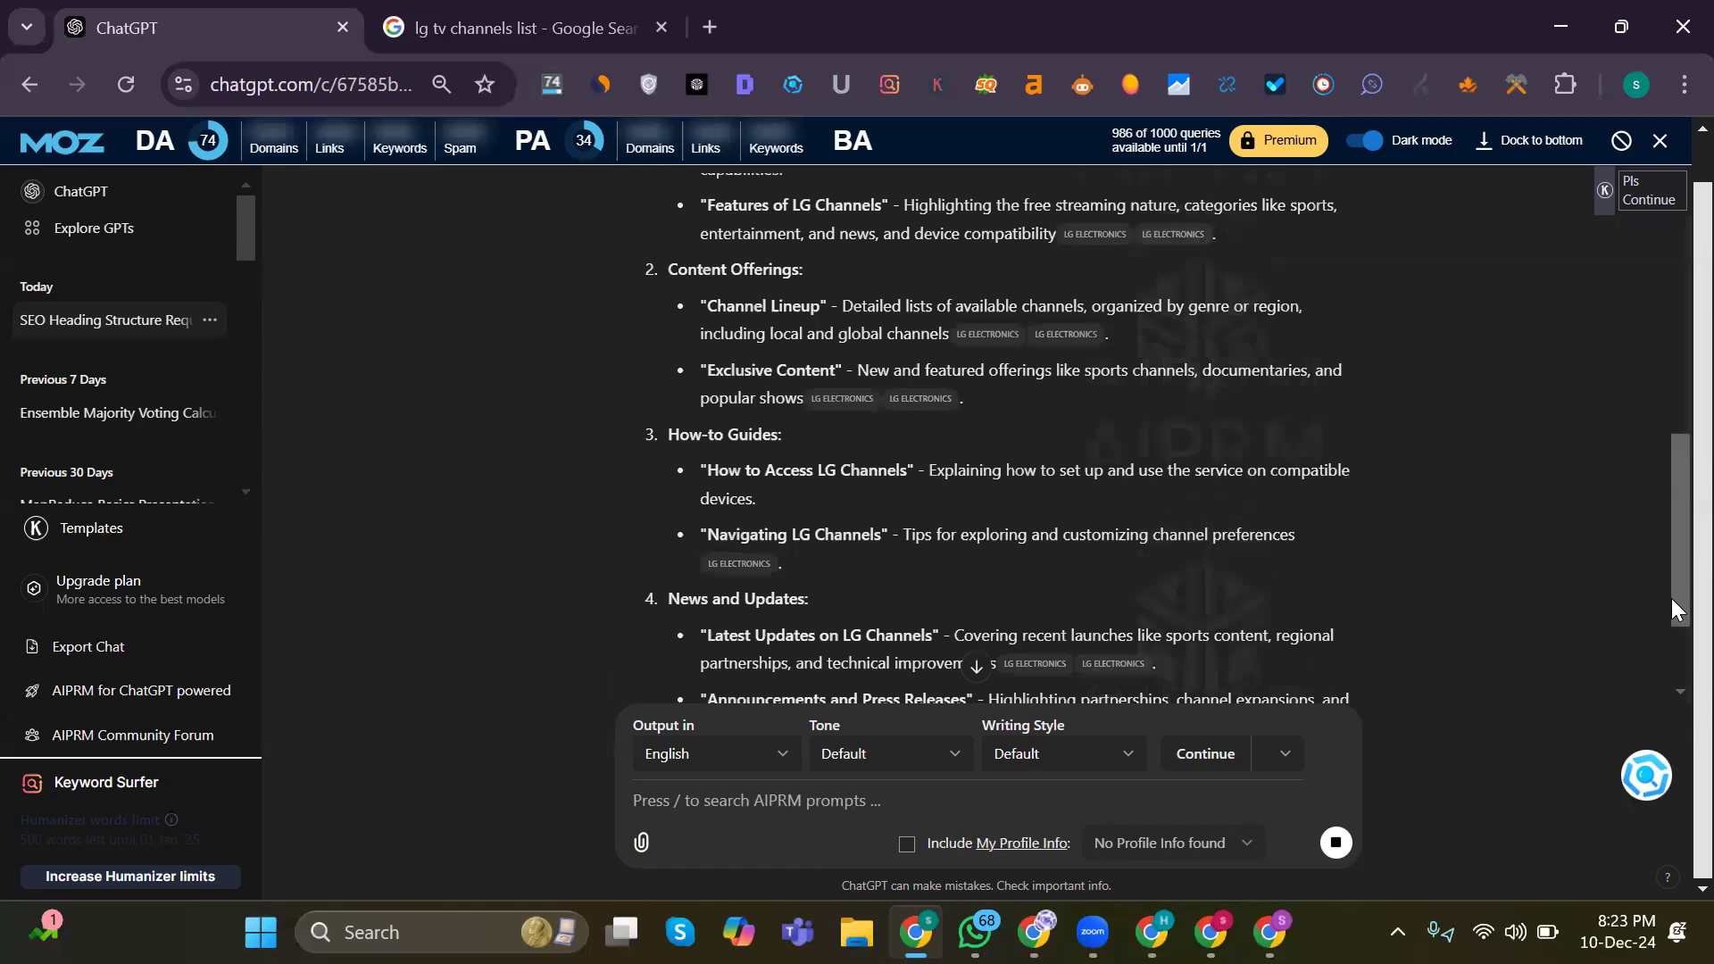
scroll(1671, 634, "down", 2)
scroll(1672, 657, "down", 1)
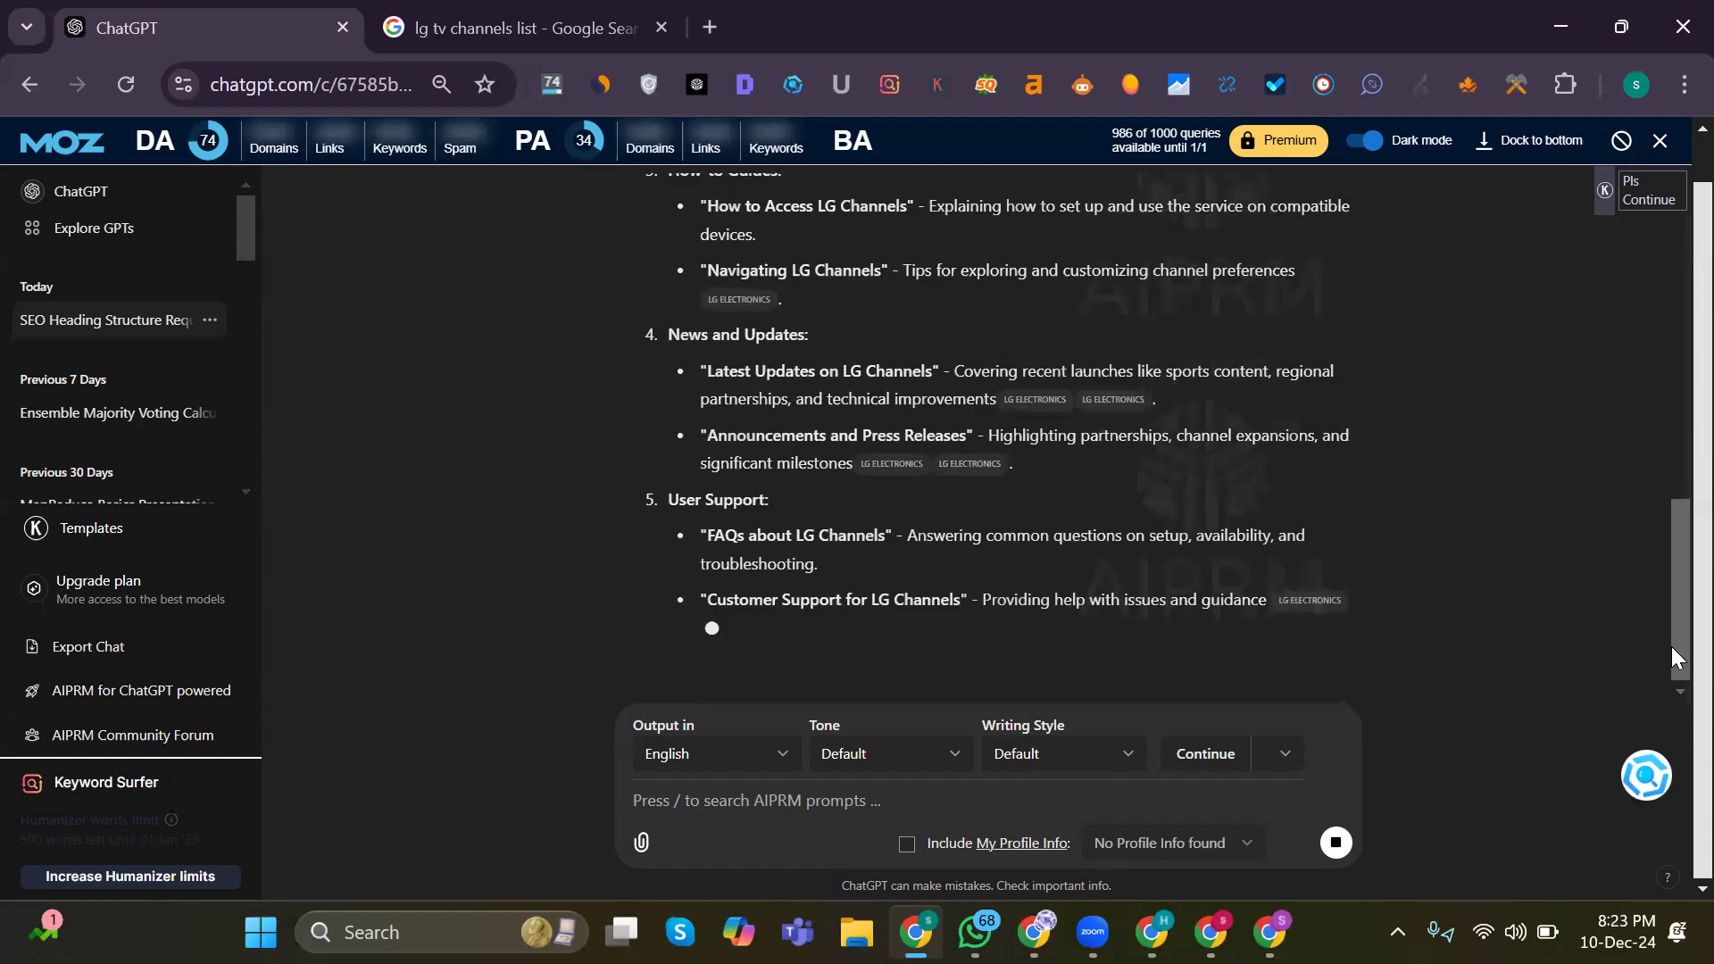
left_click_drag(1672, 646, 757, 799)
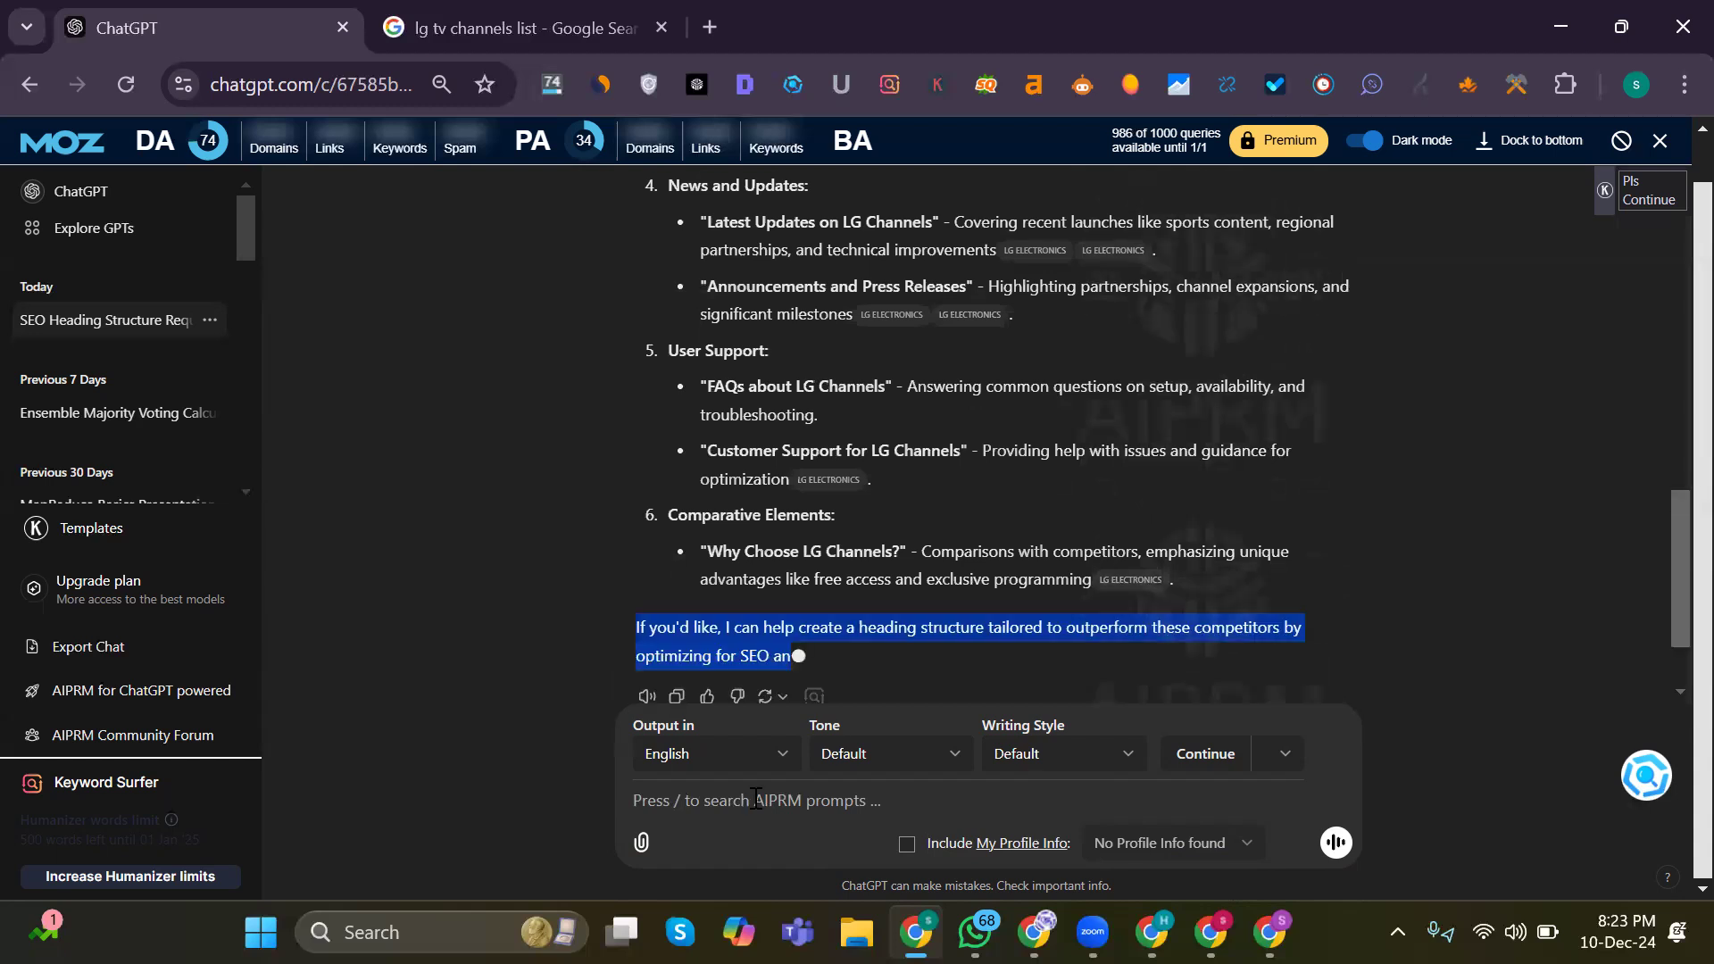
left_click(757, 799)
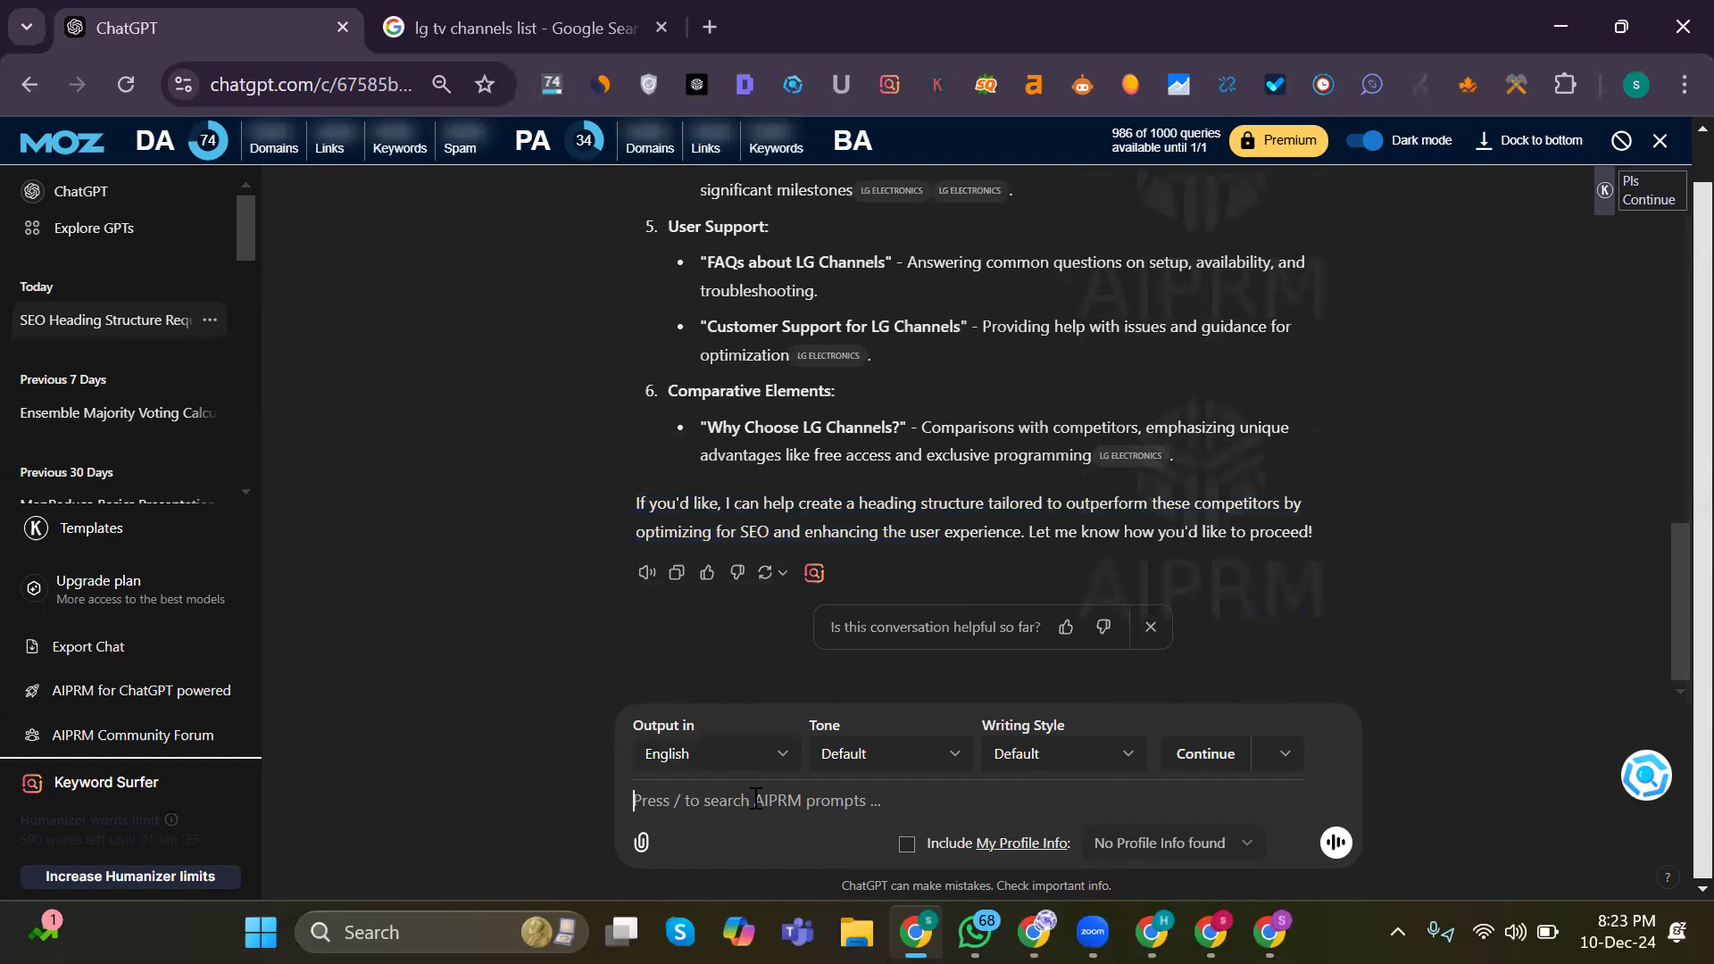
type("extract all compitit")
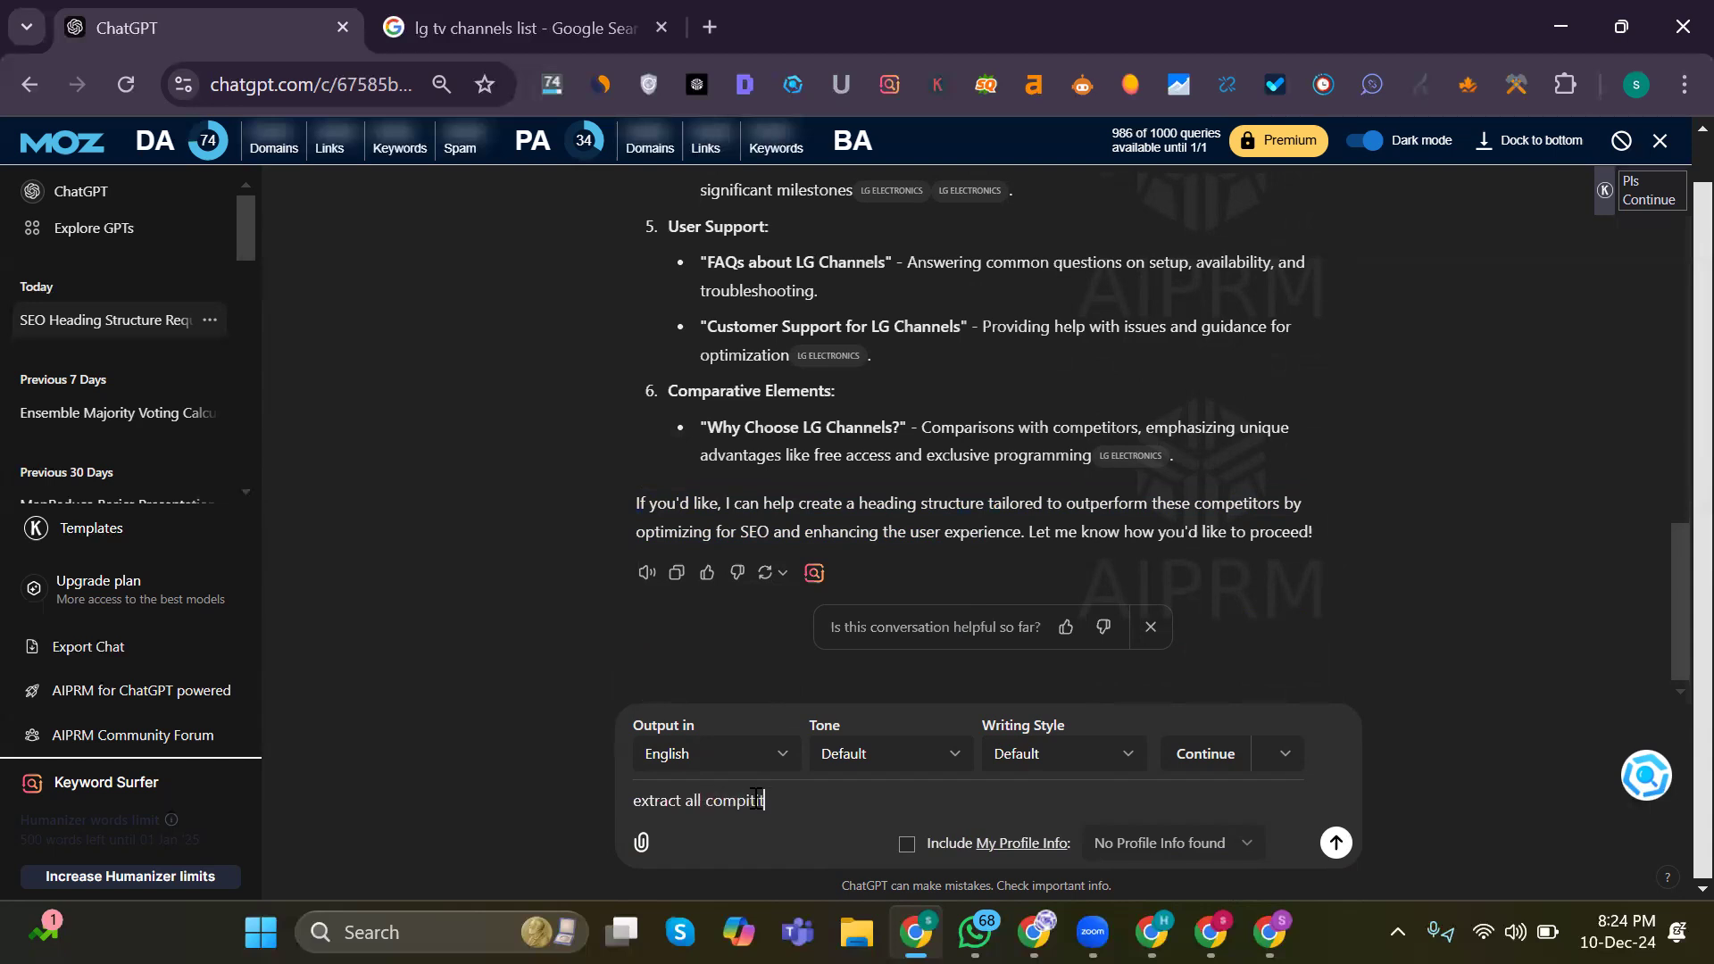
type("ors headinges")
key("Return")
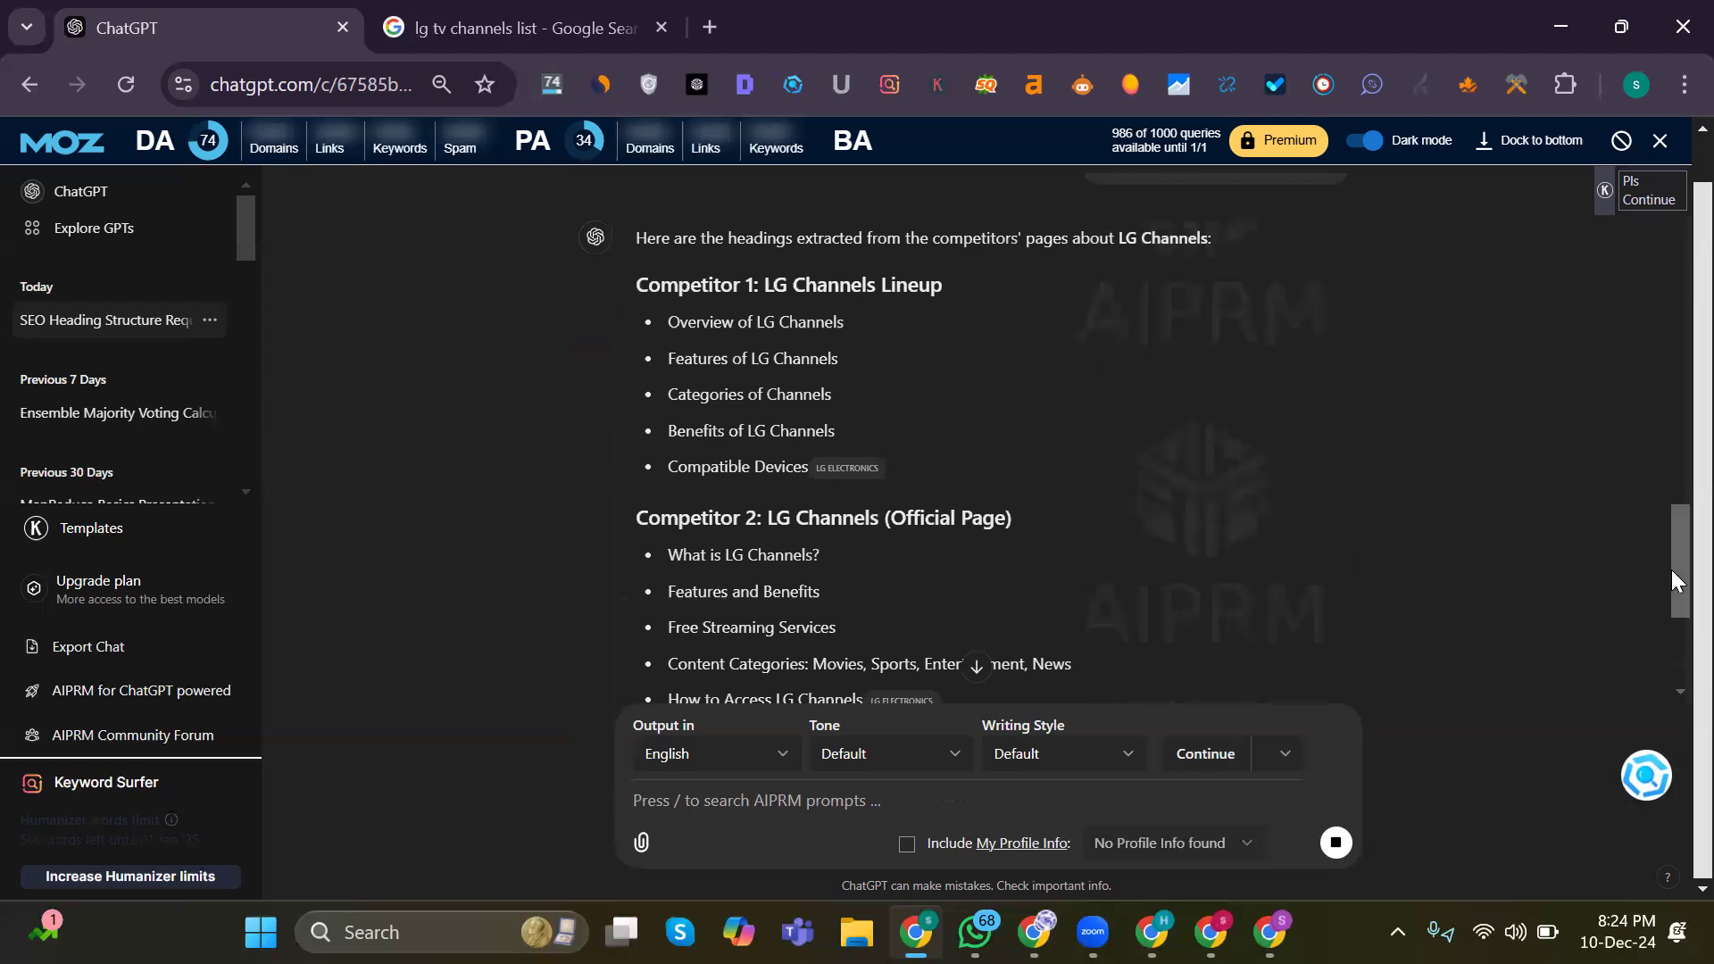
Step: Review the extracted headings, draft "main kw is lg tv channels list now now", and cut the draft to the clipboard
scroll(1671, 645, "down", 4)
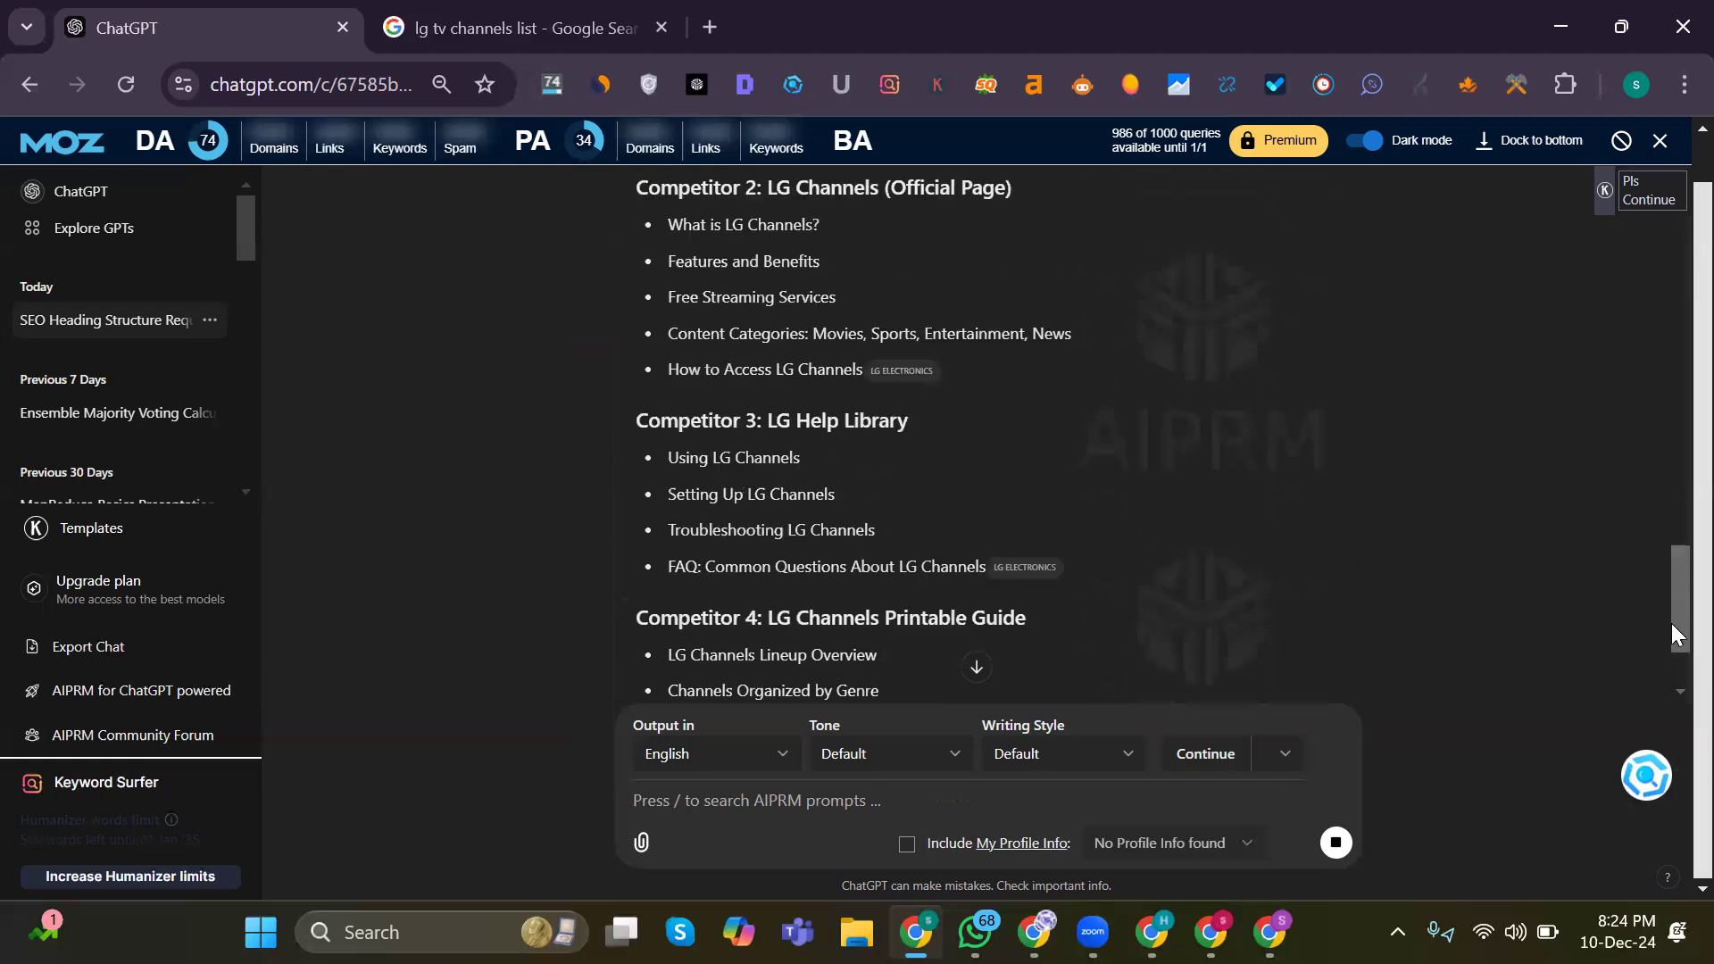
scroll(1671, 688, "down", 3)
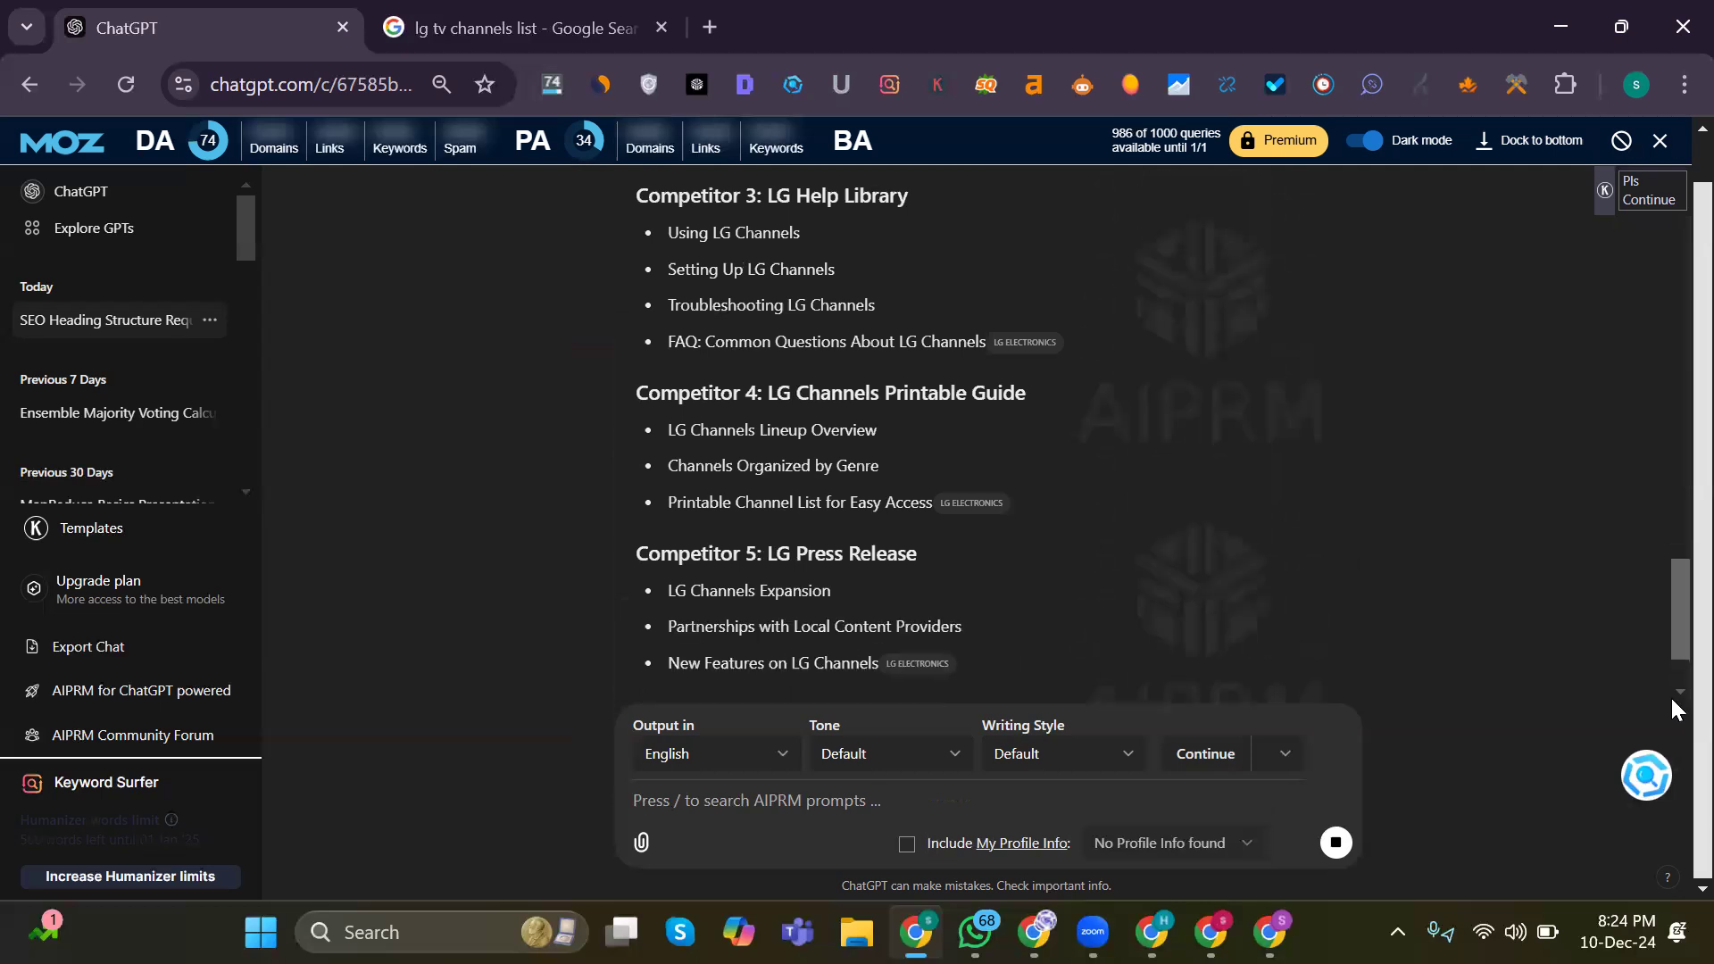
left_click_drag(1671, 638, 1671, 652)
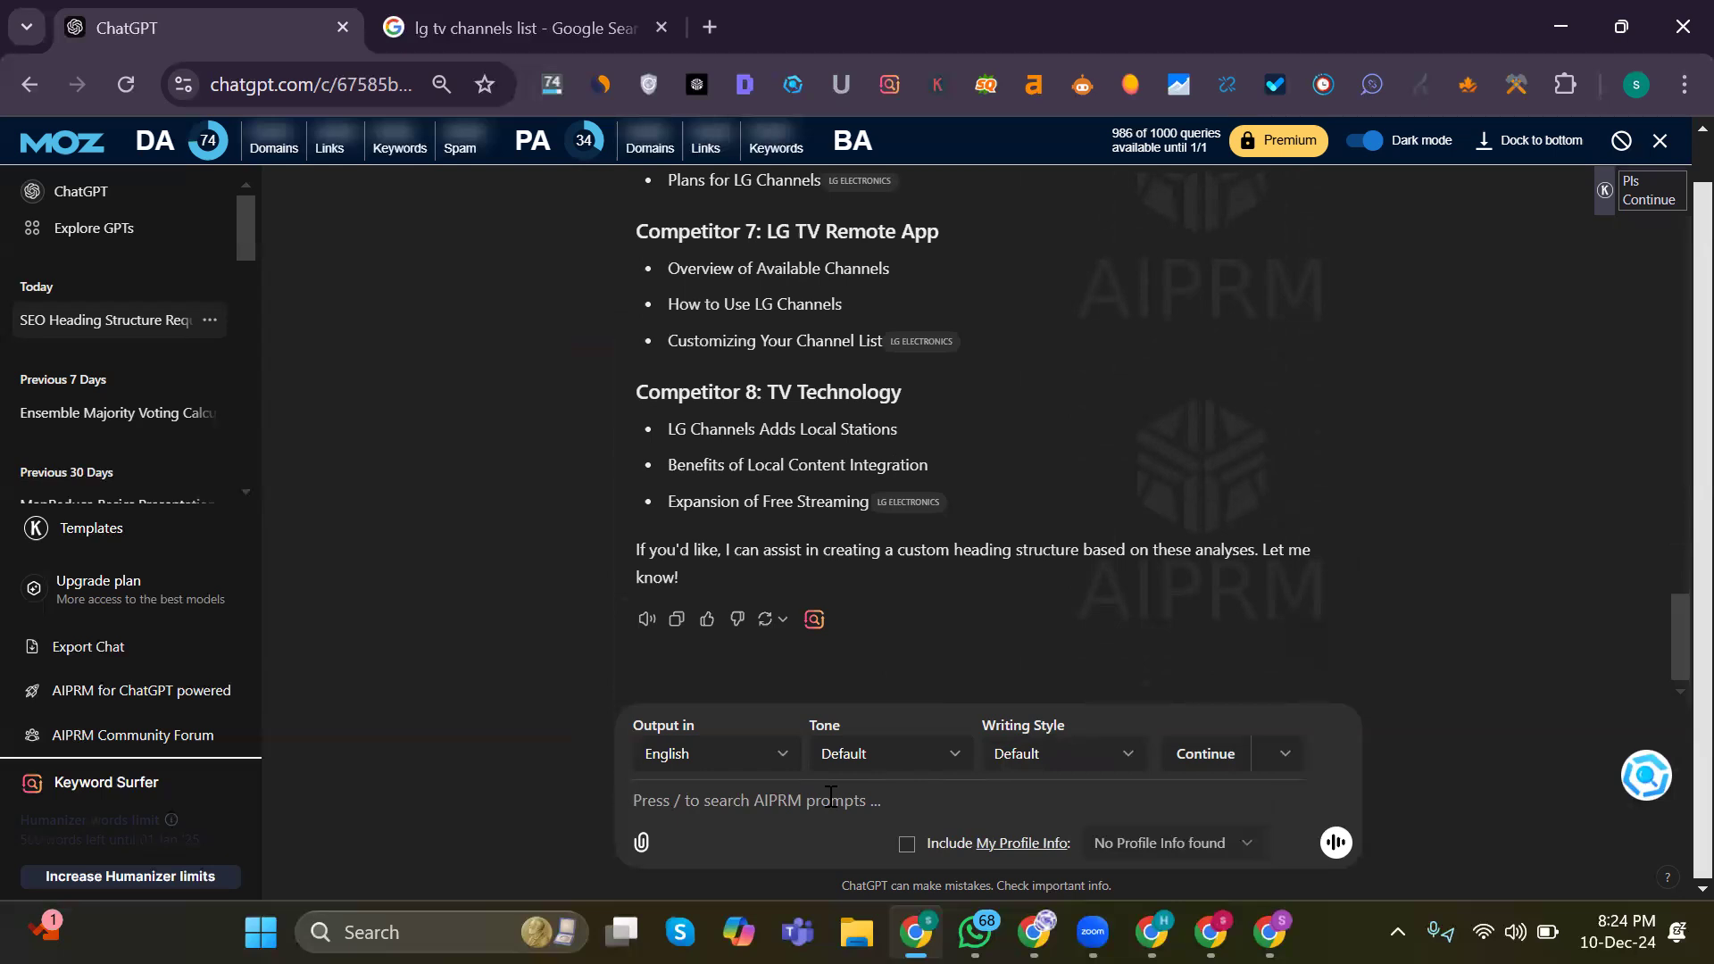
type("main kw is li")
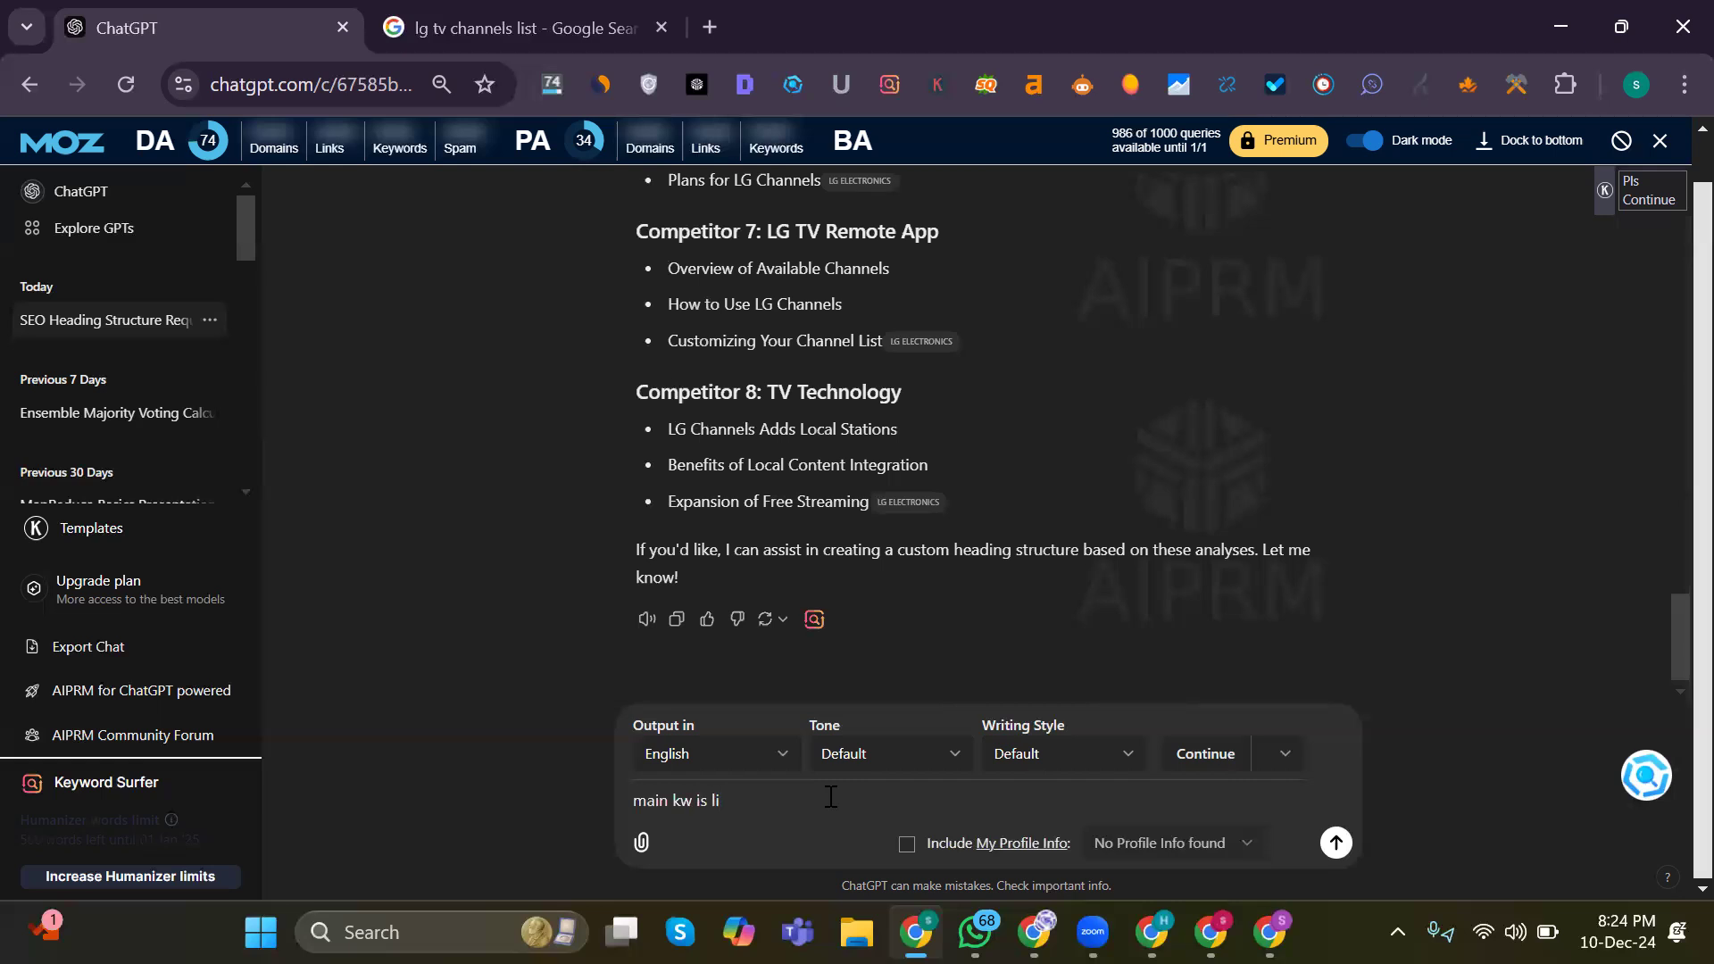
type(" tv ")
type("chan")
type("nel")
type(" lis")
type("t")
type("s")
left_click(859, 806)
type("now now")
triple_click(892, 801)
key("ctrl+c")
key("BackSpace")
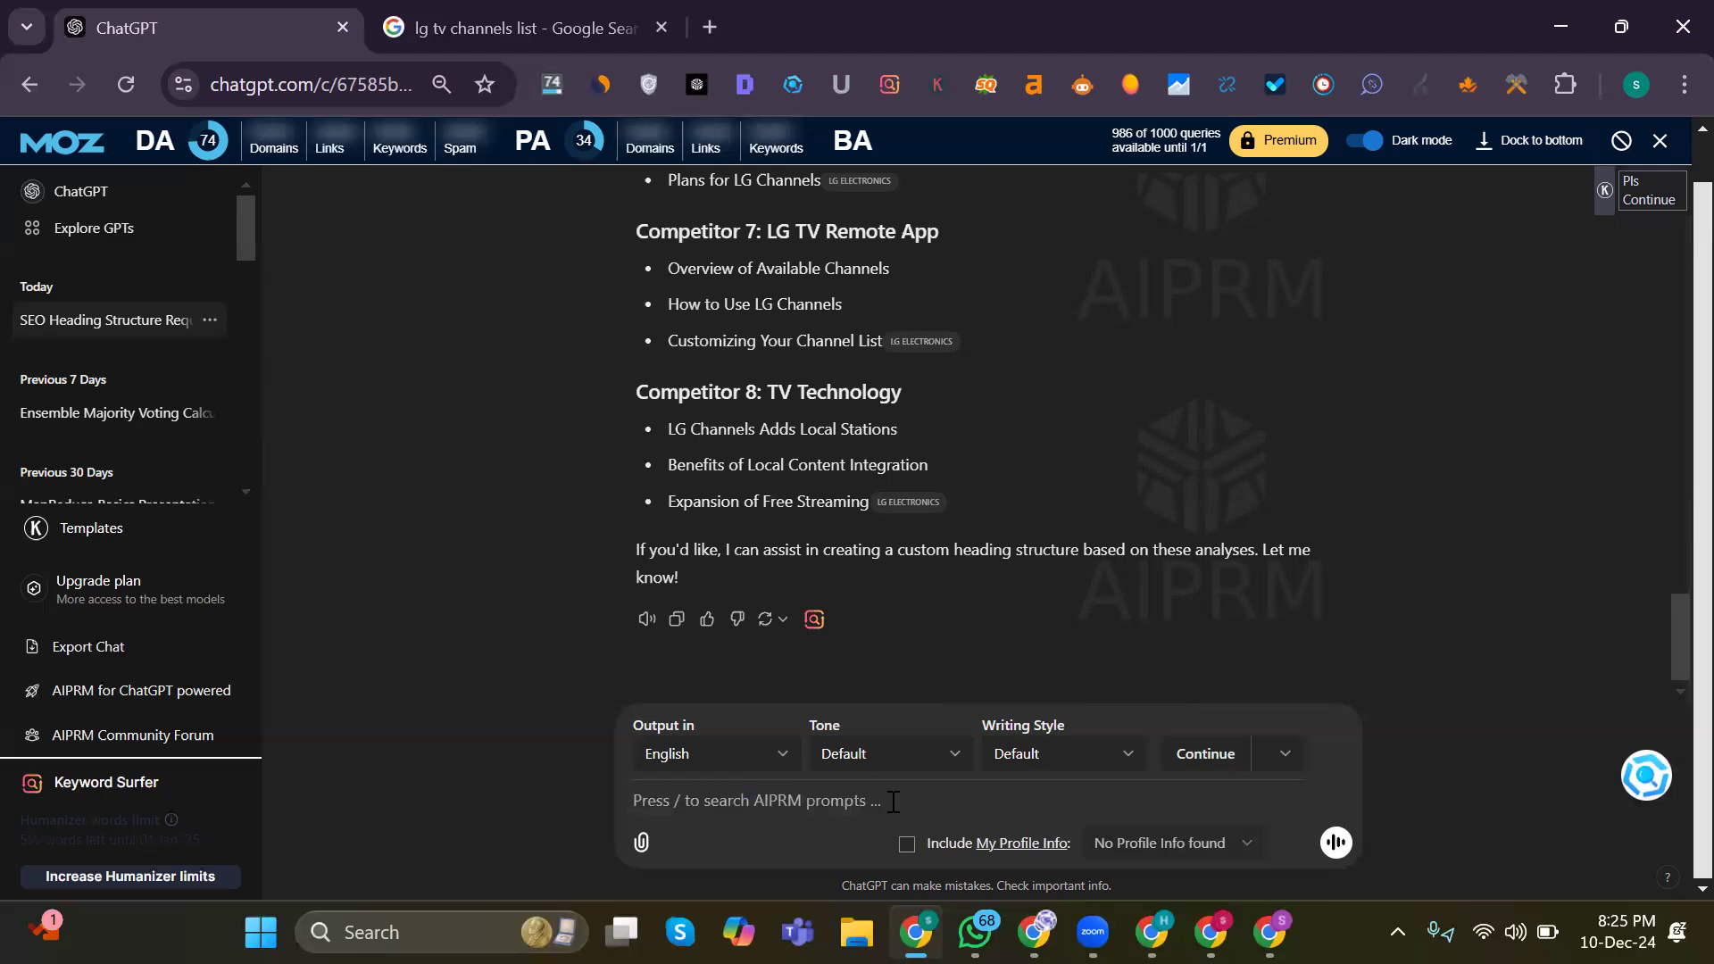
Step: Ask ChatGPT whether anything more is needed for these headings
type("any")
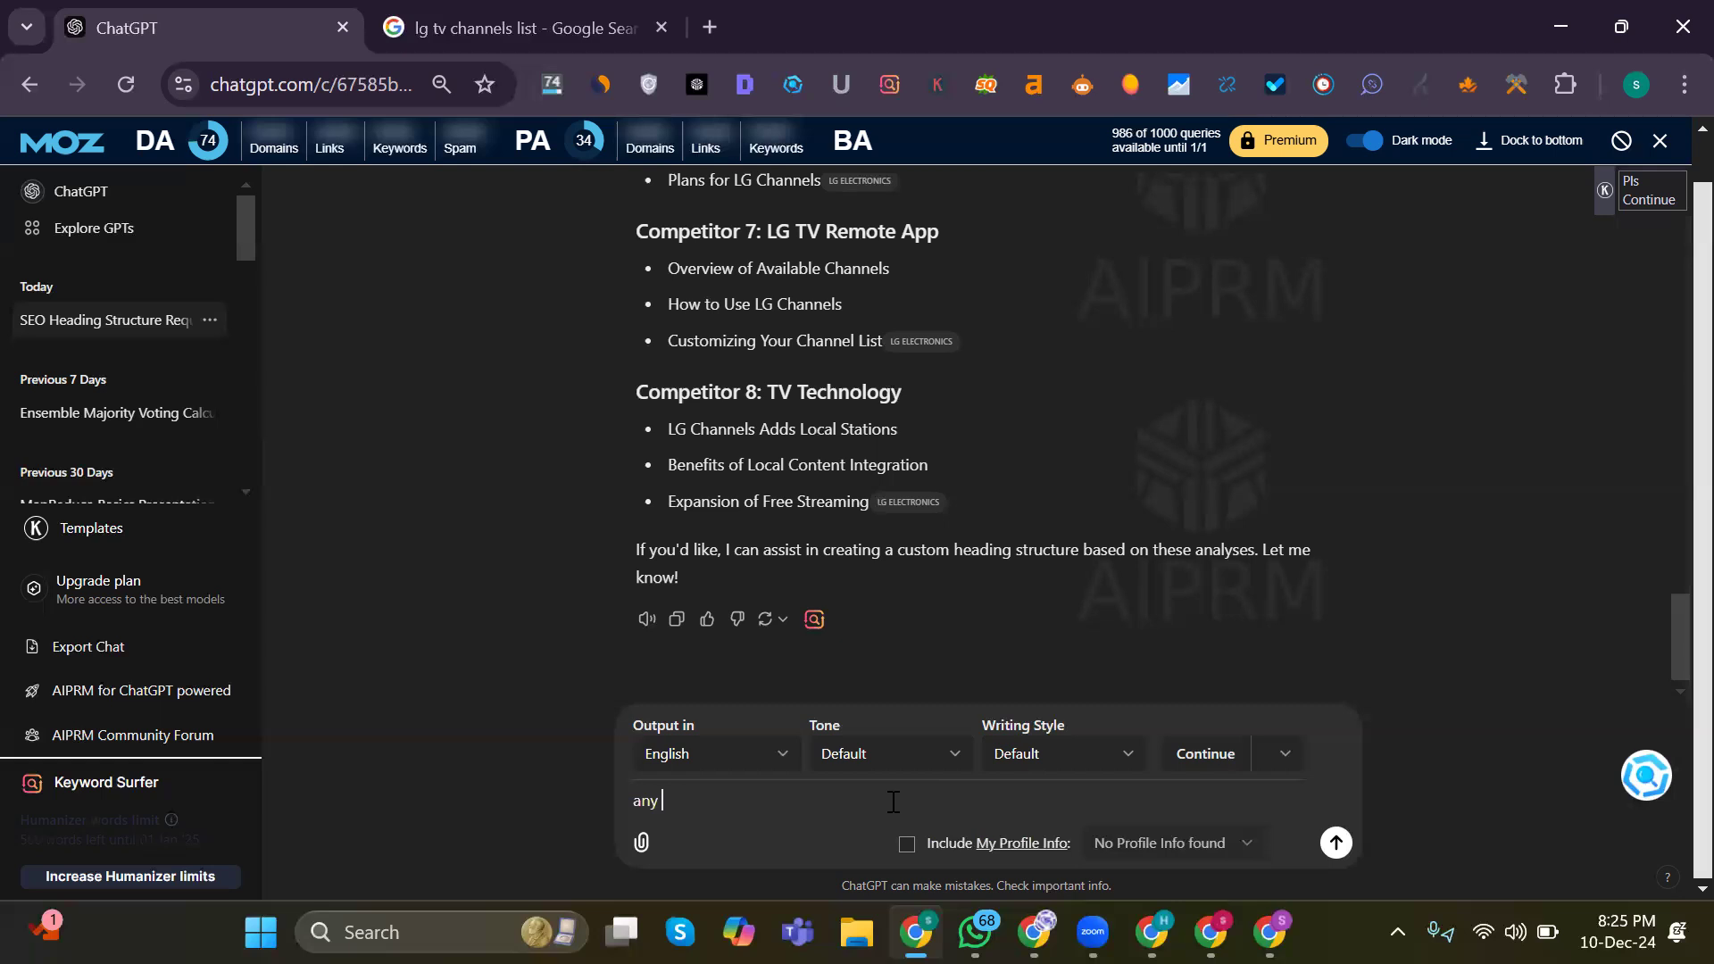
type(" thing")
type("more need thing t")
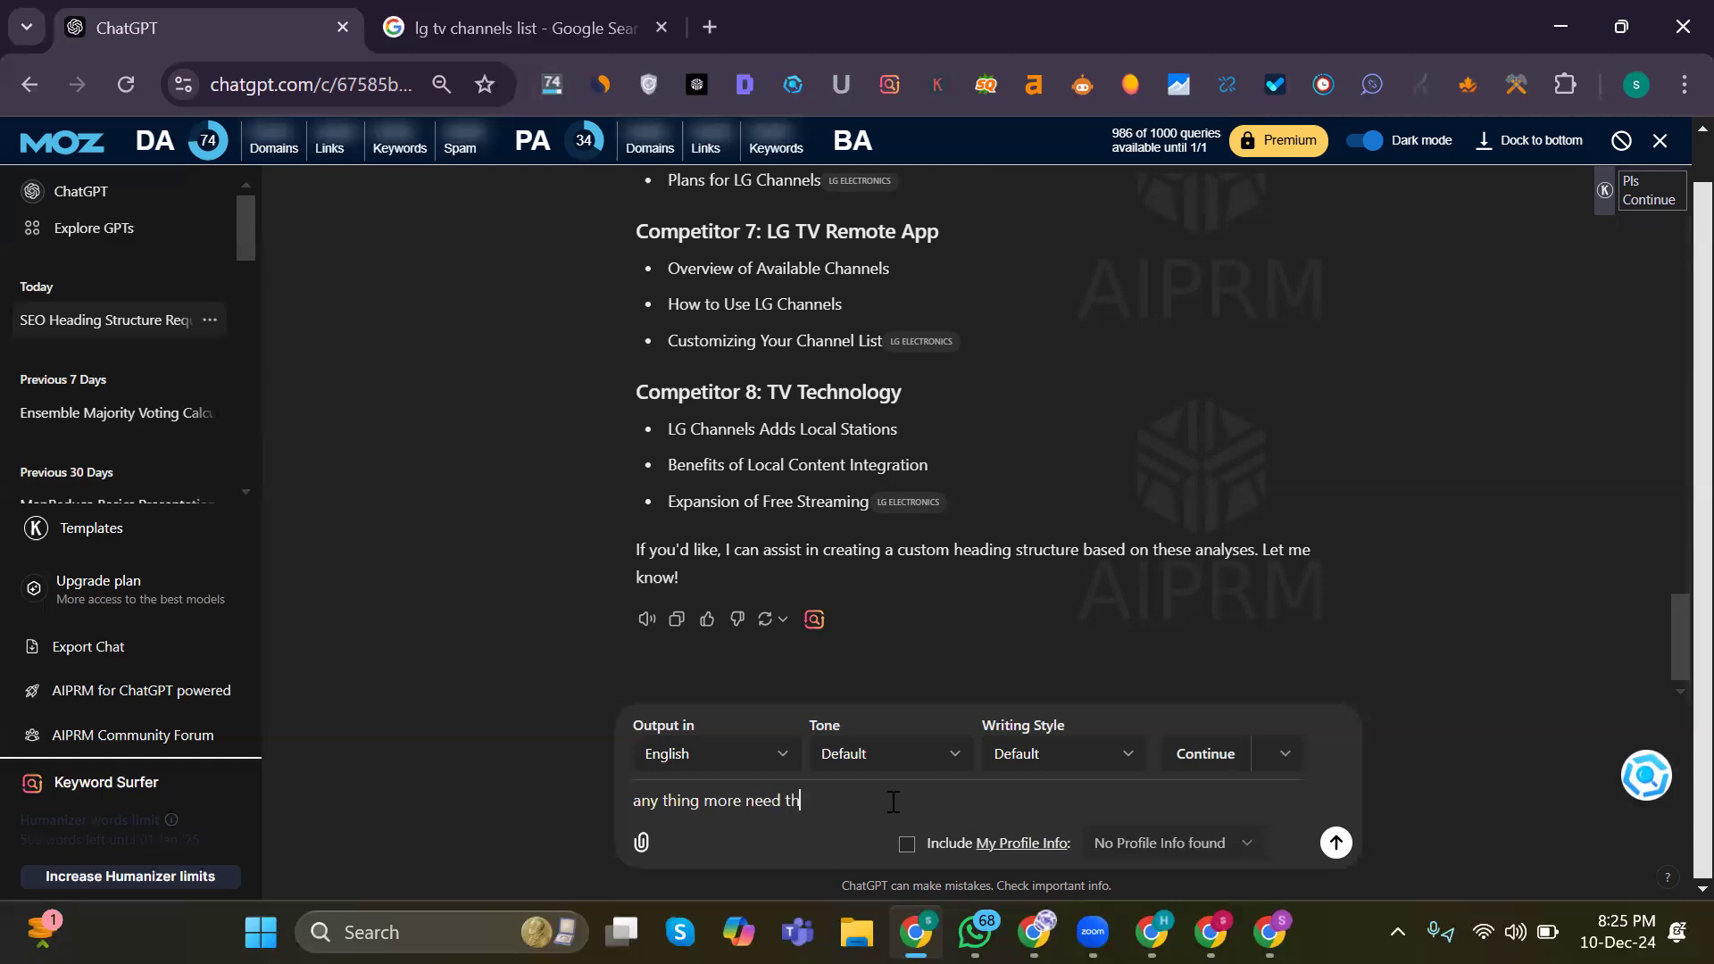
type("h")
type("hese heading")
key("Return")
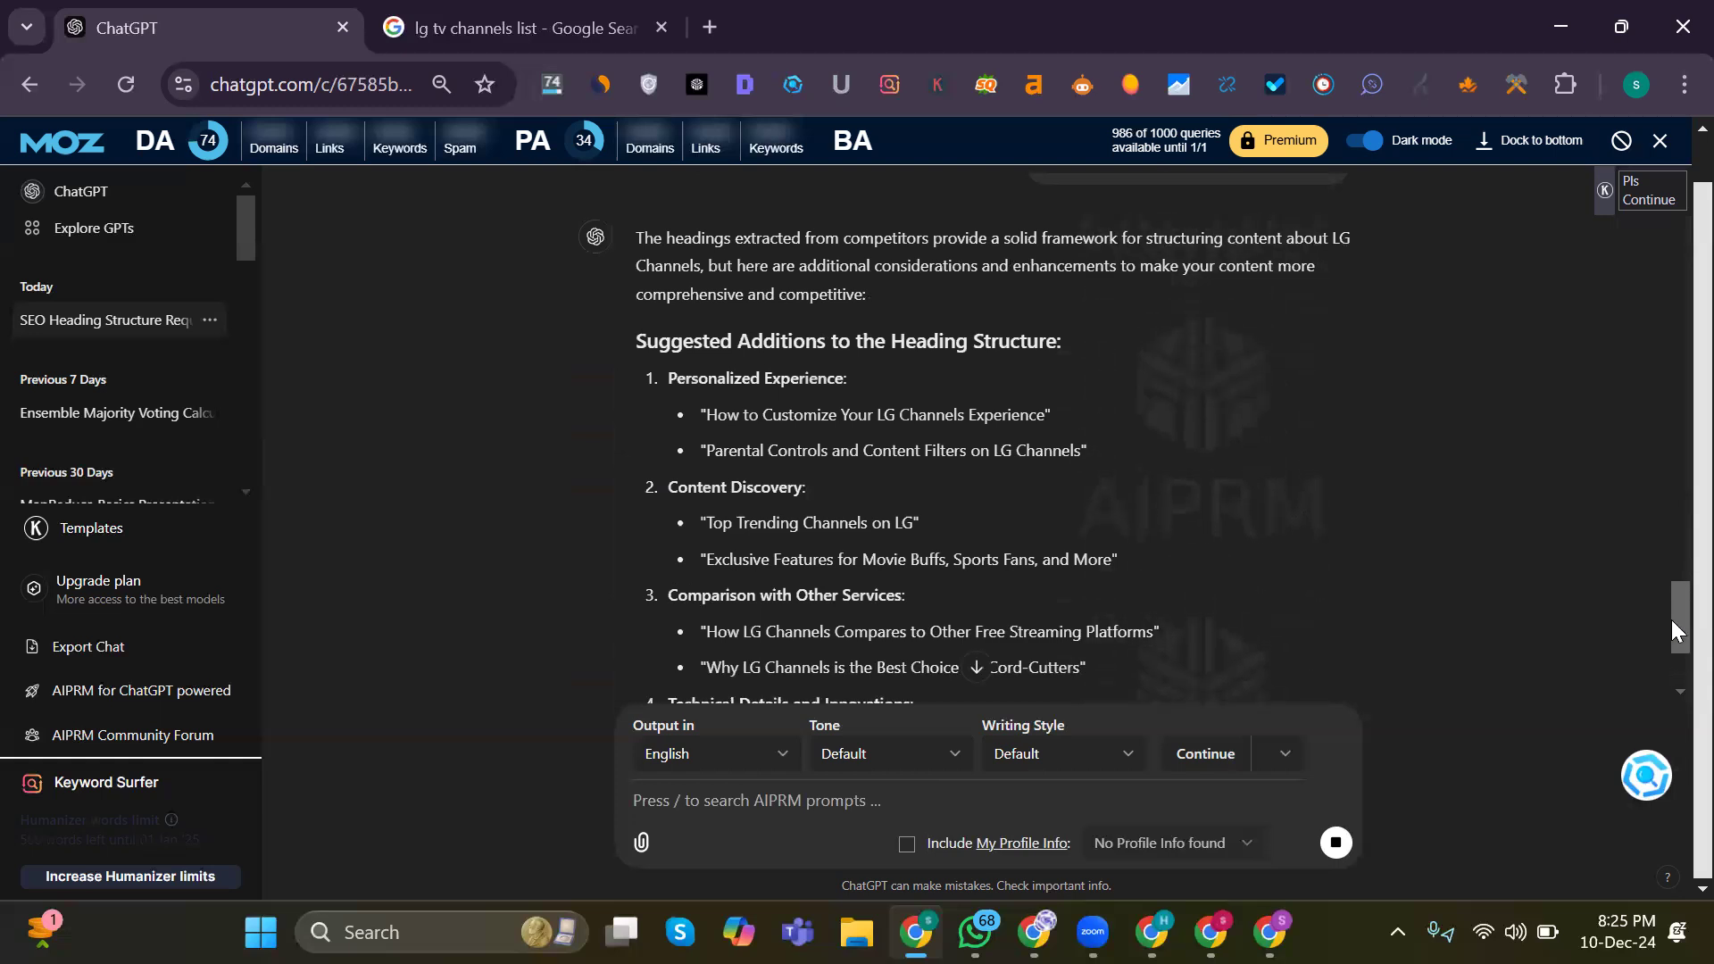
Step: Paste the copied main-keyword text into a new message and append "create heading for articles cover all aspects"
scroll(1670, 709, "down", 4)
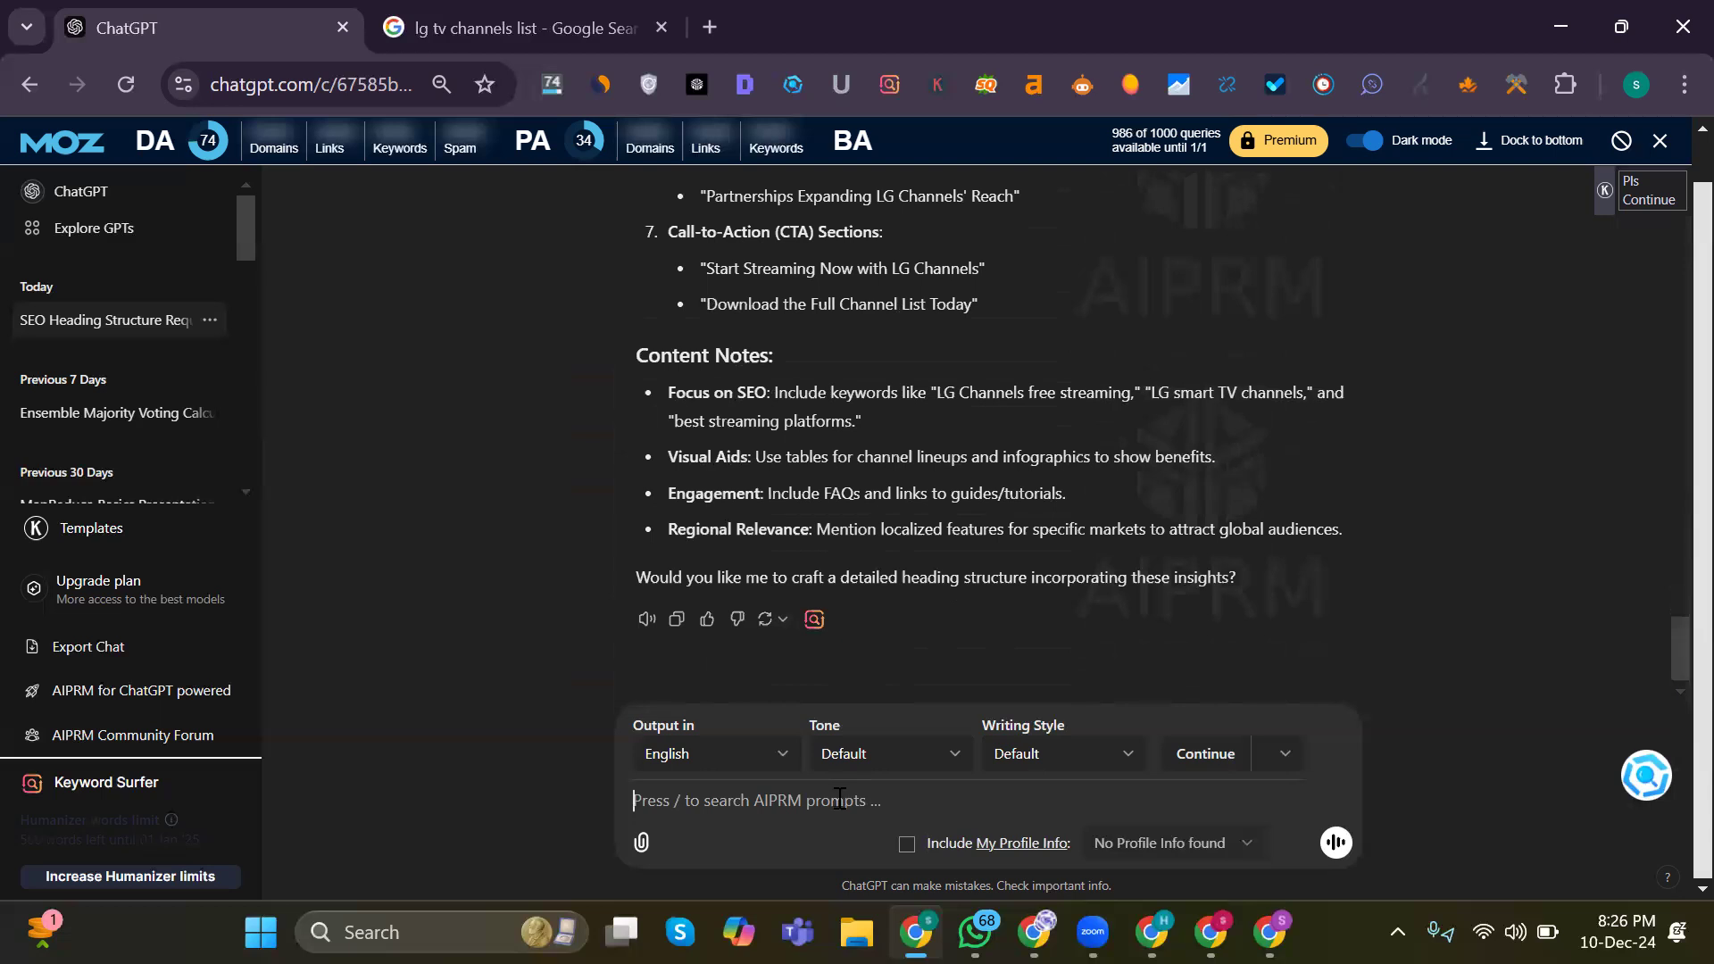
key("ctrl+v")
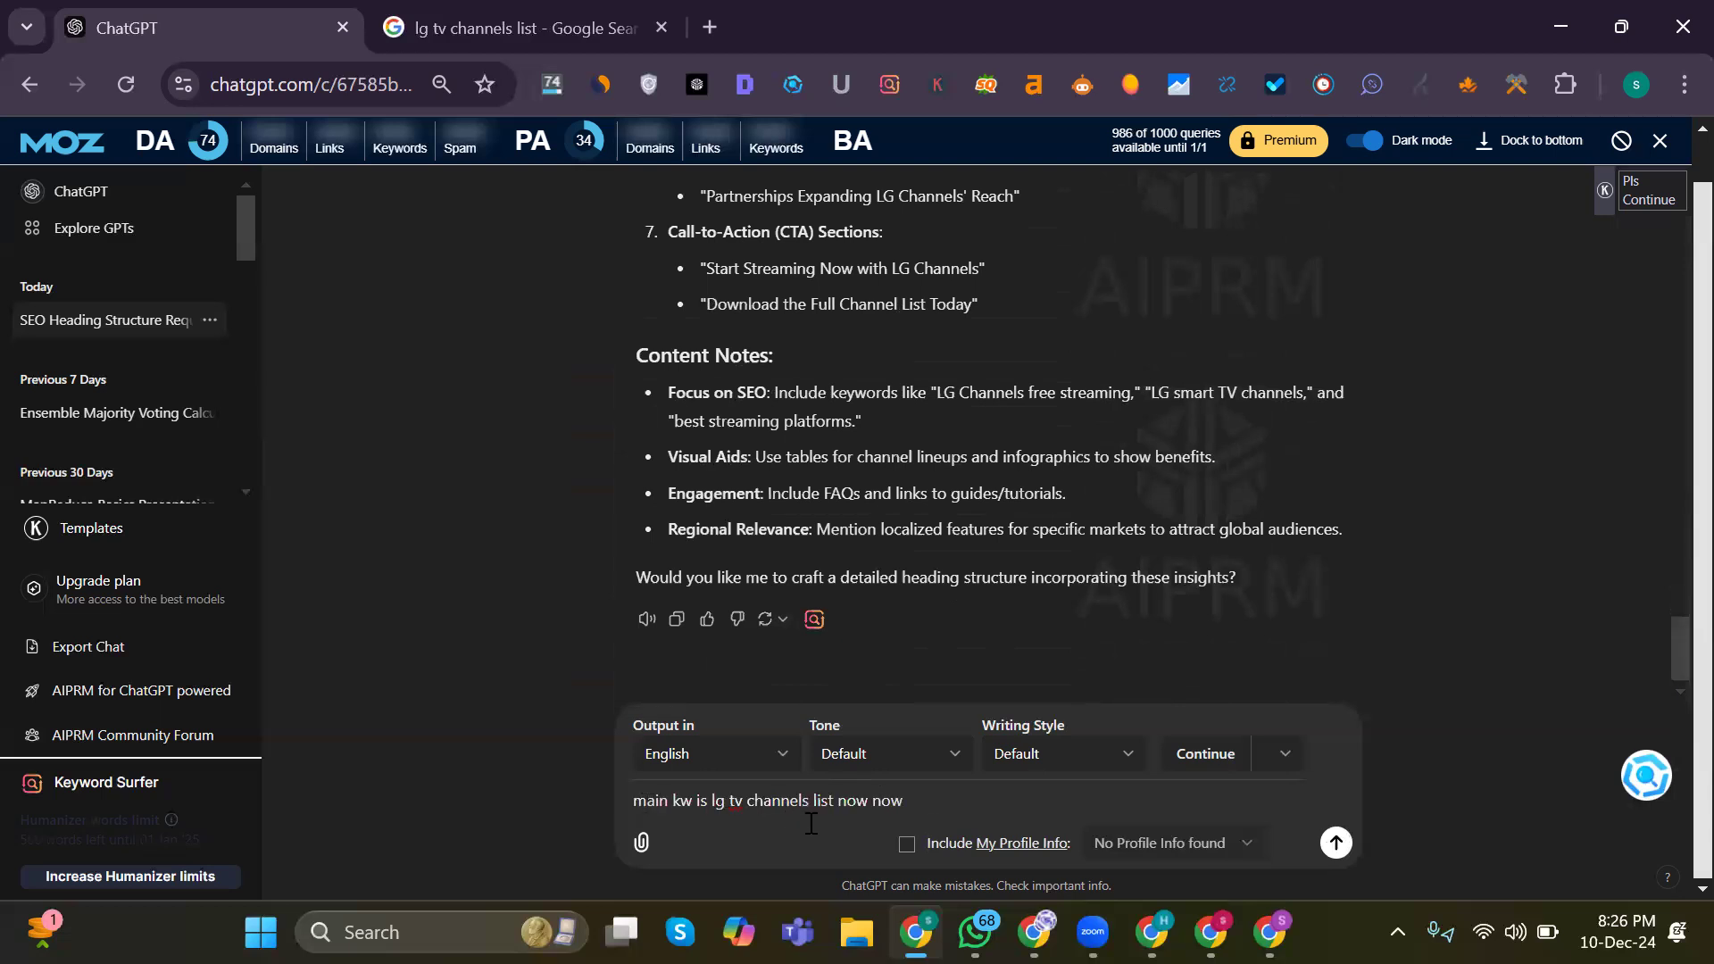
type("create heading for articles cover all aspects")
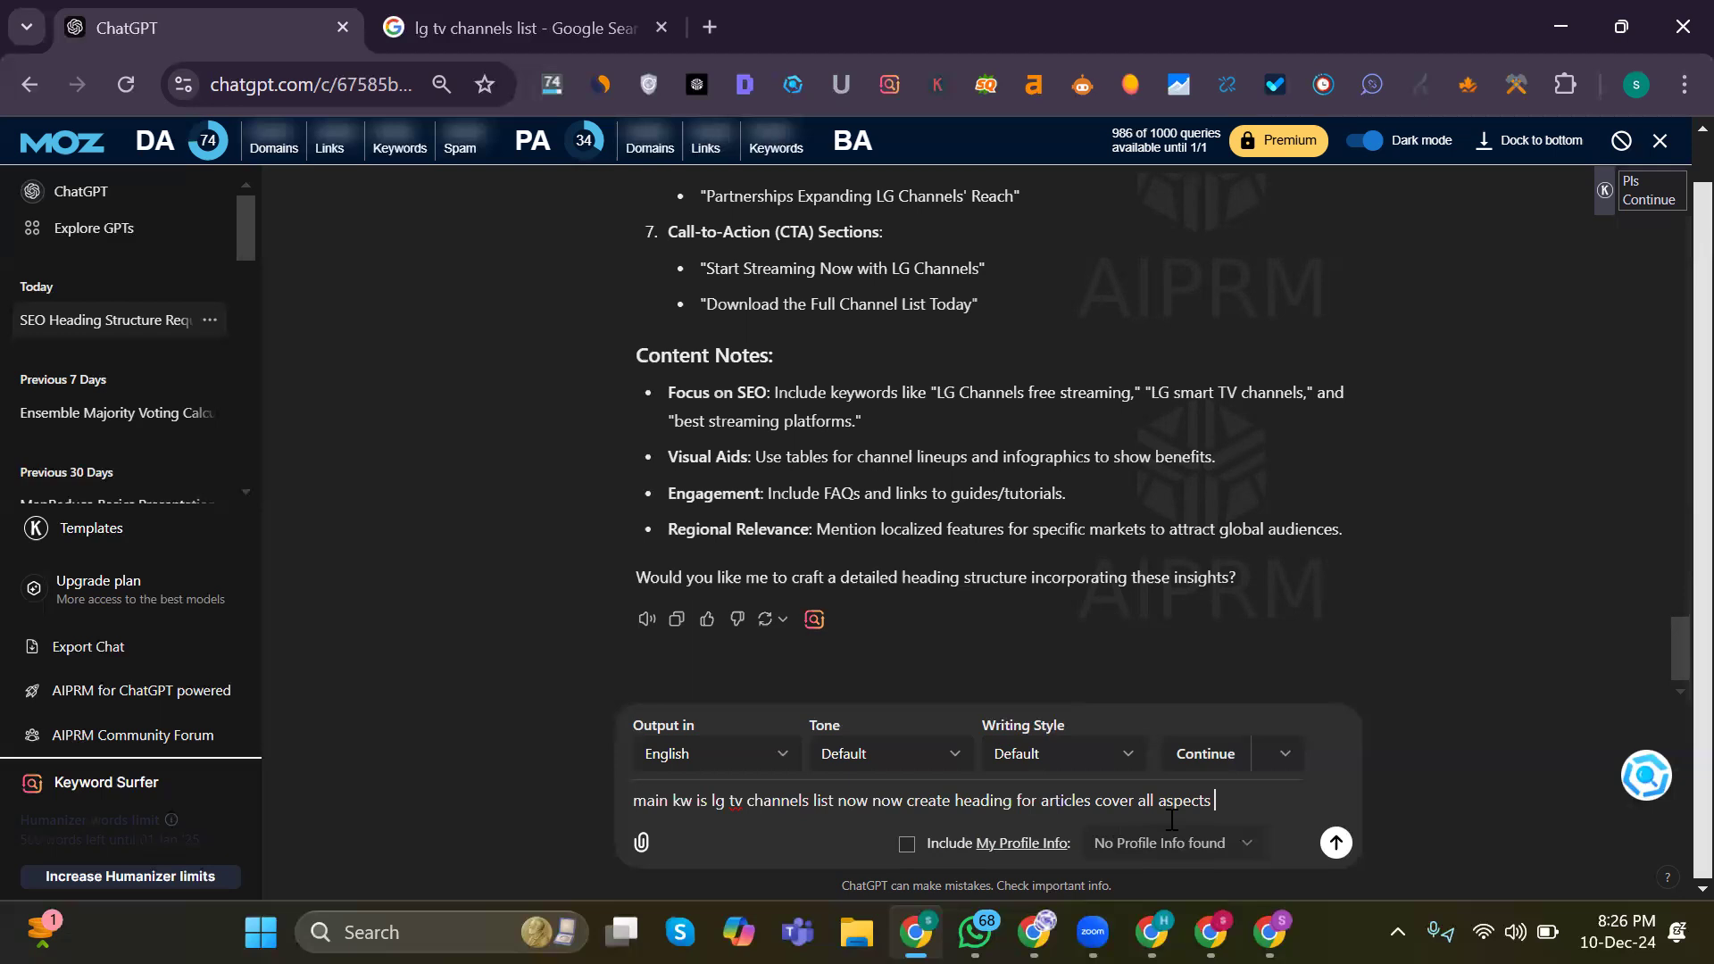
type("s")
key("BackSpace")
Step: Continue the prompt with "heading should be cover all informations use main and its secondary"
type("heading should")
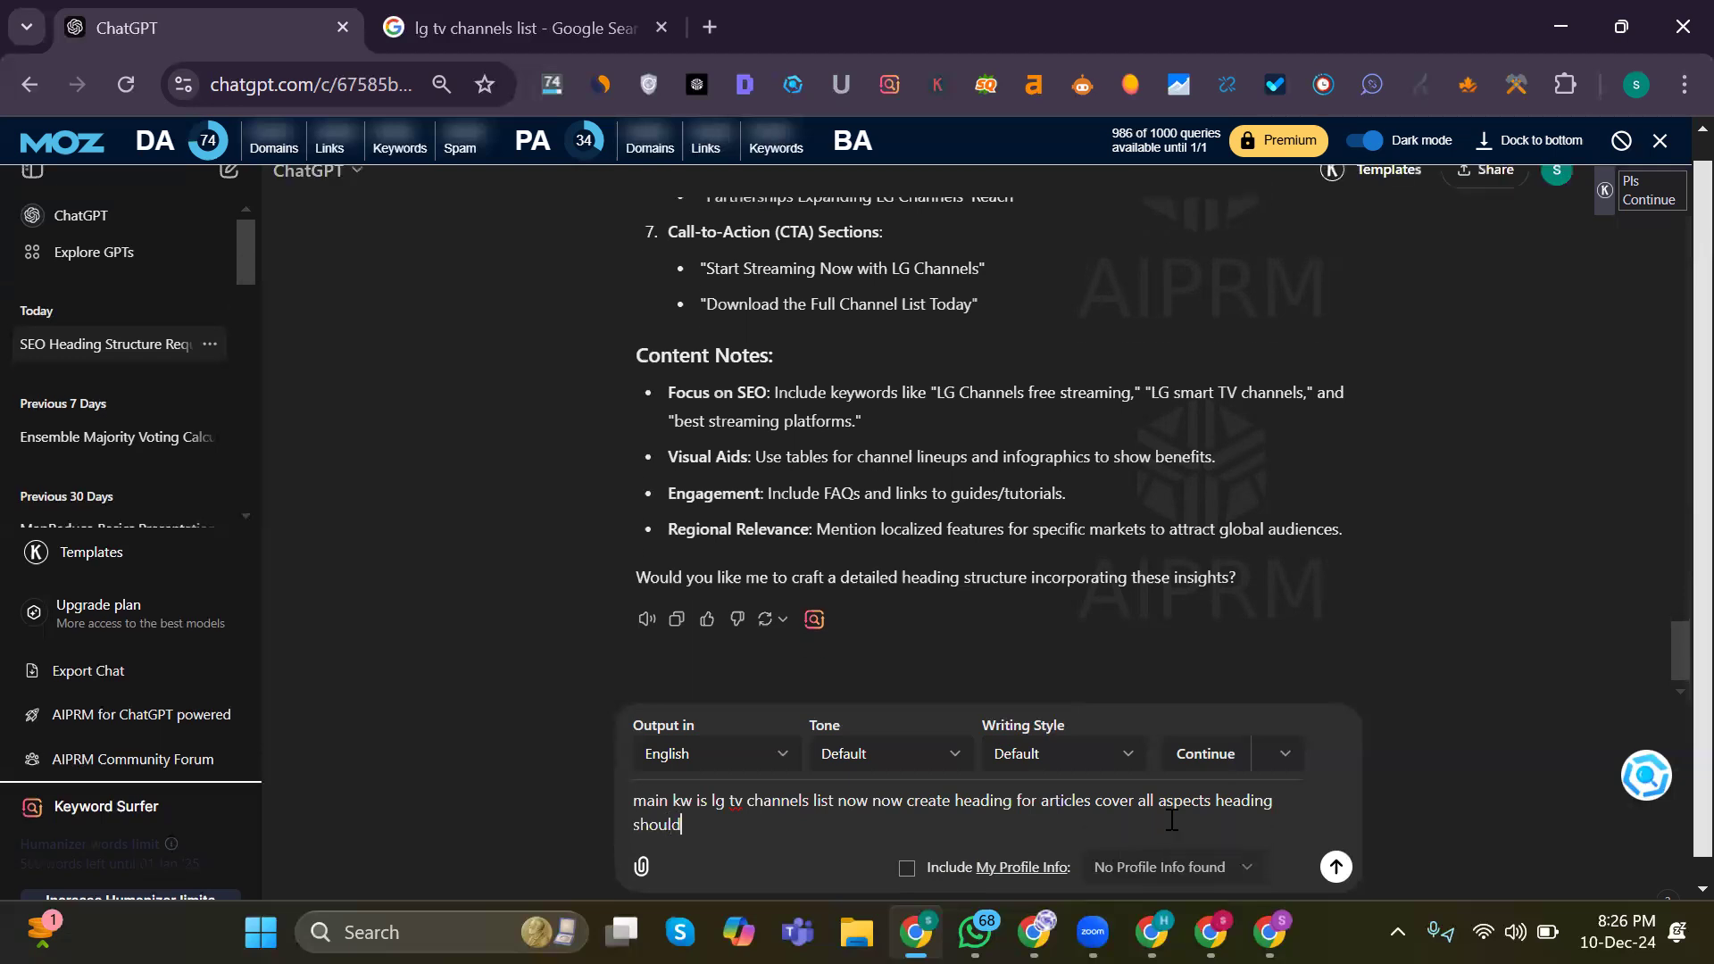
type(" be cover all c")
key("BackSpace")
type("informa")
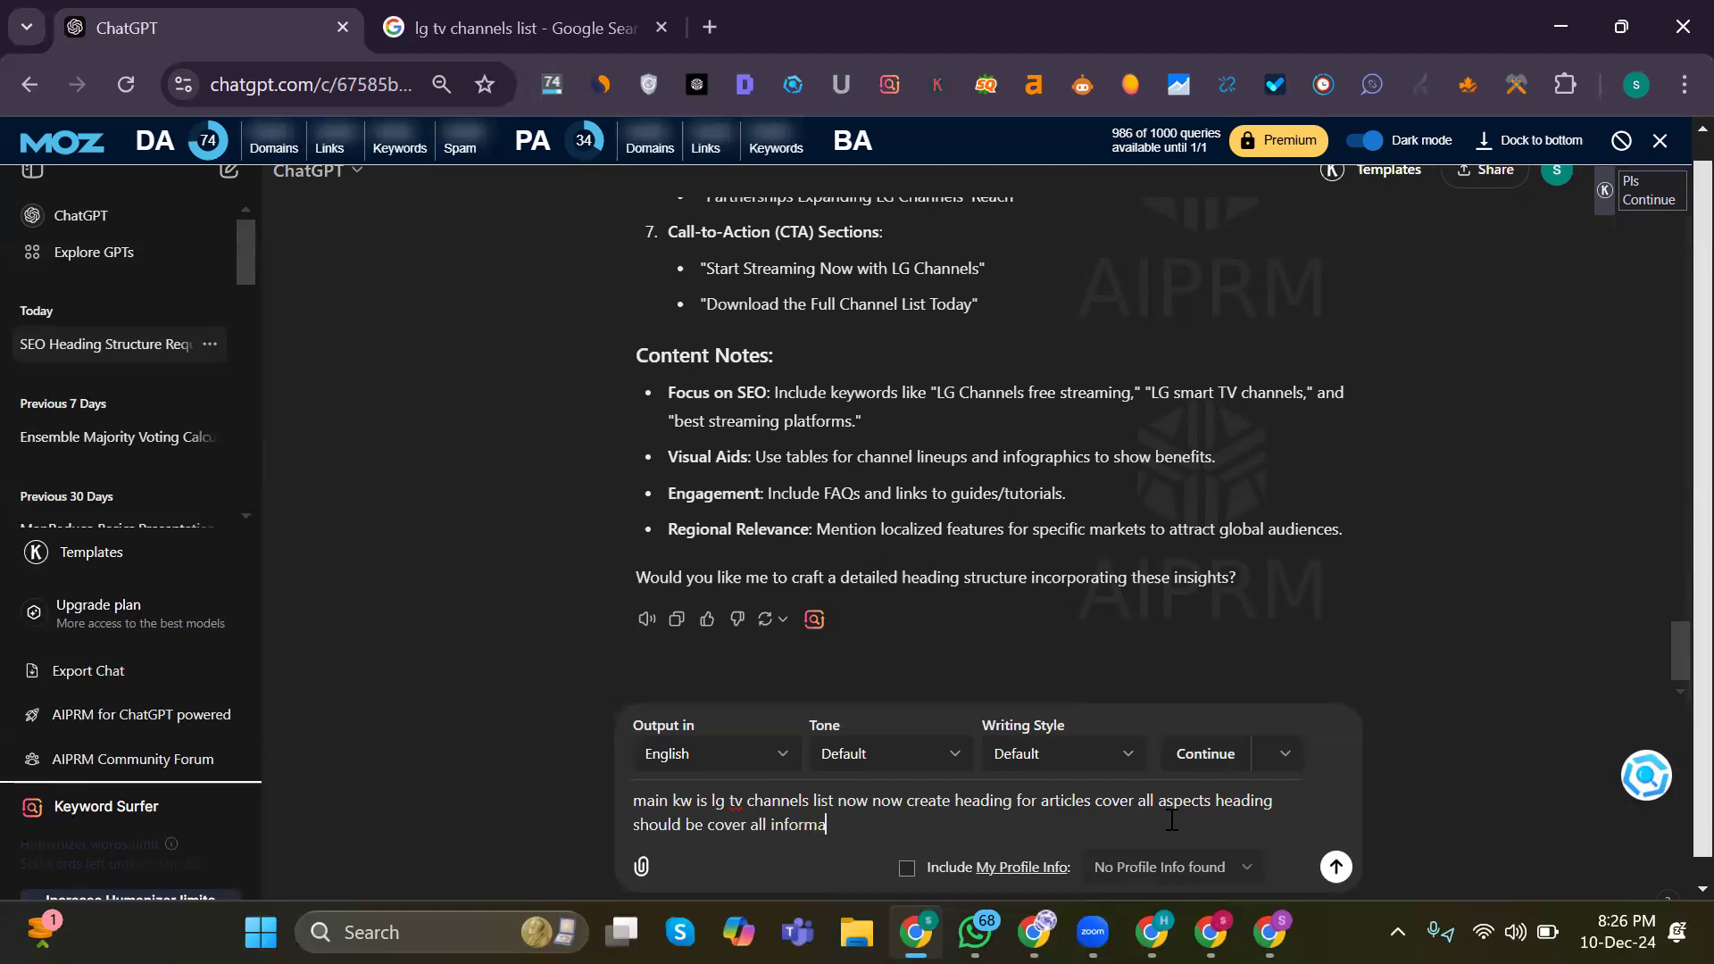
type("tions us")
key("BackSpace")
type("se main and its seconf")
key("BackSpace")
type("dary")
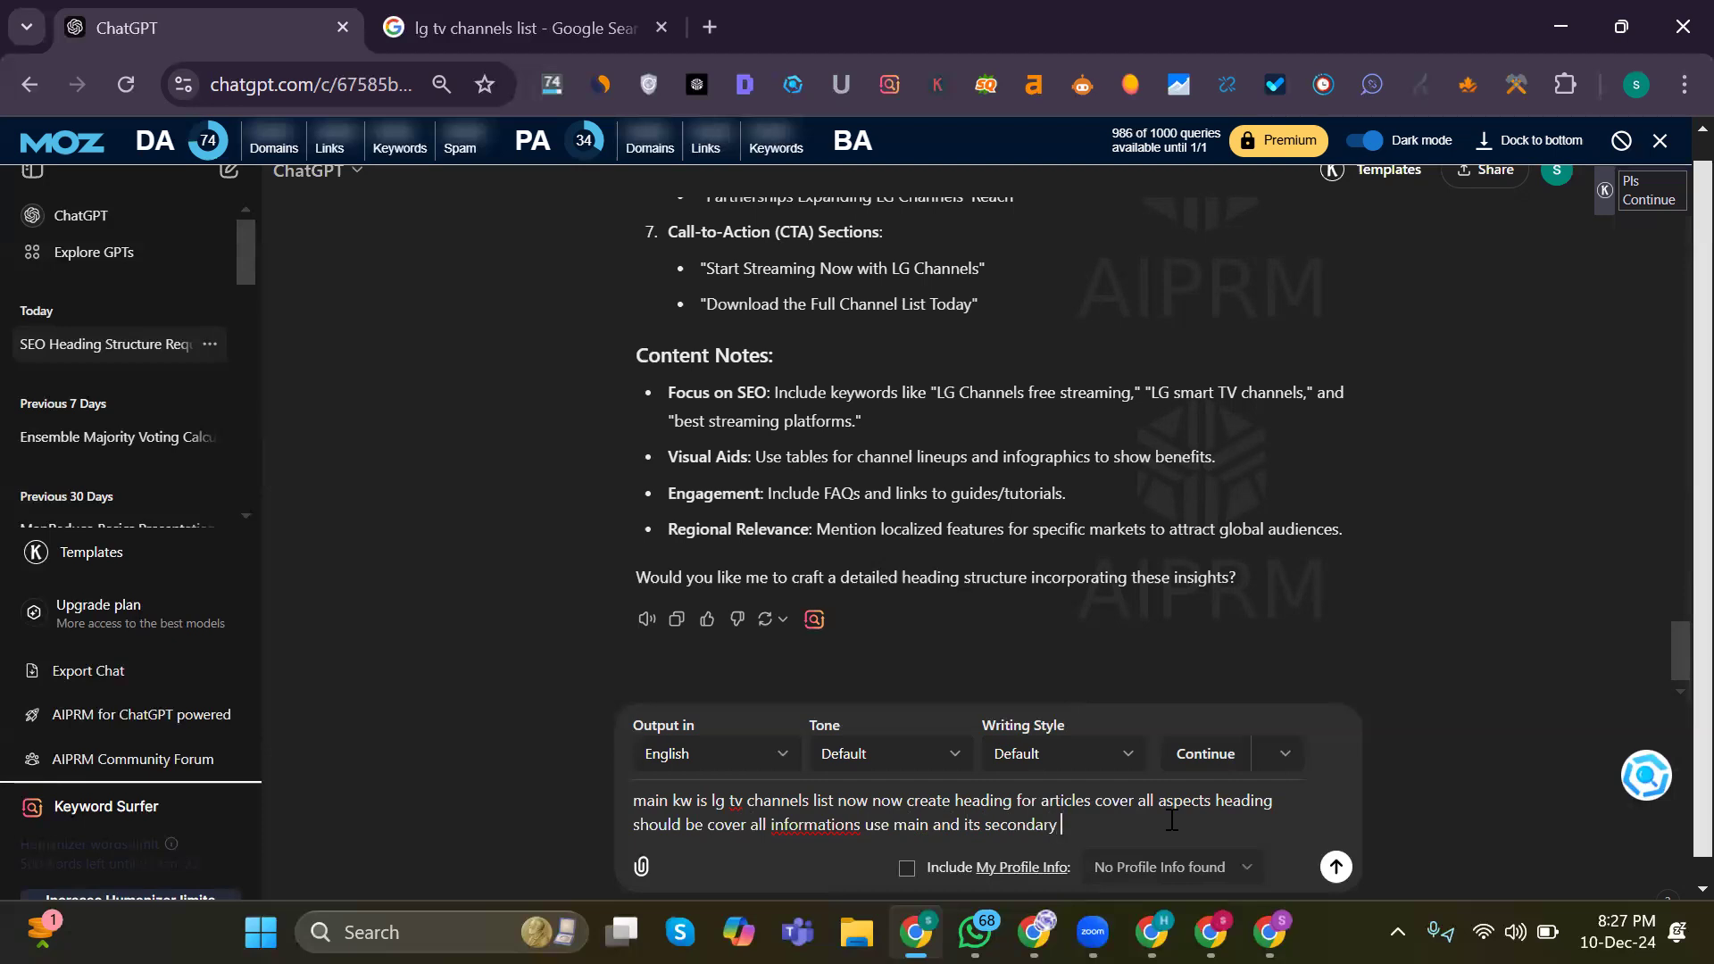
Step: Finish the prompt with "and related kw word", send it, and regenerate the response
type("and related kw word")
key("Return")
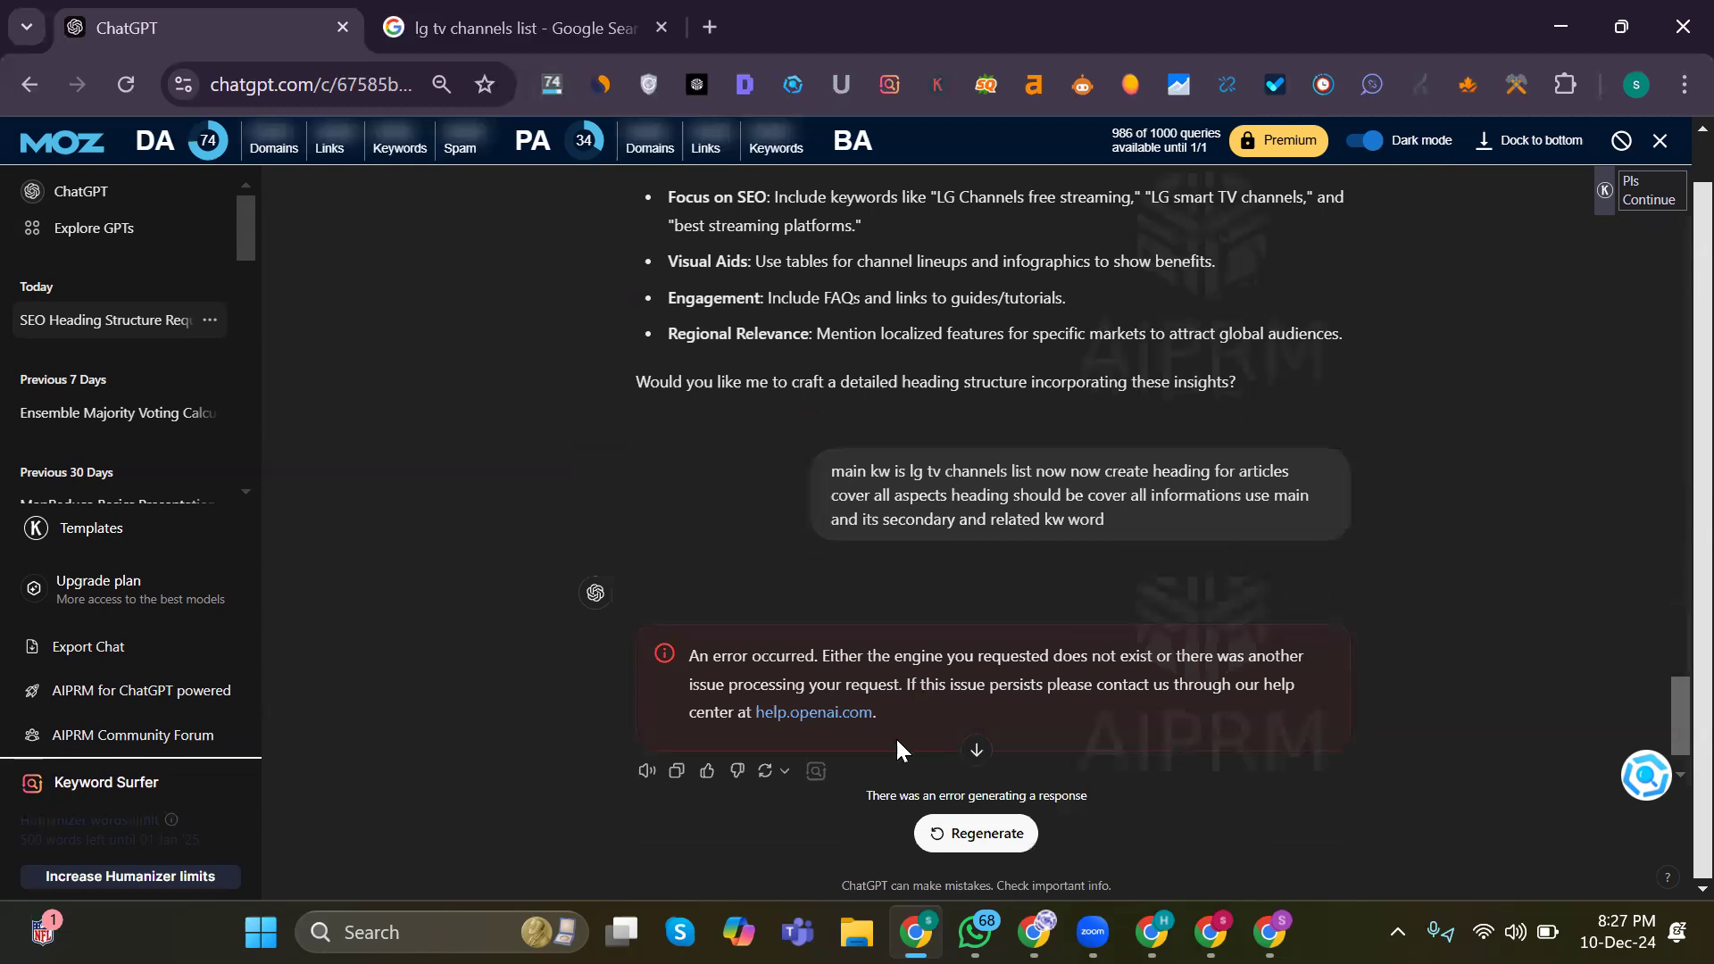
left_click(988, 845)
left_click(924, 684)
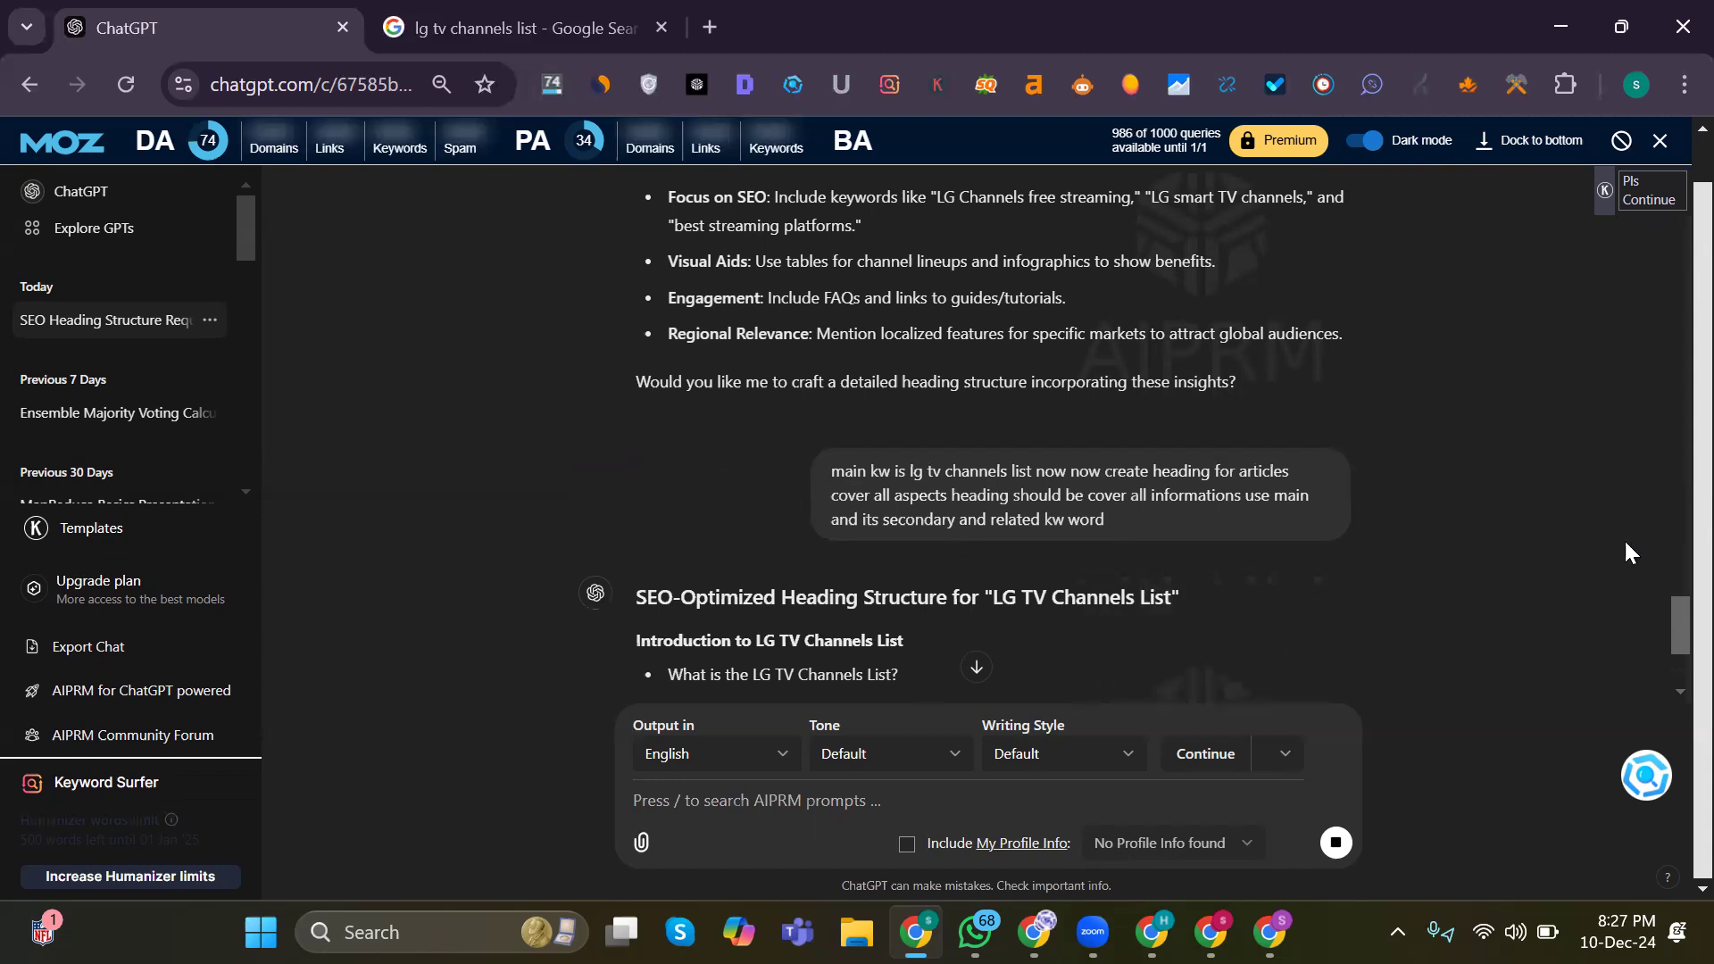
Step: Read through the newly generated heading structure for "LG TV Channels List", from the introduction down to the keywords integration notes
left_click_drag(1672, 609, 1672, 628)
scroll(1672, 629, "down", 2)
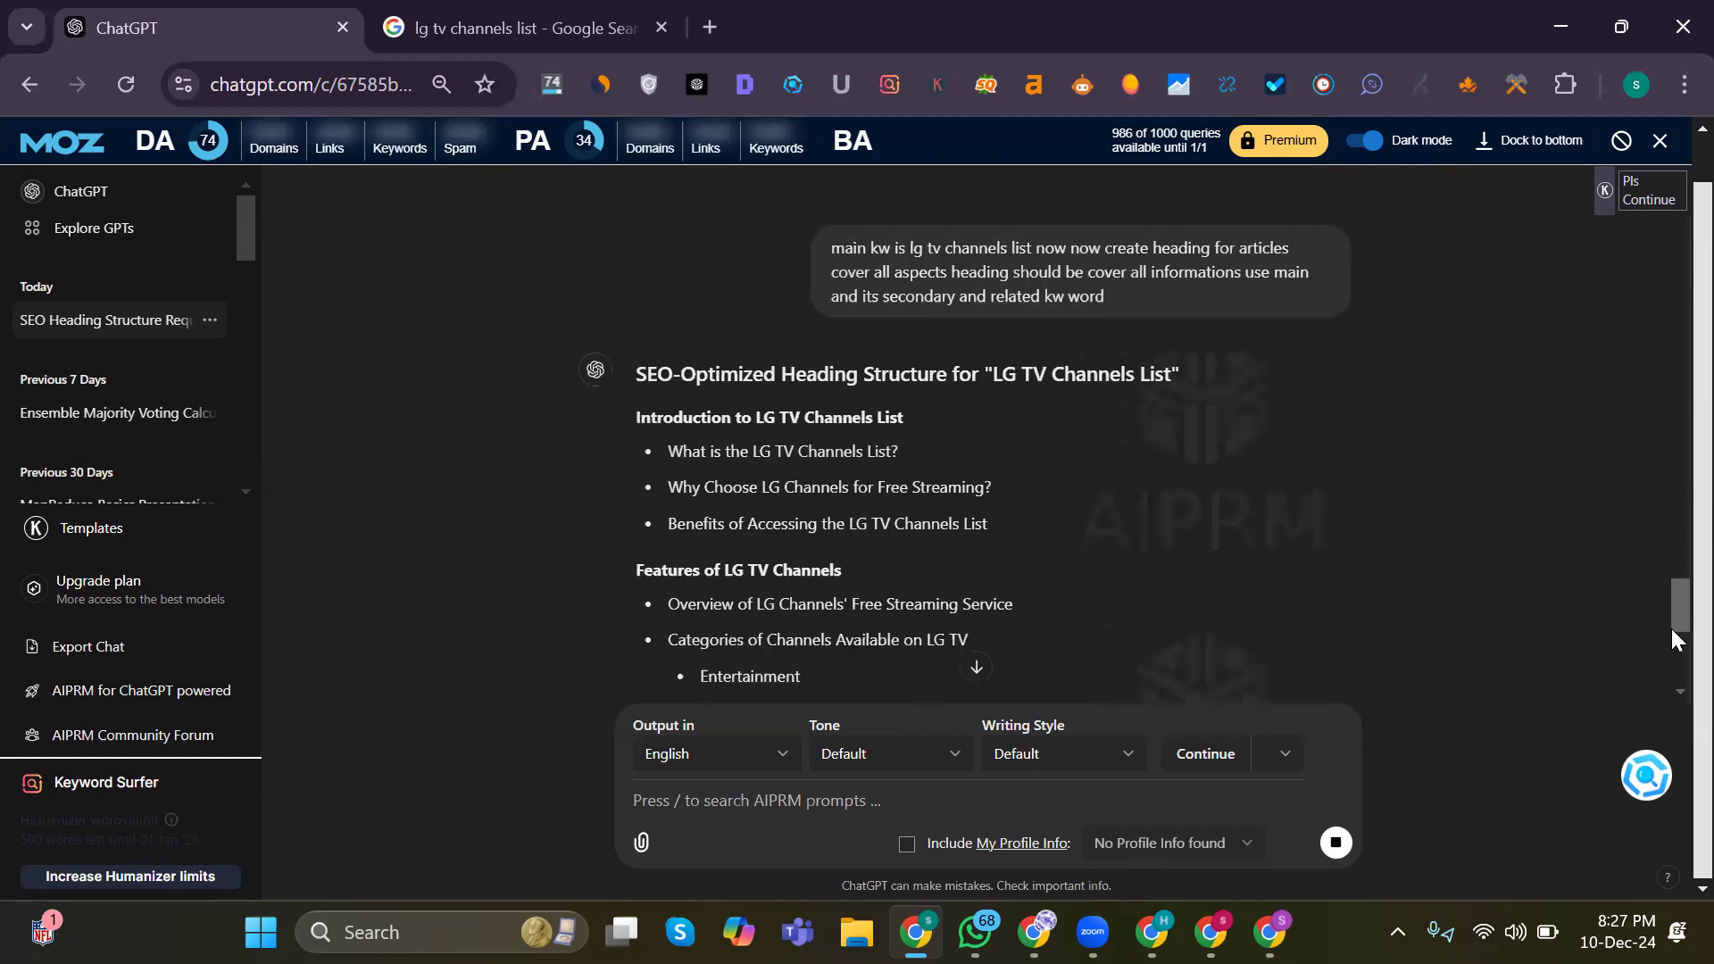
scroll(1672, 612, "down", 2)
scroll(1672, 628, "down", 1)
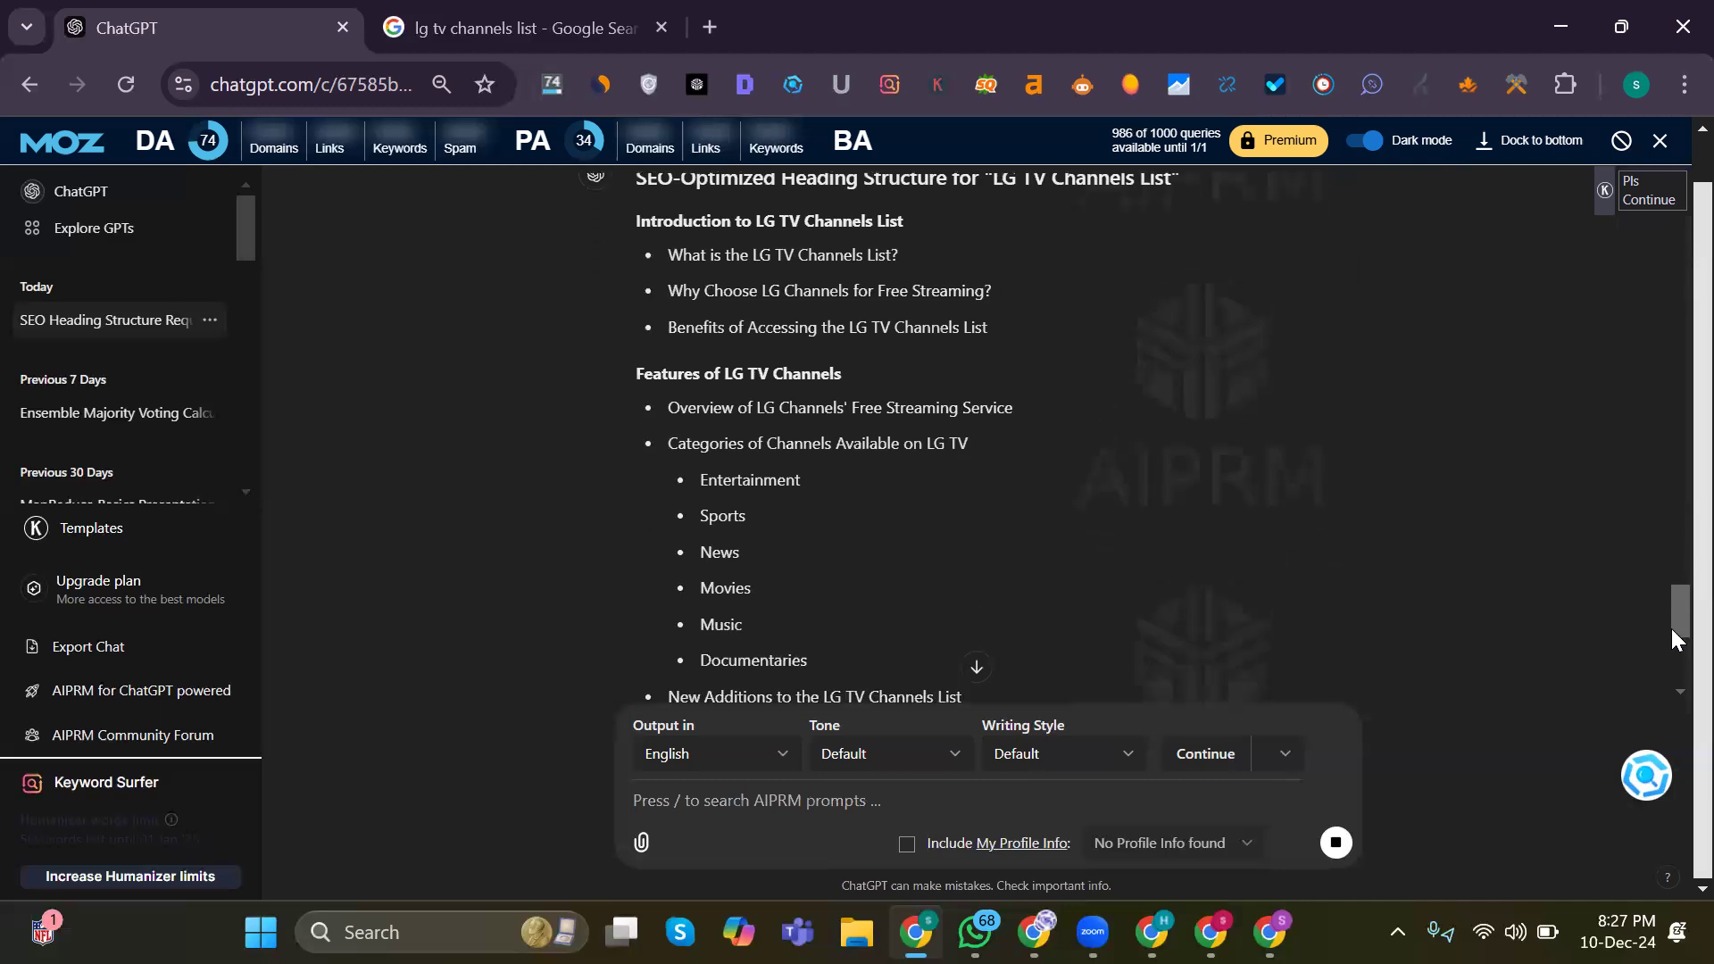
scroll(1671, 643, "down", 4)
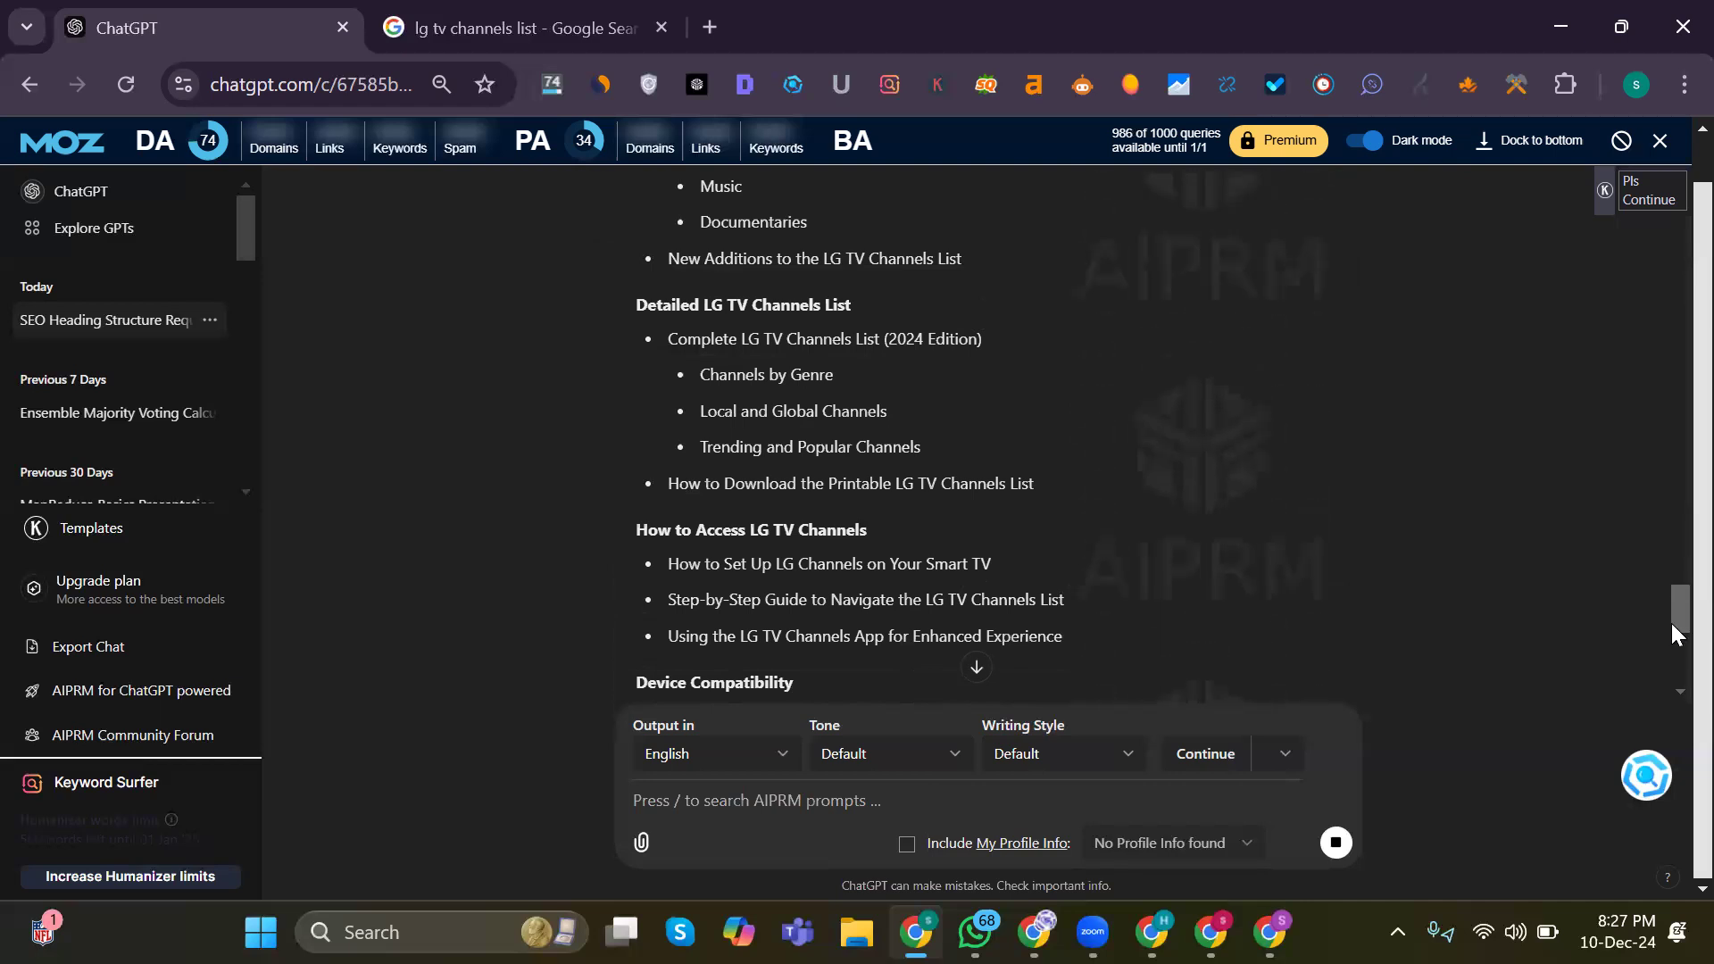
left_click_drag(1672, 624, 1671, 652)
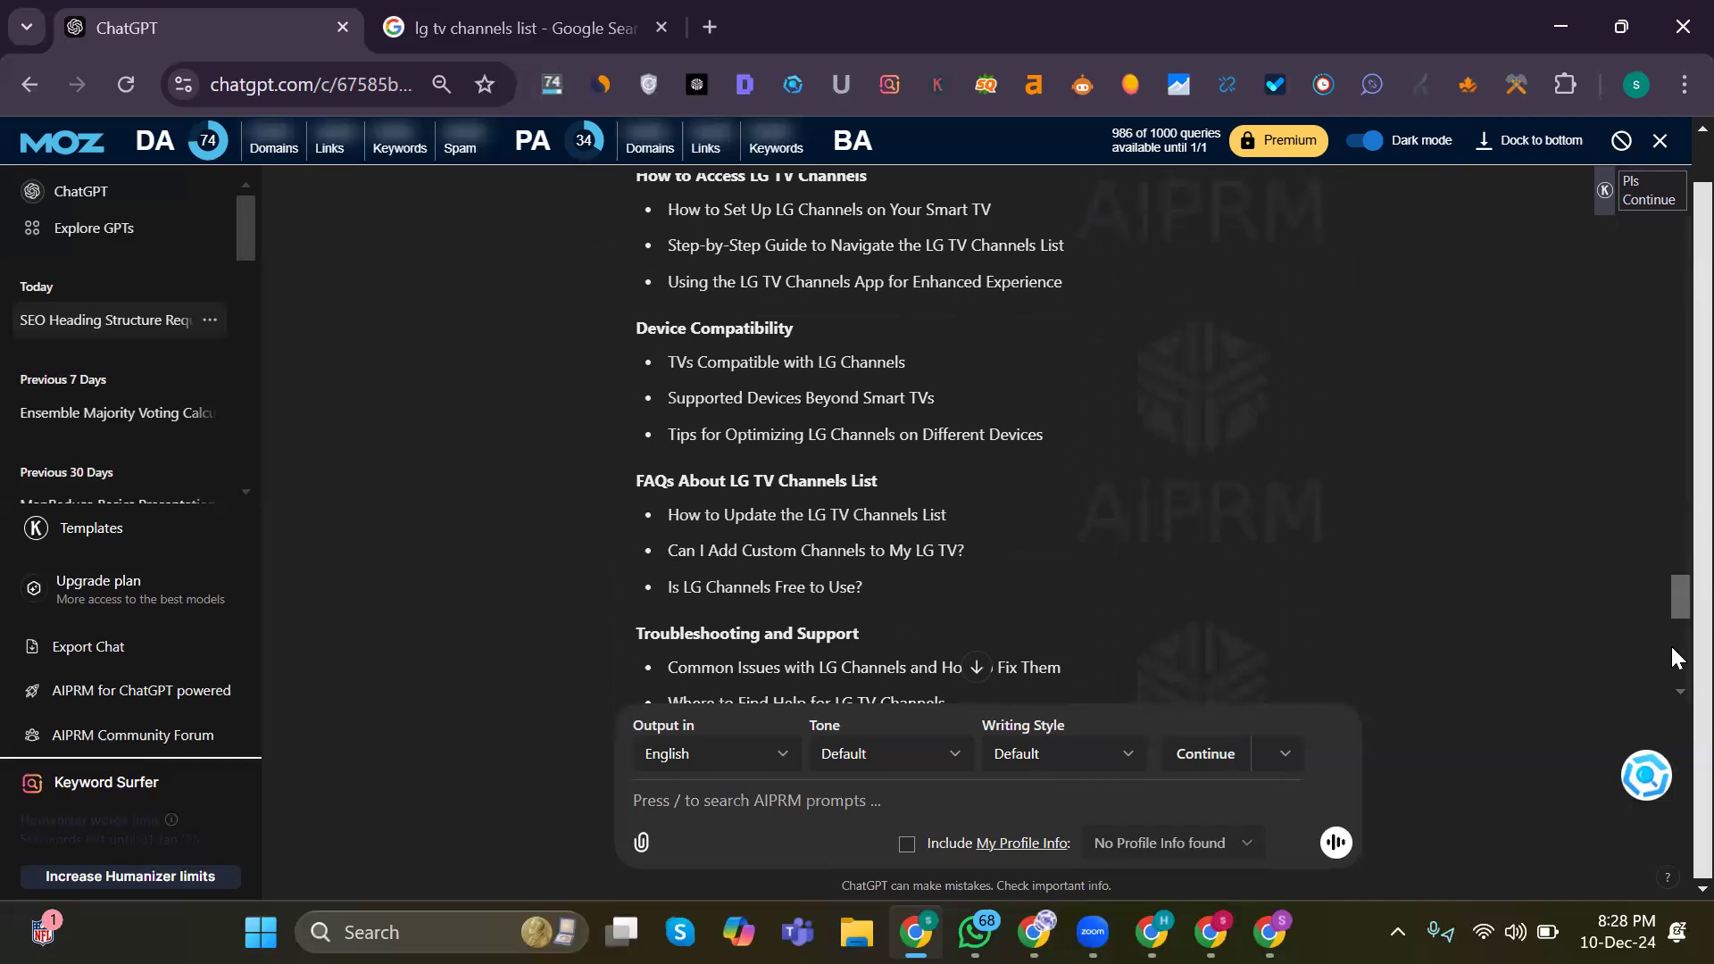
scroll(1673, 644, "down", 5)
left_click_drag(1671, 636, 1672, 657)
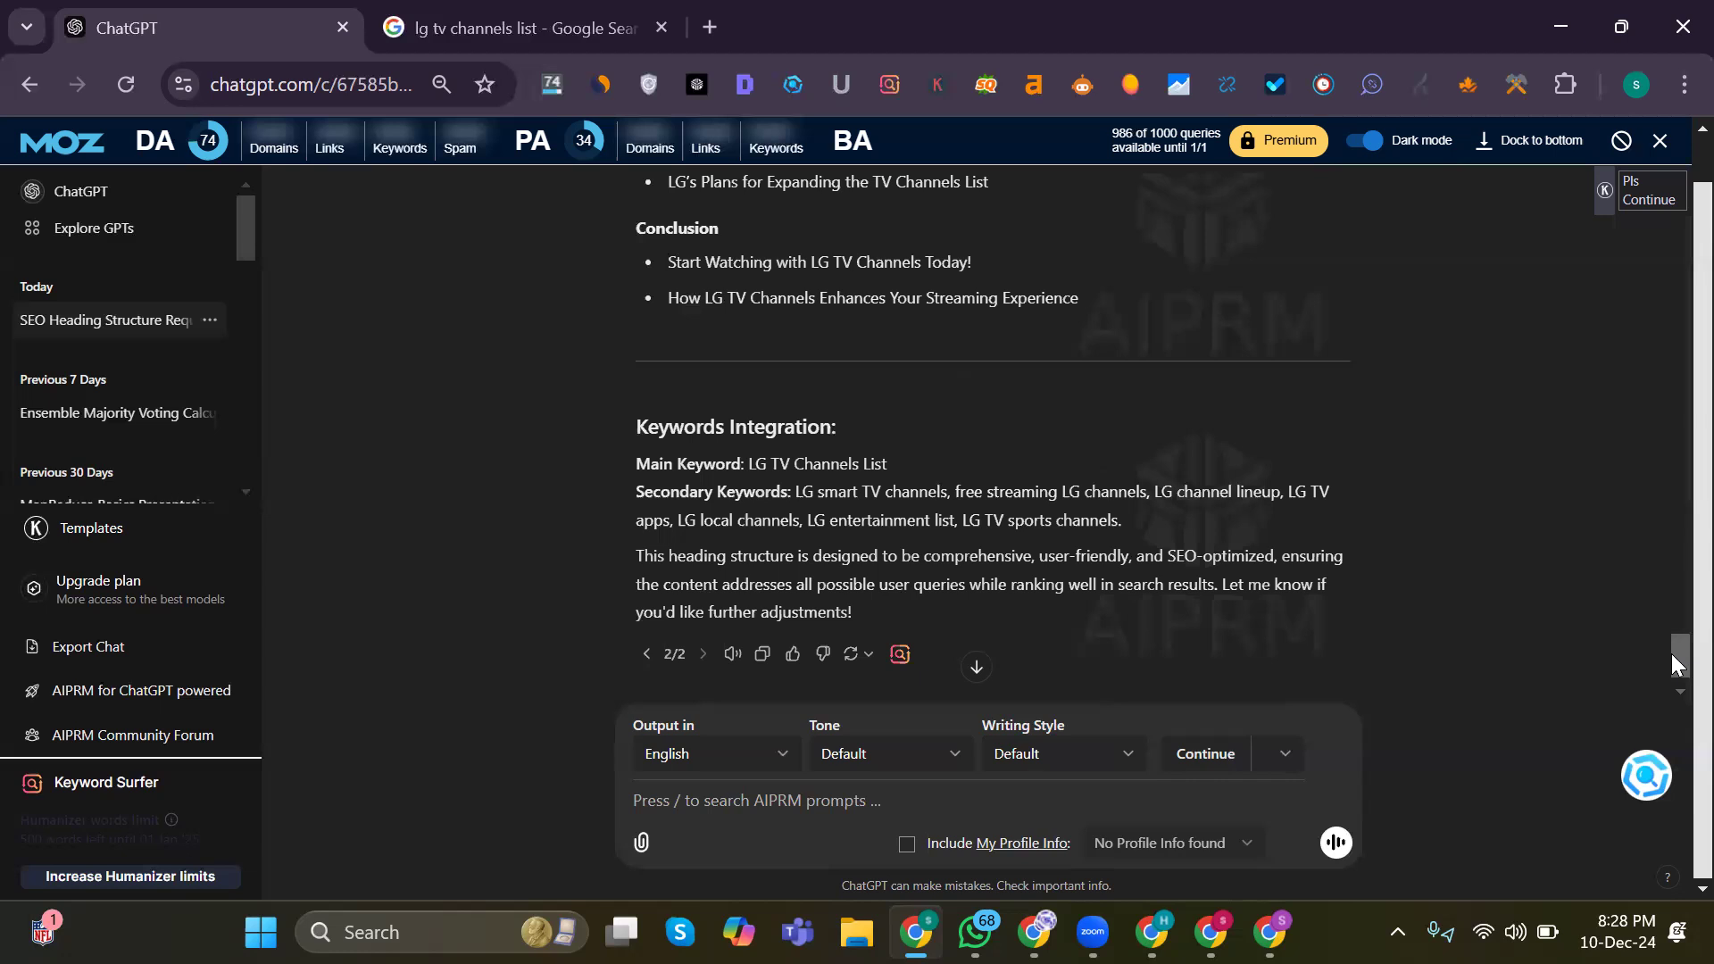
Step: Review the outline again section by section, examining the channel categories, detailed list, access, device compatibility, FAQ and conclusion headings
left_click_drag(1672, 654, 1667, 535)
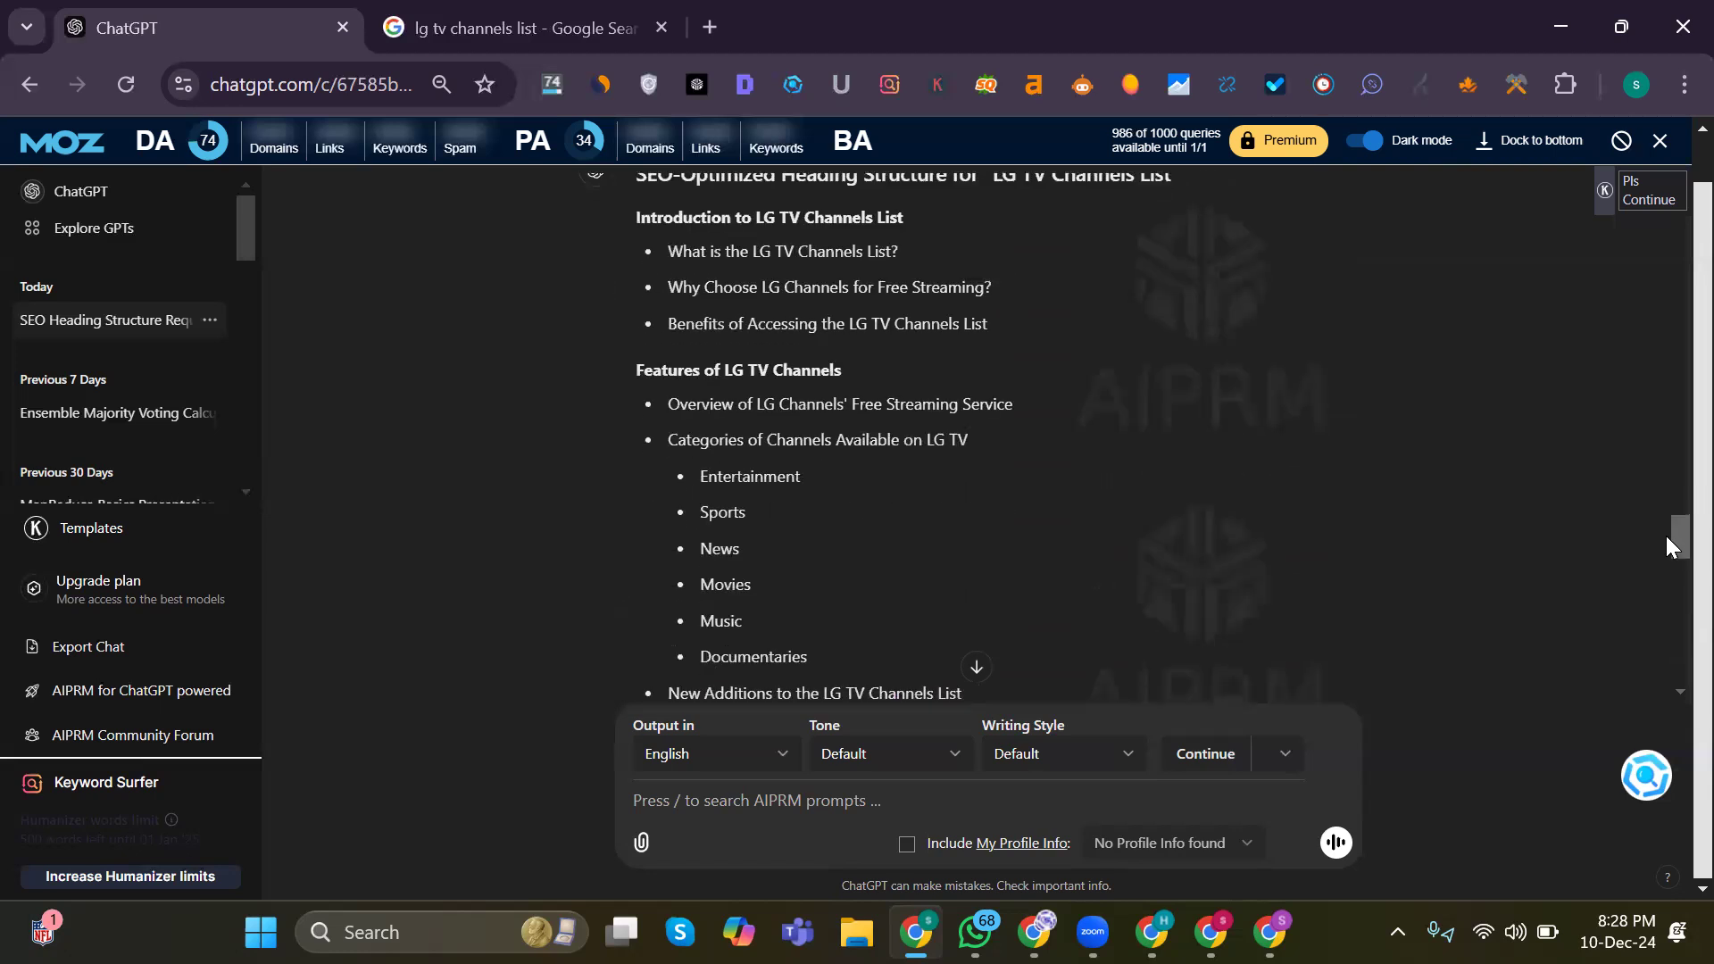
left_click_drag(1666, 538, 1666, 544)
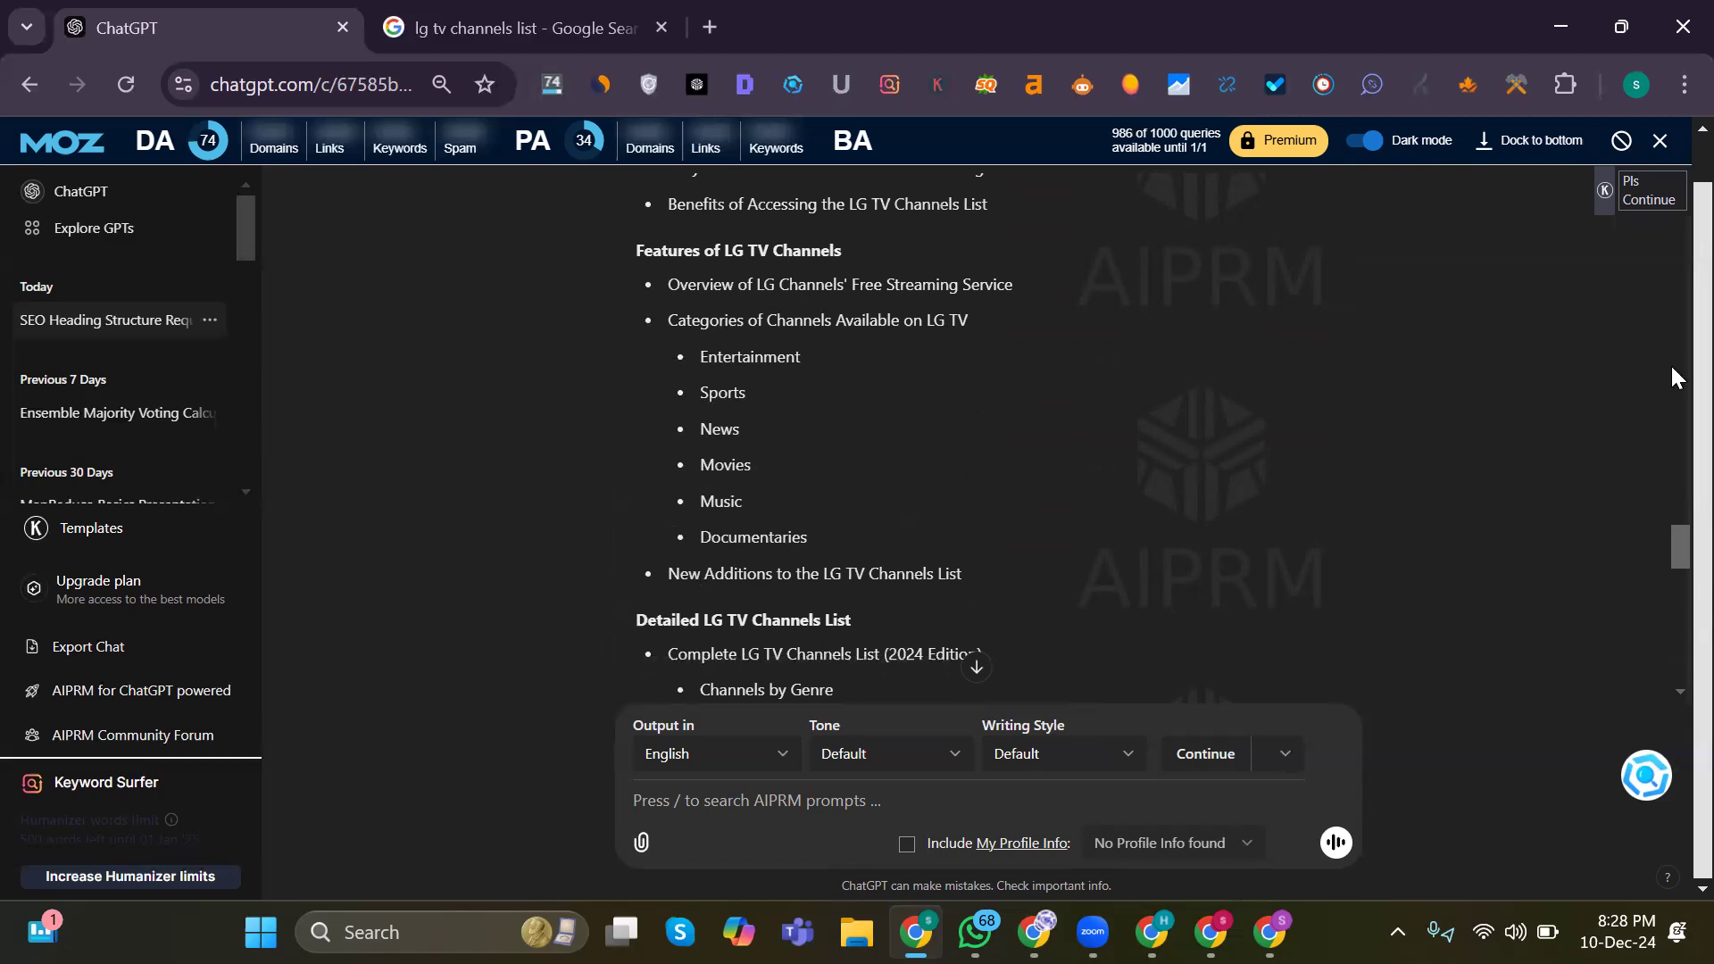
left_click_drag(1673, 543, 1674, 549)
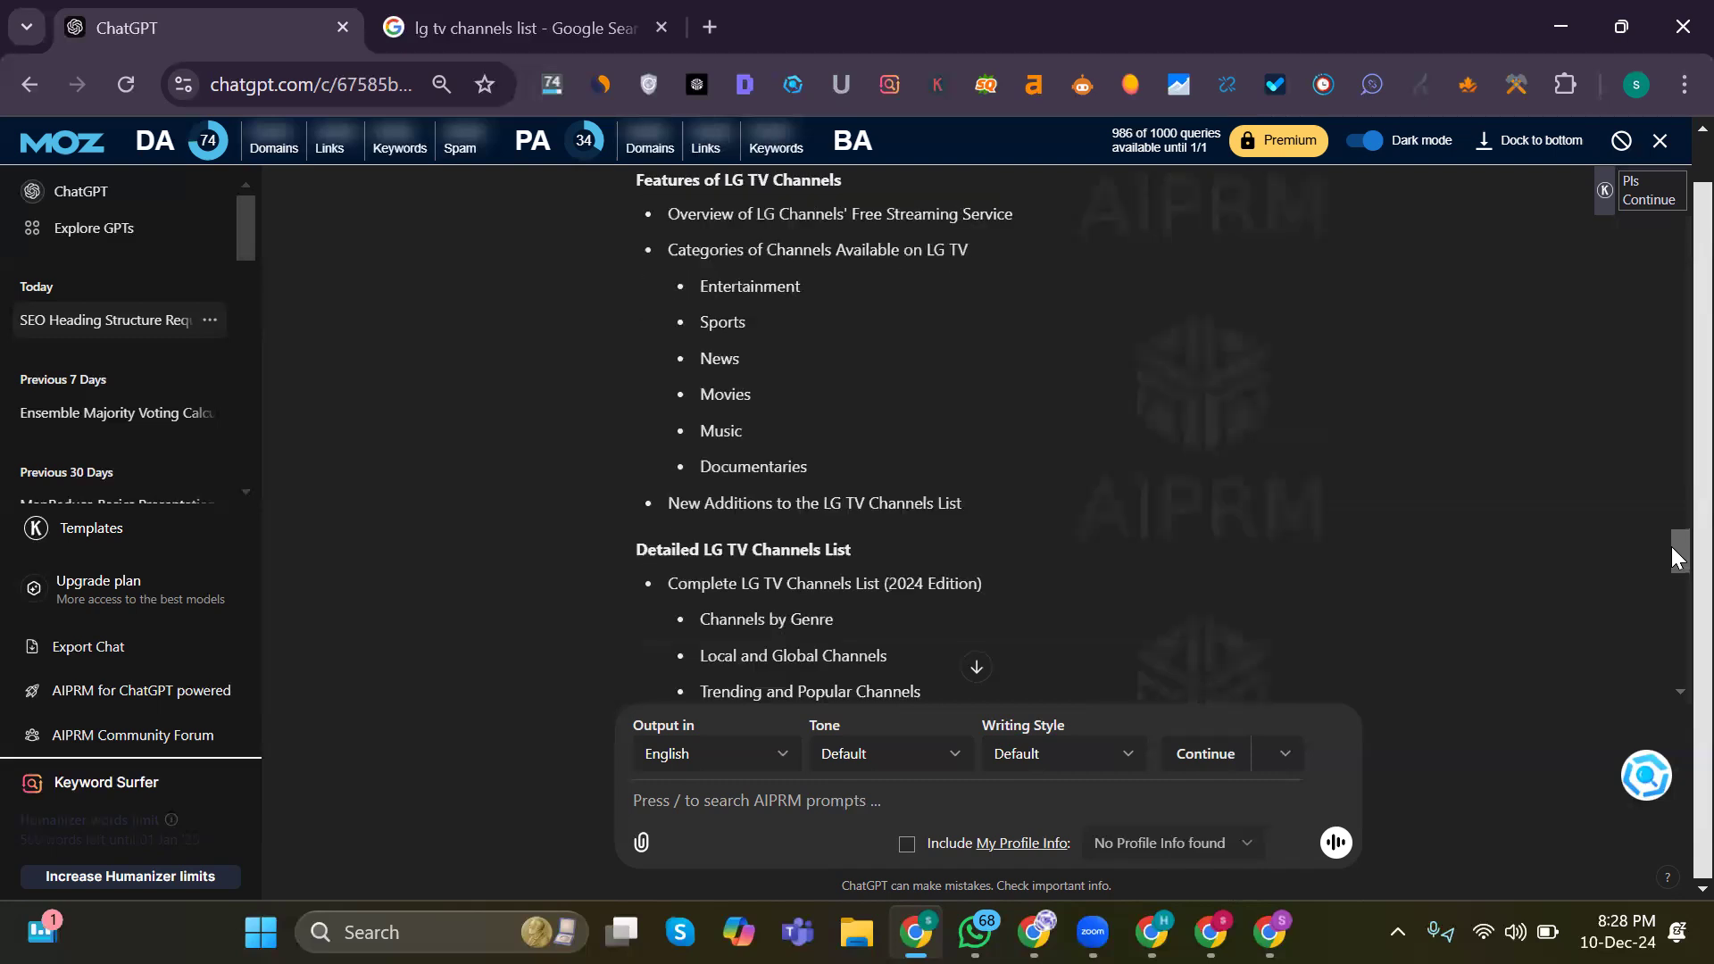
left_click_drag(845, 463, 671, 252)
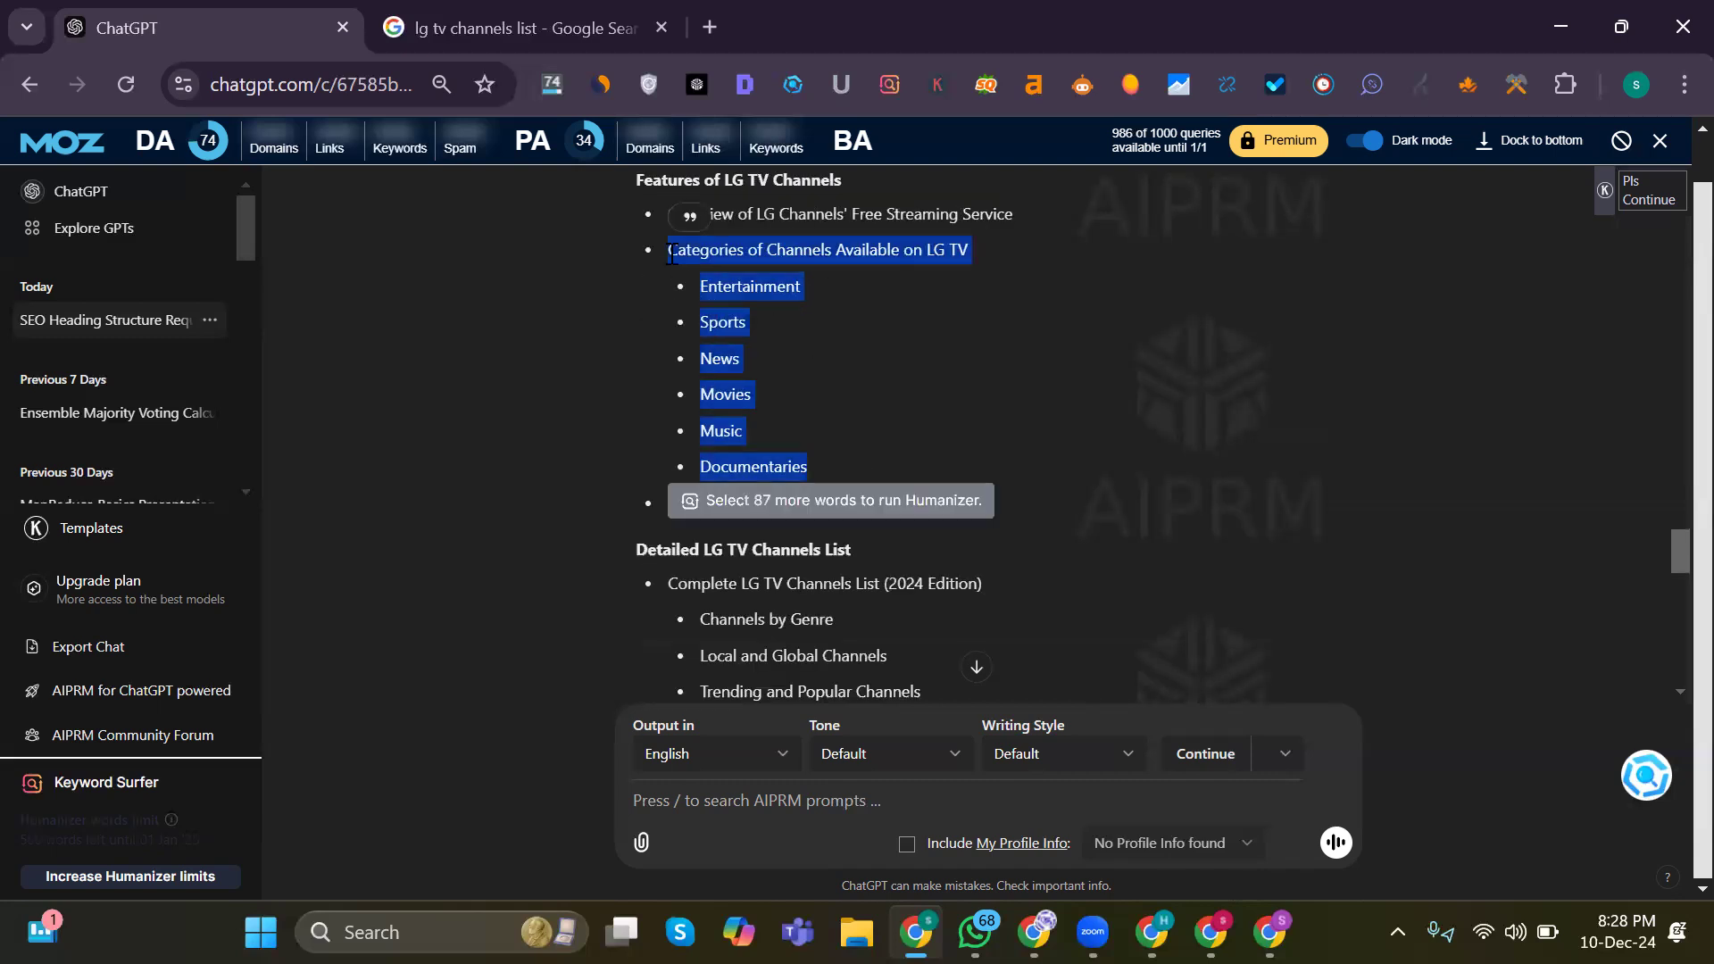
left_click(1158, 528)
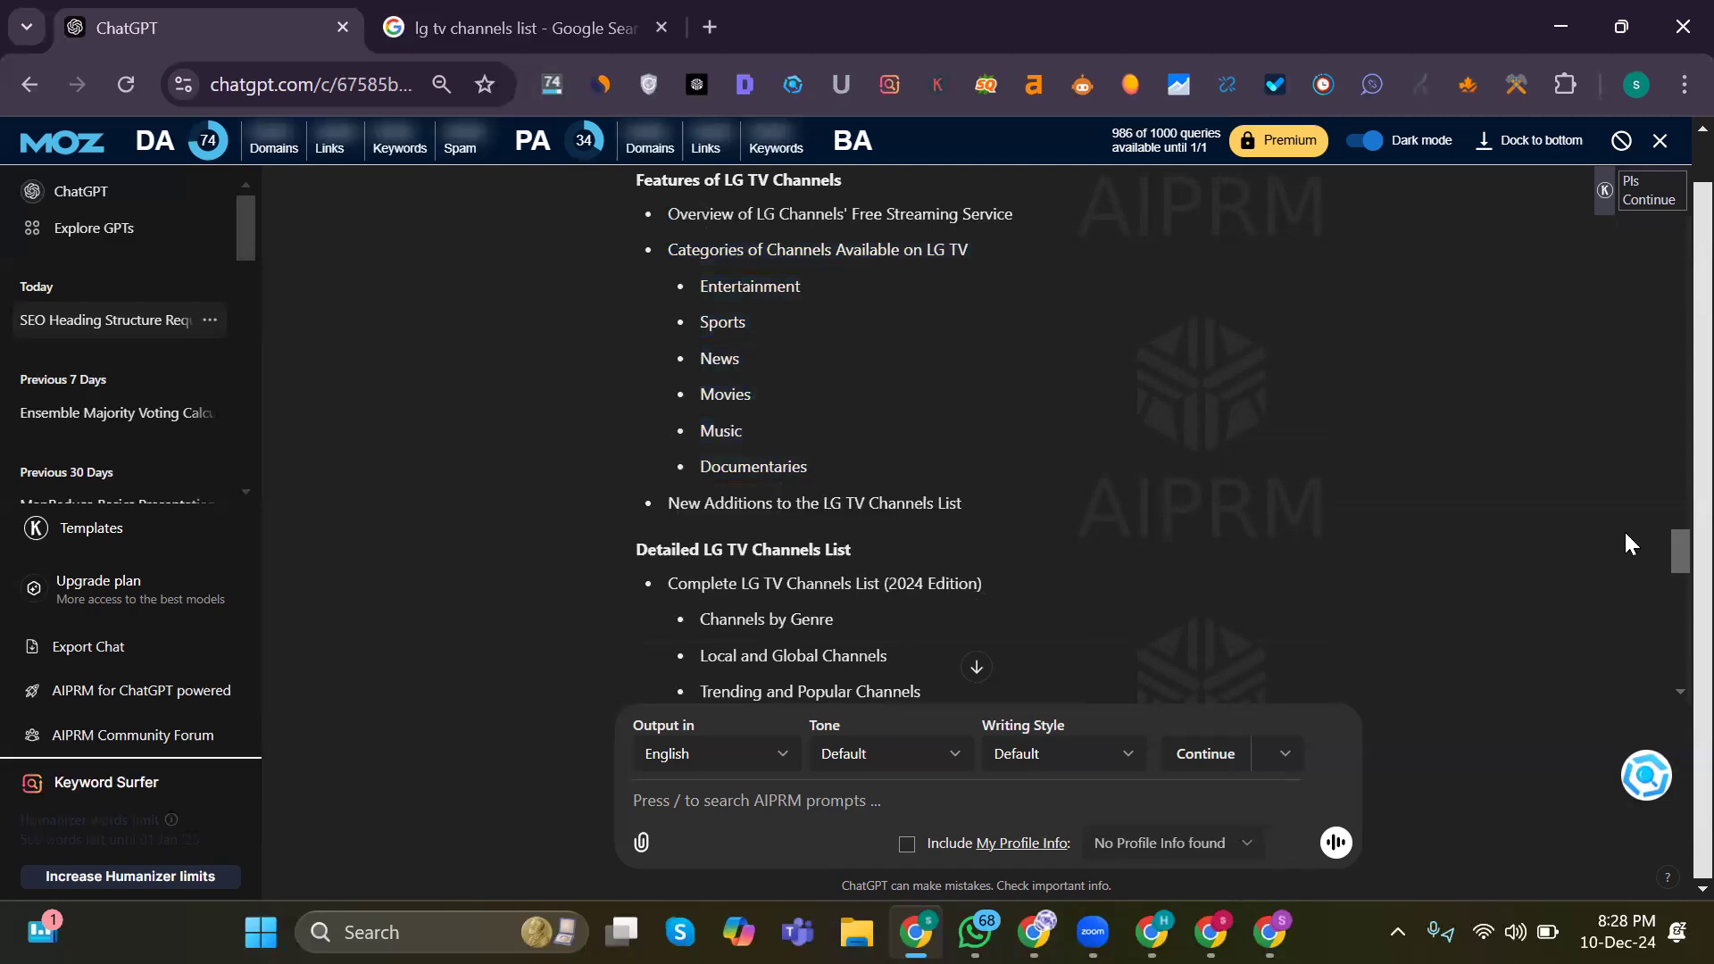
left_click_drag(1672, 553, 1671, 562)
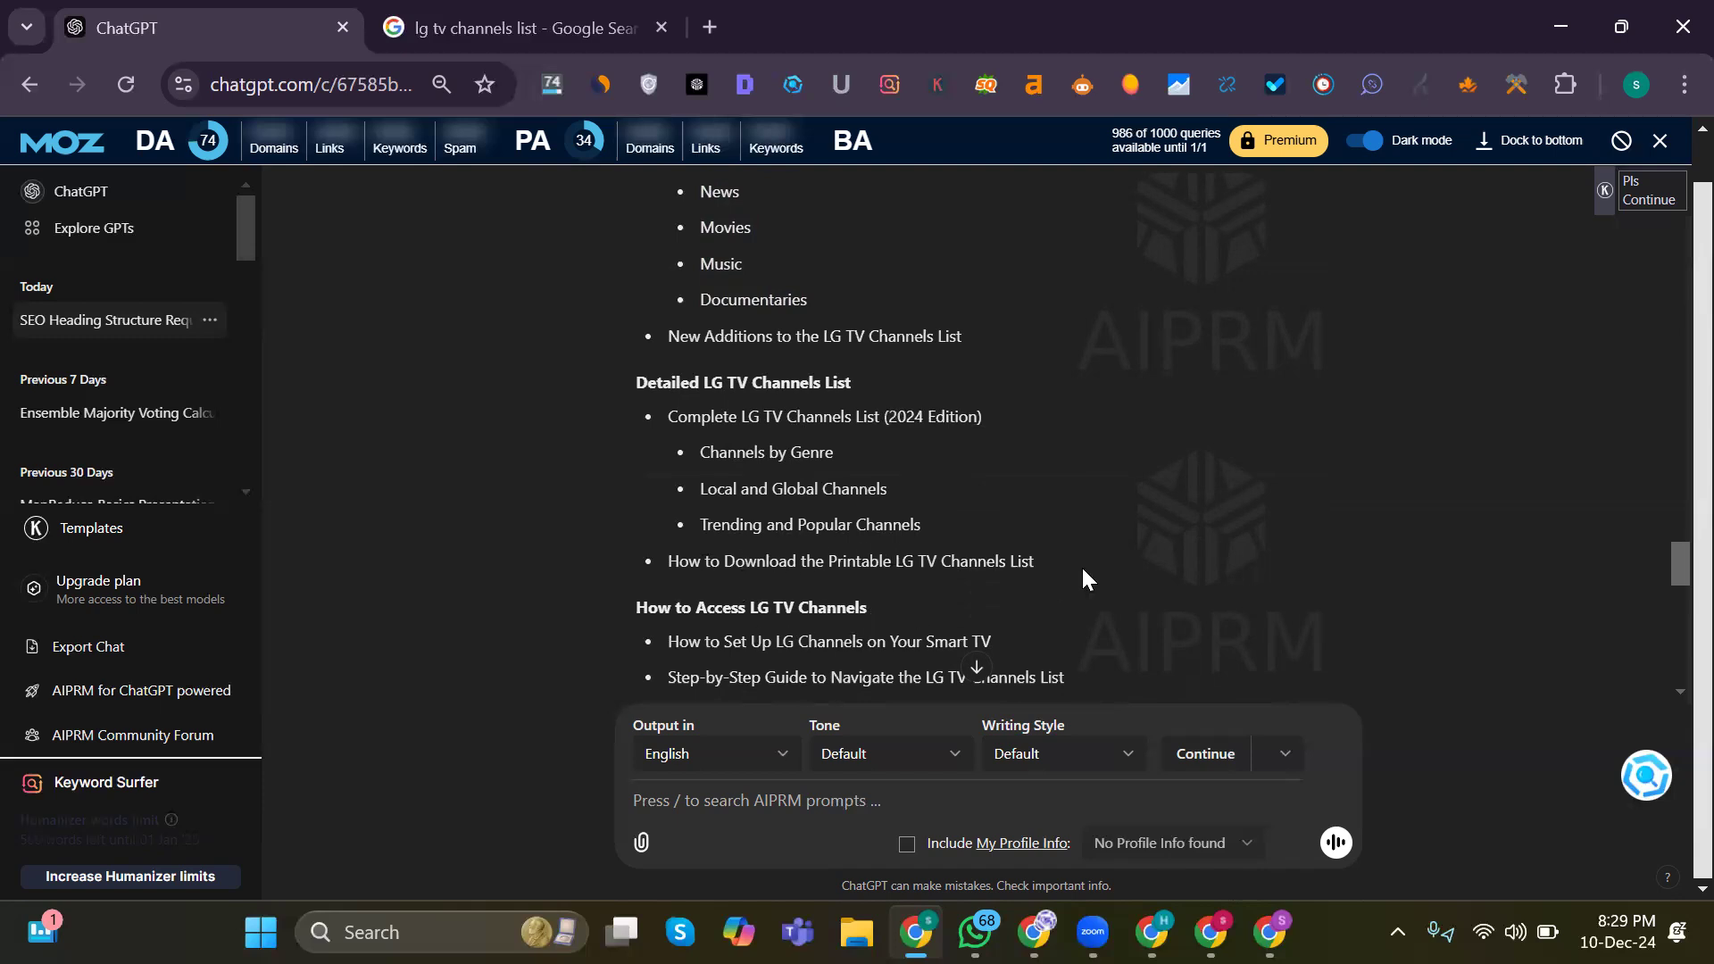
left_click_drag(1672, 580, 1671, 592)
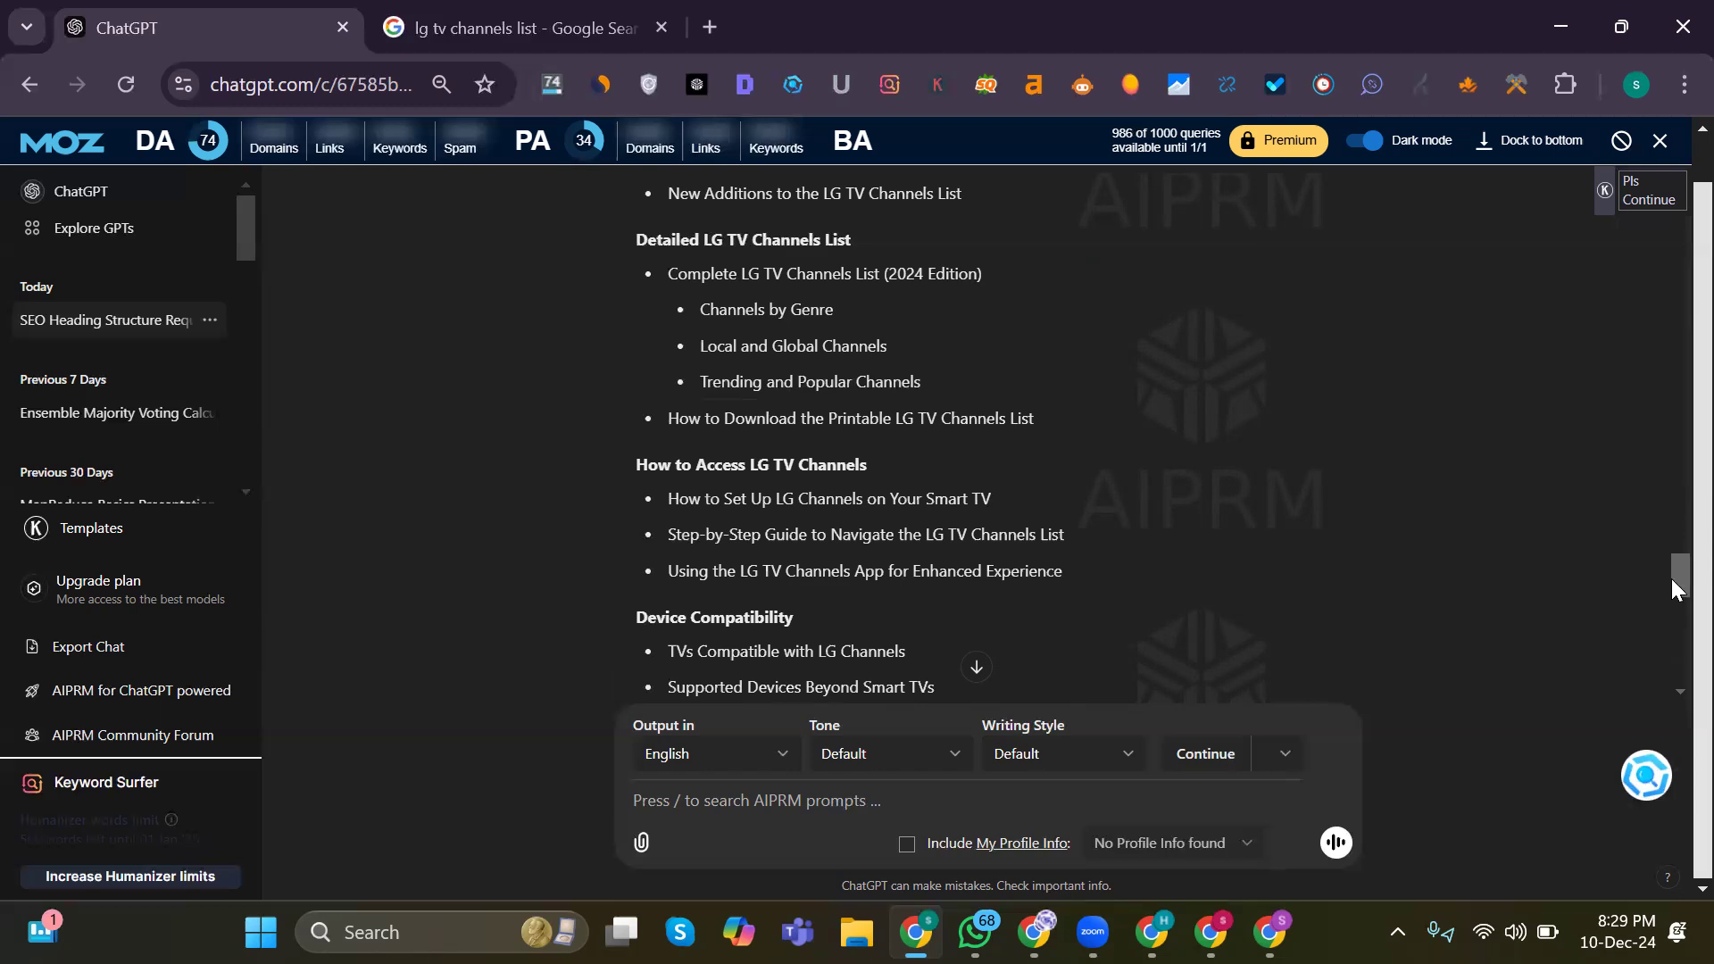
left_click_drag(1672, 579, 1672, 589)
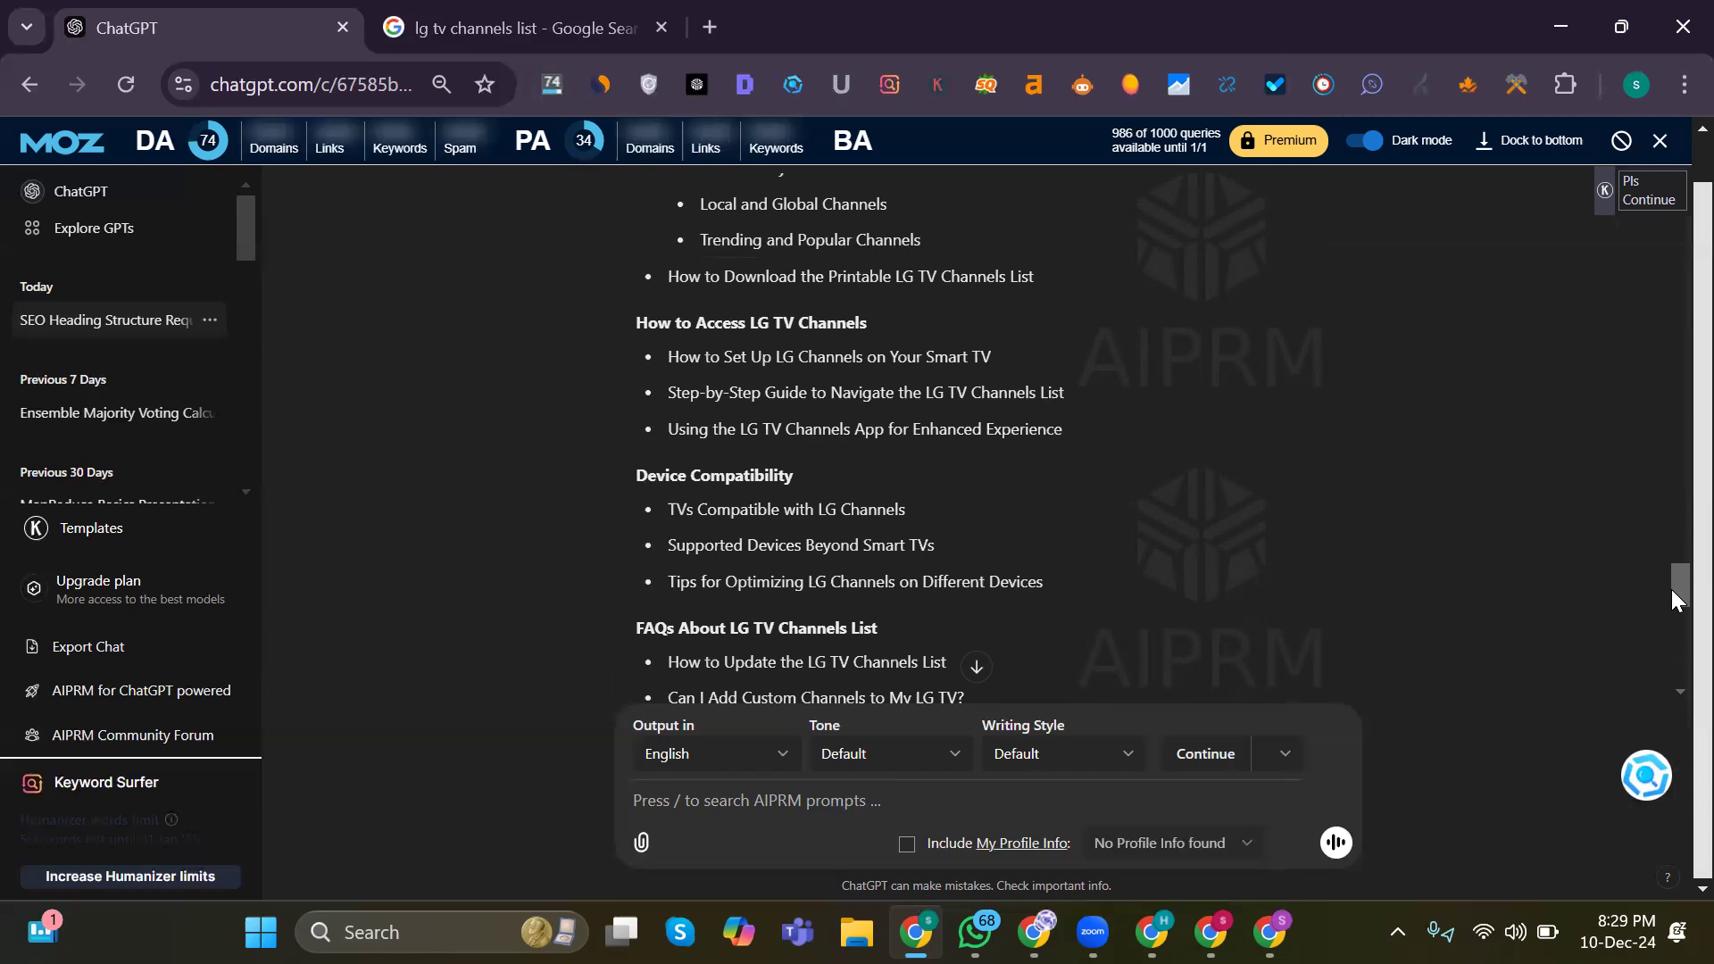
left_click_drag(1672, 589, 1672, 599)
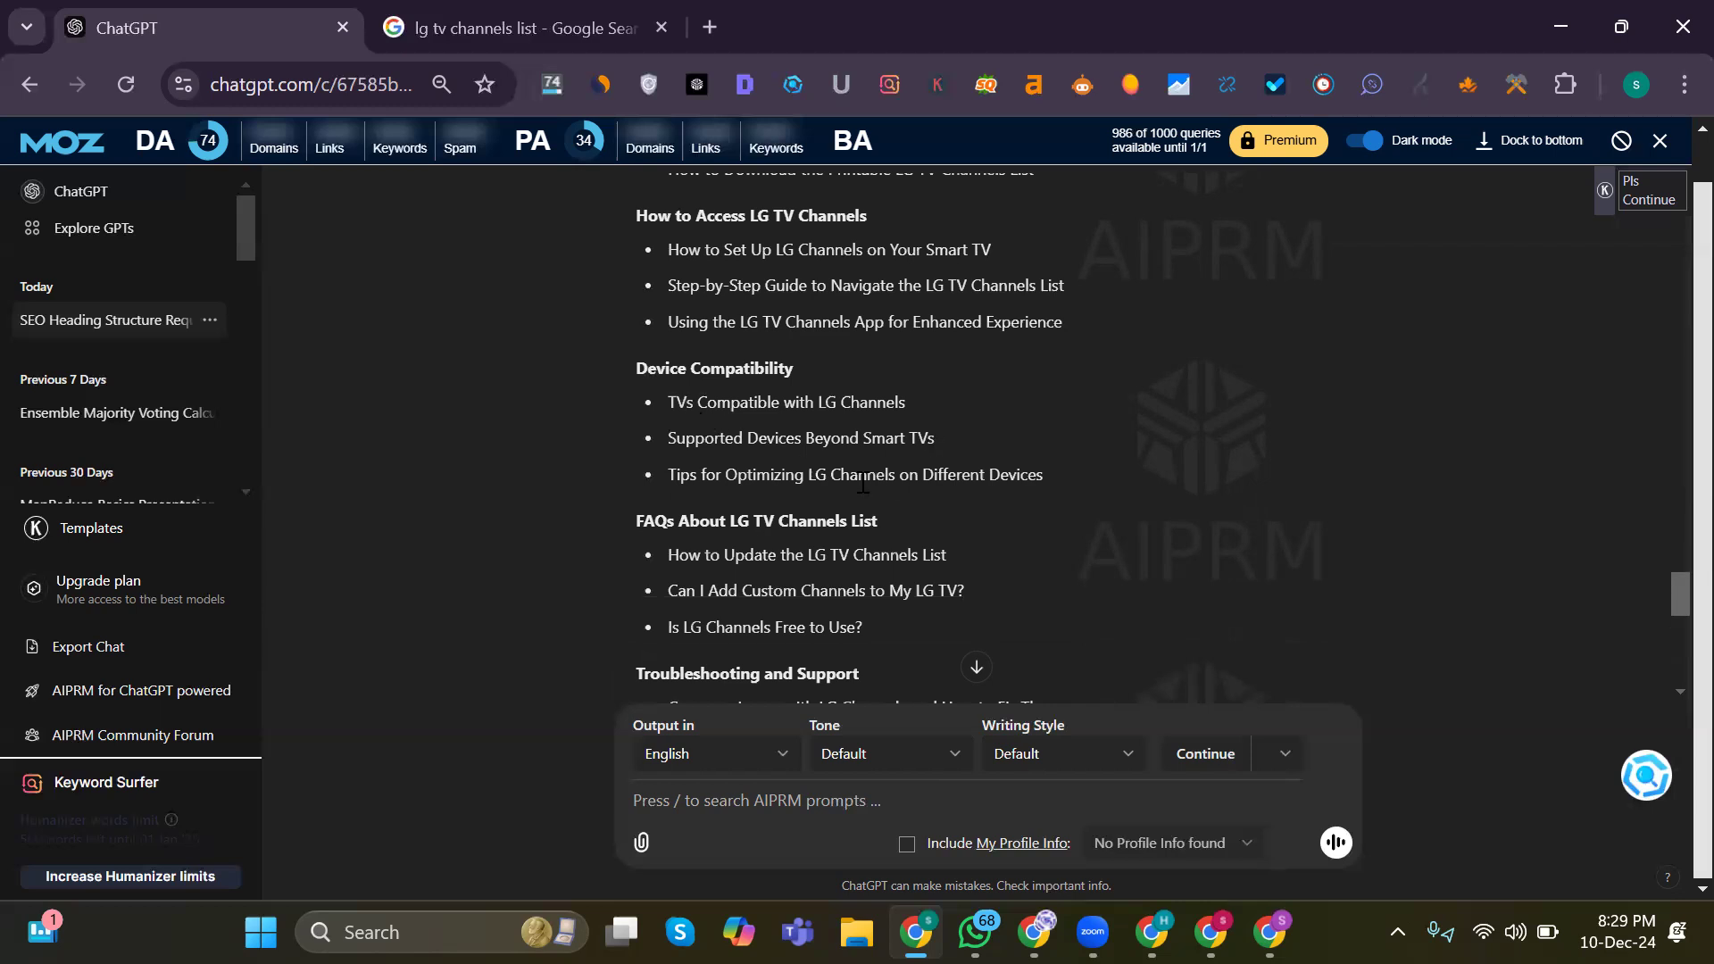
left_click_drag(1672, 607, 1671, 653)
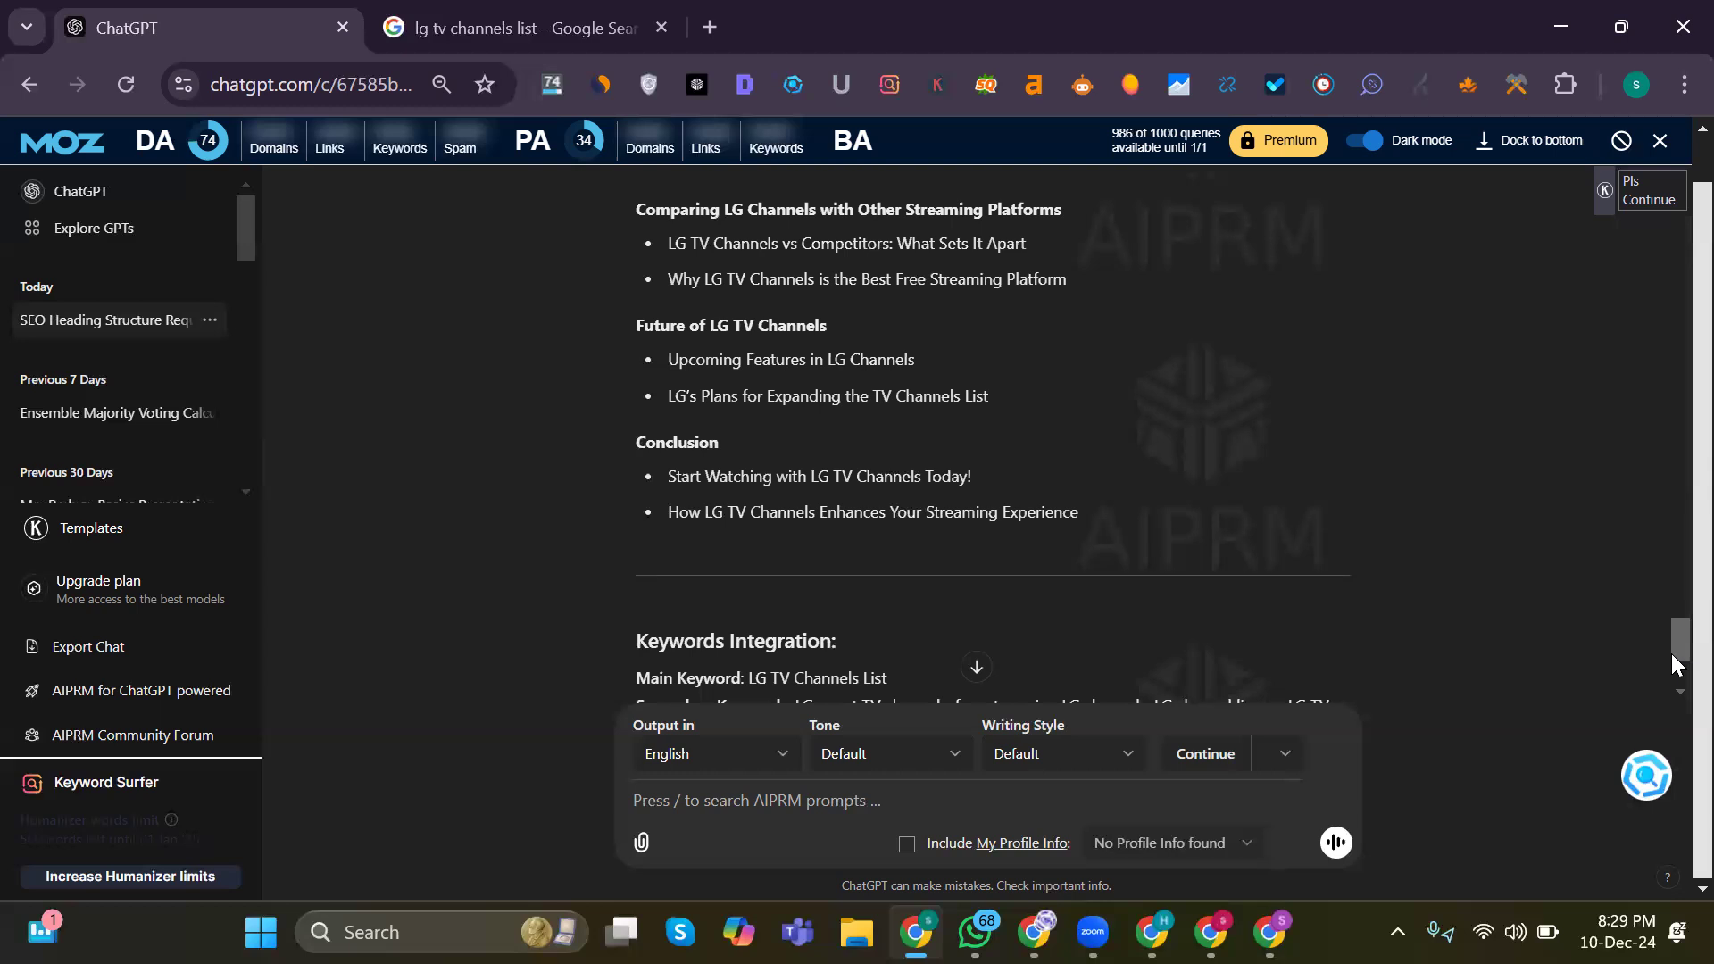
Step: Copy the heading structure from its title through the Conclusion section and paste it into a new blank Word document
left_click_drag(1089, 516, 629, 482)
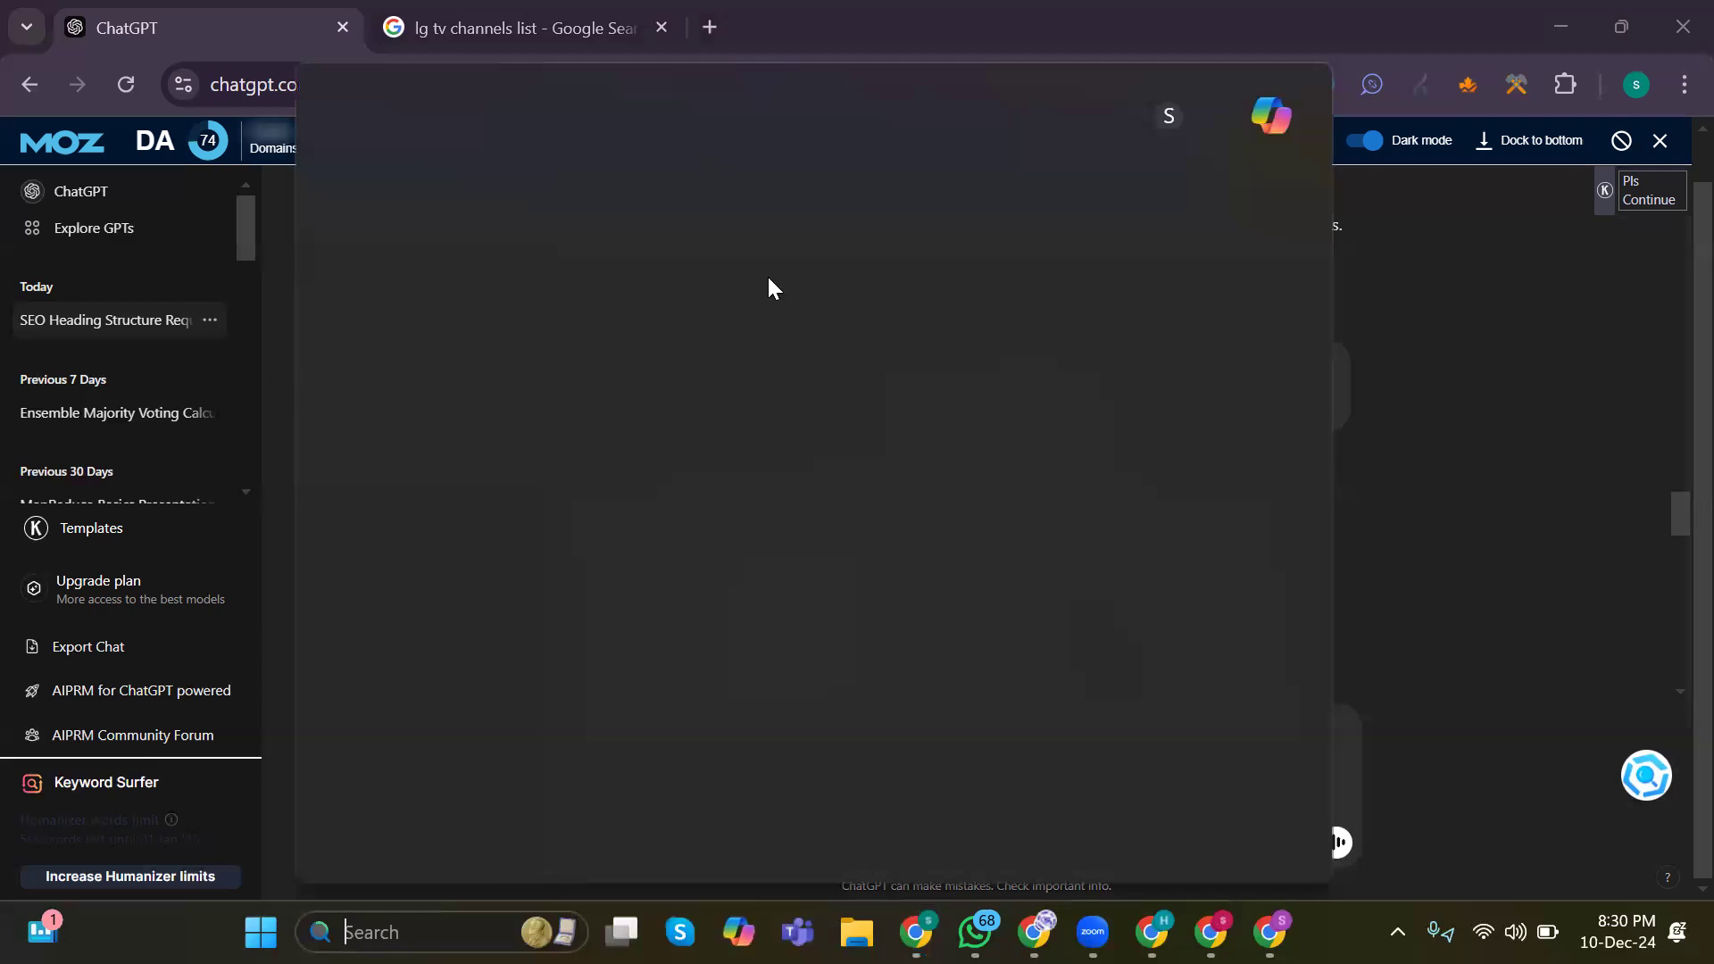
type("word")
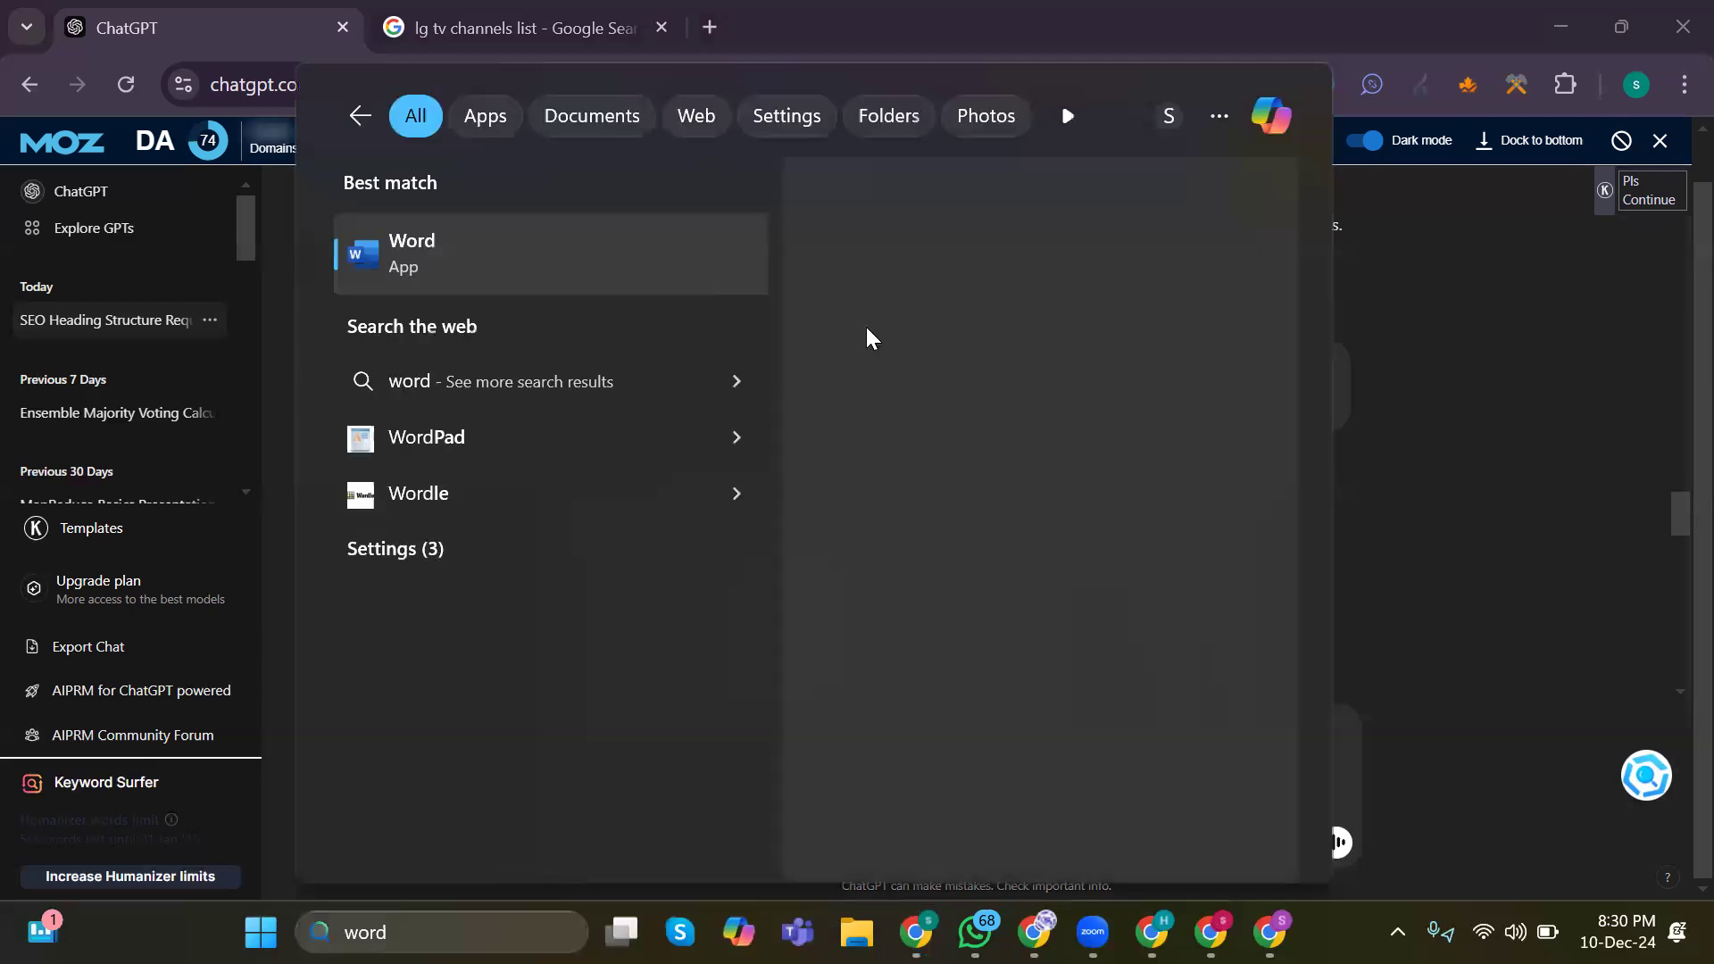
key("Return")
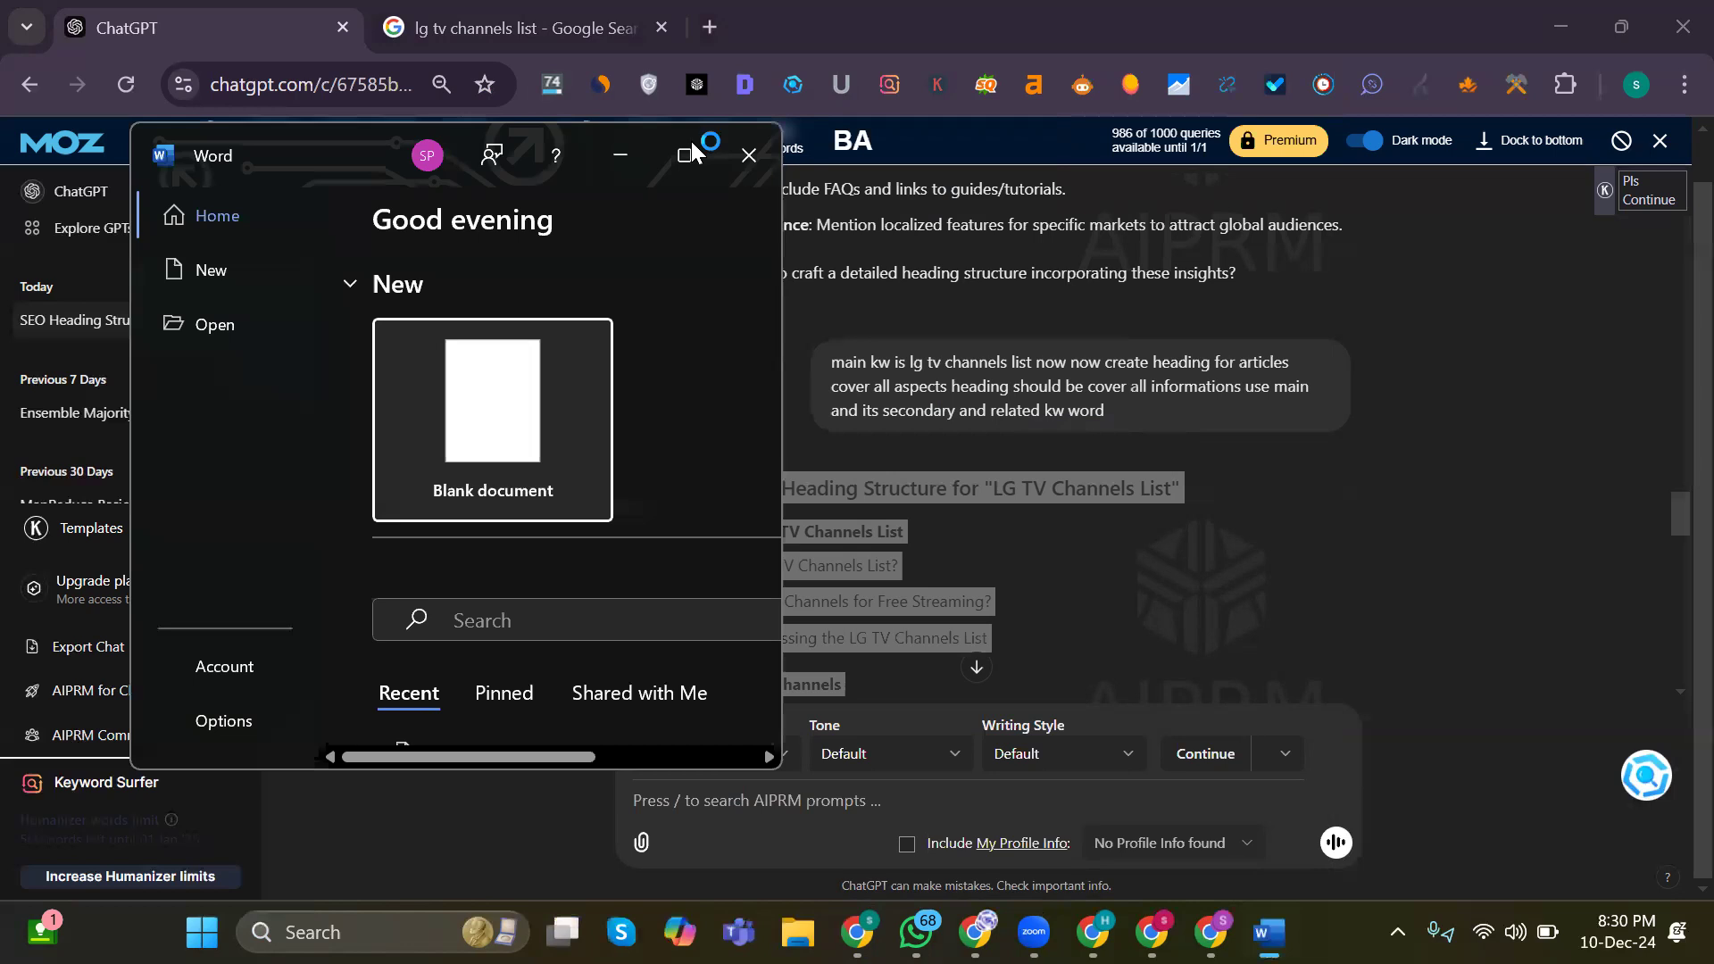
left_click(700, 149)
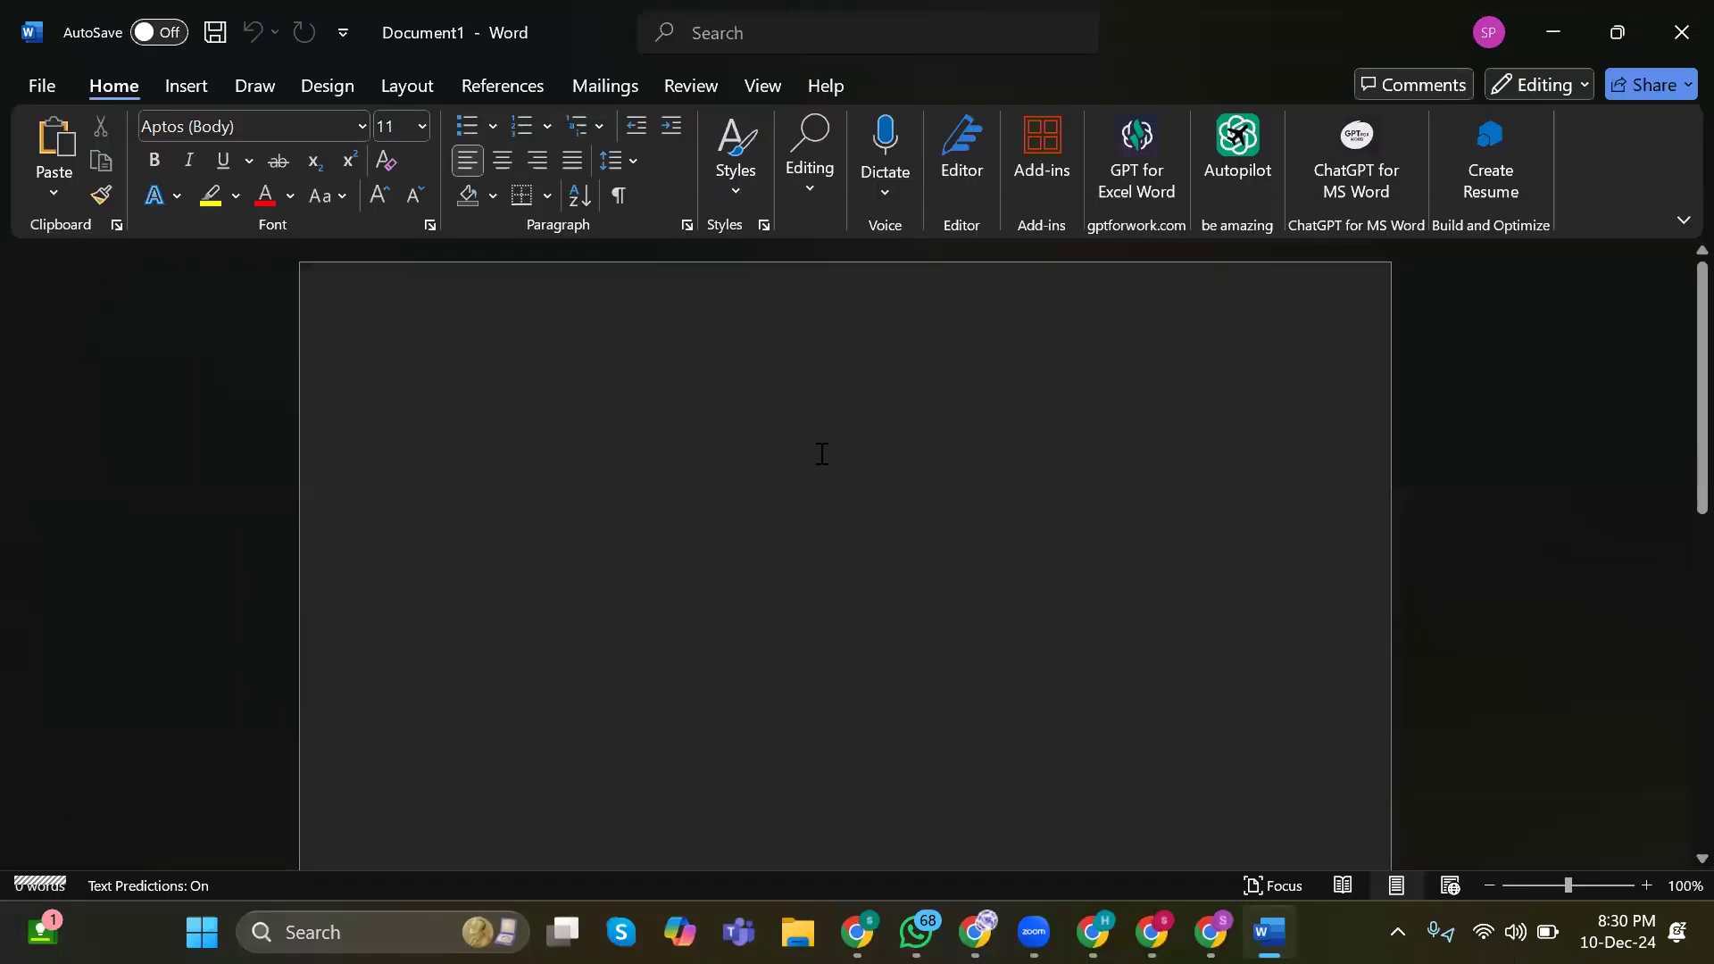
key("ctrl+v")
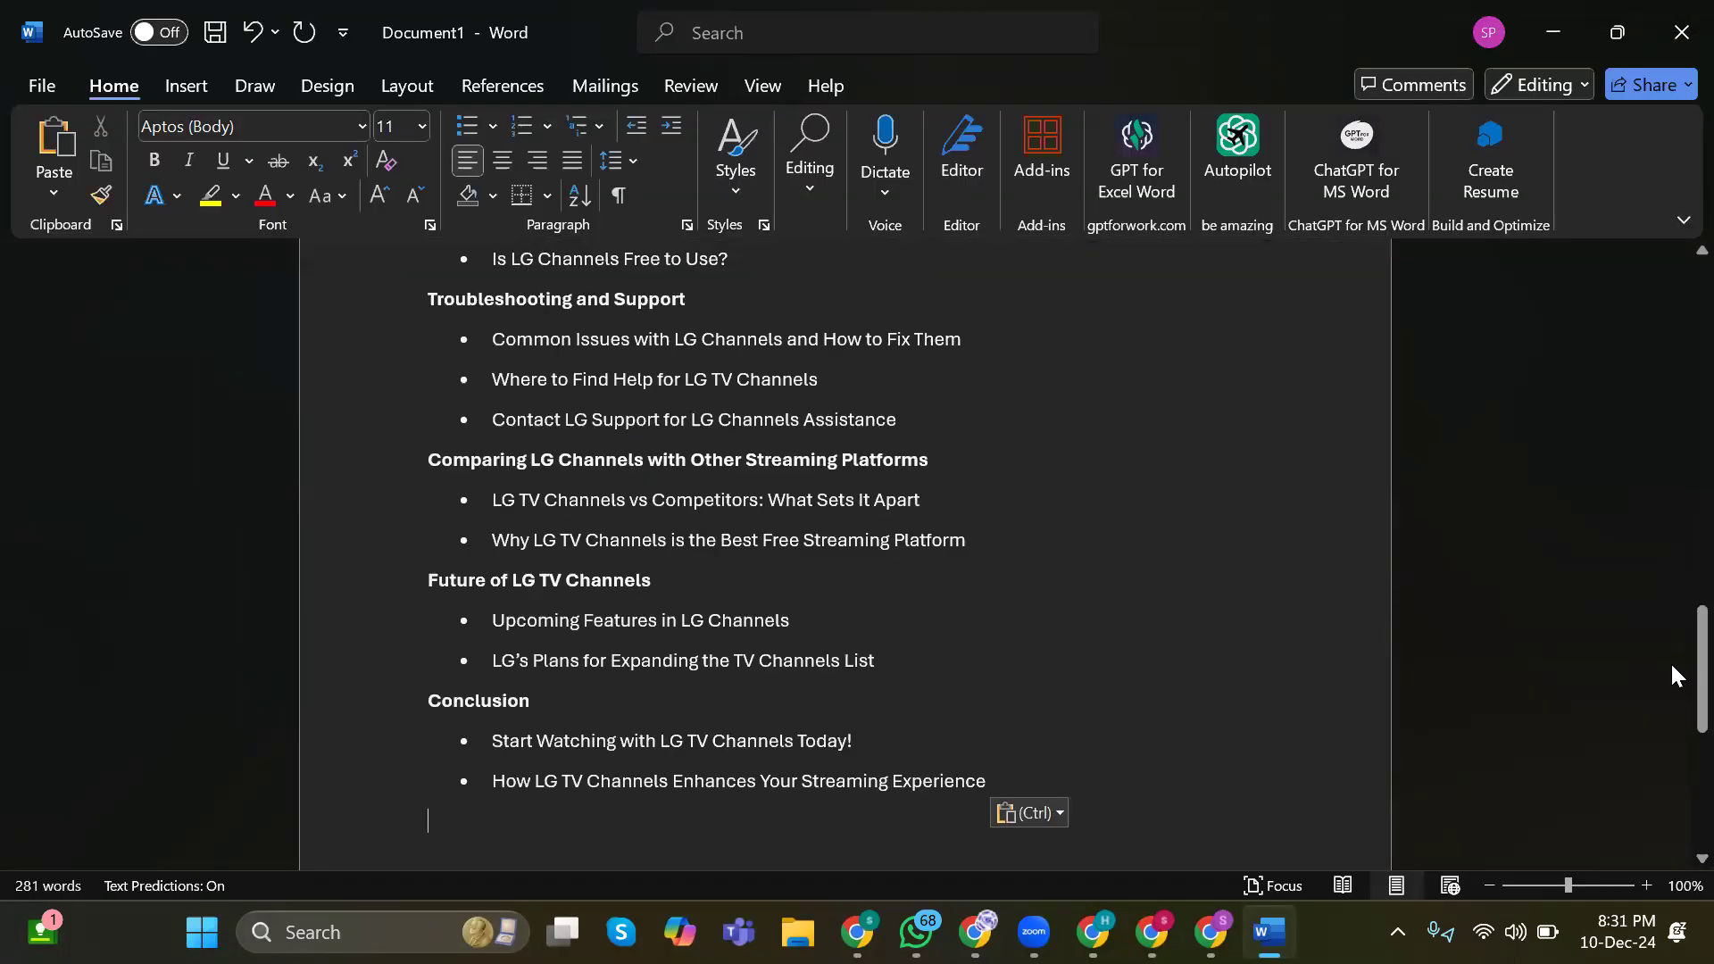
Step: Save the document as "lg tv channel list" in the OneDrive Documents folder
key("ctrl+s")
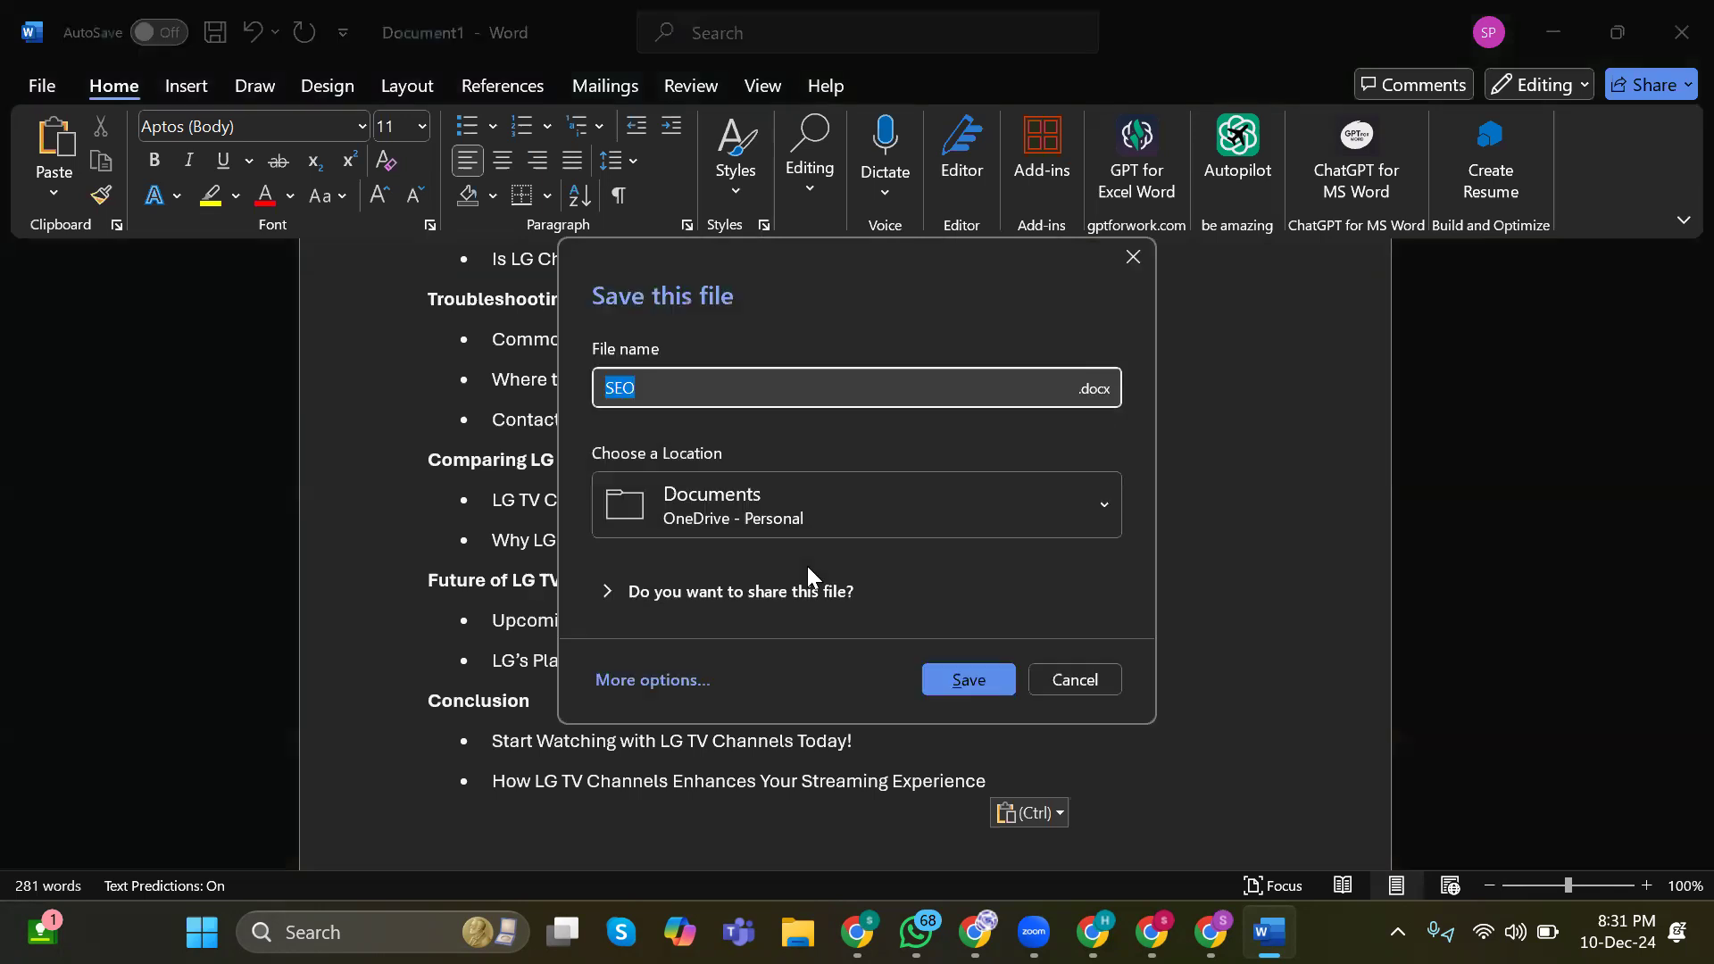
key("BackSpace")
type("lg tv channel list")
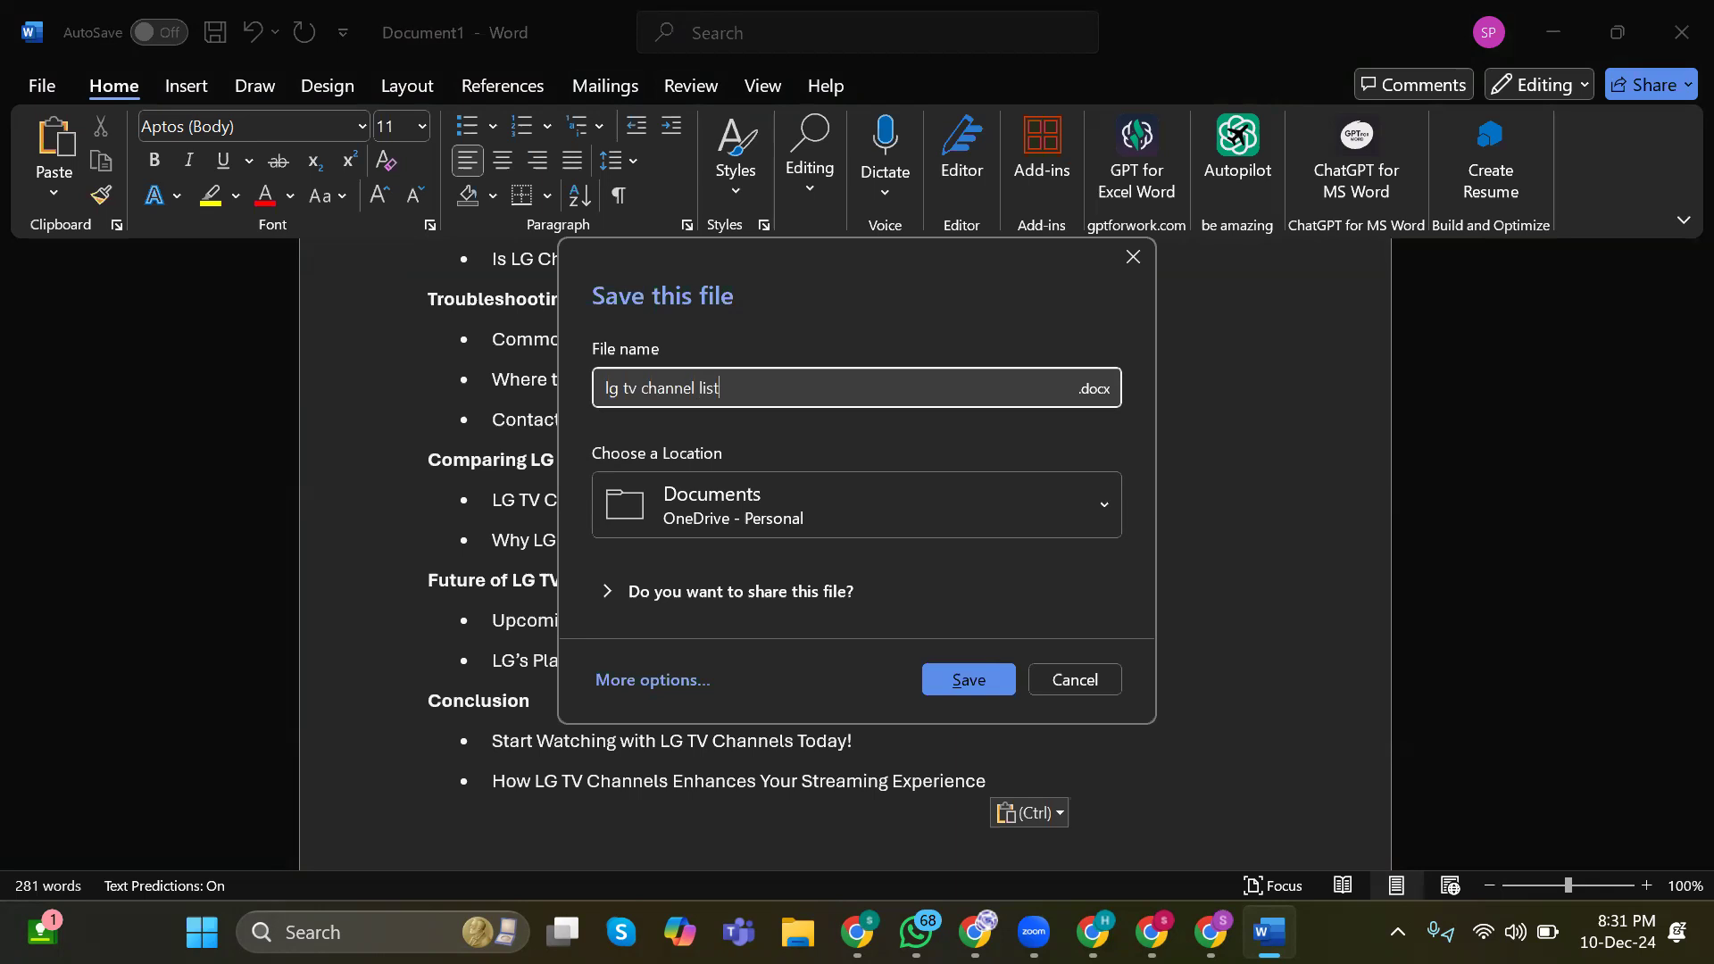
left_click(954, 673)
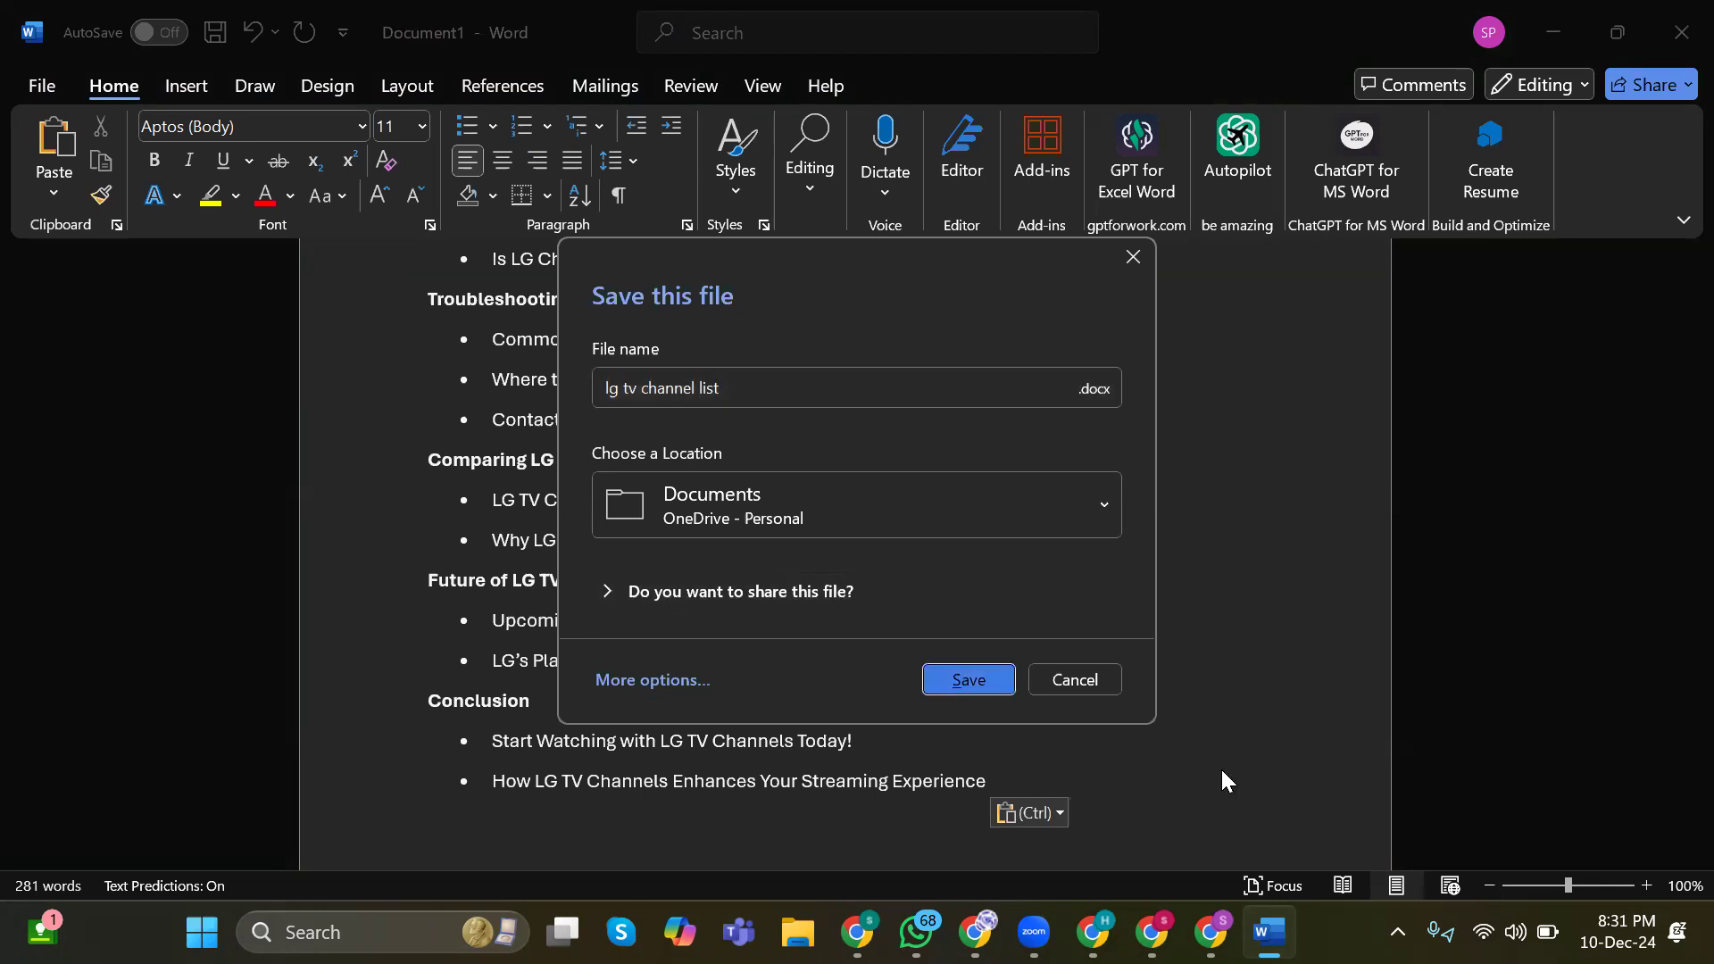